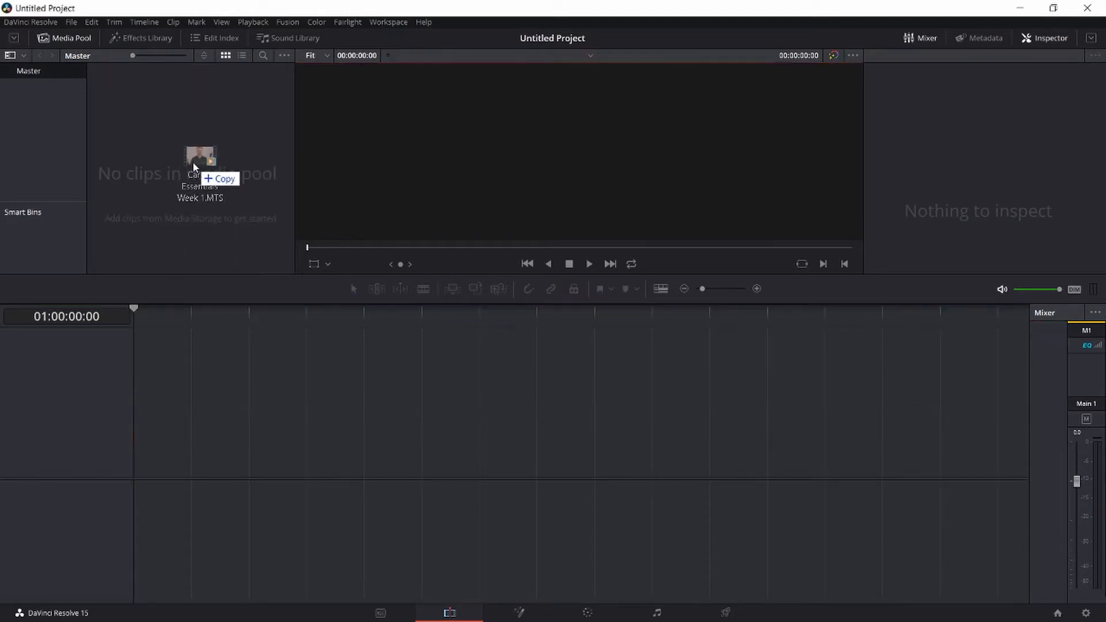
Step: Import Career Essentials Week 1.MTS with the project frame rate changed to match, and place it at the start of a new timeline
{"action": "mouse_move", "coordinate": [192, 161]}
{"action": "left_mouse_down"}
{"action": "mouse_move", "coordinate": [195, 120]}
{"action": "mouse_move", "coordinate": [175, 103]}
{"action": "mouse_move", "coordinate": [205, 159]}
{"action": "left_mouse_up"}
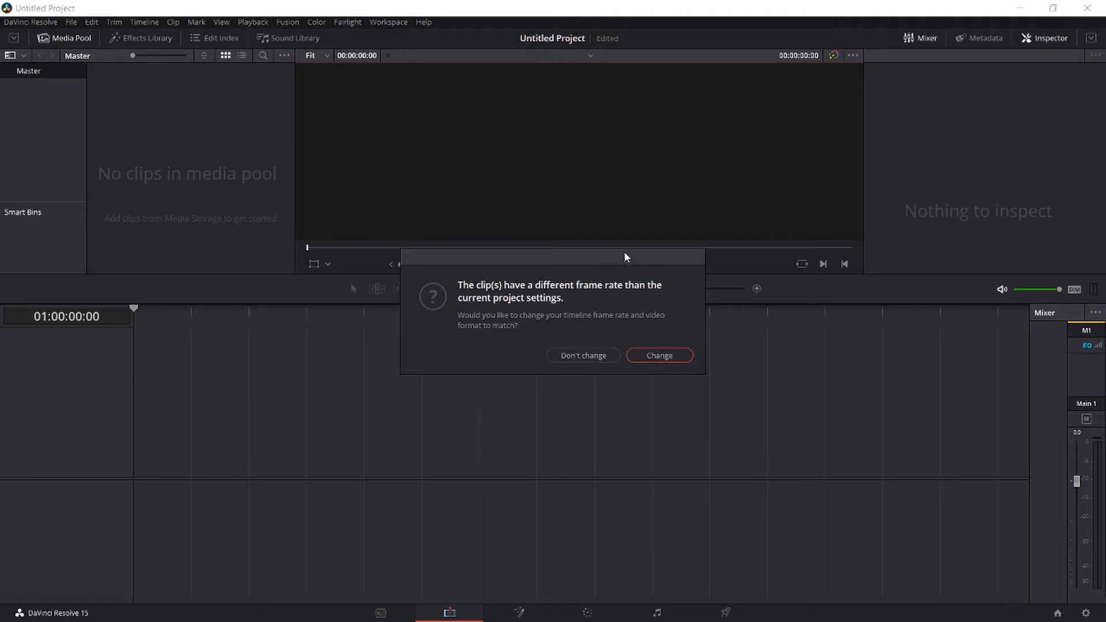
{"action": "left_click", "coordinate": [659, 355]}
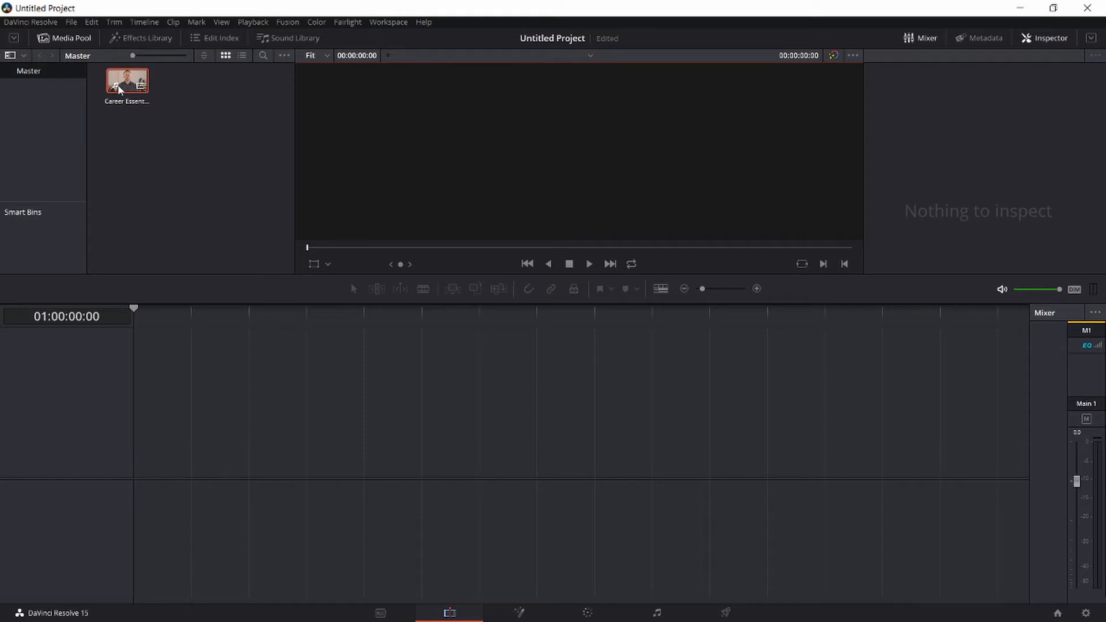
{"action": "left_click_drag", "start_coordinate": [119, 88], "coordinate": [138, 470]}
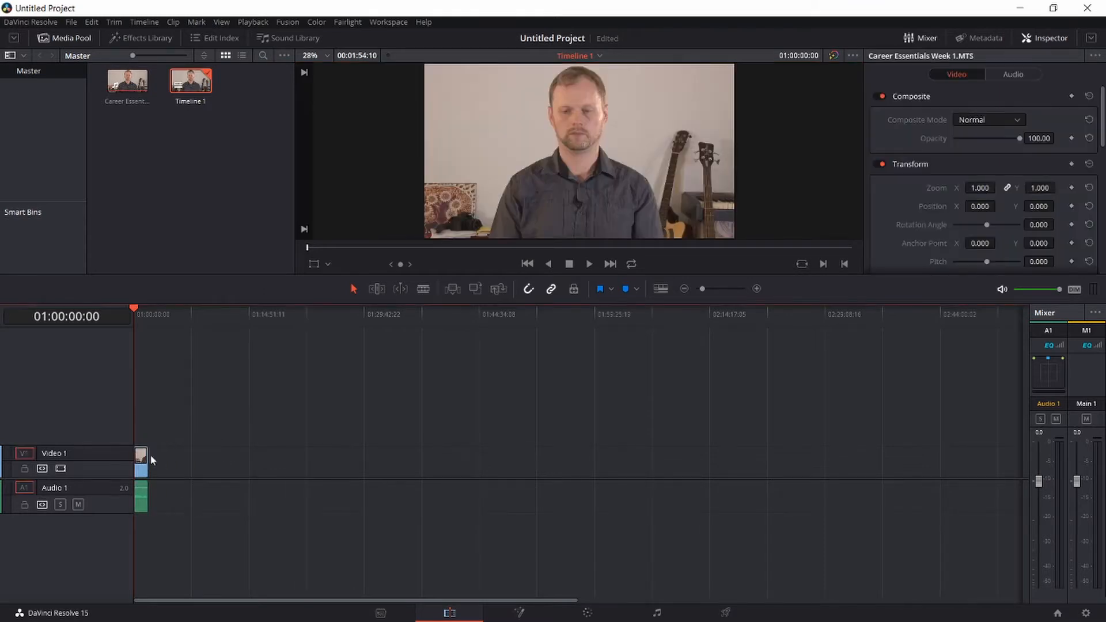
Step: Increase the height of the Audio 1 and Video 1 tracks so the waveform and thumbnails are easier to read
{"action": "left_click", "coordinate": [756, 289]}
{"action": "left_click", "coordinate": [756, 289]}
{"action": "left_click", "coordinate": [756, 290]}
{"action": "left_click", "coordinate": [756, 289]}
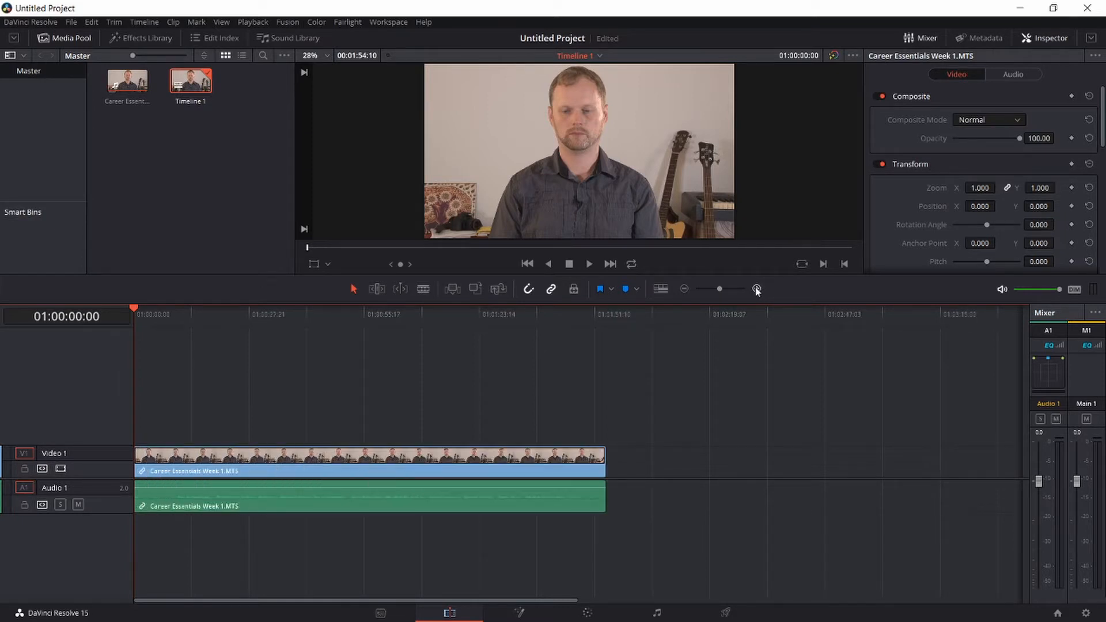
{"action": "left_click", "coordinate": [756, 289]}
{"action": "left_click", "coordinate": [685, 289]}
{"action": "left_click_drag", "start_coordinate": [97, 512], "coordinate": [97, 540]}
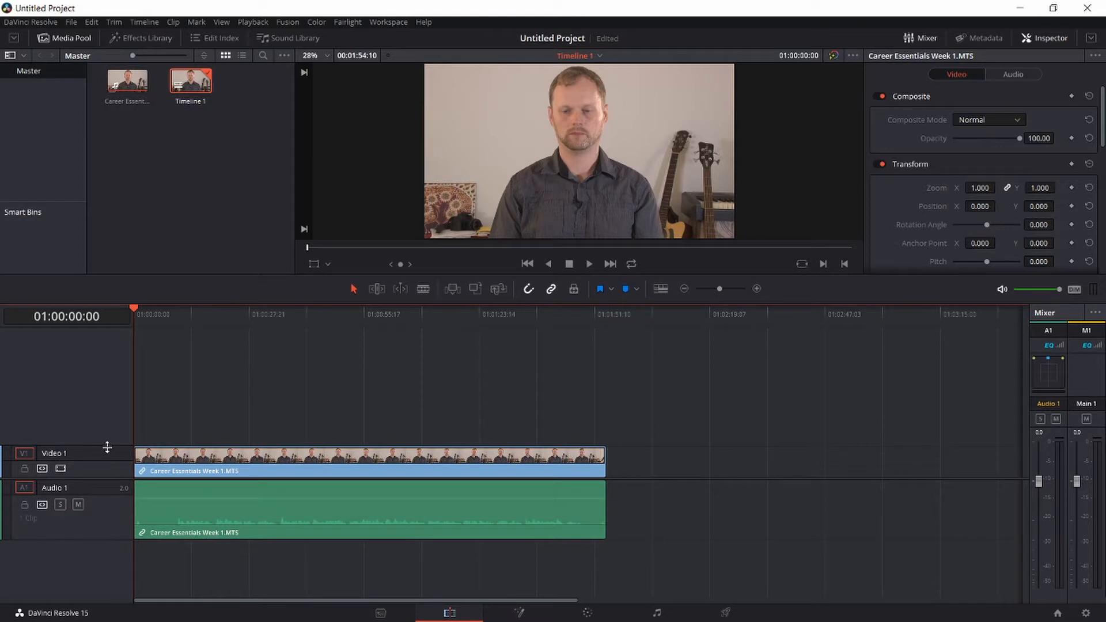
{"action": "left_click_drag", "start_coordinate": [107, 448], "coordinate": [121, 433]}
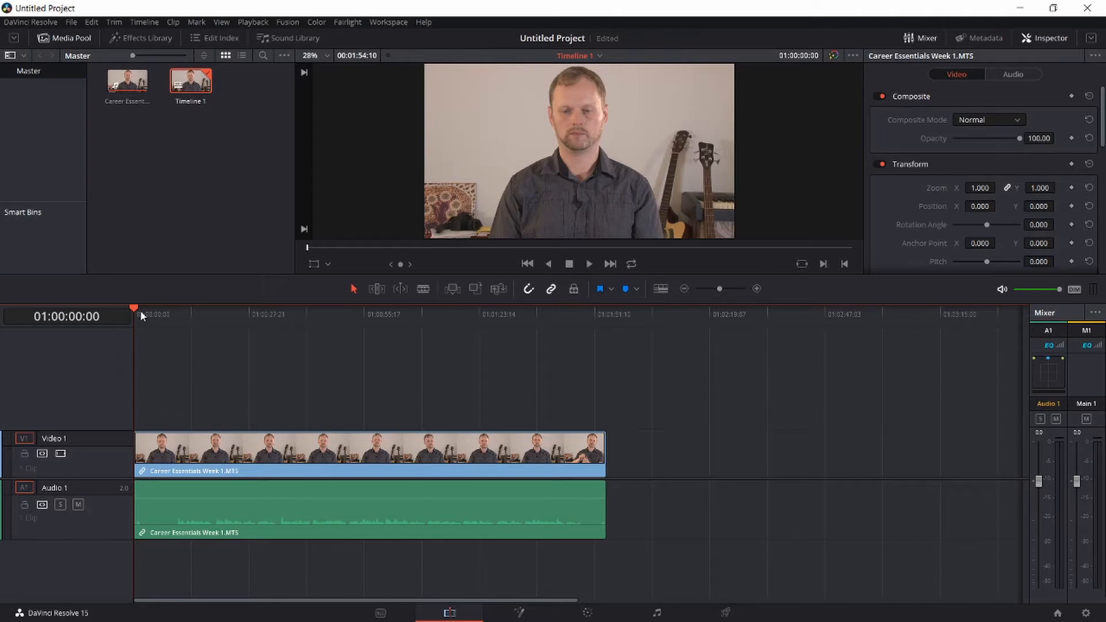
Step: Play the clip from about 01:00:10 to check where the speaking begins
{"action": "left_click_drag", "start_coordinate": [135, 305], "coordinate": [176, 310]}
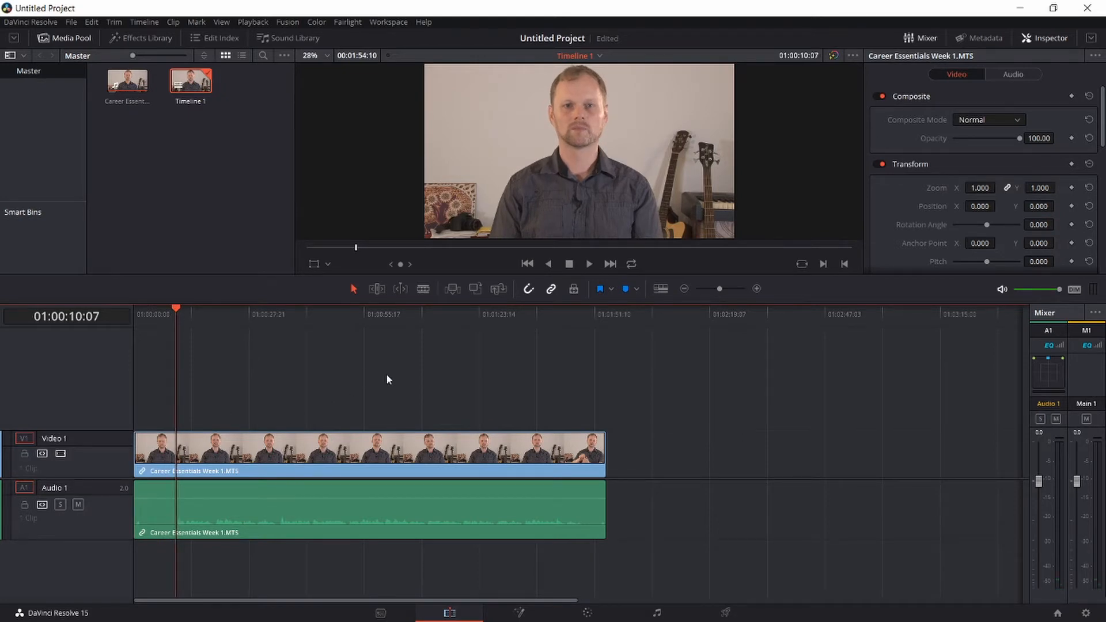
{"action": "key", "text": "space"}
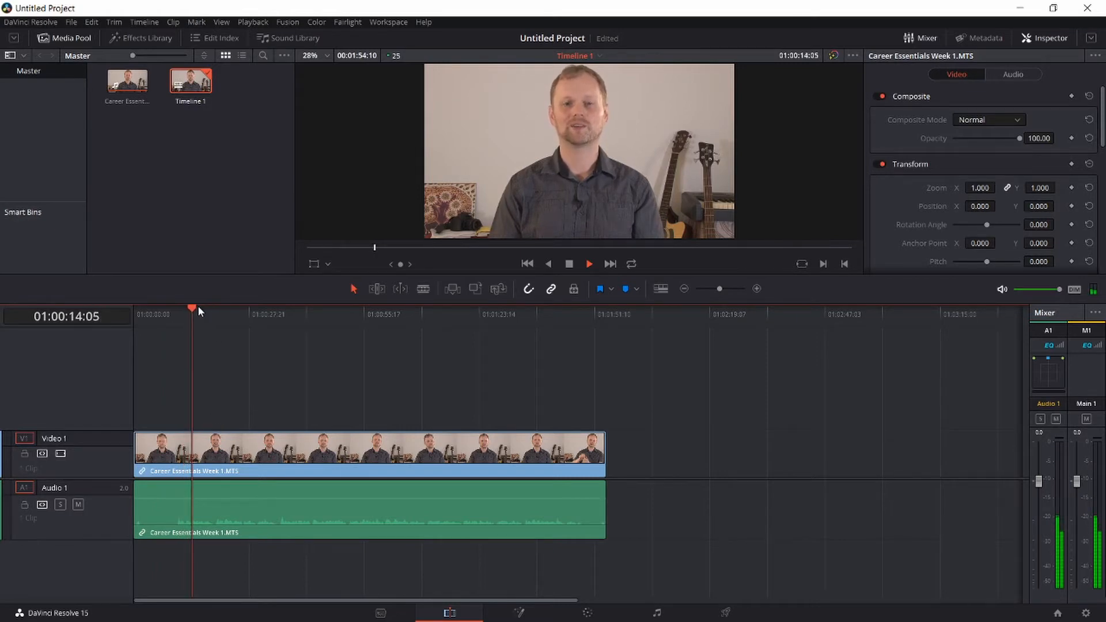
{"action": "key", "text": "space"}
Step: Play the closing part of the clip and split it at 01:01:50:15, where the speaking ends
{"action": "left_click_drag", "start_coordinate": [189, 307], "coordinate": [564, 332]}
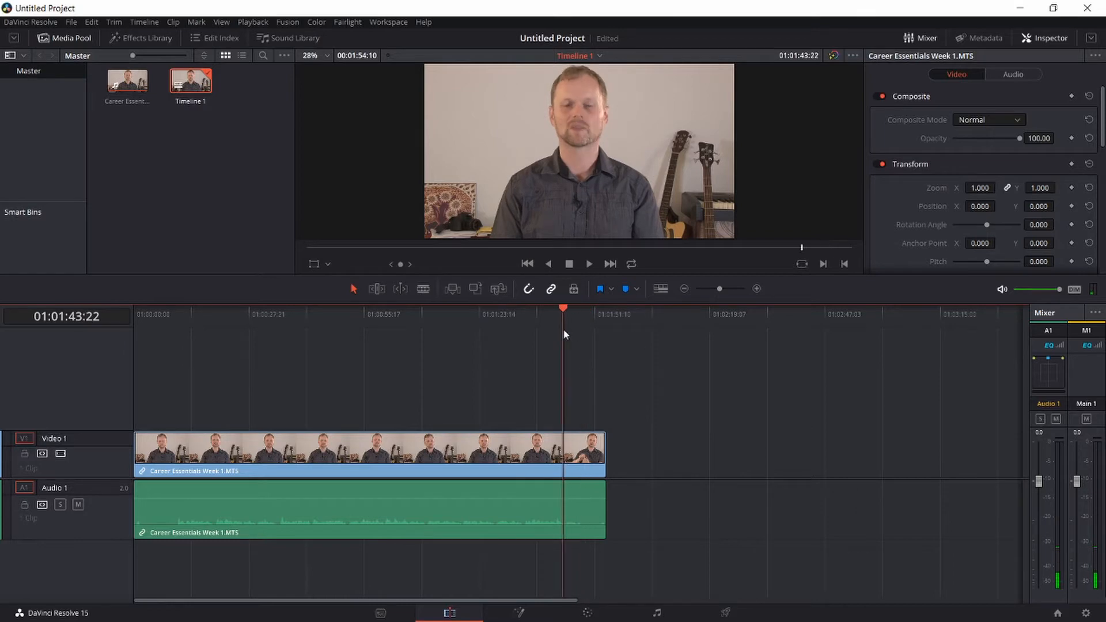
{"action": "key", "text": "space"}
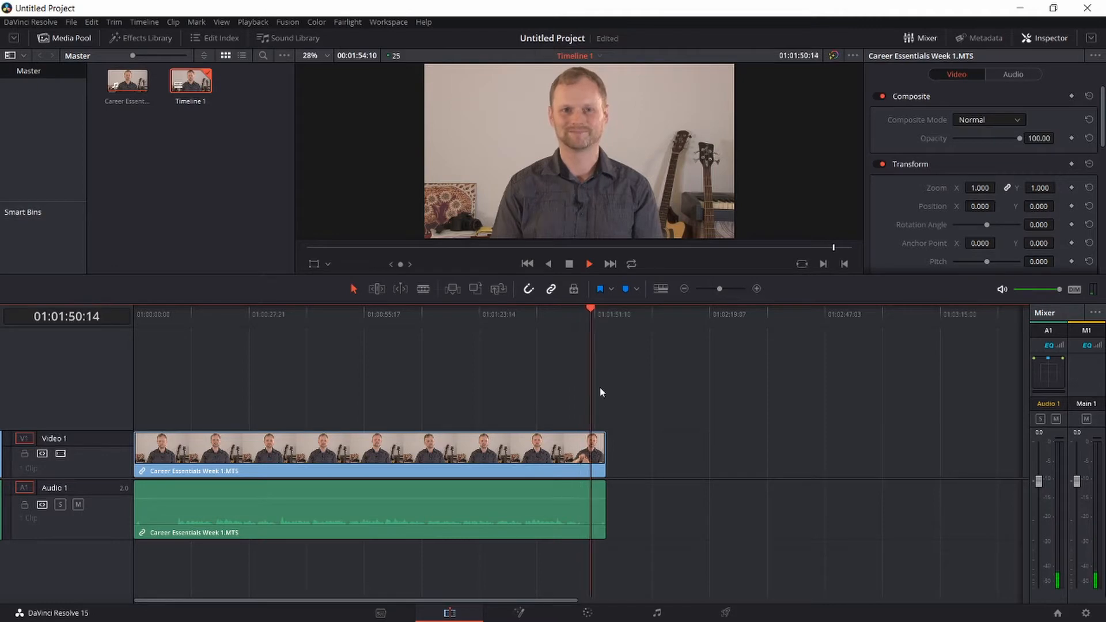
{"action": "key", "text": "space"}
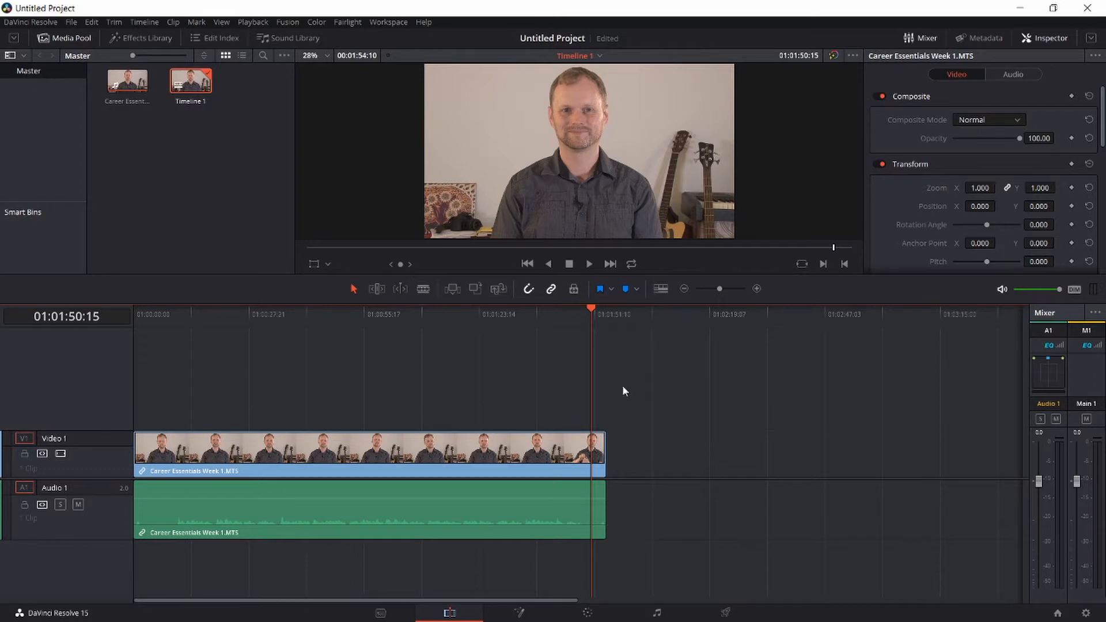
{"action": "key", "text": "ctrl+b"}
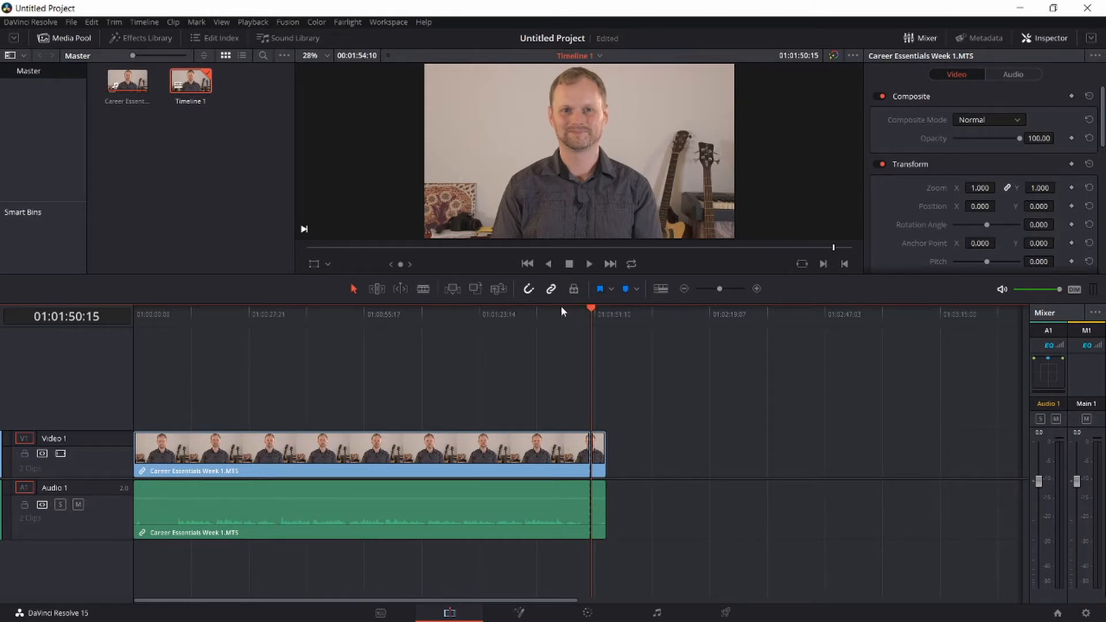
{"action": "mouse_move", "coordinate": [578, 307]}
{"action": "left_mouse_down"}
{"action": "mouse_move", "coordinate": [562, 314]}
{"action": "mouse_move", "coordinate": [586, 311]}
{"action": "left_mouse_up"}
Step: Move the split-off end segment to start at about 01:01:59, apart from the main clip, and play it
{"action": "left_click_drag", "start_coordinate": [597, 450], "coordinate": [632, 455]}
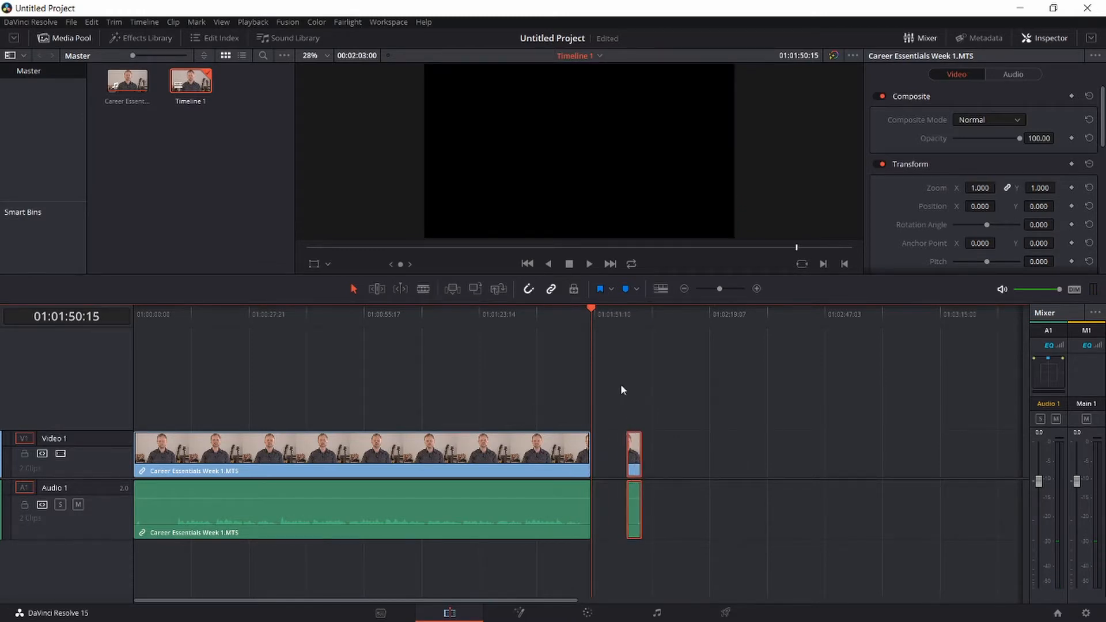
{"action": "left_click", "coordinate": [626, 313]}
{"action": "key", "text": "space"}
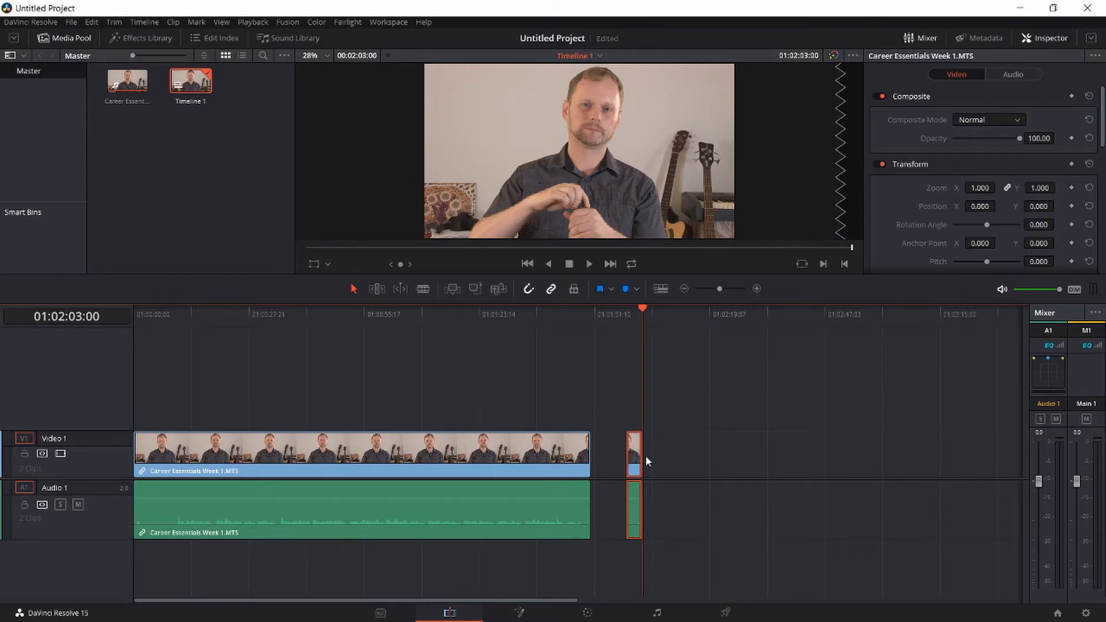
Step: Move the long main clip behind the short end segment, leaving a gap between them
{"action": "mouse_move", "coordinate": [634, 461]}
{"action": "left_click_drag", "start_coordinate": [190, 448], "coordinate": [697, 441]}
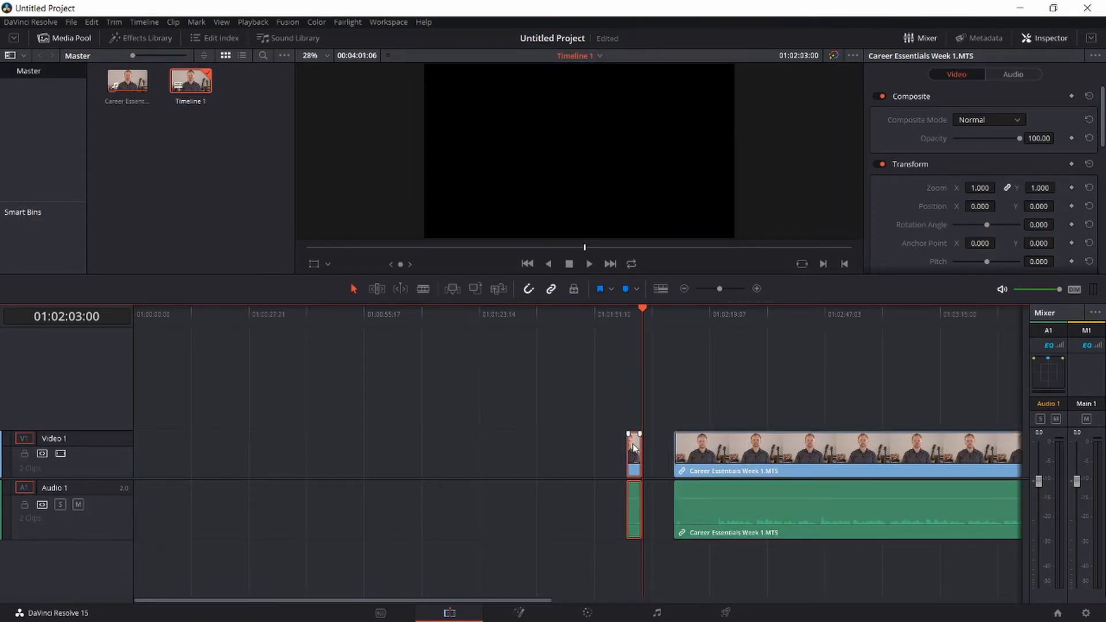
Step: Try deleting the short end segment while leaving the main clip in place, and undo the deletion
{"action": "left_click", "coordinate": [633, 447]}
{"action": "left_click", "coordinate": [631, 309]}
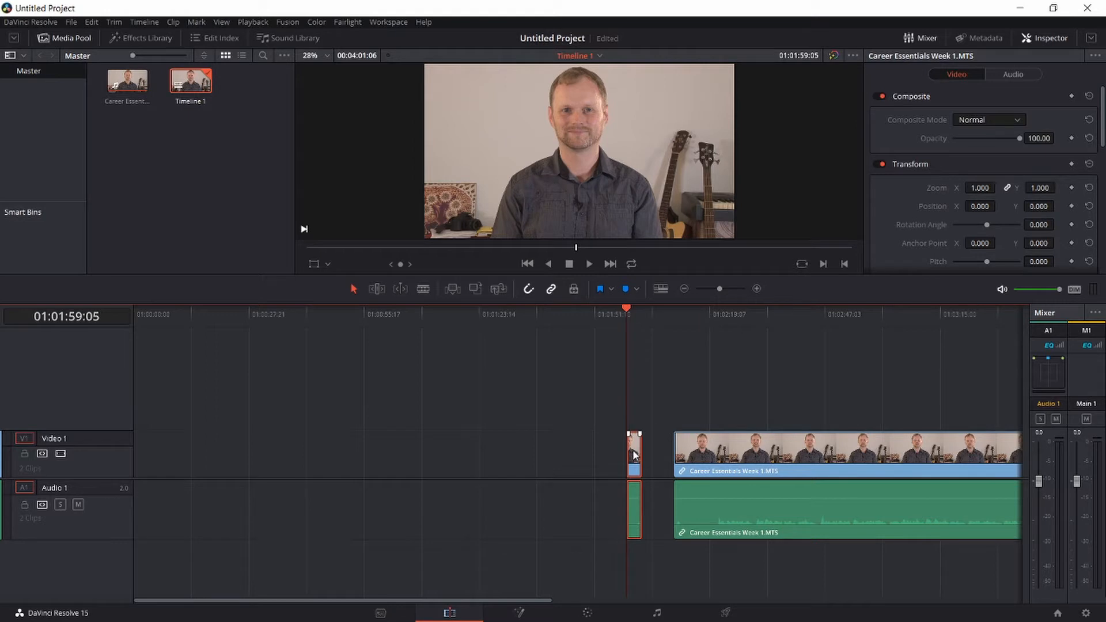
{"action": "key", "text": "Delete"}
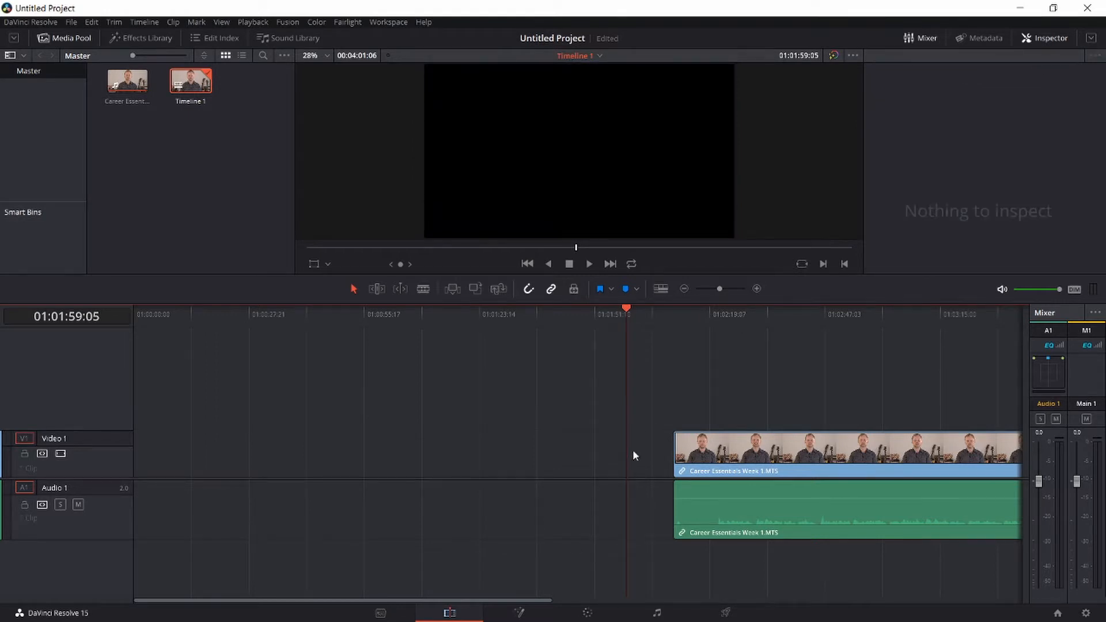
{"action": "key", "text": "ctrl+z"}
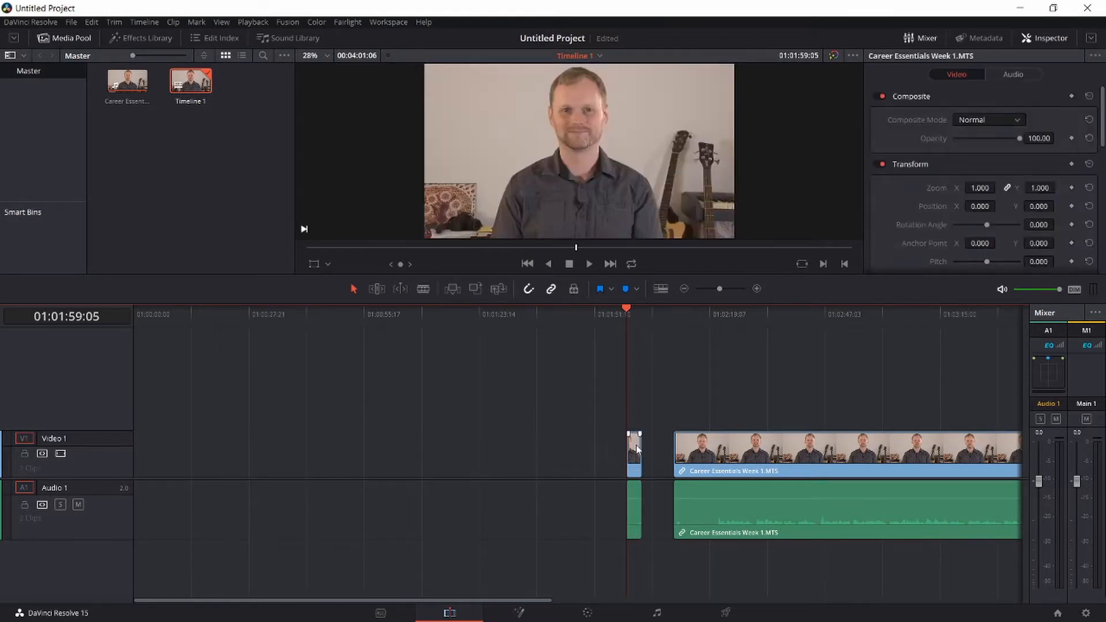
Step: Try ripple-deleting the short end segment so the main clip shifts earlier, undo it, and repeat the trial once more
{"action": "key", "text": "Delete"}
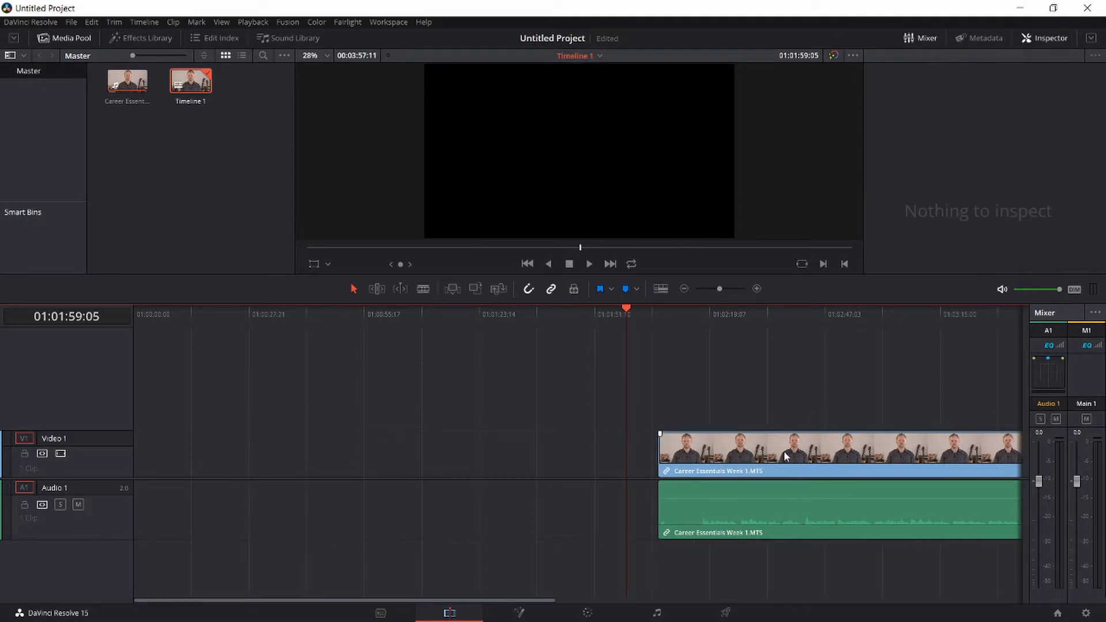
{"action": "key", "text": "ctrl+z"}
{"action": "key", "text": "ctrl+z"}
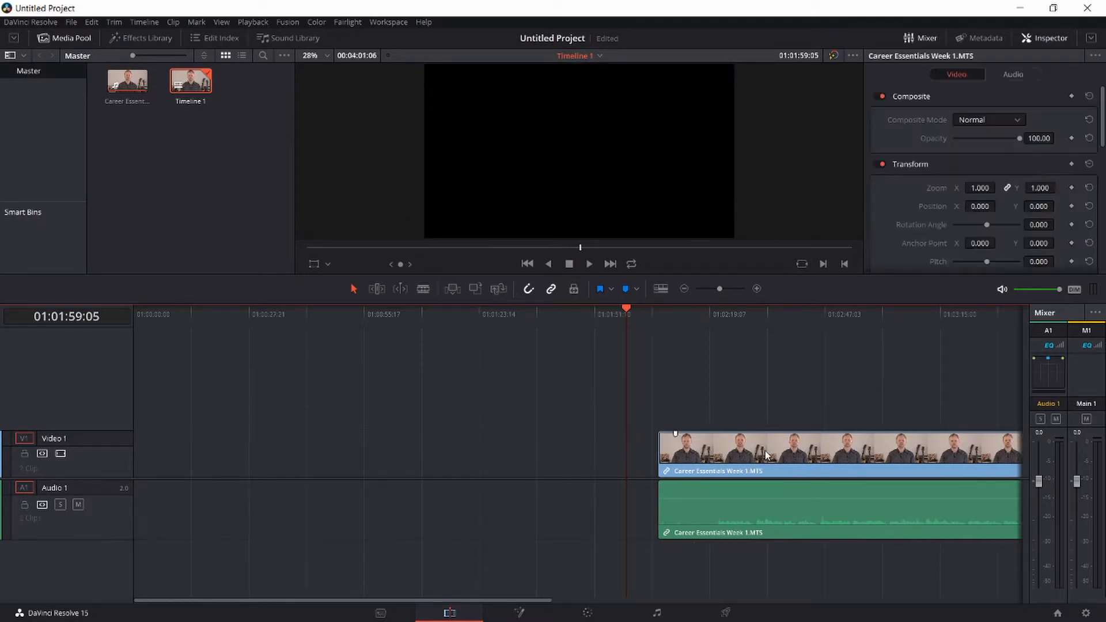
{"action": "left_click", "coordinate": [635, 451]}
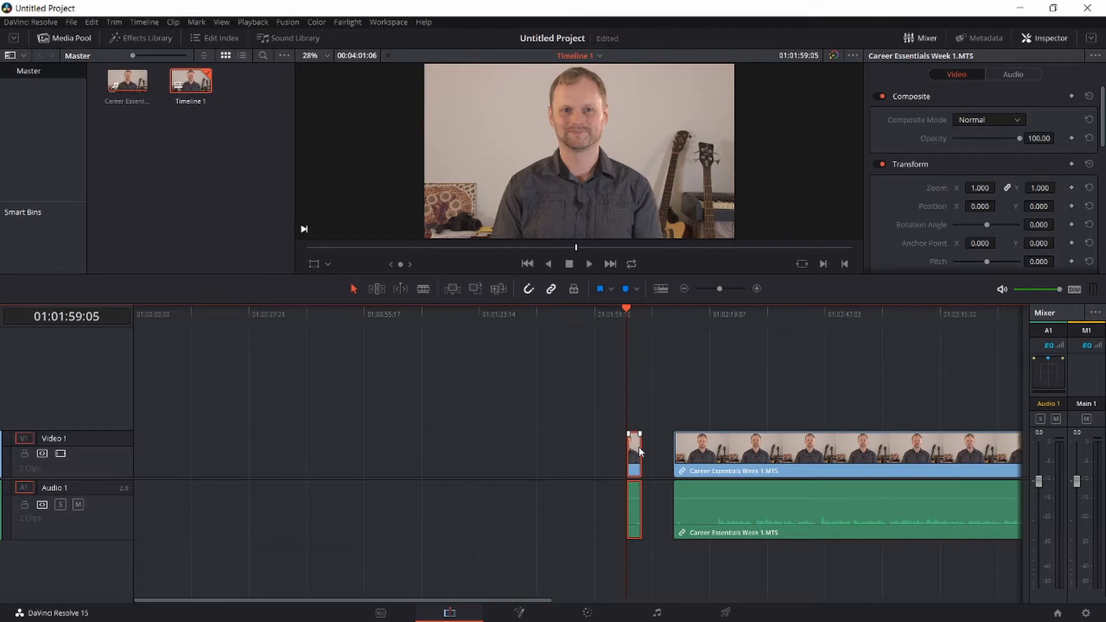
{"action": "key", "text": "Delete"}
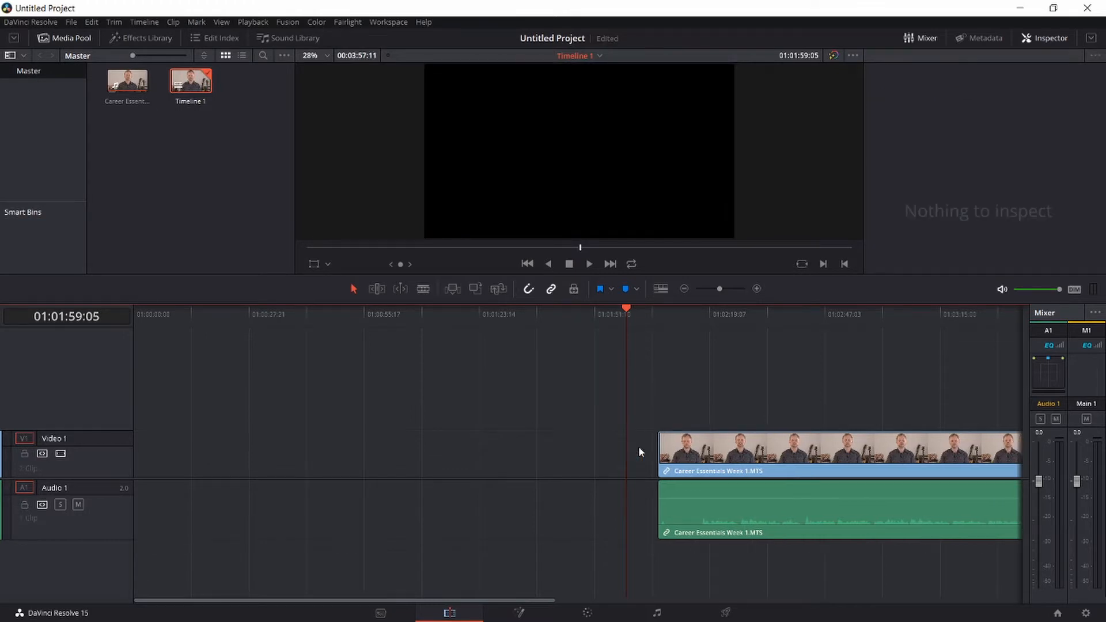
{"action": "key", "text": "ctrl+z"}
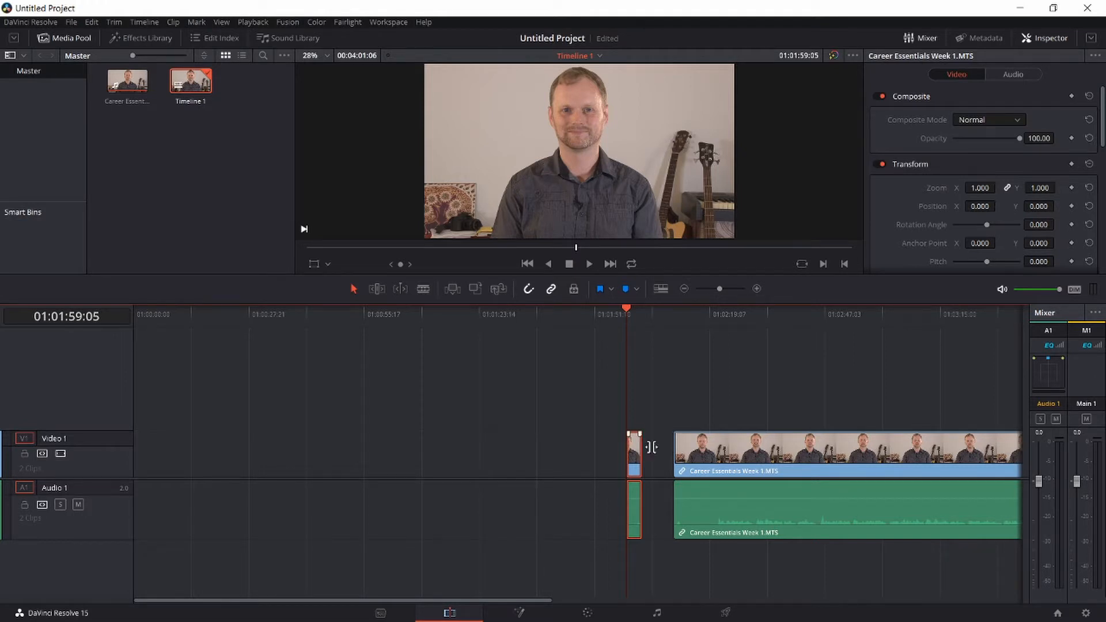
Step: Delete the short end segment without ripple, move the main clip back to the timeline start, and play its ending
{"action": "key", "text": "BackSpace"}
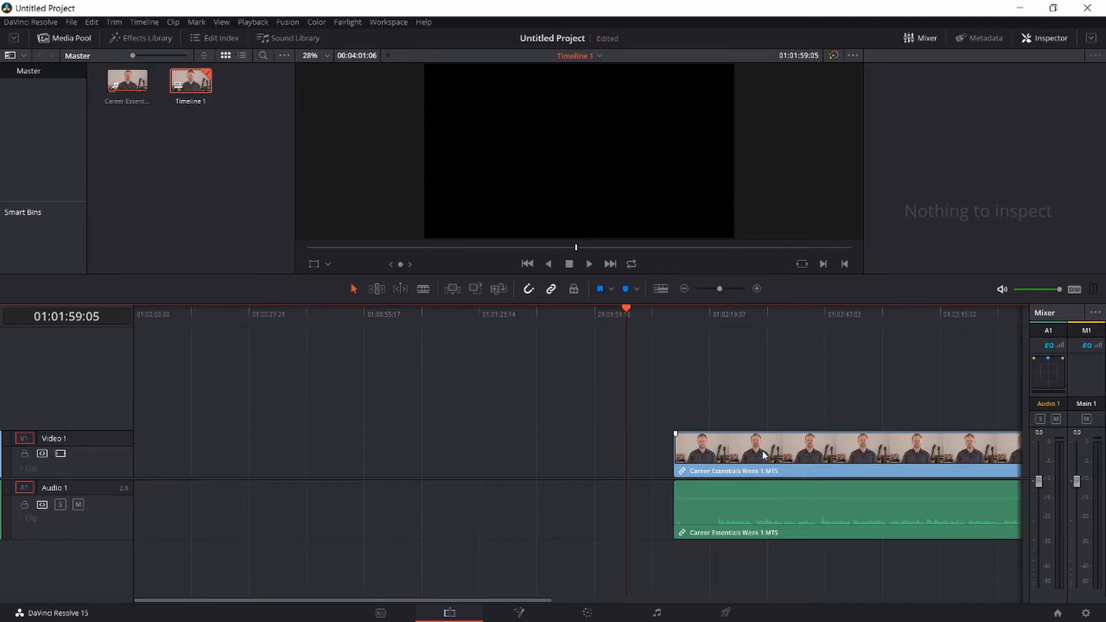
{"action": "left_click_drag", "start_coordinate": [762, 450], "coordinate": [158, 476]}
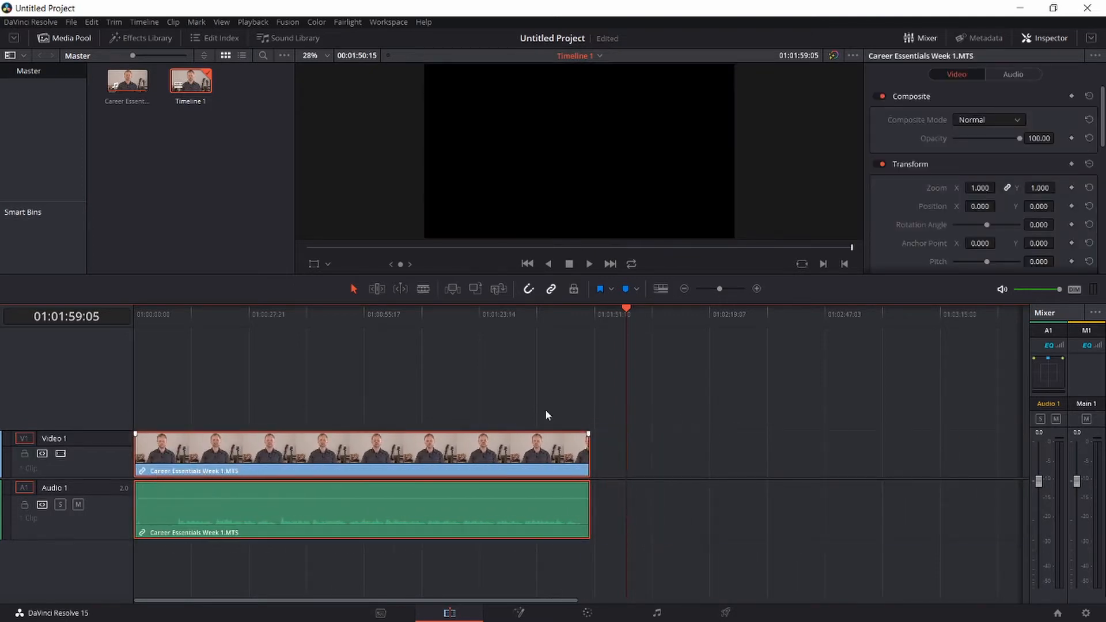
{"action": "left_click", "coordinate": [563, 314]}
{"action": "key", "text": "space"}
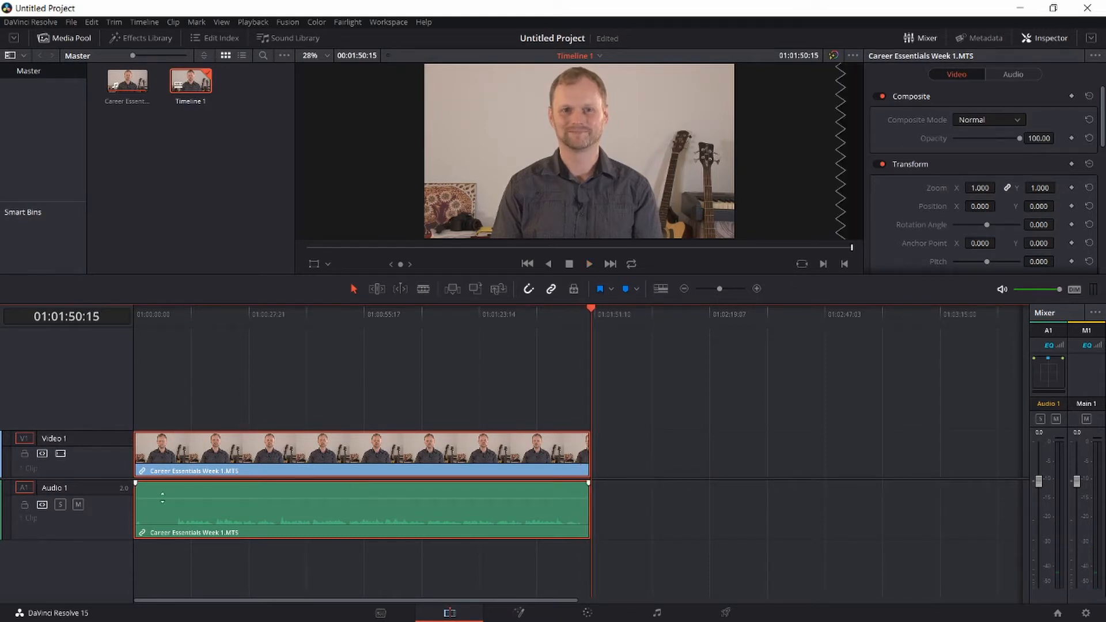
Step: Raise the audio volume of the timeline clip to about 17.5
{"action": "left_click_drag", "start_coordinate": [149, 310], "coordinate": [175, 301]}
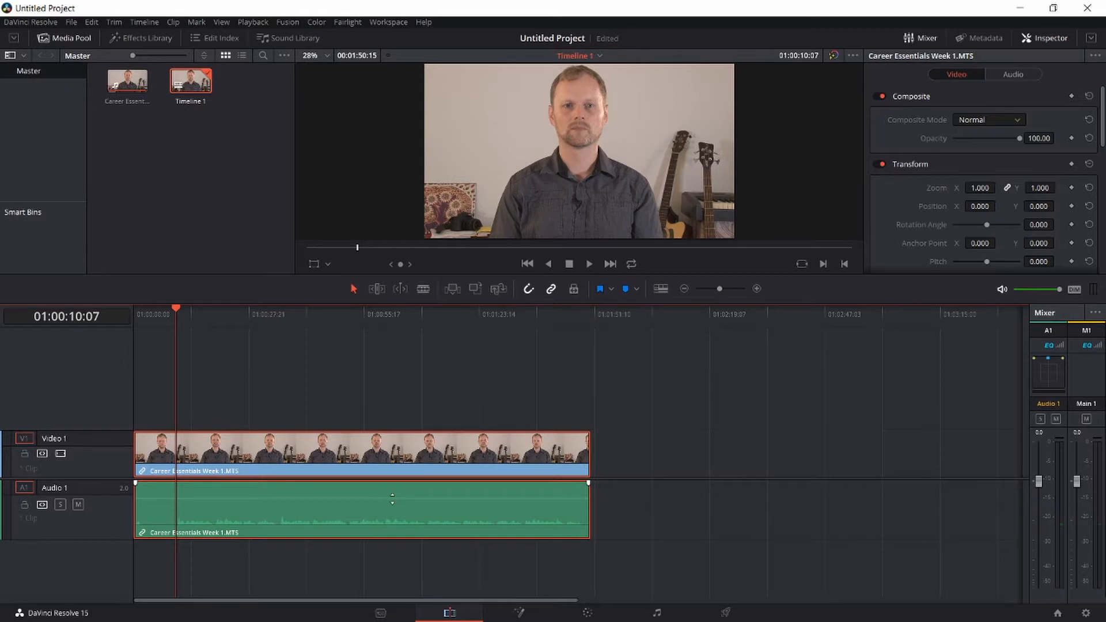
{"action": "mouse_move", "coordinate": [392, 499]}
{"action": "left_mouse_down"}
{"action": "mouse_move", "coordinate": [414, 488]}
{"action": "mouse_move", "coordinate": [401, 483]}
{"action": "left_mouse_up"}
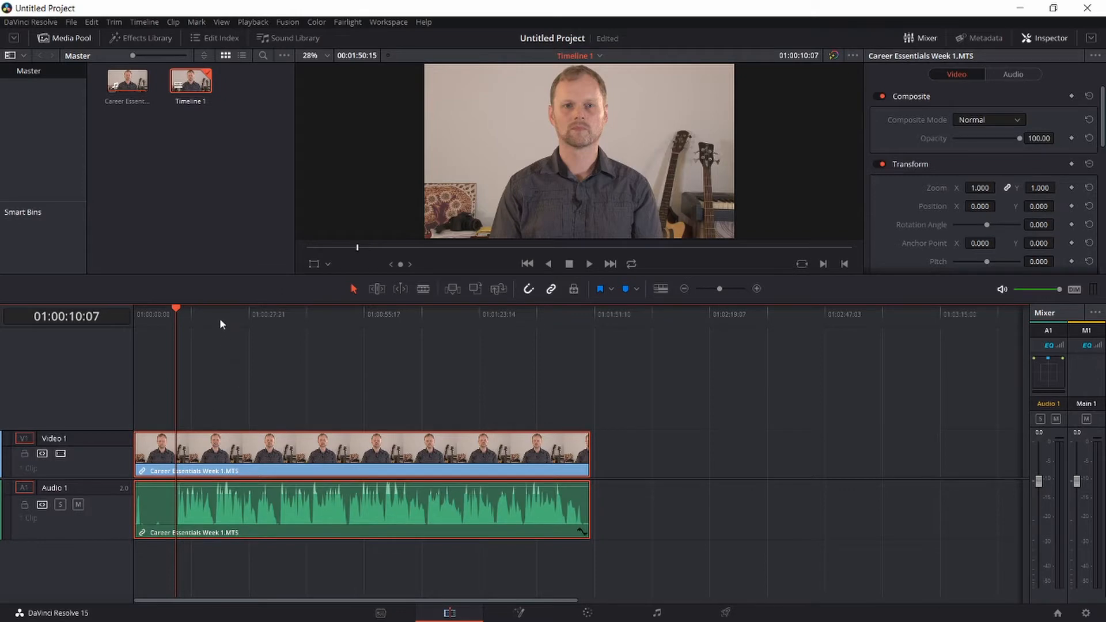
Step: Play the clip from around 01:00:22 and again from about one minute in to check the audio levels
{"action": "left_click_drag", "start_coordinate": [219, 317], "coordinate": [225, 315]}
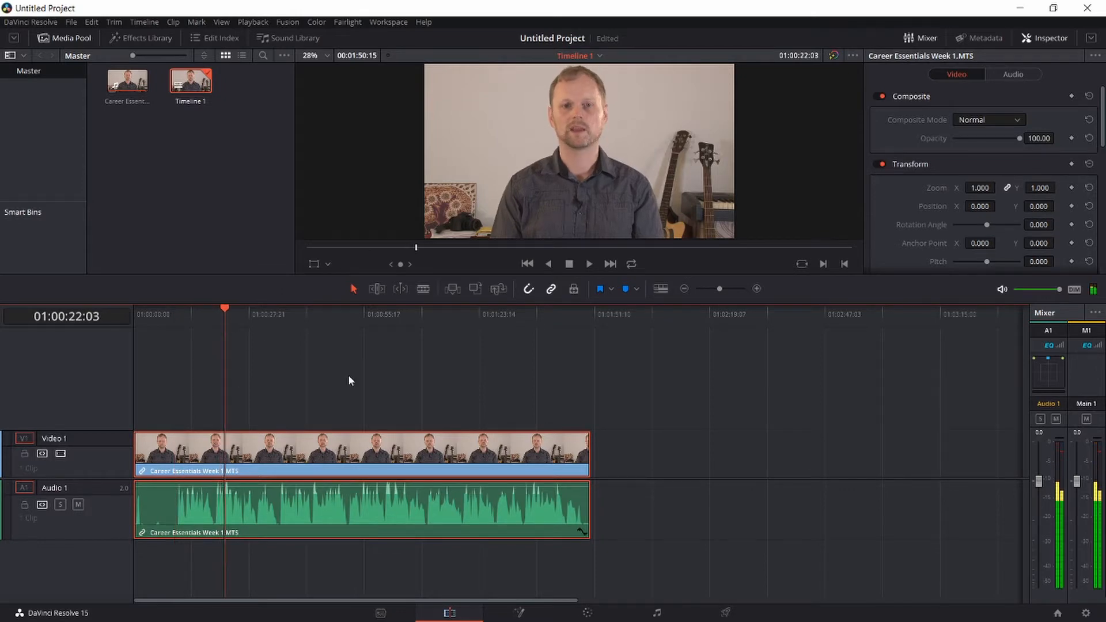
{"action": "key", "text": "space"}
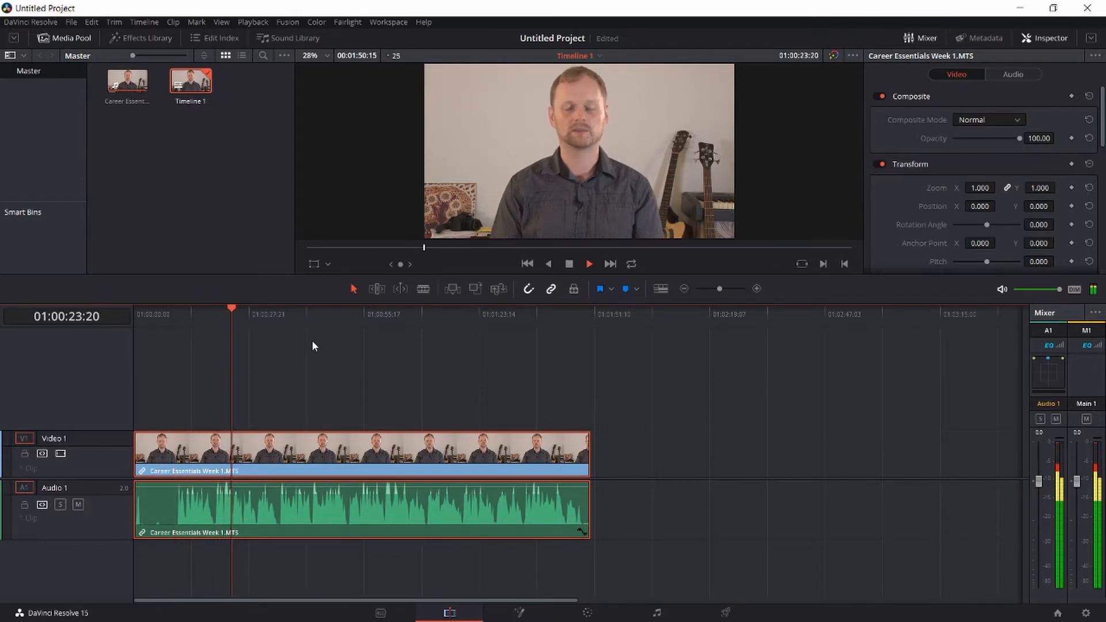
{"action": "left_click_drag", "start_coordinate": [311, 314], "coordinate": [385, 315]}
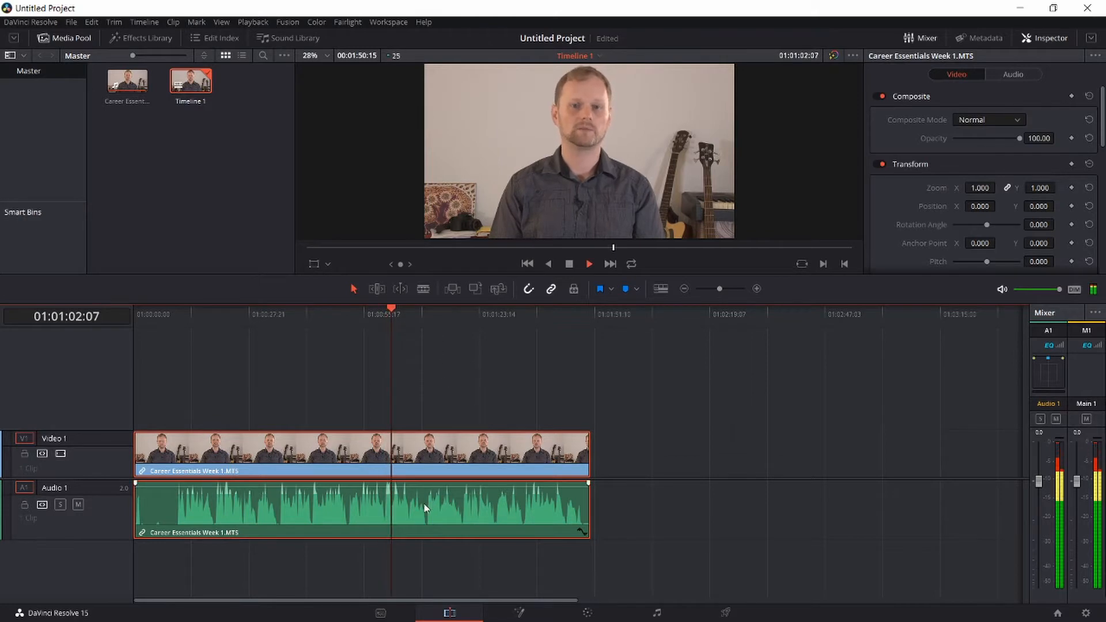
{"action": "key", "text": "space"}
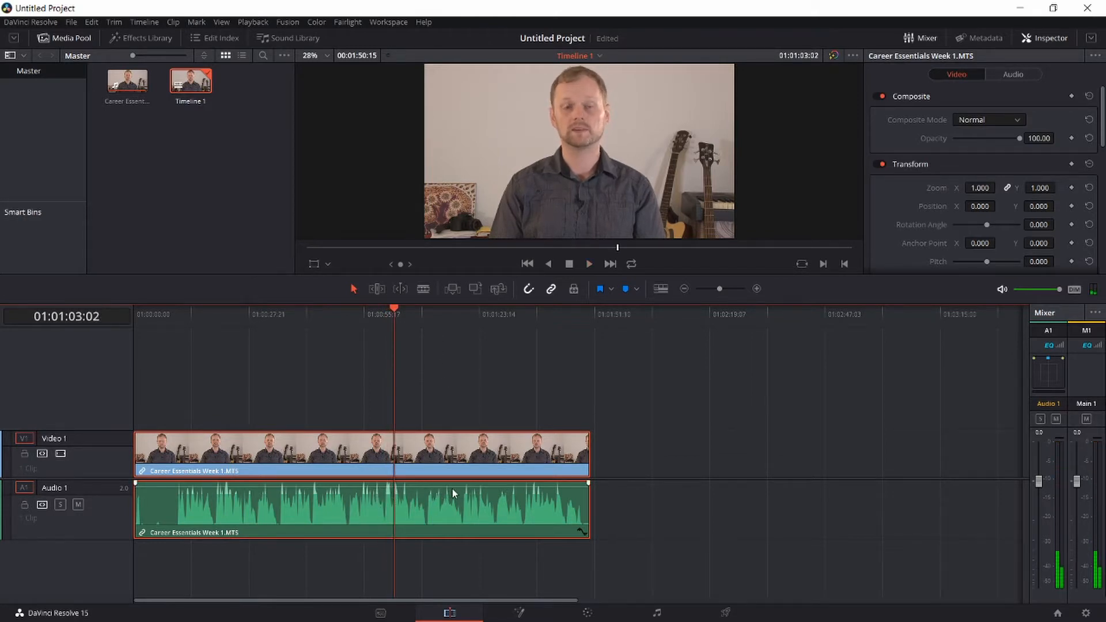
{"action": "left_click_drag", "start_coordinate": [465, 493], "coordinate": [471, 487]}
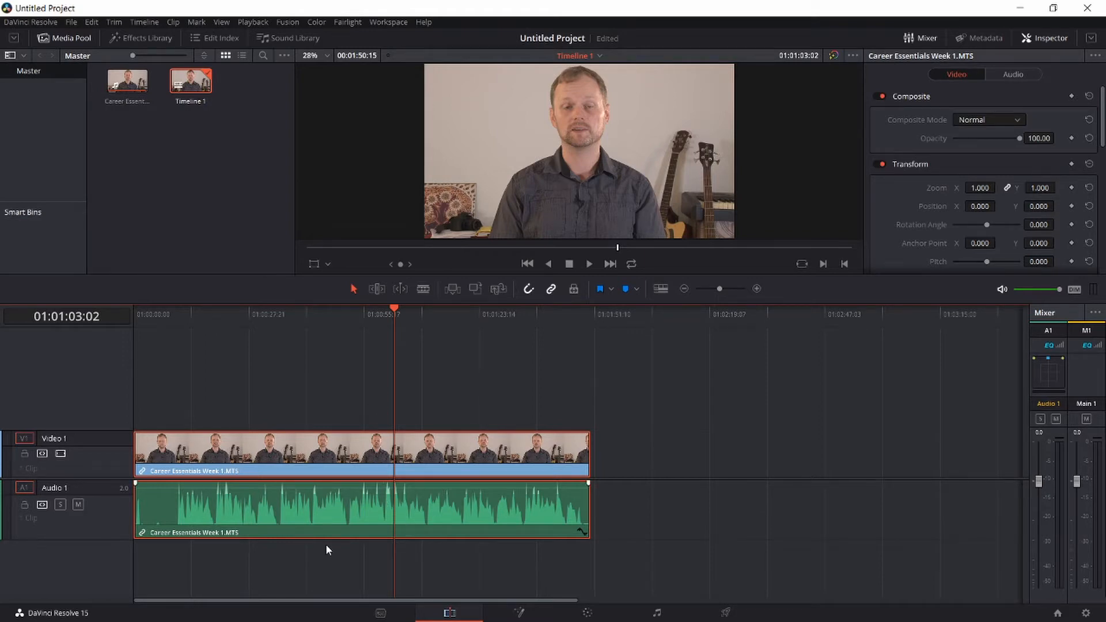
Step: In the audio clip's attributes, assign Embedded Channel 1 as the source for the right channel
{"action": "left_click", "coordinate": [310, 498]}
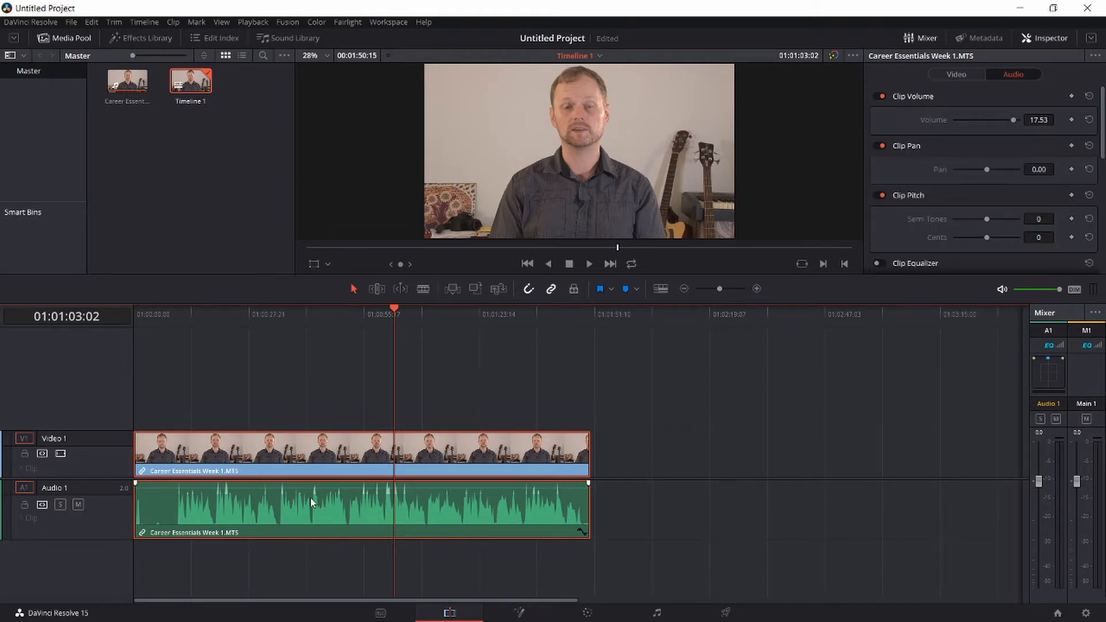
{"action": "right_click", "coordinate": [373, 502]}
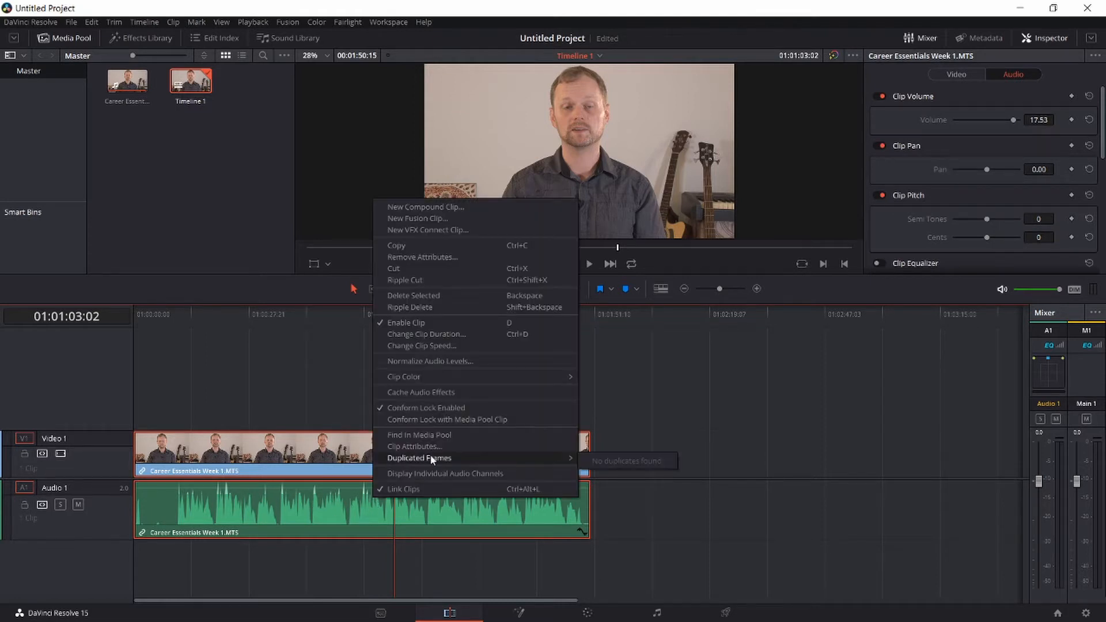
{"action": "left_click", "coordinate": [413, 447]}
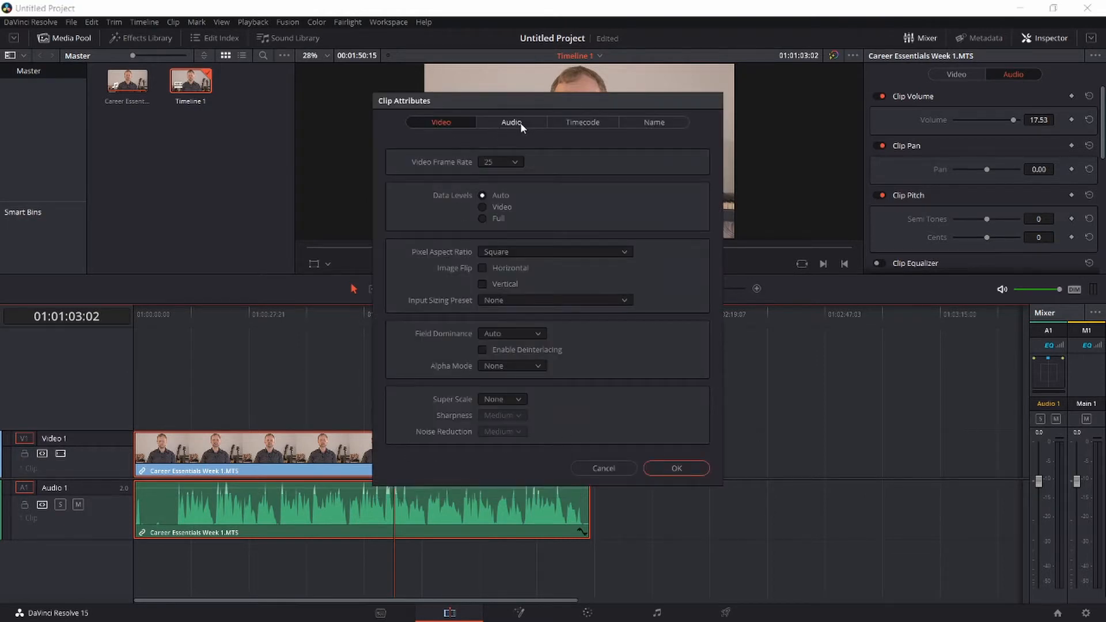
{"action": "left_click", "coordinate": [516, 124]}
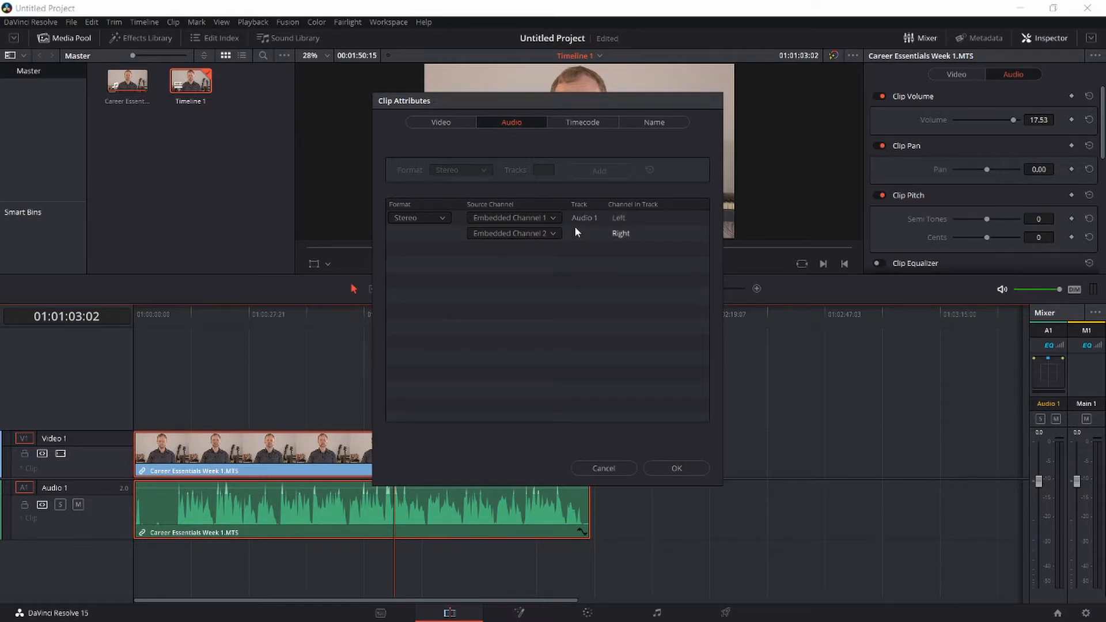
{"action": "left_click", "coordinate": [531, 236]}
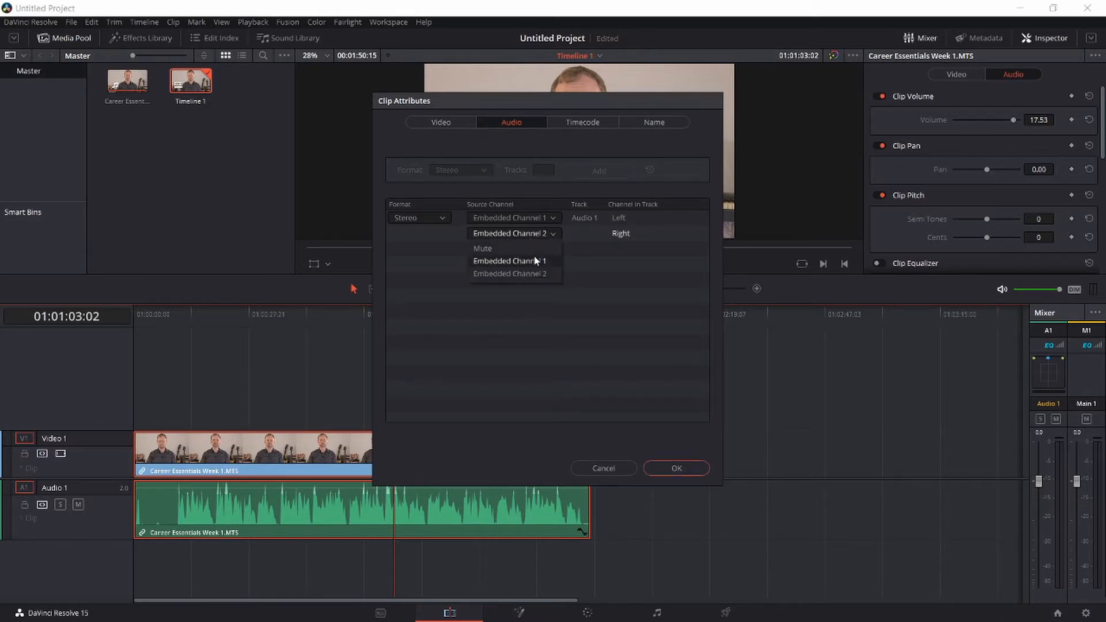
{"action": "left_click", "coordinate": [534, 260]}
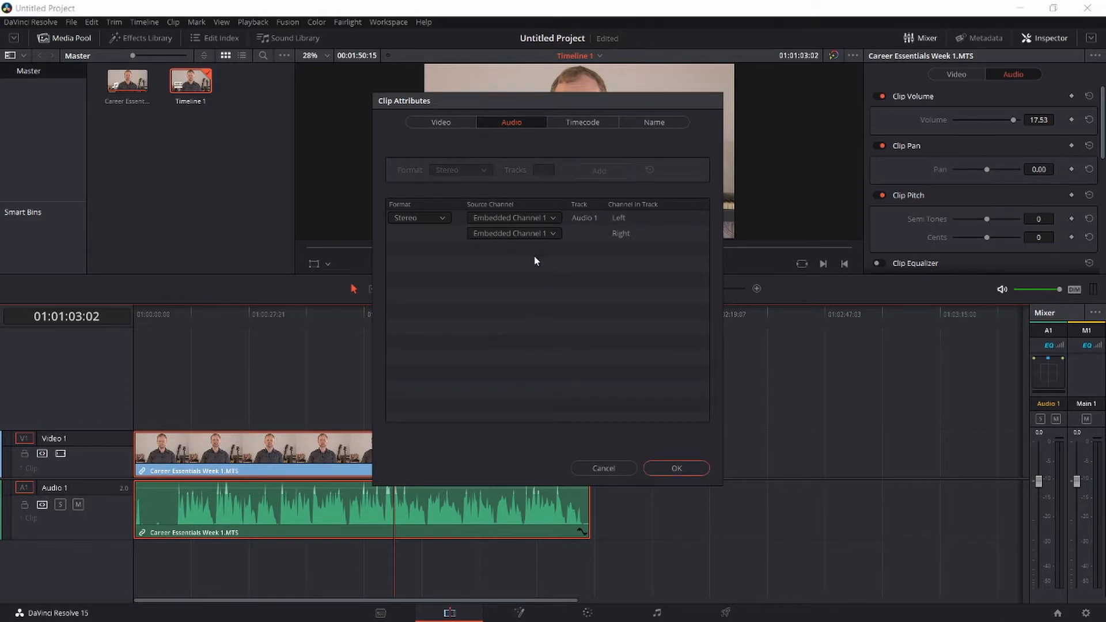
{"action": "left_click", "coordinate": [677, 469]}
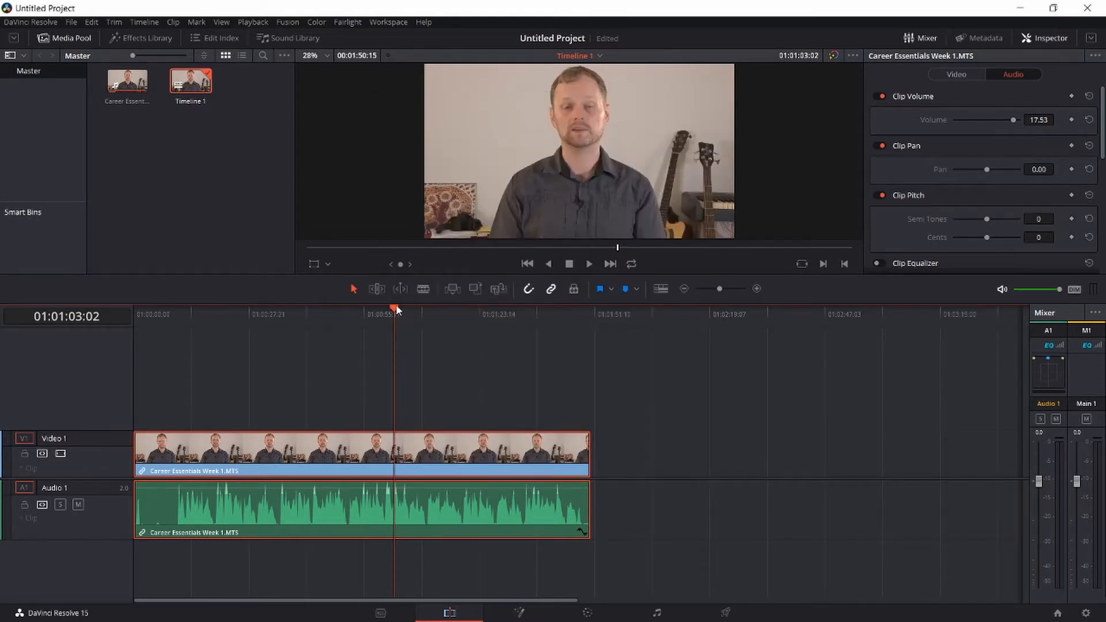
Step: Play the clip from about 01:01:03 and again from about 46 seconds in to check both audio channels
{"action": "key", "text": "space"}
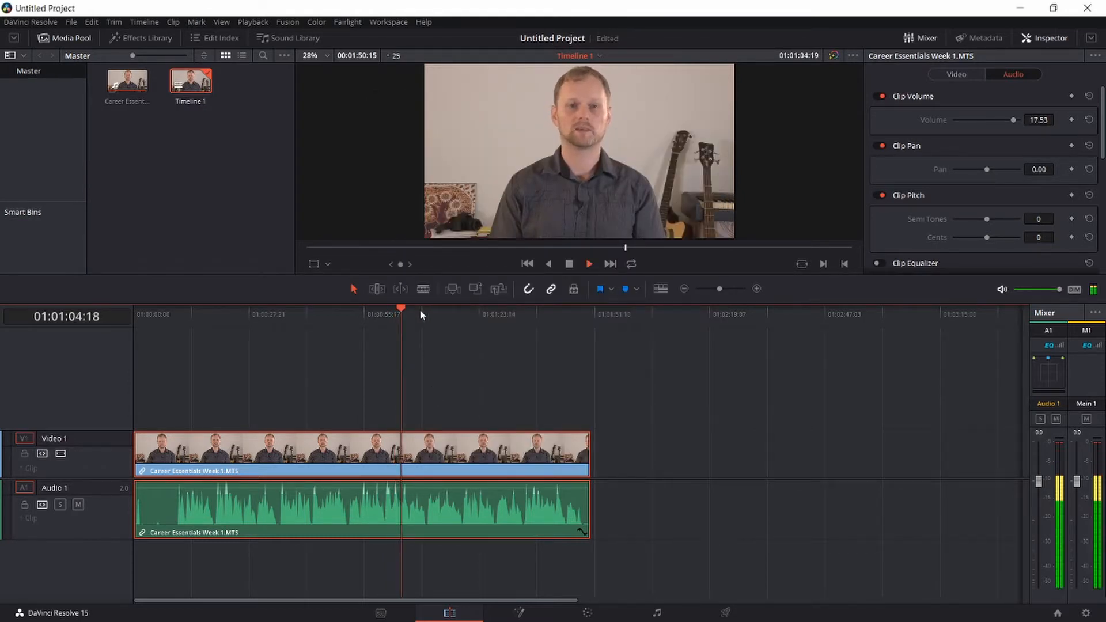
{"action": "left_click", "coordinate": [326, 316]}
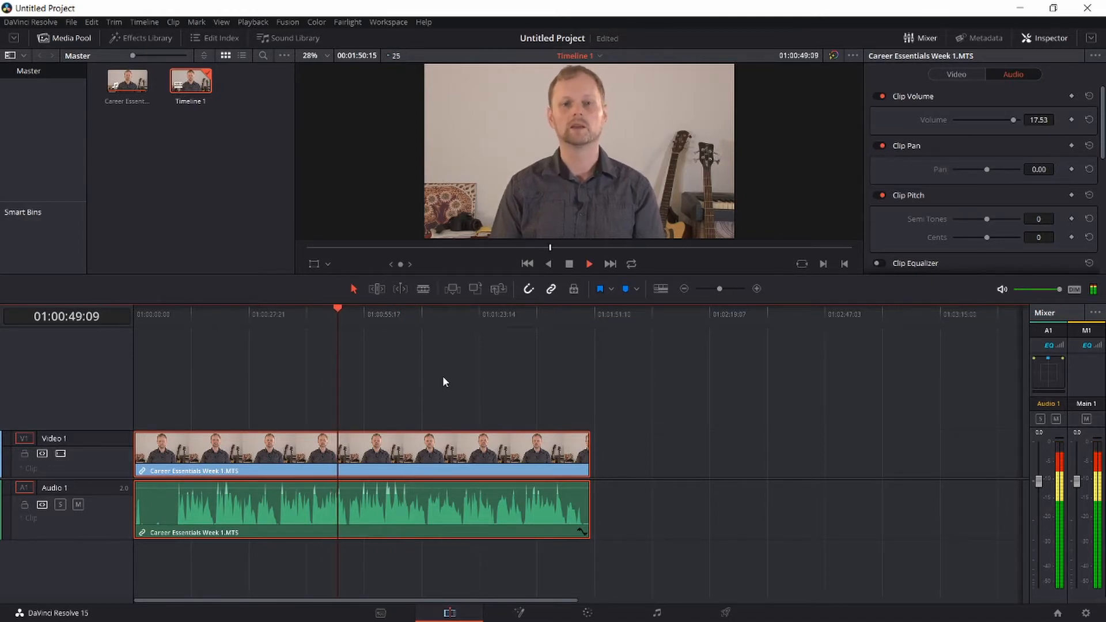
{"action": "key", "text": "space"}
Step: In the audio clip's attributes, assign Embedded Channel 2 as the source for both the left and right channels
{"action": "right_click", "coordinate": [426, 490]}
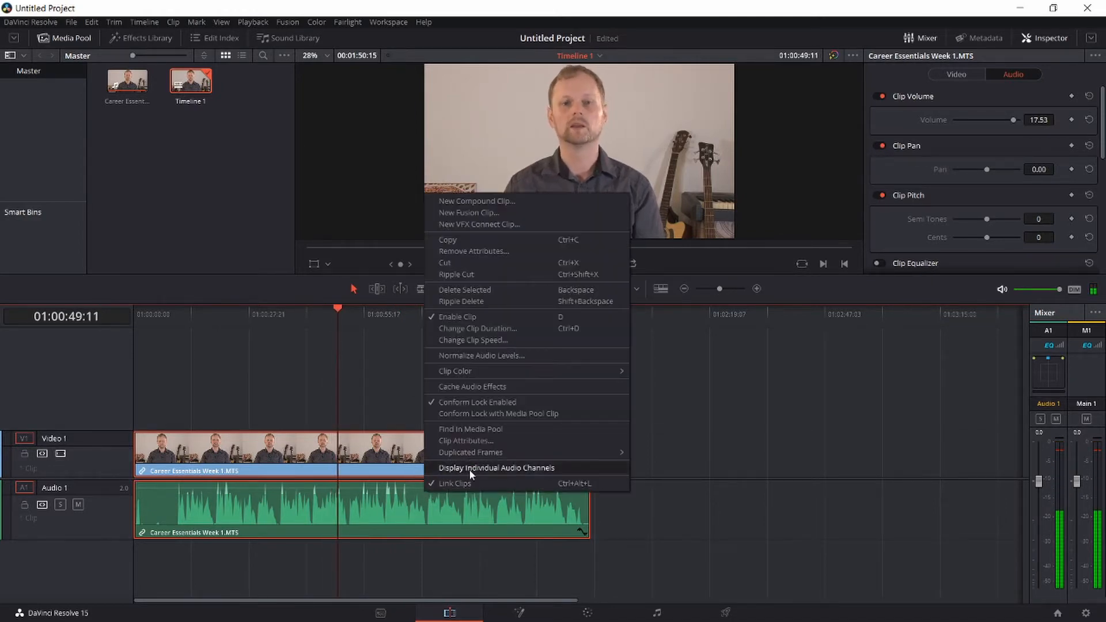
{"action": "left_click", "coordinate": [483, 442]}
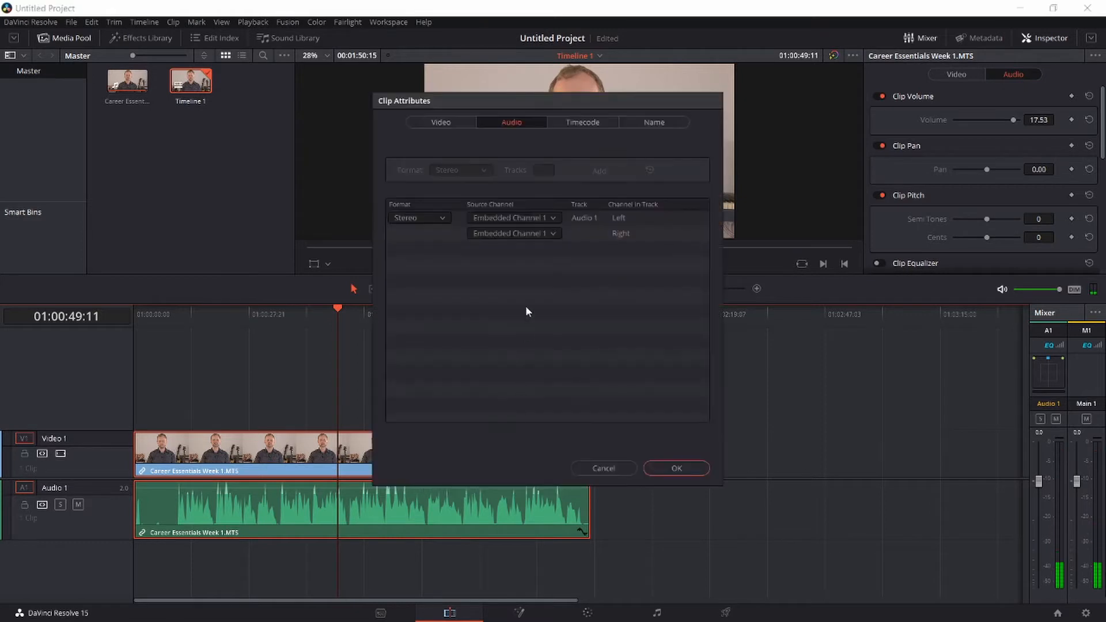
{"action": "left_click", "coordinate": [530, 233]}
{"action": "left_click", "coordinate": [524, 271]}
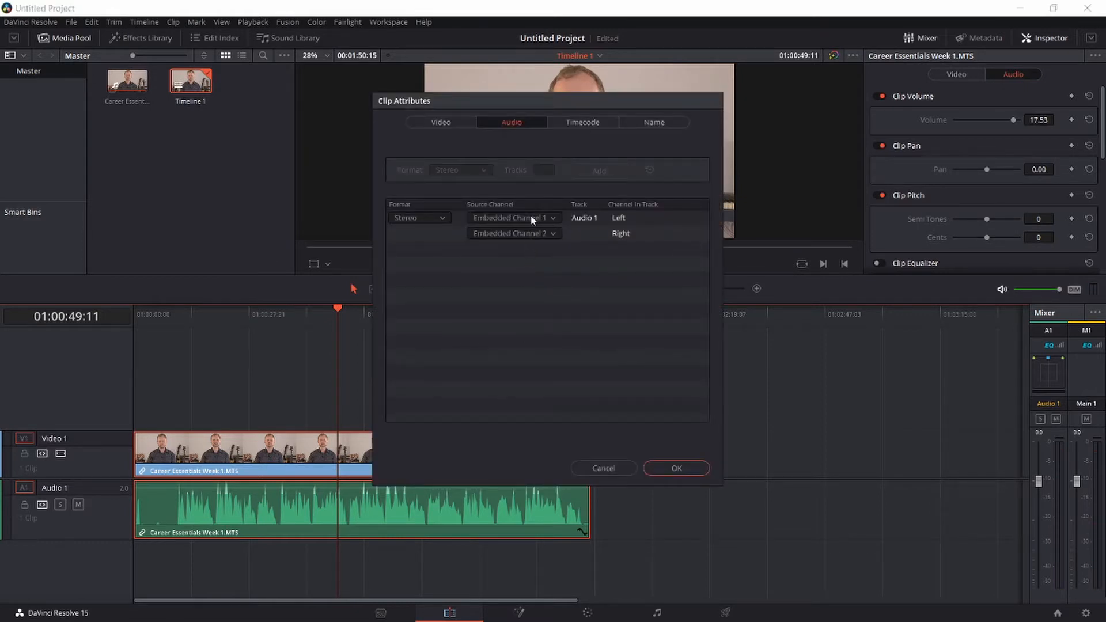
{"action": "left_click", "coordinate": [531, 217]}
{"action": "left_click", "coordinate": [528, 259]}
{"action": "left_click", "coordinate": [655, 464]}
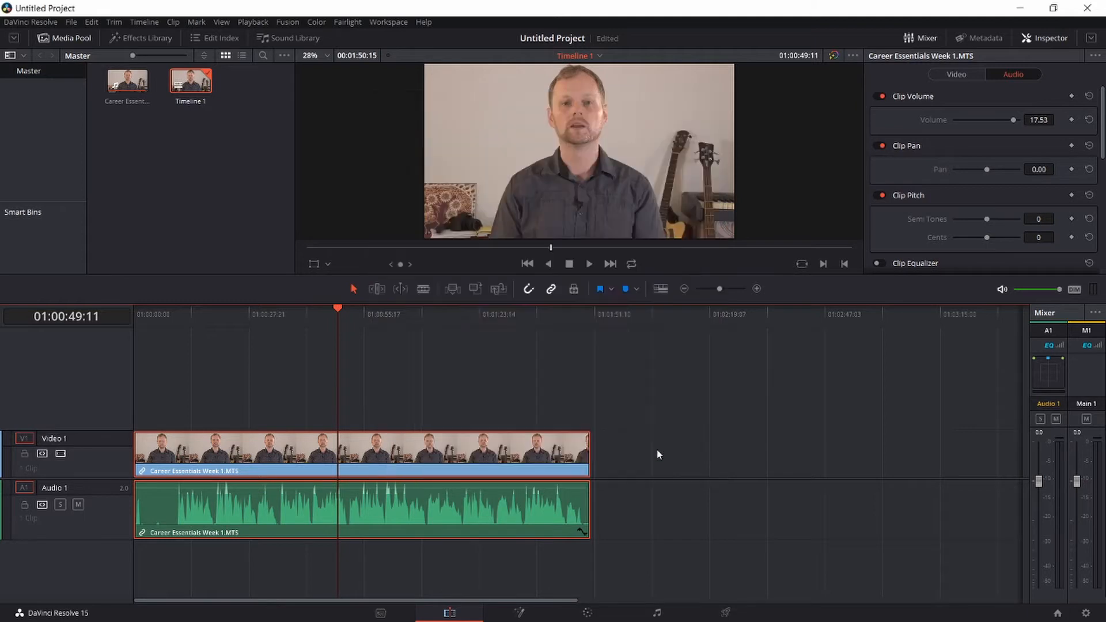
Step: Play the clip from about 55 seconds in to check the level of the reassigned channels
{"action": "left_click_drag", "start_coordinate": [338, 314], "coordinate": [362, 313]}
{"action": "key", "text": "space"}
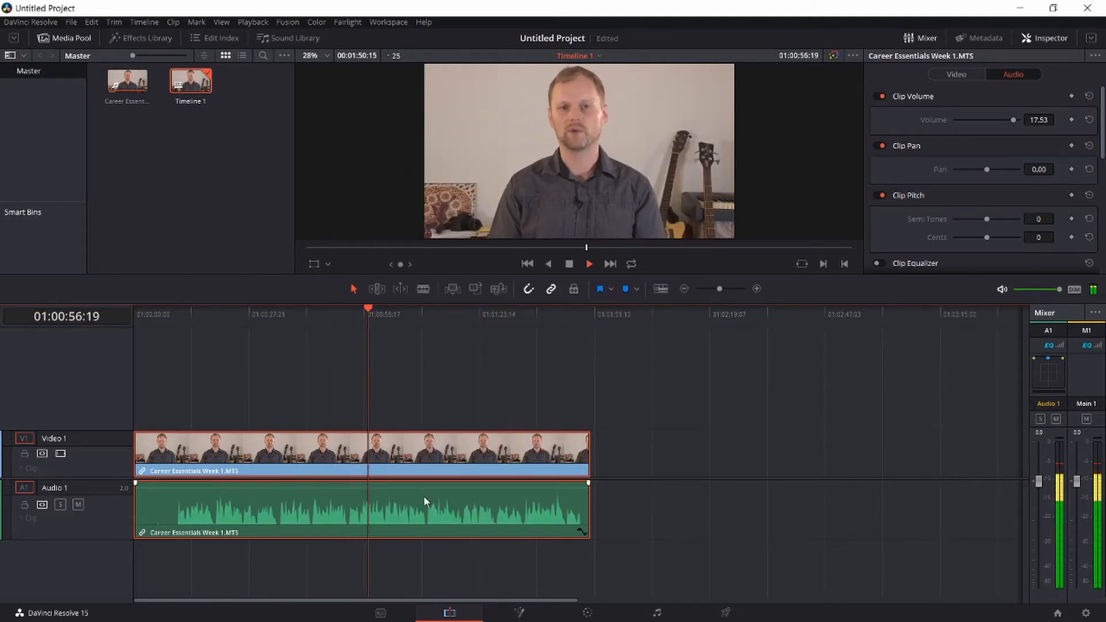
{"action": "key", "text": "space"}
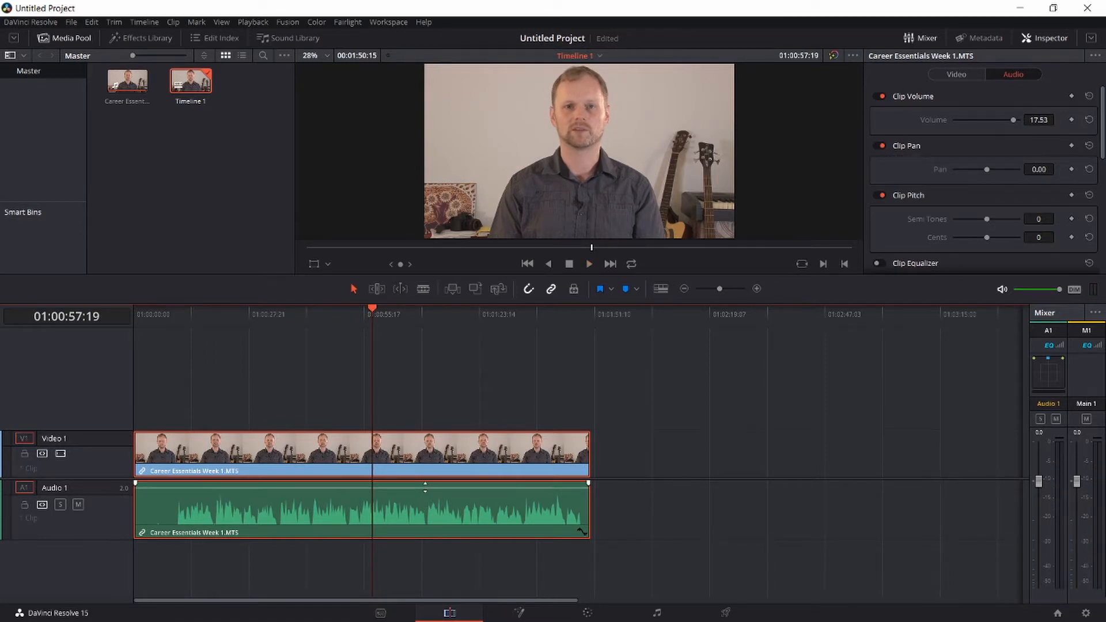
Step: Raise the audio clip's volume to 21.43 dB and play it from about 54 seconds in
{"action": "left_click_drag", "start_coordinate": [425, 486], "coordinate": [433, 485]}
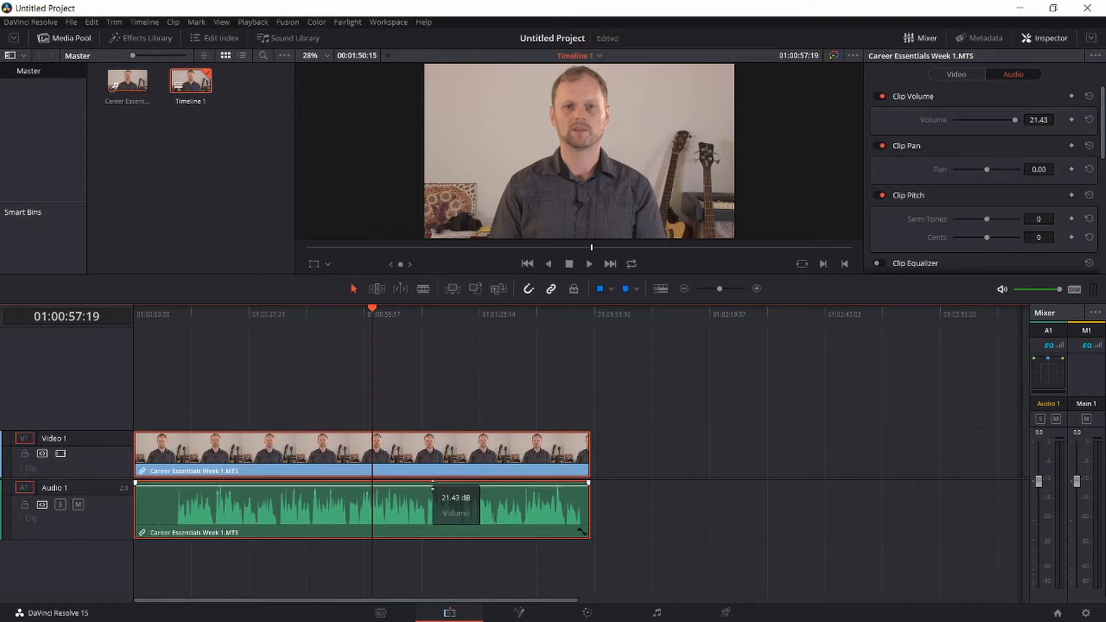
{"action": "left_click", "coordinate": [372, 309]}
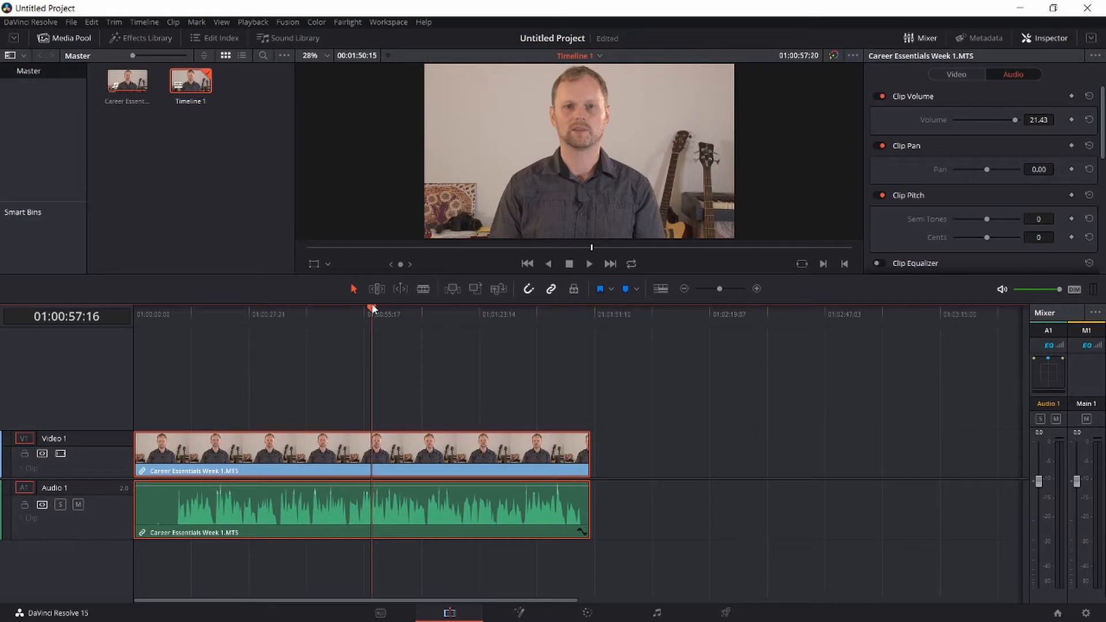
{"action": "left_click_drag", "start_coordinate": [372, 309], "coordinate": [358, 309]}
{"action": "key", "text": "space"}
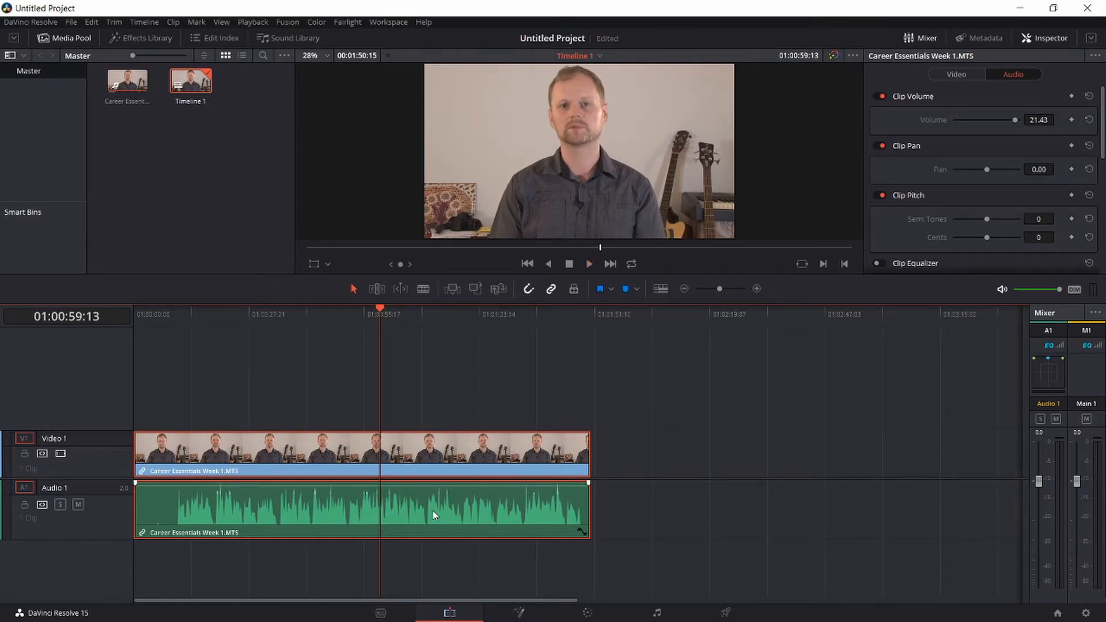
Step: Review the source channel assignments in the clip's audio attributes and close them without changes
{"action": "right_click", "coordinate": [414, 510]}
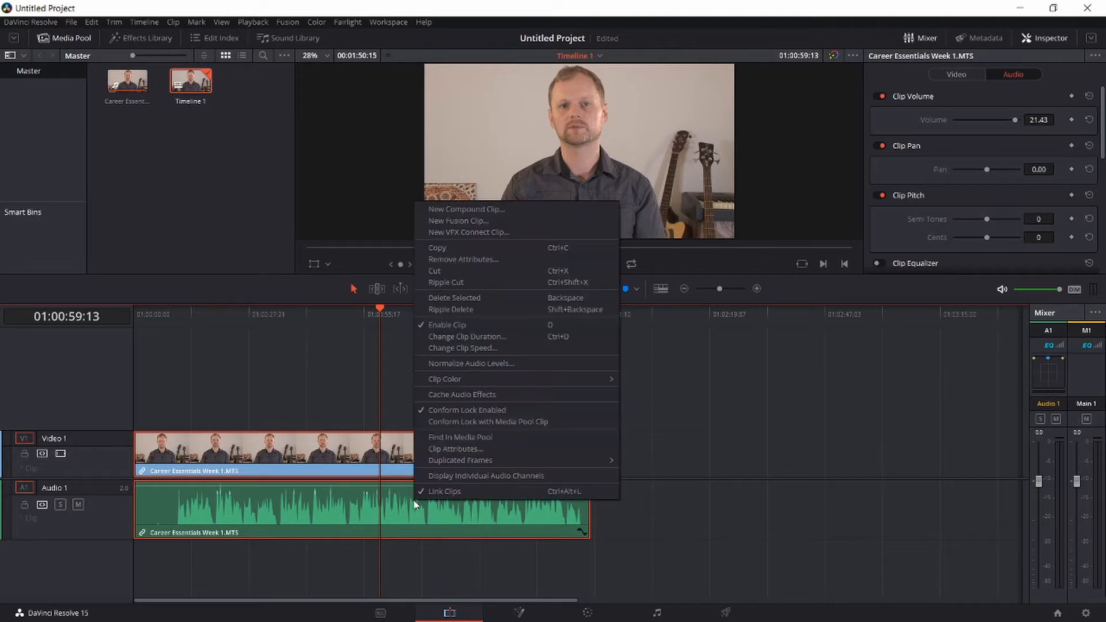
{"action": "left_click", "coordinate": [487, 447]}
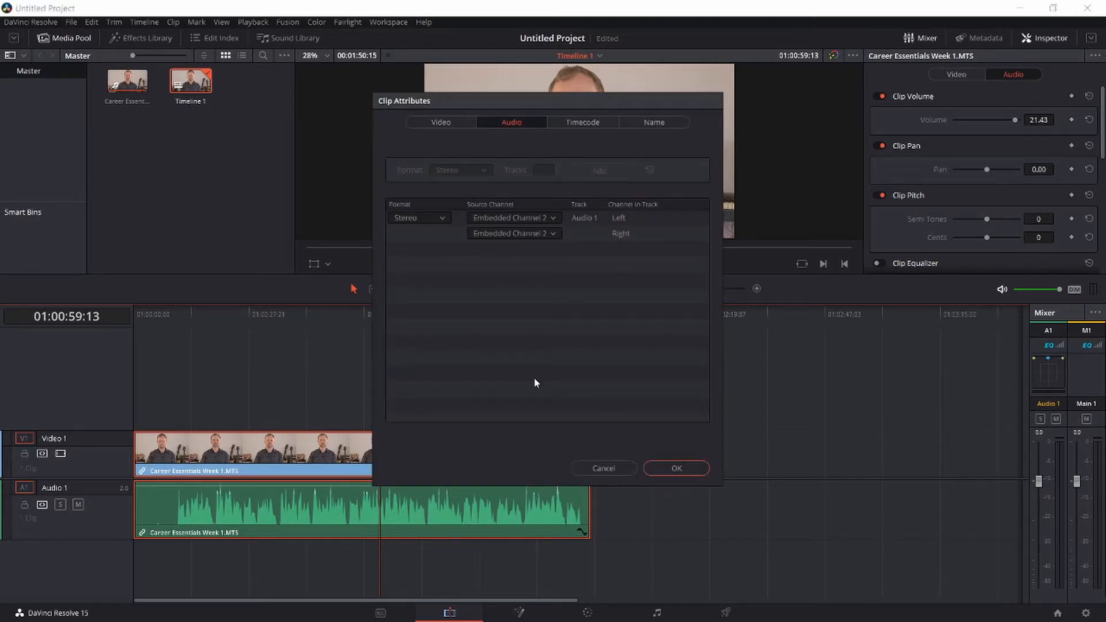
{"action": "left_click", "coordinate": [508, 123]}
{"action": "left_click", "coordinate": [676, 468]}
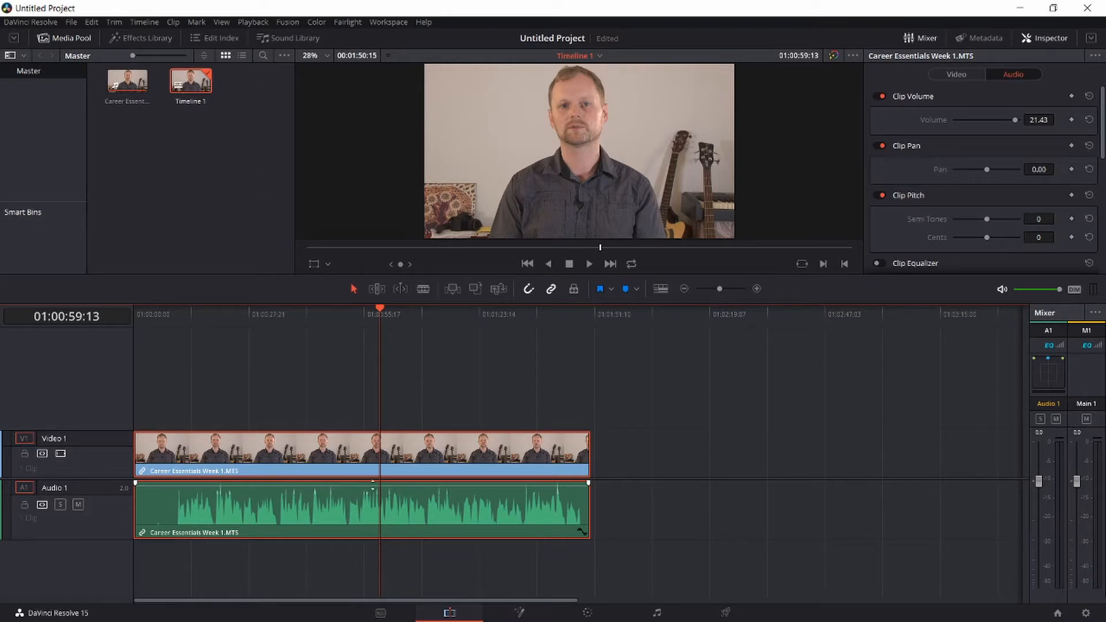
Step: Raise the audio clip's volume to 25.32 dB and play it from about 01:01:11 to check for peaking
{"action": "left_click_drag", "start_coordinate": [373, 483], "coordinate": [374, 480]}
{"action": "left_click", "coordinate": [413, 311]}
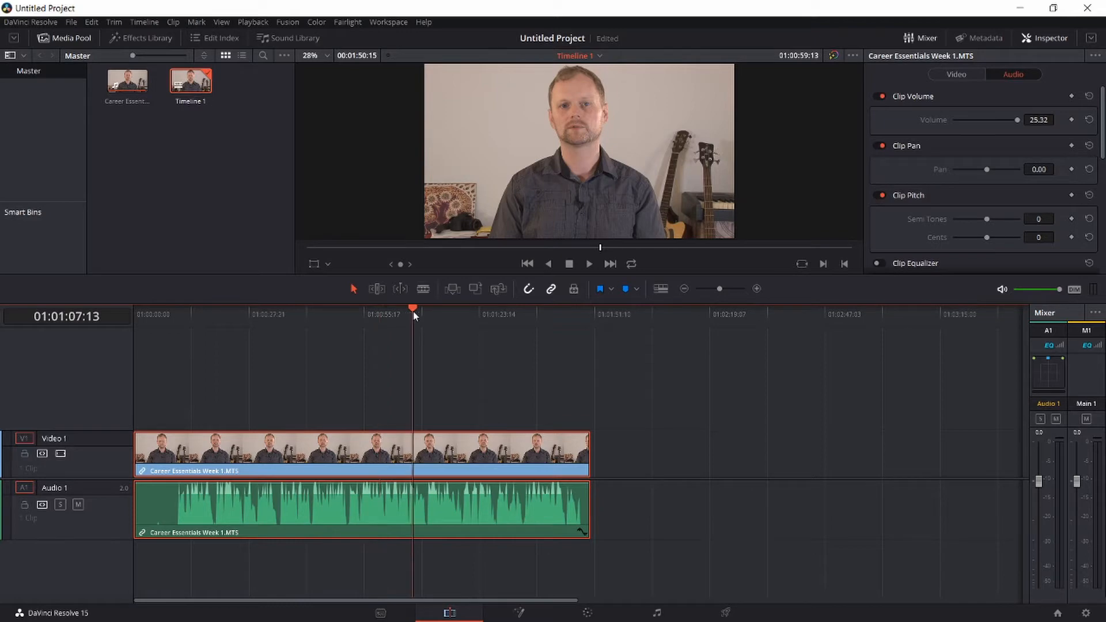
{"action": "left_click", "coordinate": [430, 312]}
{"action": "key", "text": "space"}
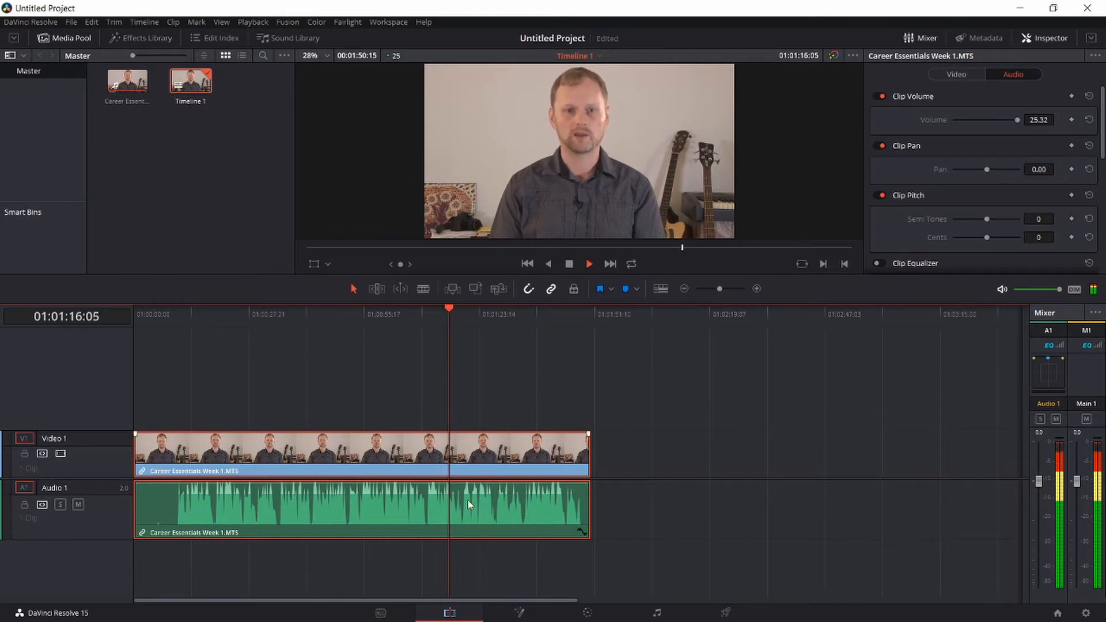
{"action": "key", "text": "space"}
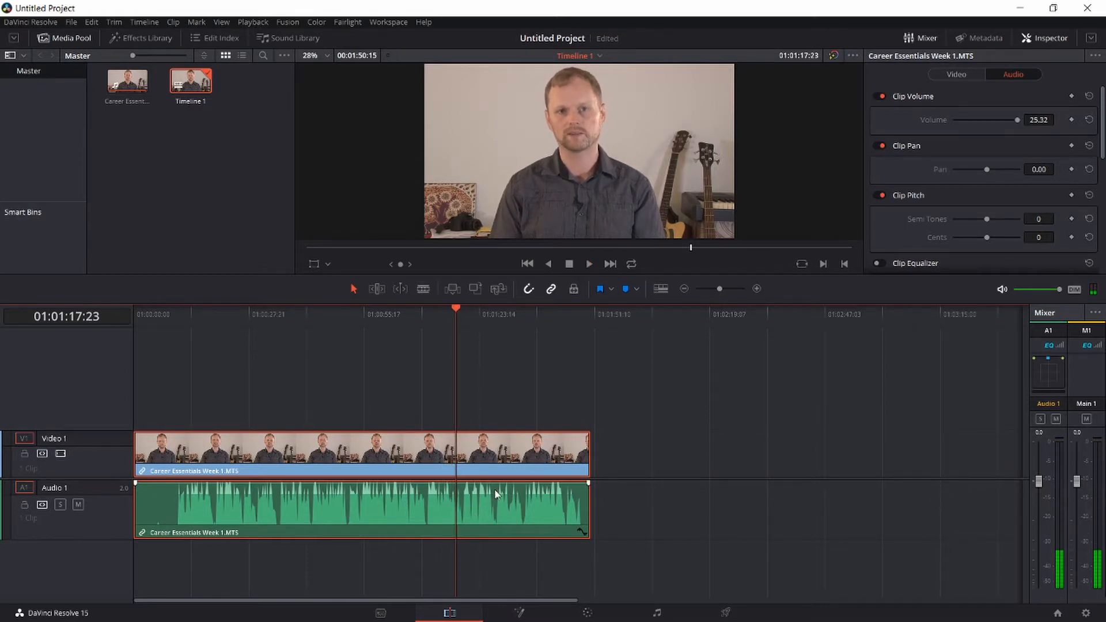
Step: Lower the audio clip's volume to 23.38 dB and play the first ten seconds of the timeline
{"action": "left_click_drag", "start_coordinate": [493, 482], "coordinate": [495, 485]}
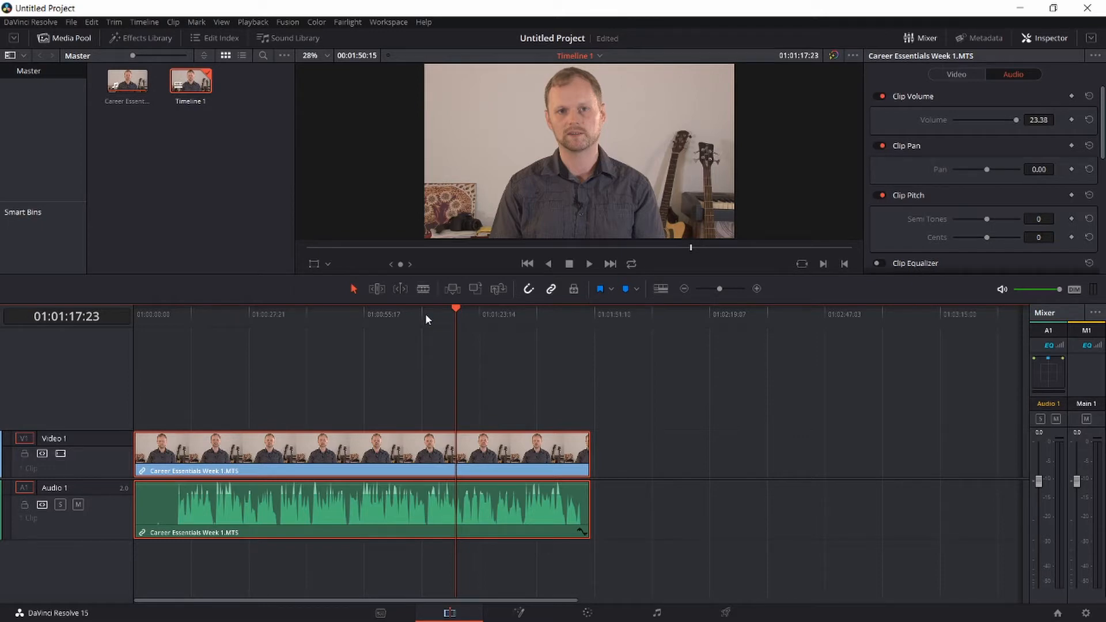
{"action": "left_click", "coordinate": [363, 315]}
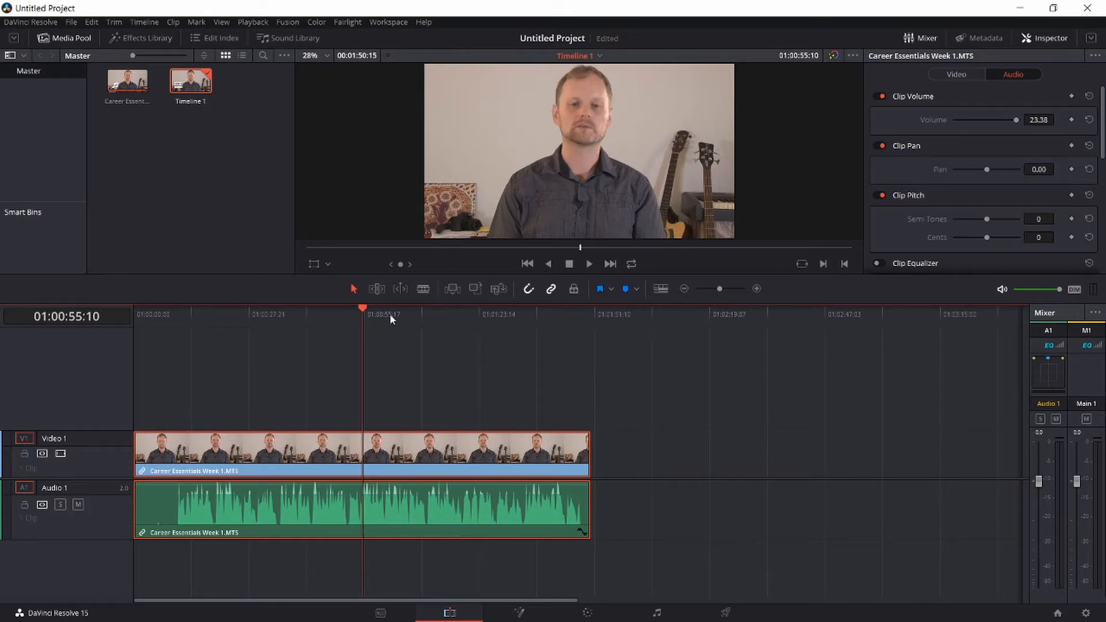
{"action": "left_click_drag", "start_coordinate": [187, 311], "coordinate": [136, 312]}
{"action": "key", "text": "space"}
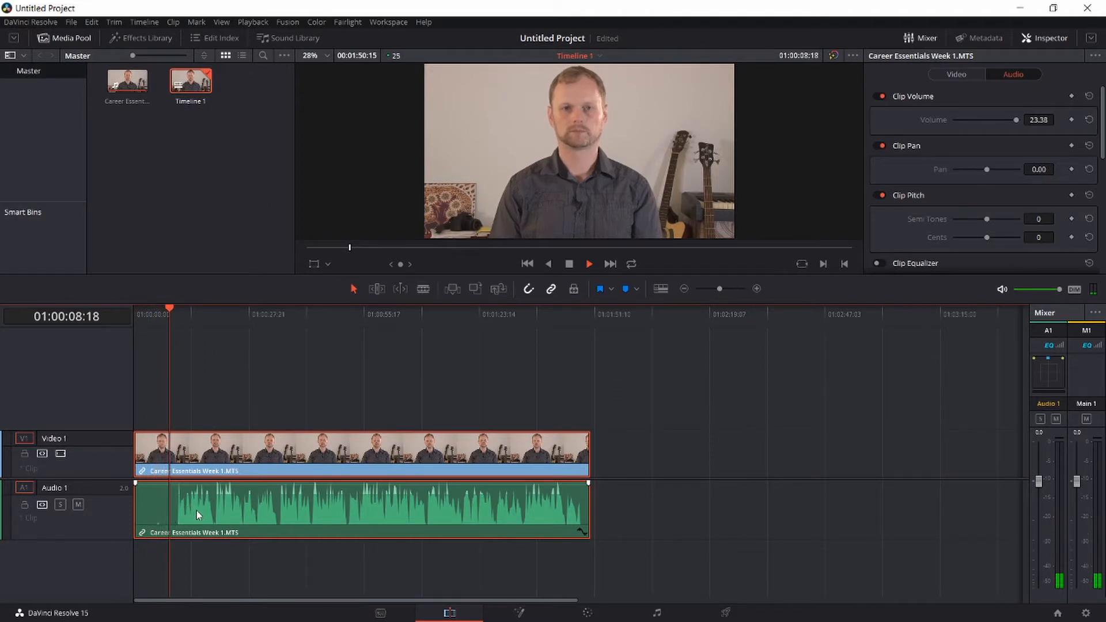
{"action": "key", "text": "space"}
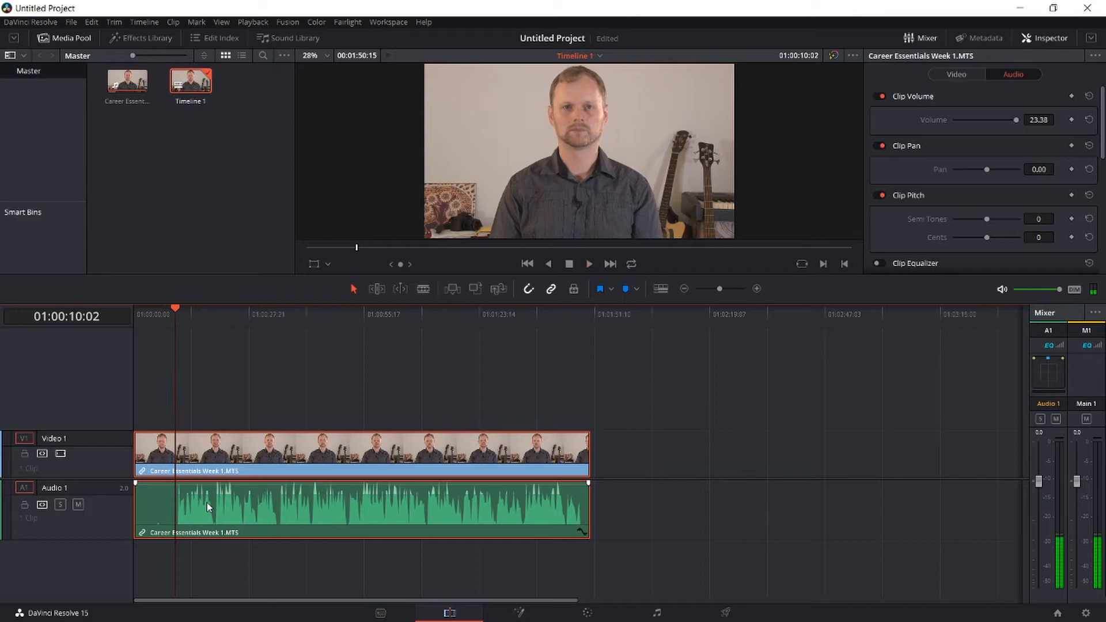
Step: Add an M Lower 3rd title on a new video track above the clip, around 01:00:10
{"action": "left_click", "coordinate": [756, 289]}
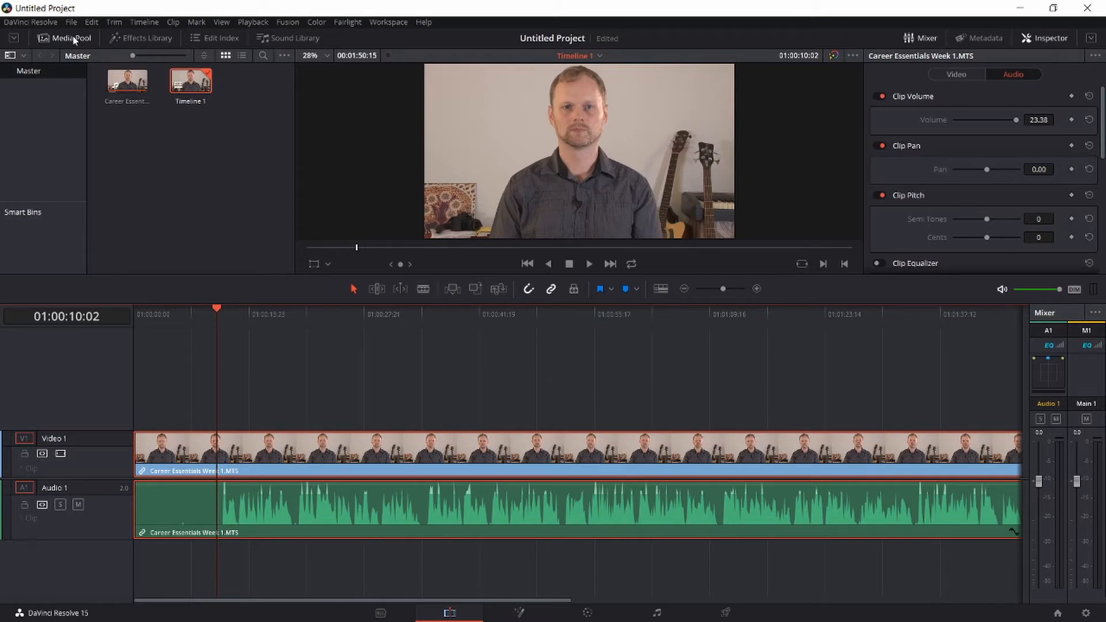
{"action": "left_click", "coordinate": [163, 36]}
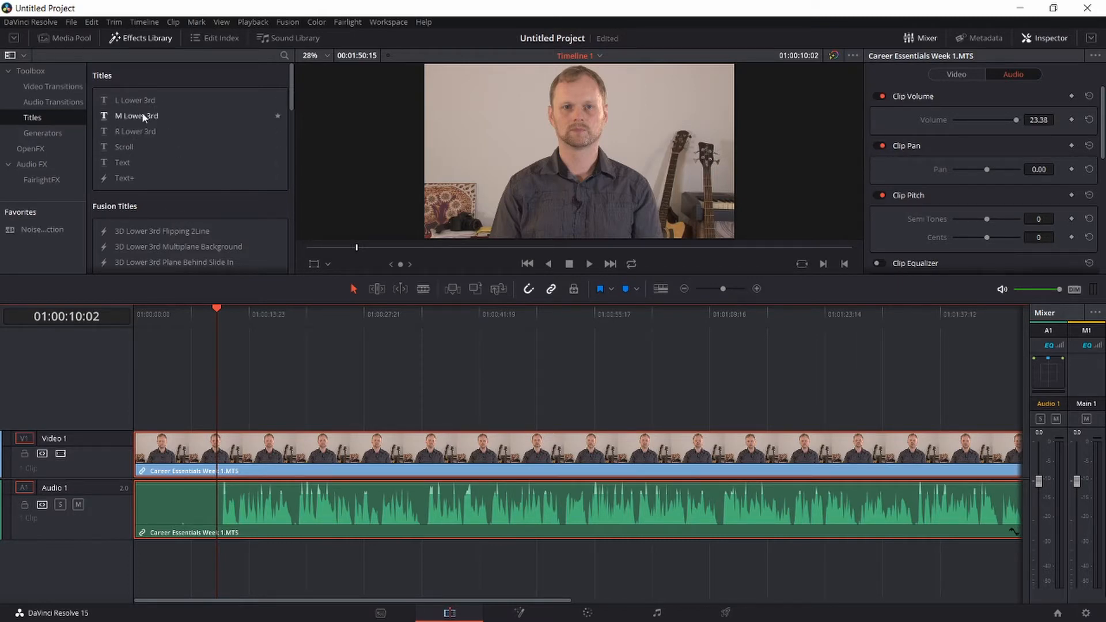
{"action": "left_click_drag", "start_coordinate": [142, 112], "coordinate": [202, 411]}
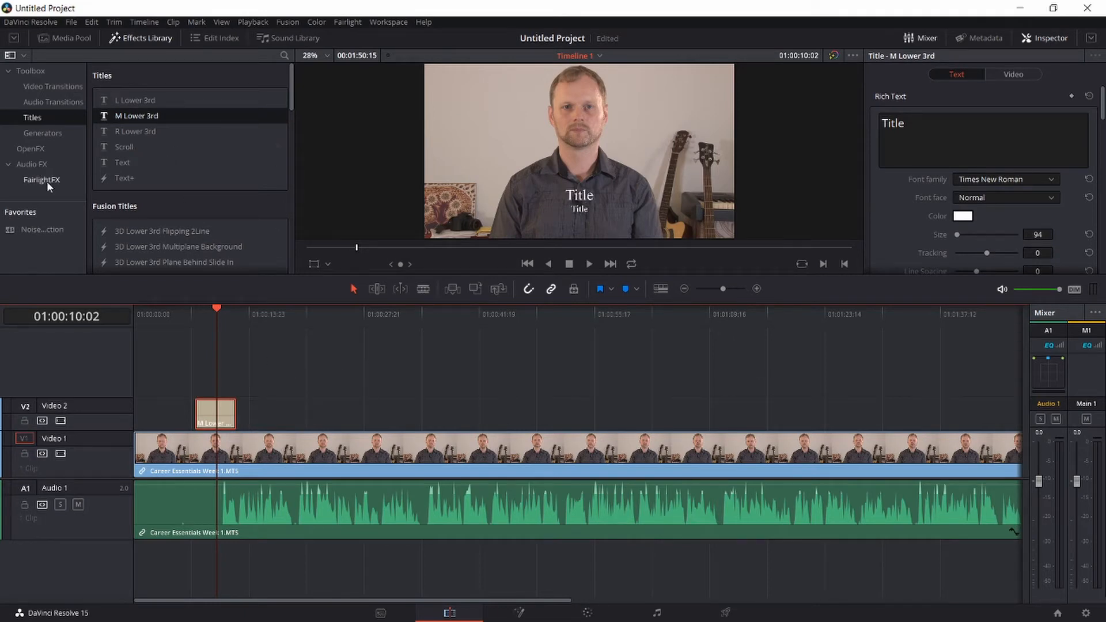
Step: Apply the FairlightFX Noise Reduction effect to the talking-head clip's audio on Audio 1
{"action": "left_click", "coordinate": [43, 166]}
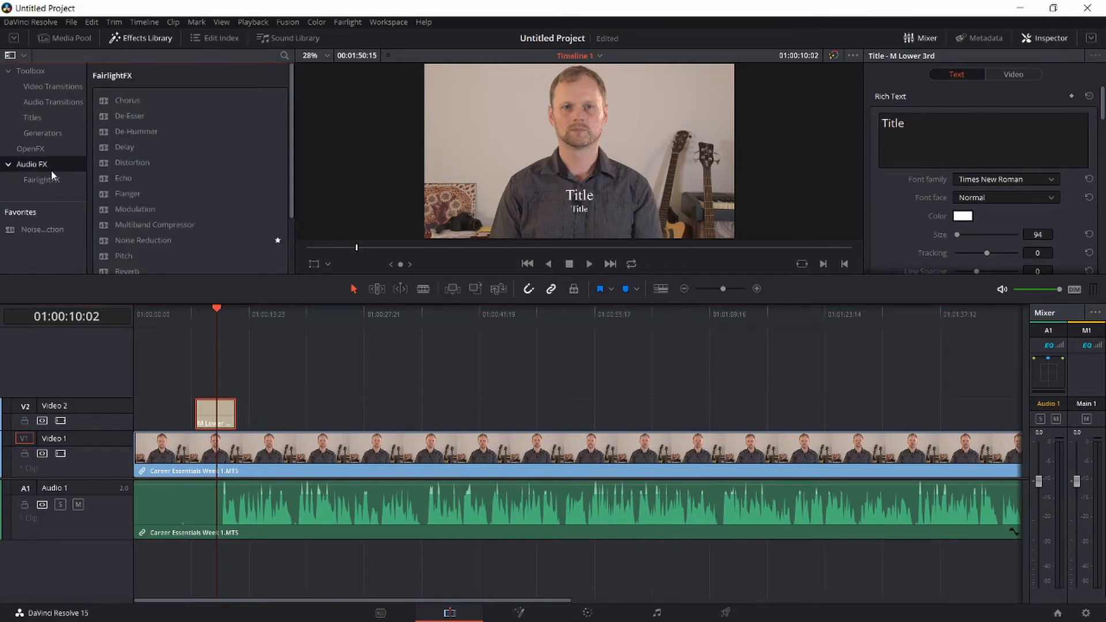
{"action": "left_click", "coordinate": [53, 182]}
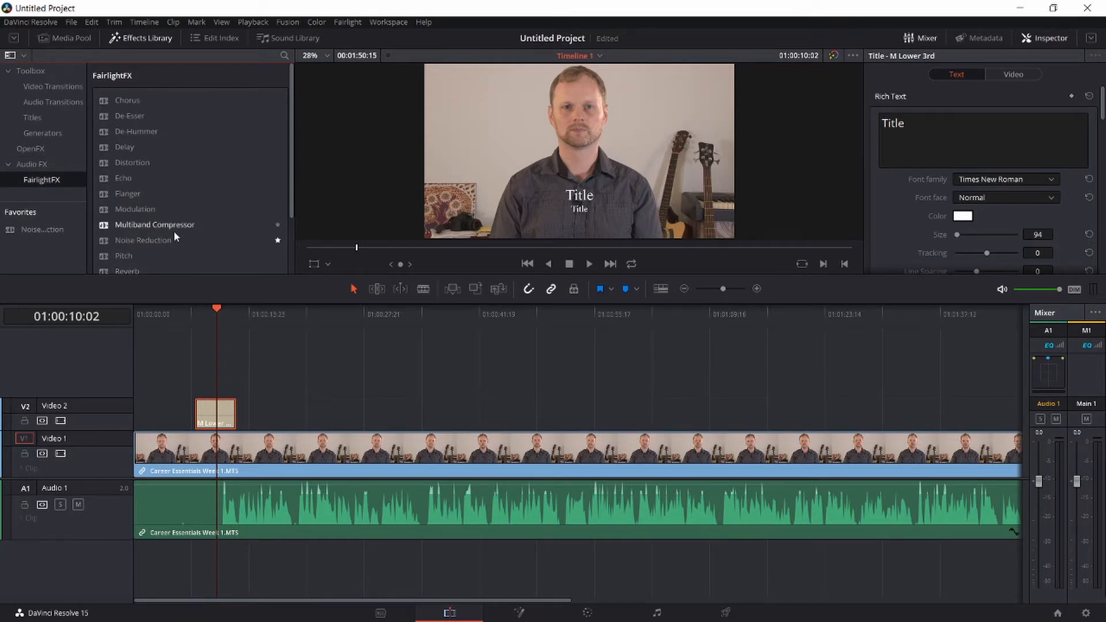
{"action": "left_click", "coordinate": [146, 239]}
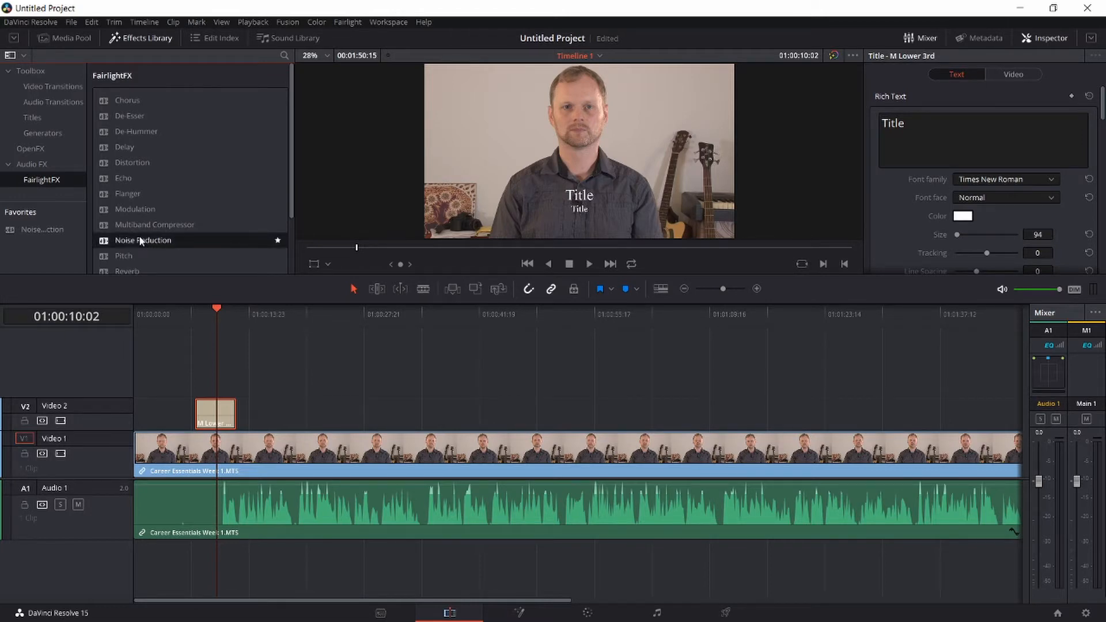
{"action": "left_click_drag", "start_coordinate": [128, 241], "coordinate": [142, 506]}
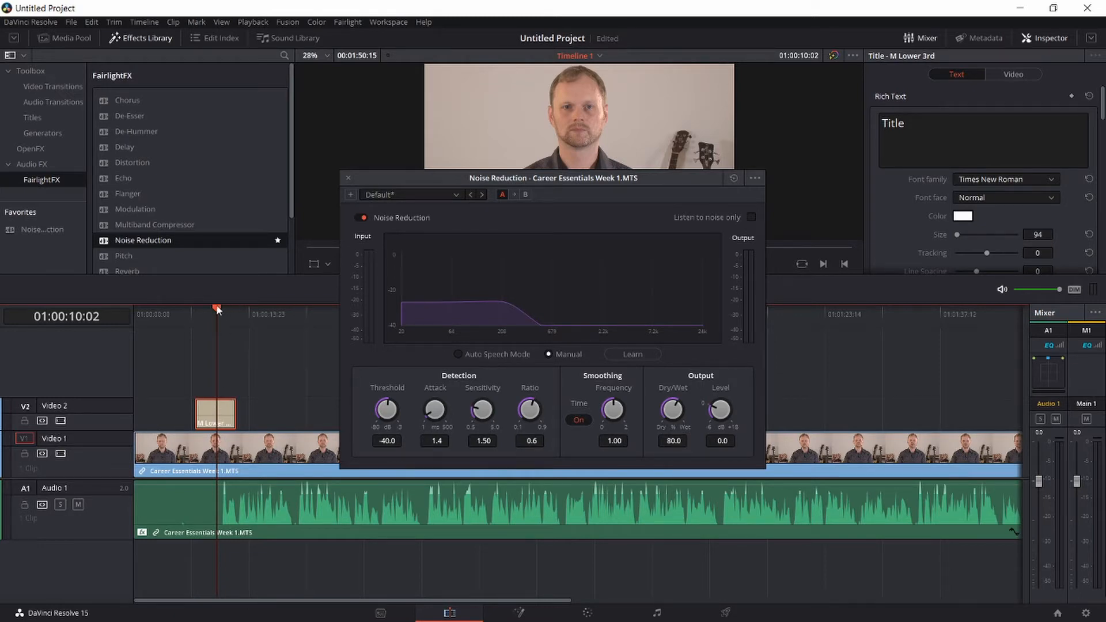
Step: Learn the manual Noise Reduction profile from the quiet first ten seconds of the timeline and close the effect's settings
{"action": "key", "text": "Left"}
{"action": "key", "text": "Left"}
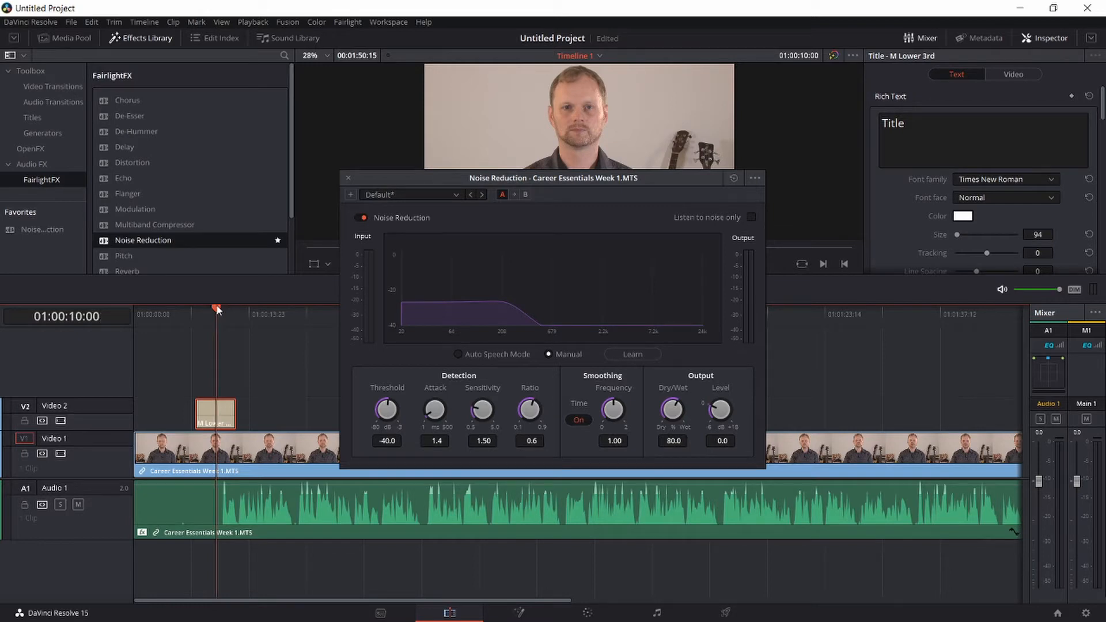
{"action": "left_click_drag", "start_coordinate": [218, 310], "coordinate": [129, 324]}
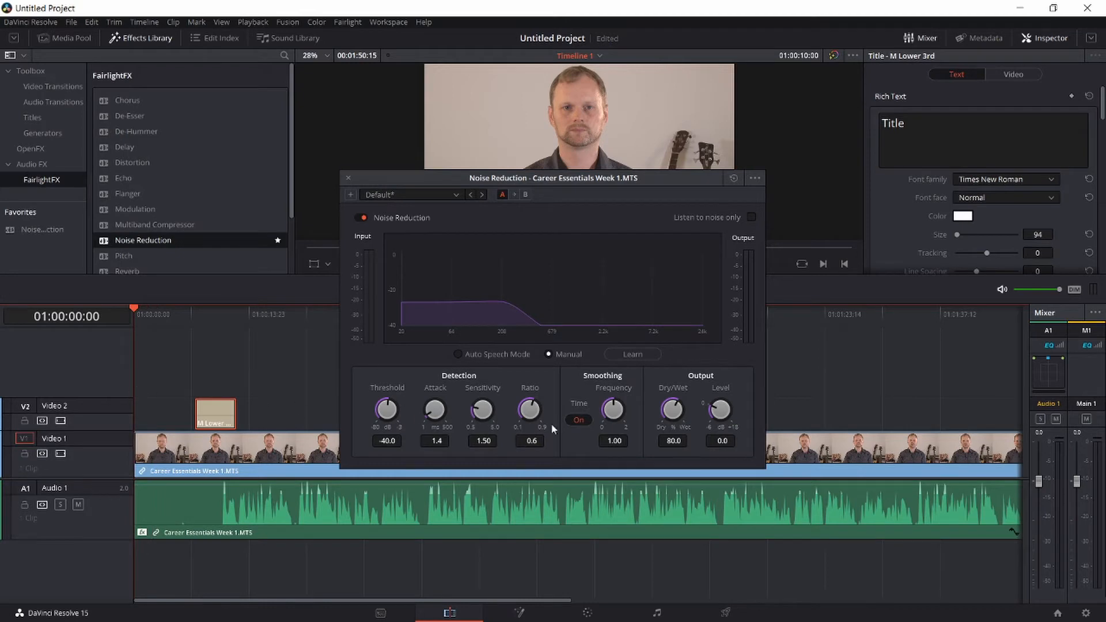
{"action": "left_click", "coordinate": [634, 354]}
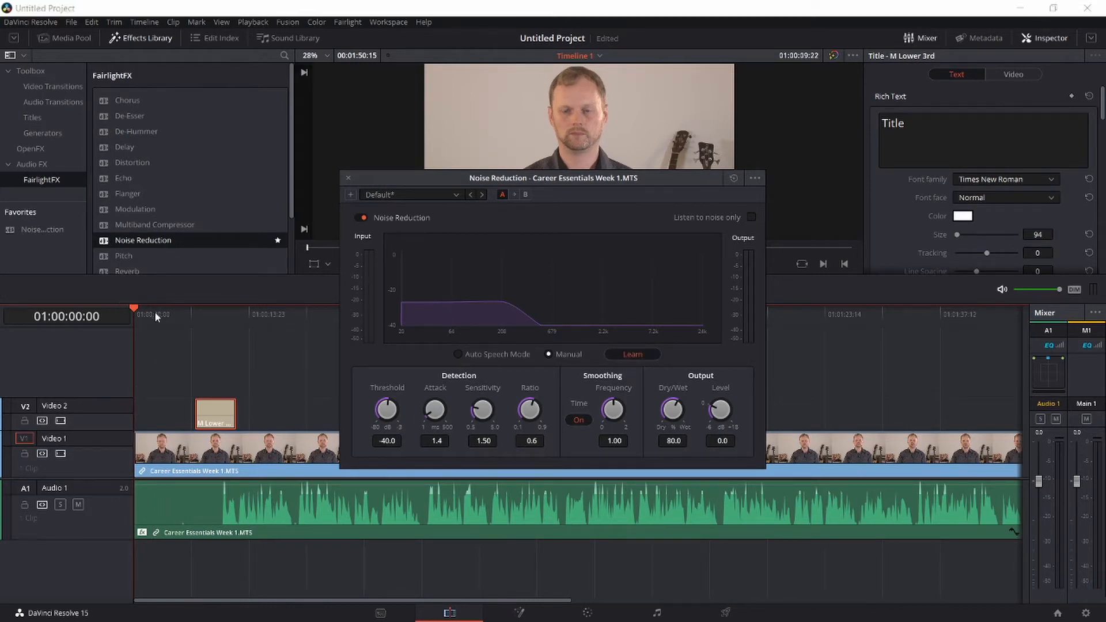
{"action": "left_click", "coordinate": [134, 311]}
{"action": "key", "text": "space"}
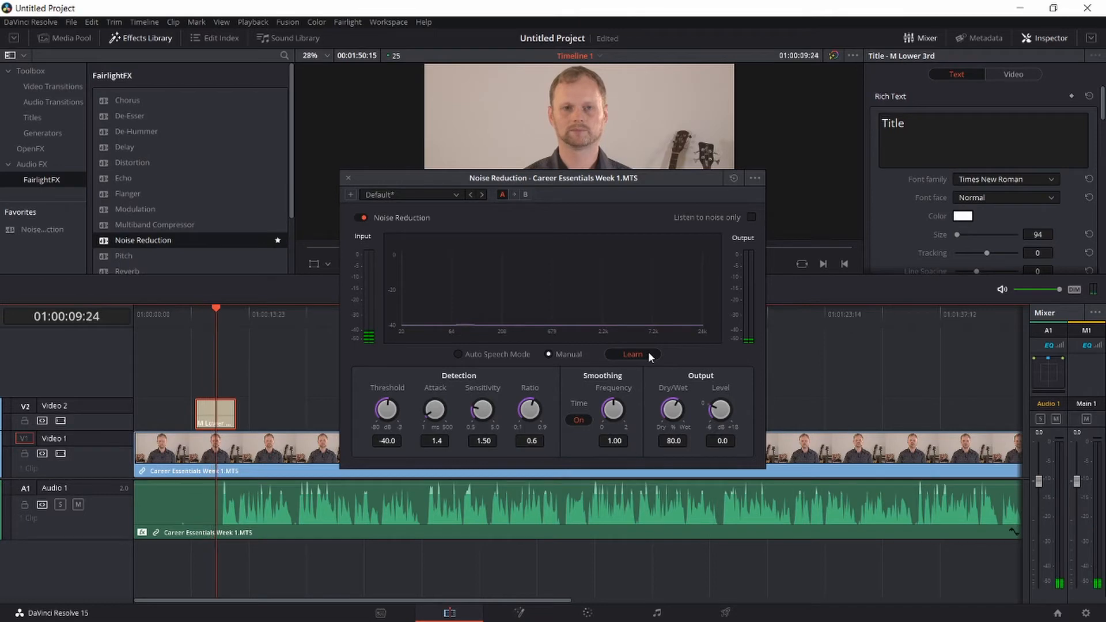
{"action": "key", "text": "space"}
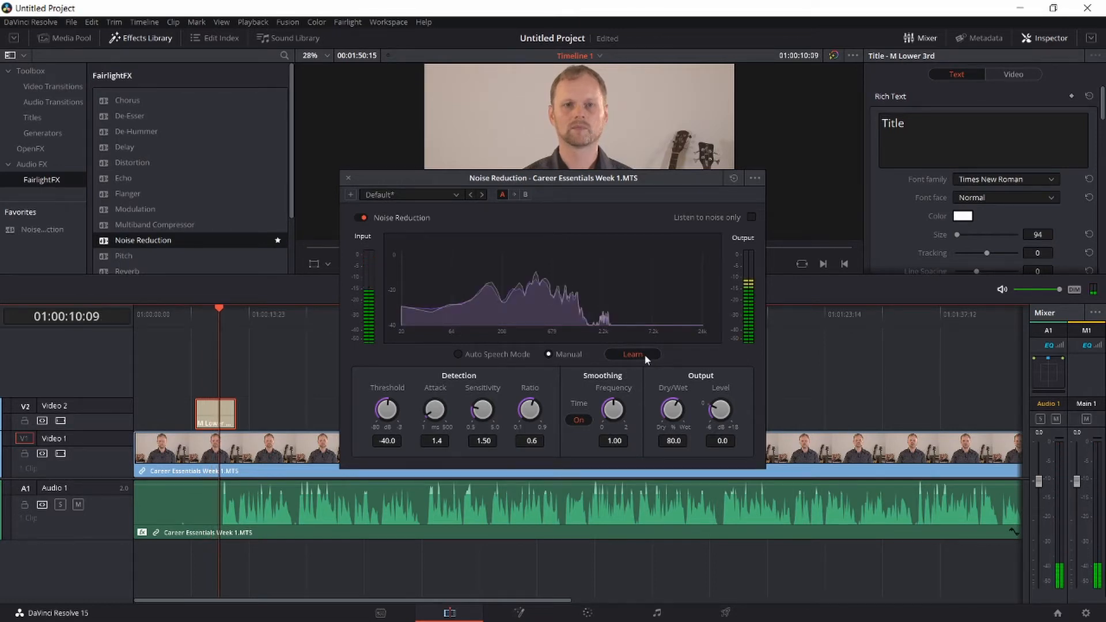
{"action": "left_click", "coordinate": [644, 354]}
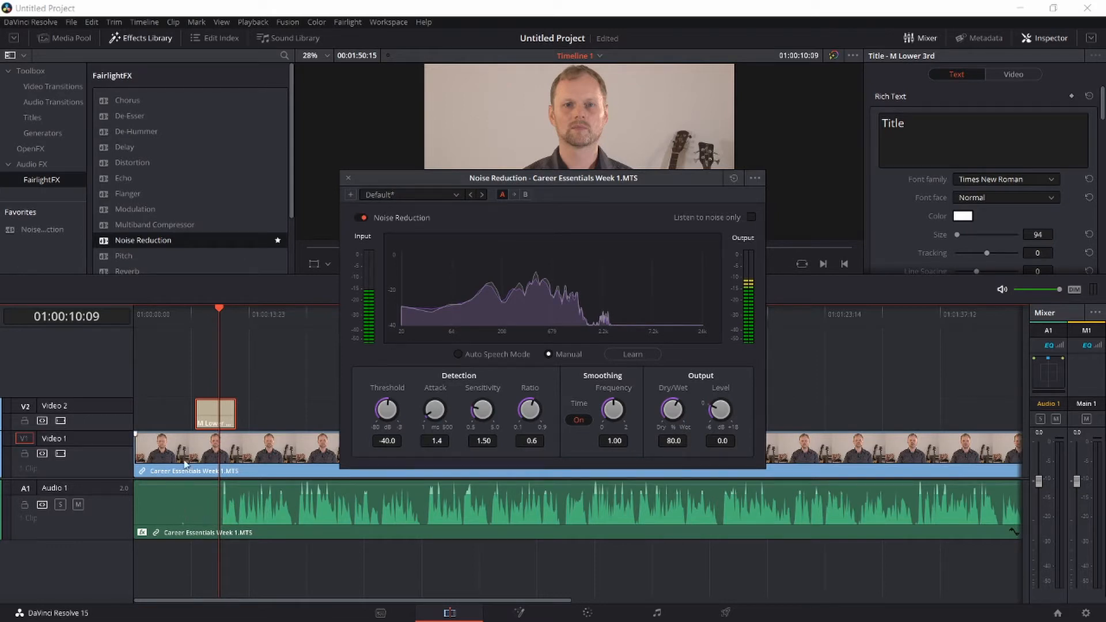
{"action": "left_click_drag", "start_coordinate": [137, 316], "coordinate": [216, 304]}
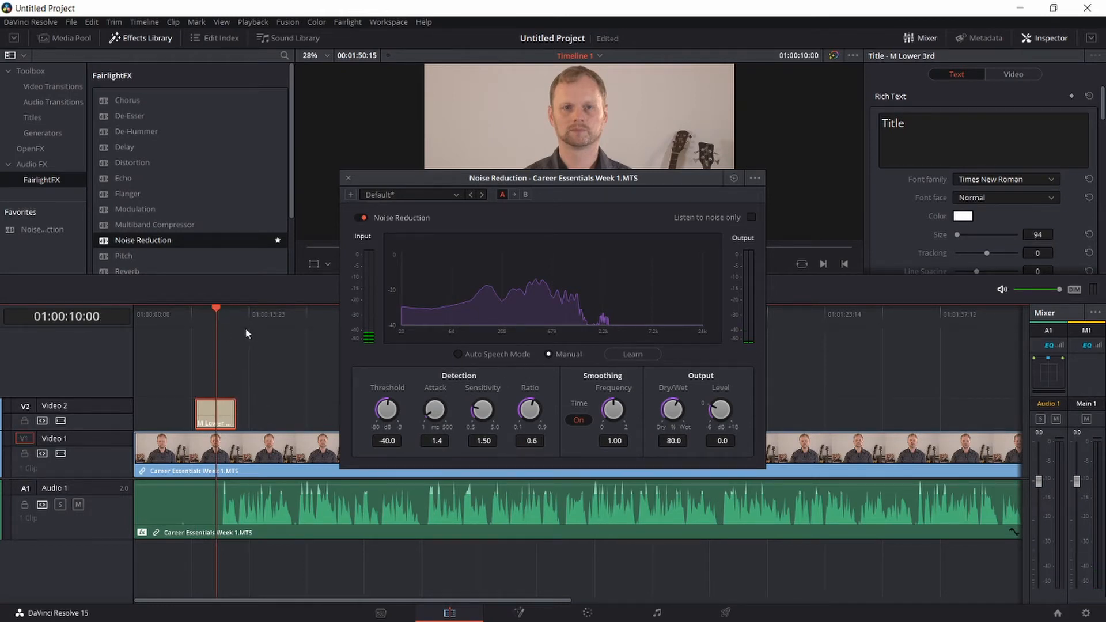
{"action": "left_click", "coordinate": [347, 178]}
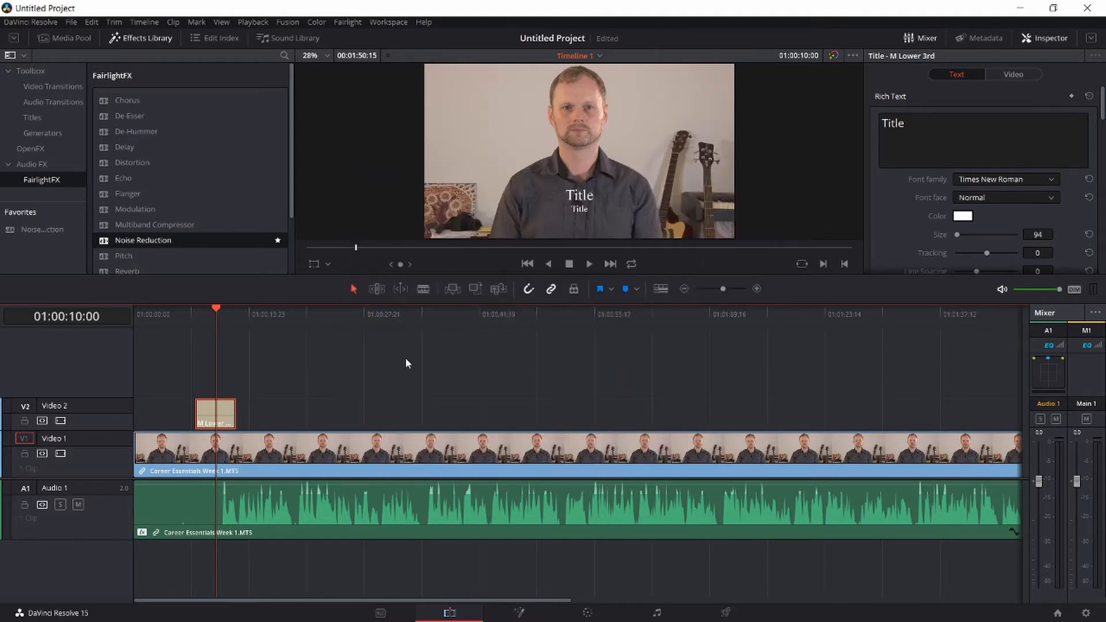
Step: Play the talking-head clip from 01:00:35:14 to about 01:00:41 to hear the noise-reduced speech
{"action": "left_click", "coordinate": [431, 251]}
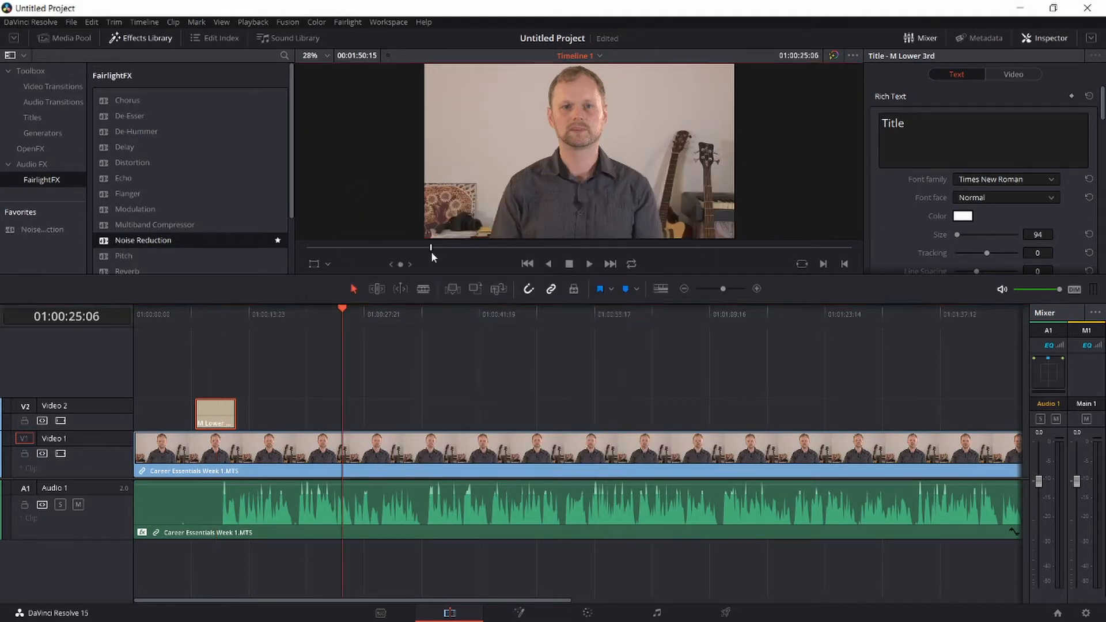
{"action": "left_click", "coordinate": [432, 250]}
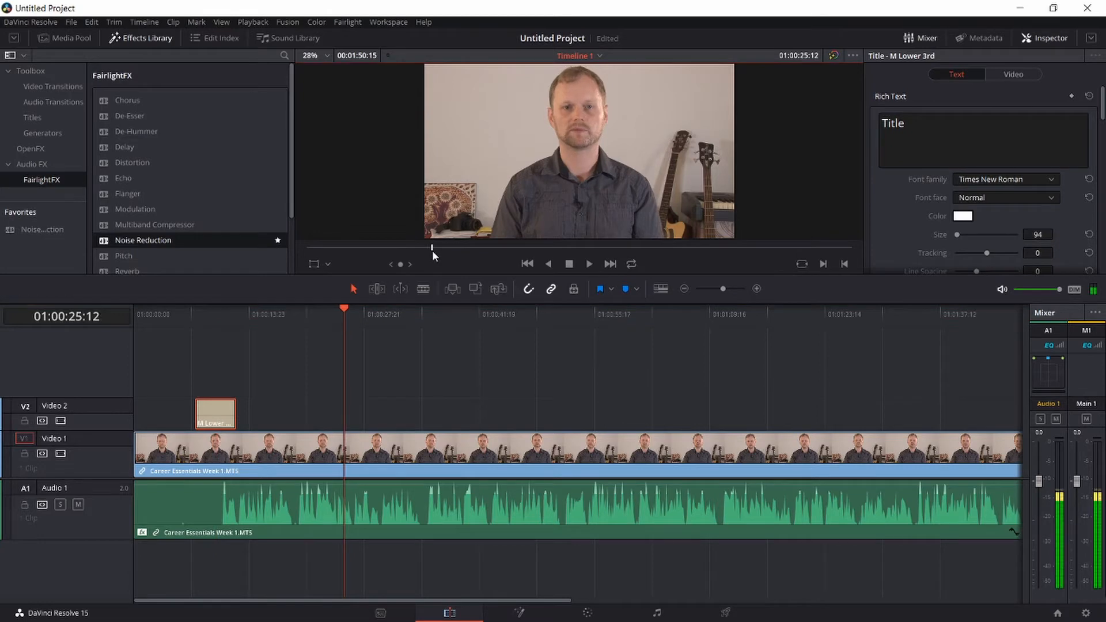
{"action": "left_click", "coordinate": [428, 326]}
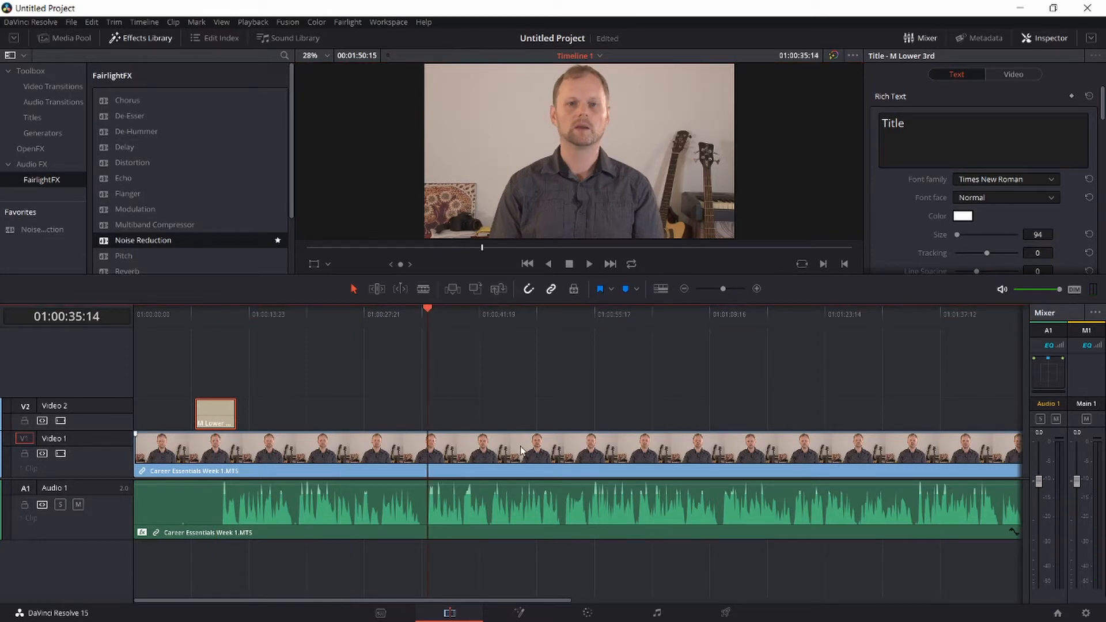
{"action": "key", "text": "space"}
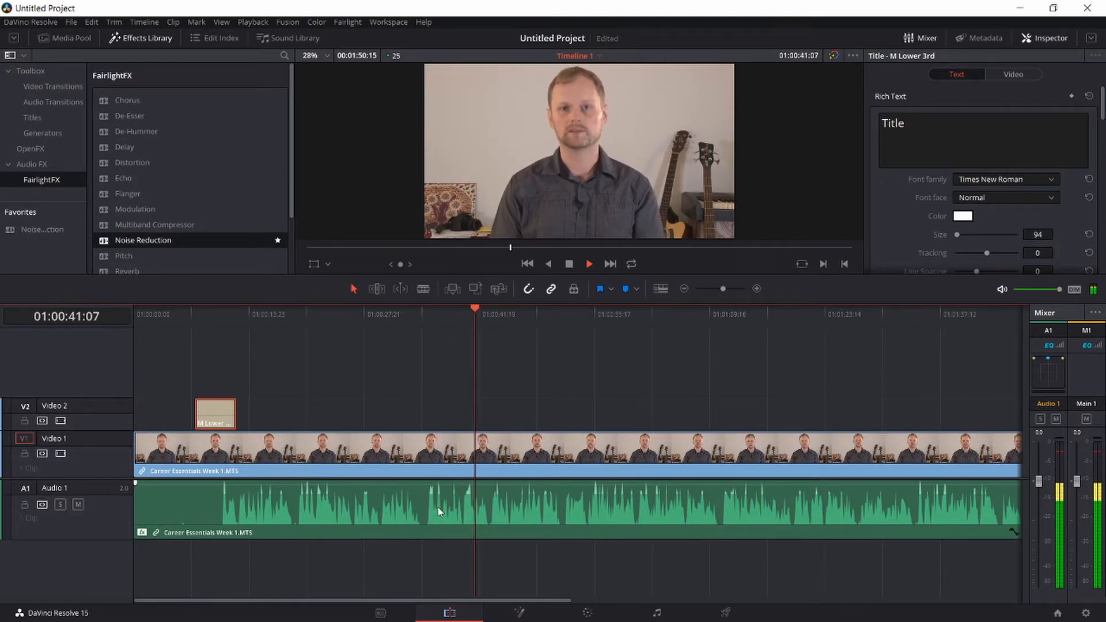
{"action": "key", "text": "space"}
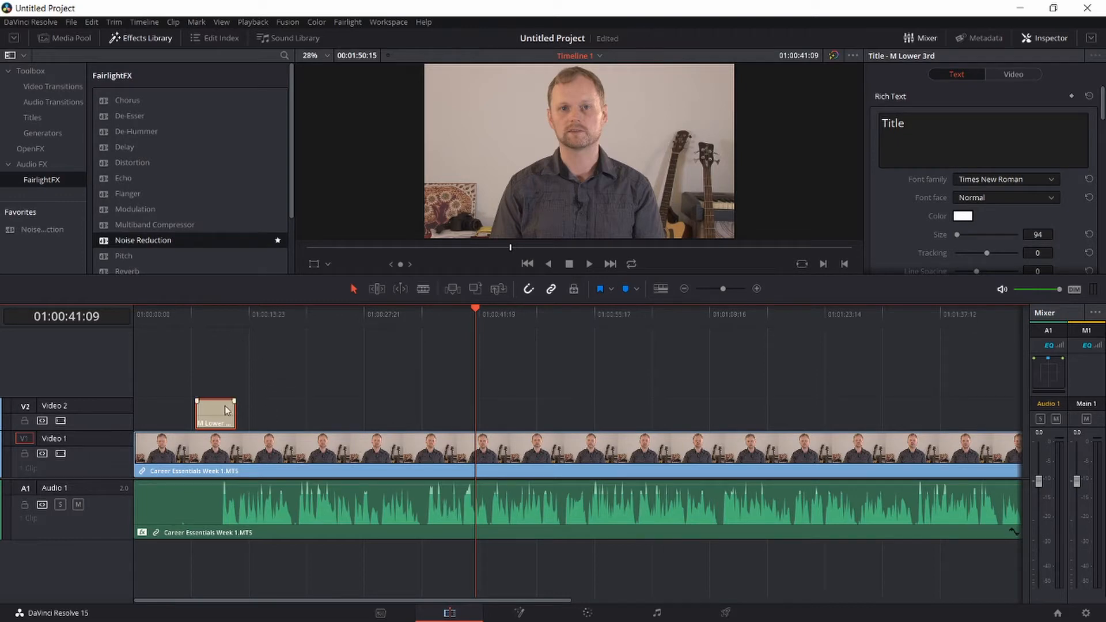
Step: Move the M Lower 3rd title to about 01:00:16 and split the talking-head clip with its audio at 01:00:10:09
{"action": "left_click_drag", "start_coordinate": [213, 406], "coordinate": [285, 408]}
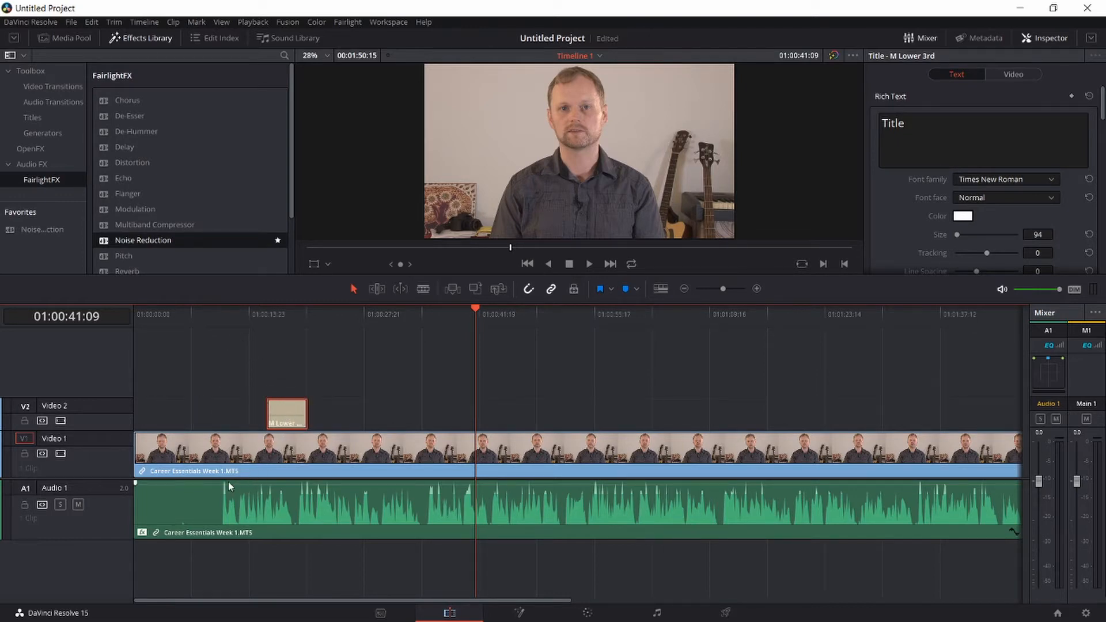
{"action": "left_click", "coordinate": [221, 318]}
{"action": "left_click_drag", "start_coordinate": [221, 317], "coordinate": [223, 311]}
{"action": "left_click_drag", "start_coordinate": [222, 312], "coordinate": [220, 309]}
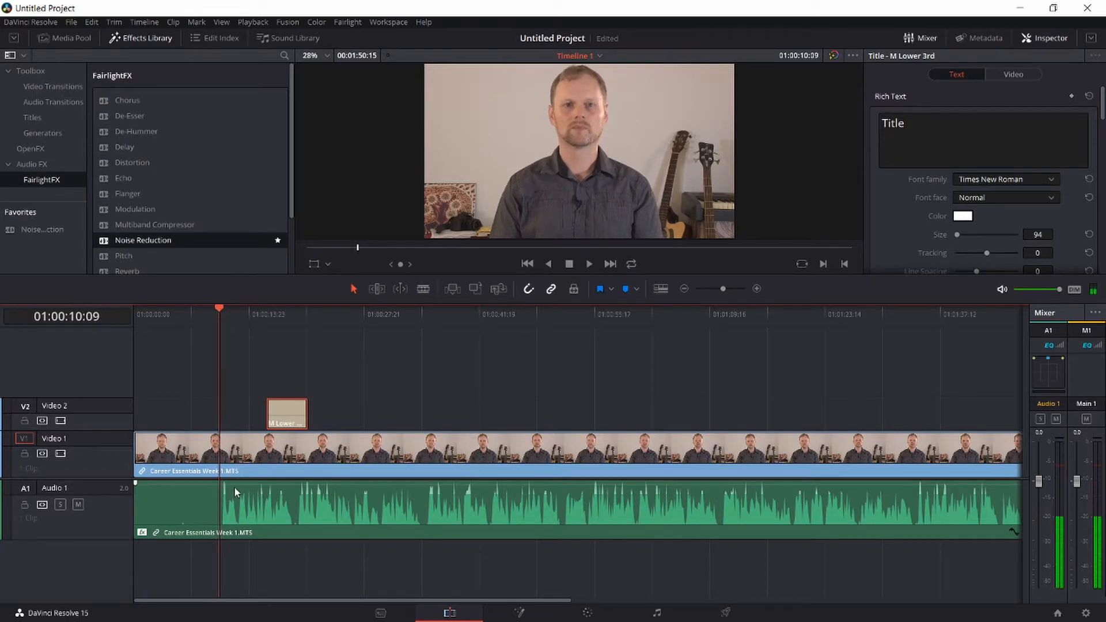
{"action": "left_click", "coordinate": [200, 456]}
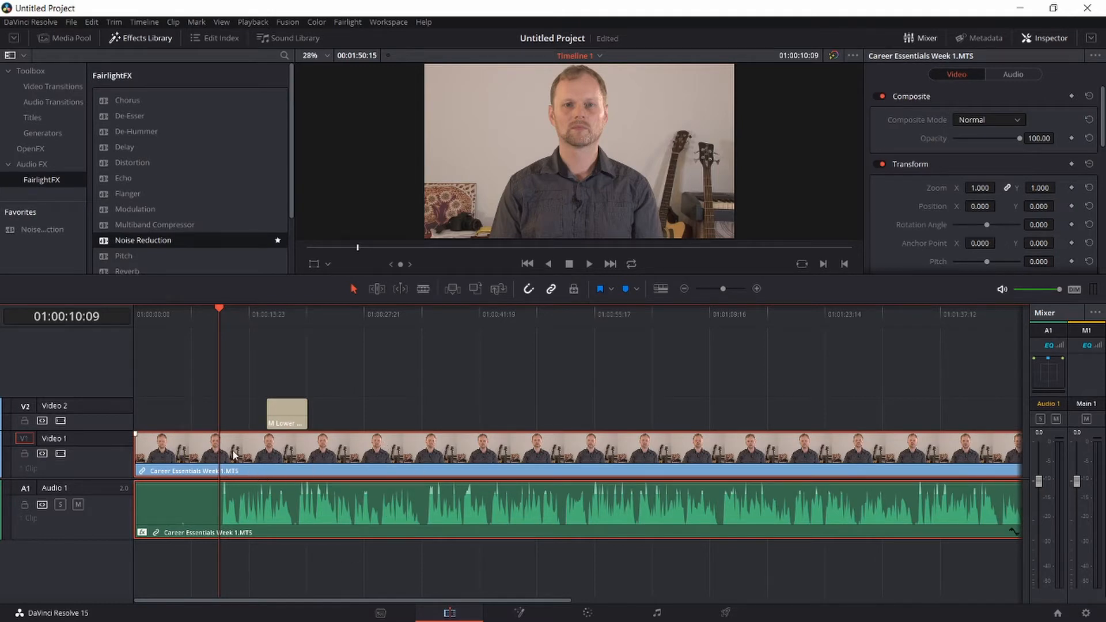
{"action": "key", "text": "ctrl+b"}
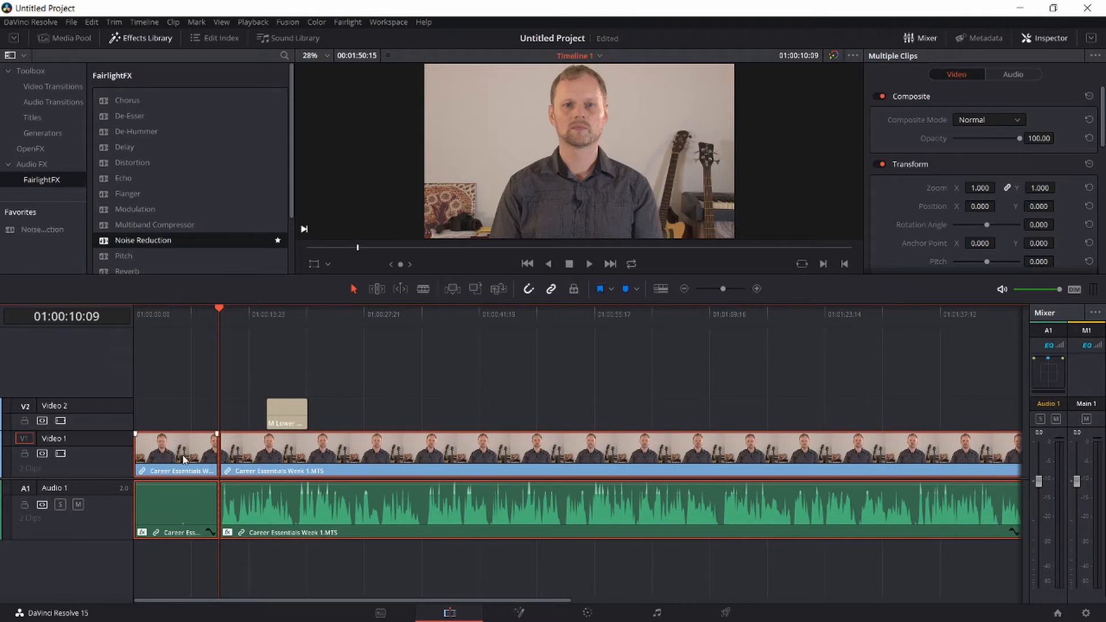
{"action": "left_click", "coordinate": [201, 394]}
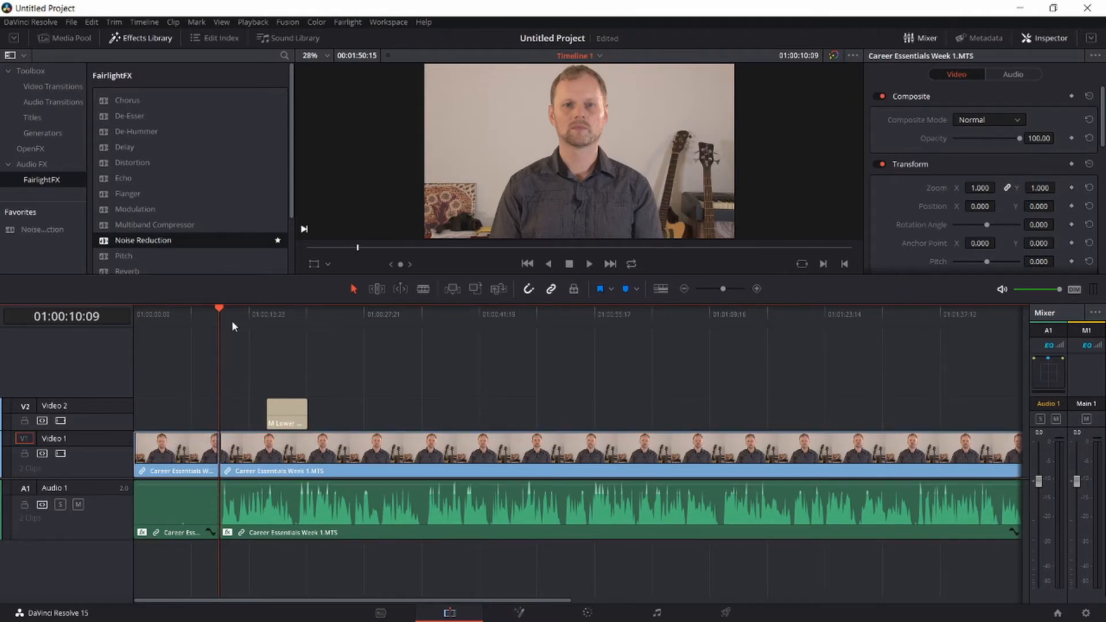
{"action": "left_click", "coordinate": [183, 456]}
{"action": "key", "text": "Delete"}
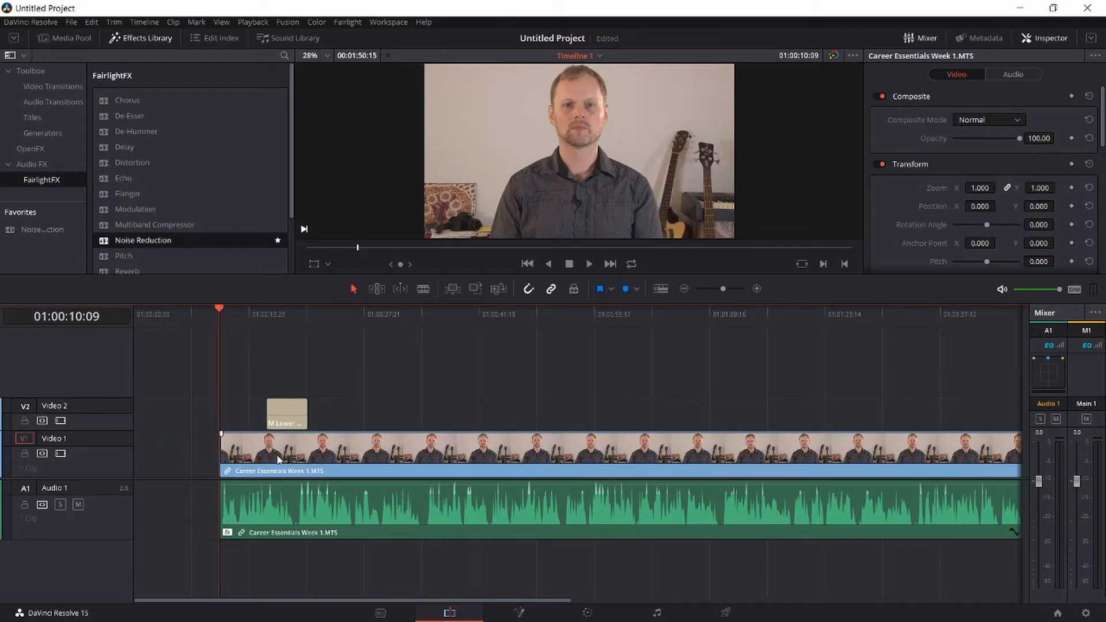
{"action": "key", "text": "ctrl+z"}
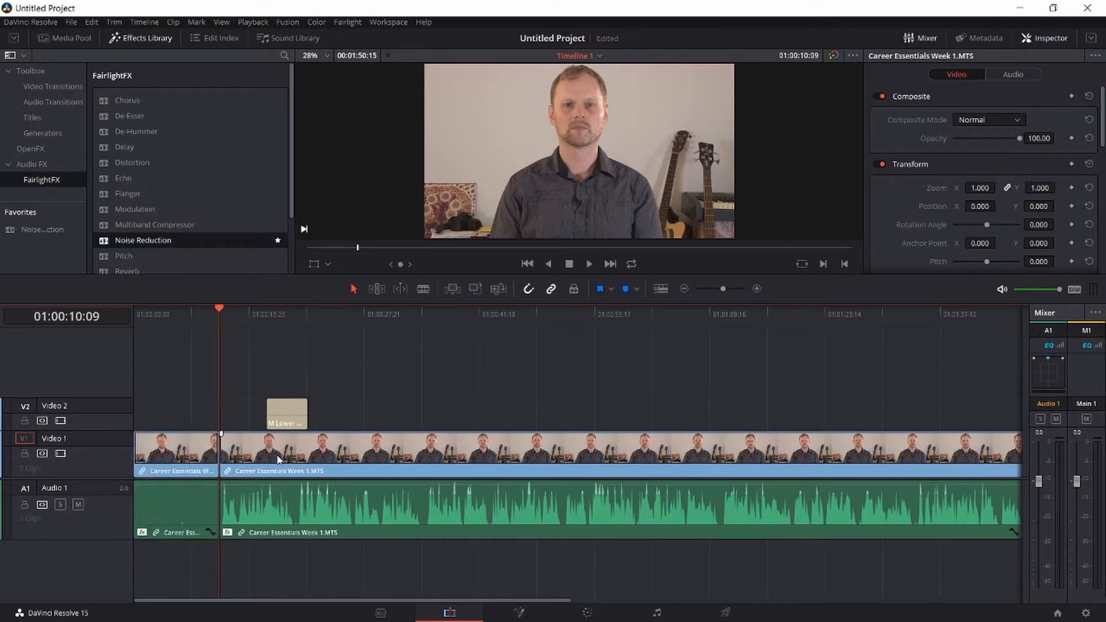
Step: Ripple-delete the silent opening segment before 01:00:10:09 so the remaining clips move to the timeline start
{"action": "left_click", "coordinate": [168, 467]}
{"action": "key", "text": "Delete"}
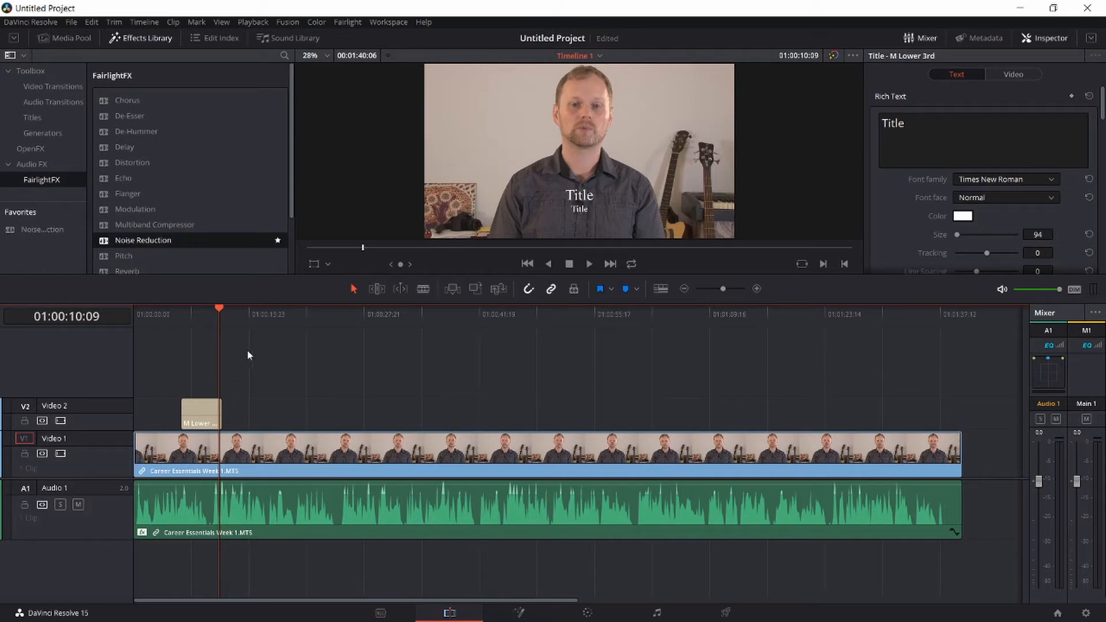
Step: Add a fade-in of about 1.5 seconds to the start of the Video 1 clip and play the first two seconds
{"action": "left_click", "coordinate": [136, 309]}
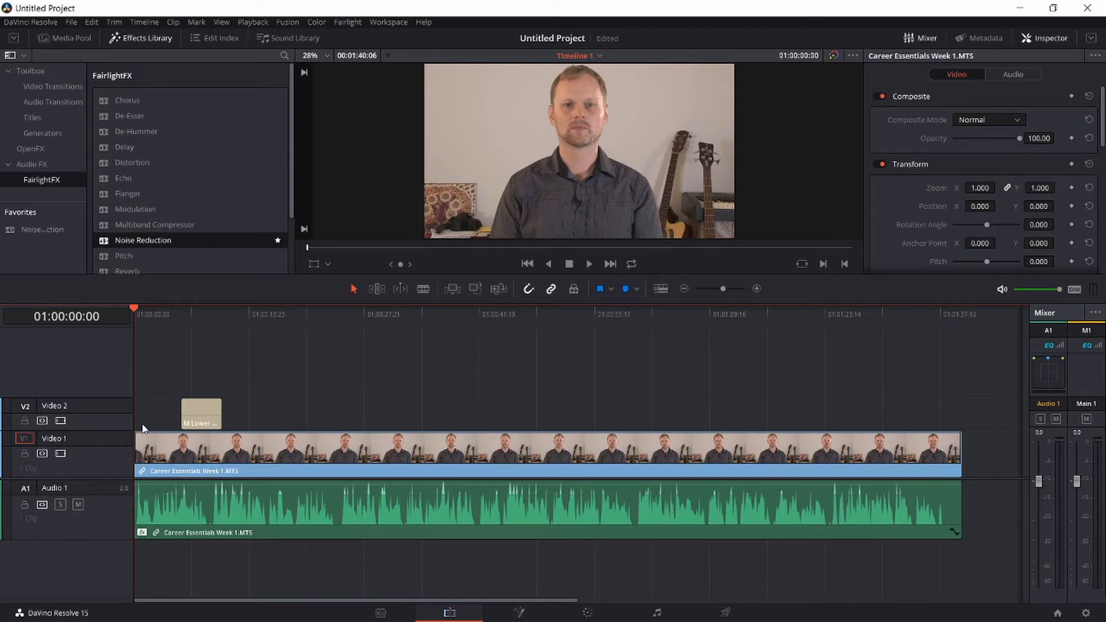
{"action": "left_click_drag", "start_coordinate": [135, 432], "coordinate": [144, 432]}
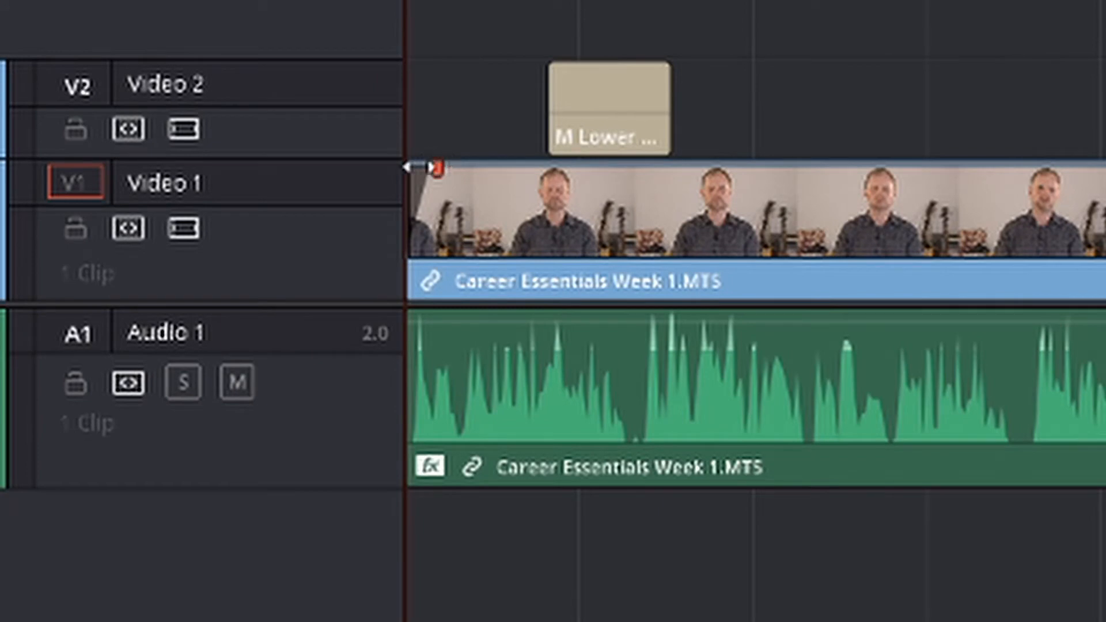
{"action": "left_click_drag", "start_coordinate": [420, 166], "coordinate": [447, 166]}
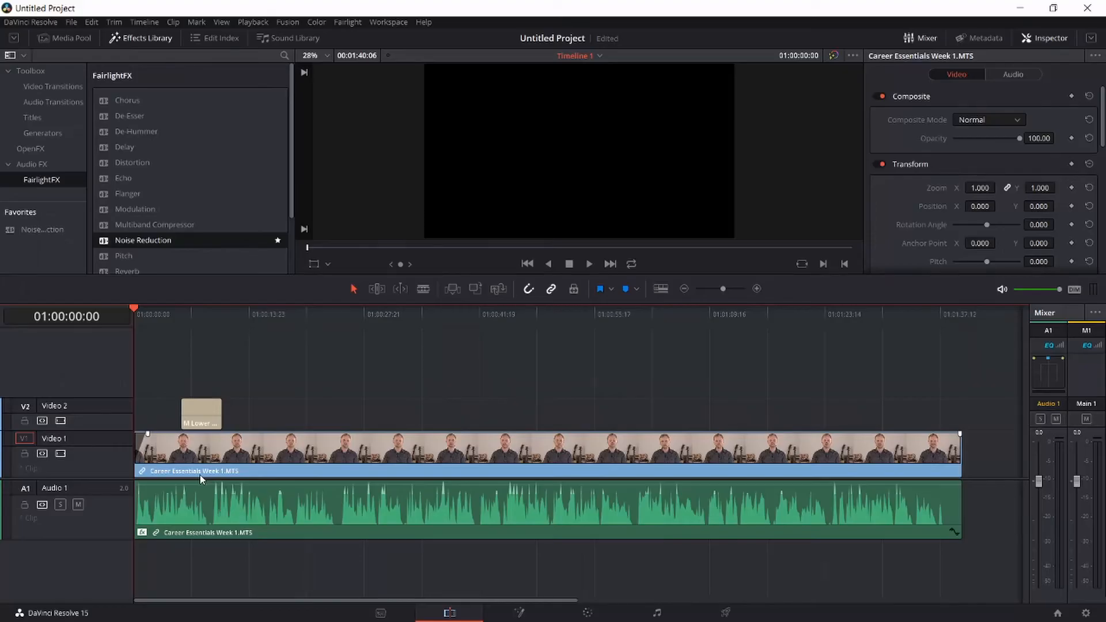
{"action": "key", "text": "space"}
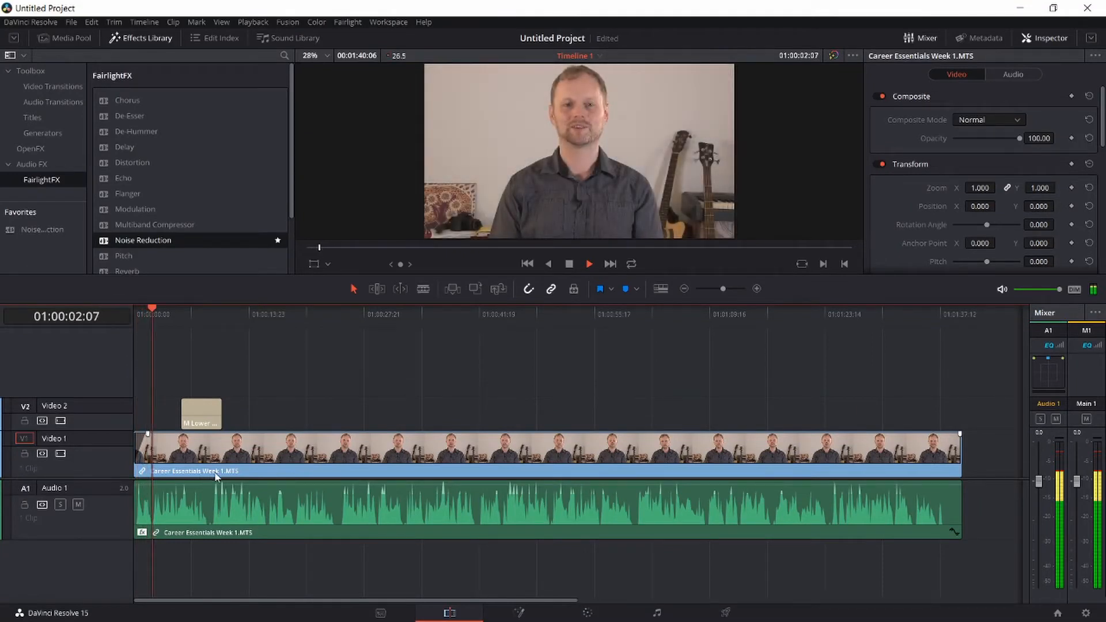
{"action": "key", "text": "space"}
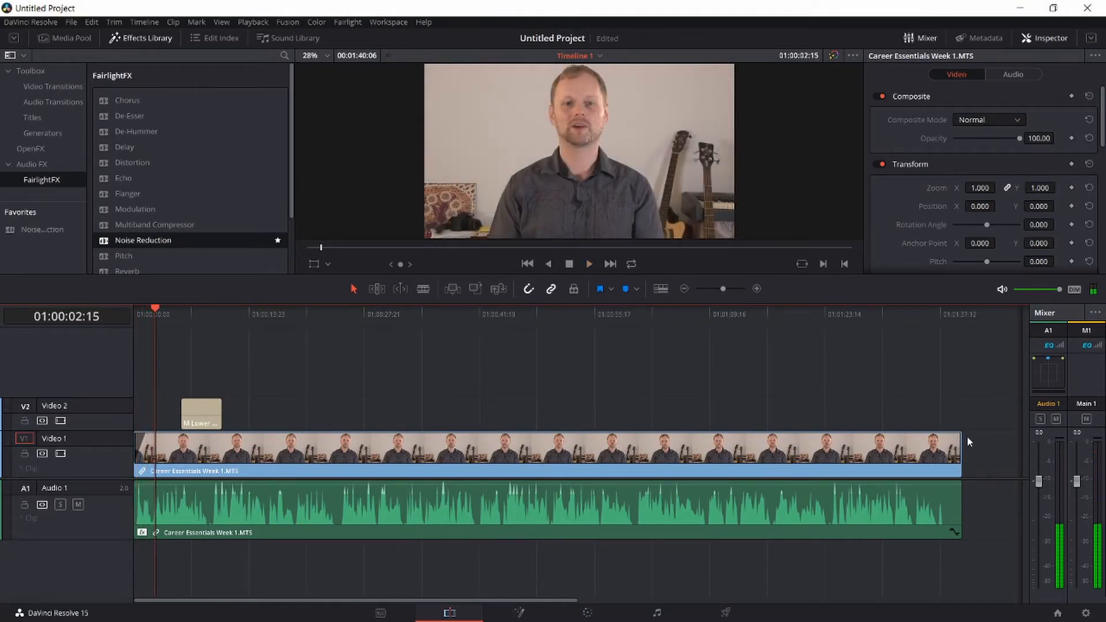
Step: Add a fade-out of about 2.5 seconds to the end of the Video 1 clip and play it from 01:01:36:16
{"action": "mouse_move", "coordinate": [960, 434]}
{"action": "left_click_drag", "start_coordinate": [960, 435], "coordinate": [940, 433]}
{"action": "mouse_move", "coordinate": [938, 516]}
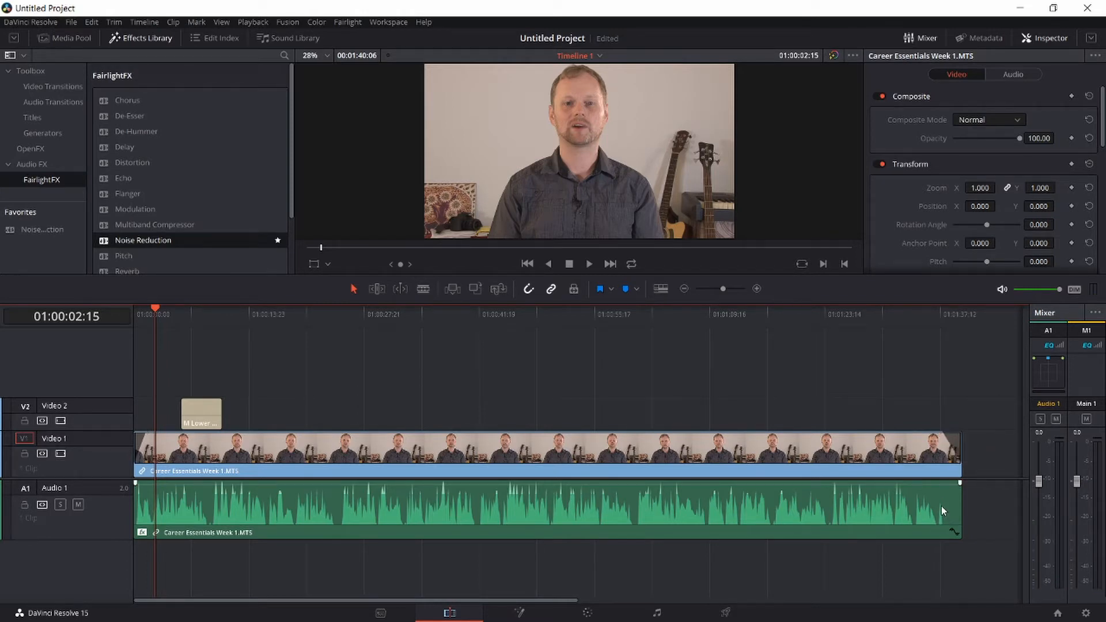
{"action": "mouse_move", "coordinate": [940, 433]}
{"action": "mouse_move", "coordinate": [940, 432]}
{"action": "left_mouse_down"}
{"action": "mouse_move", "coordinate": [959, 433]}
{"action": "mouse_move", "coordinate": [941, 430]}
{"action": "left_mouse_up"}
{"action": "left_click", "coordinate": [932, 320]}
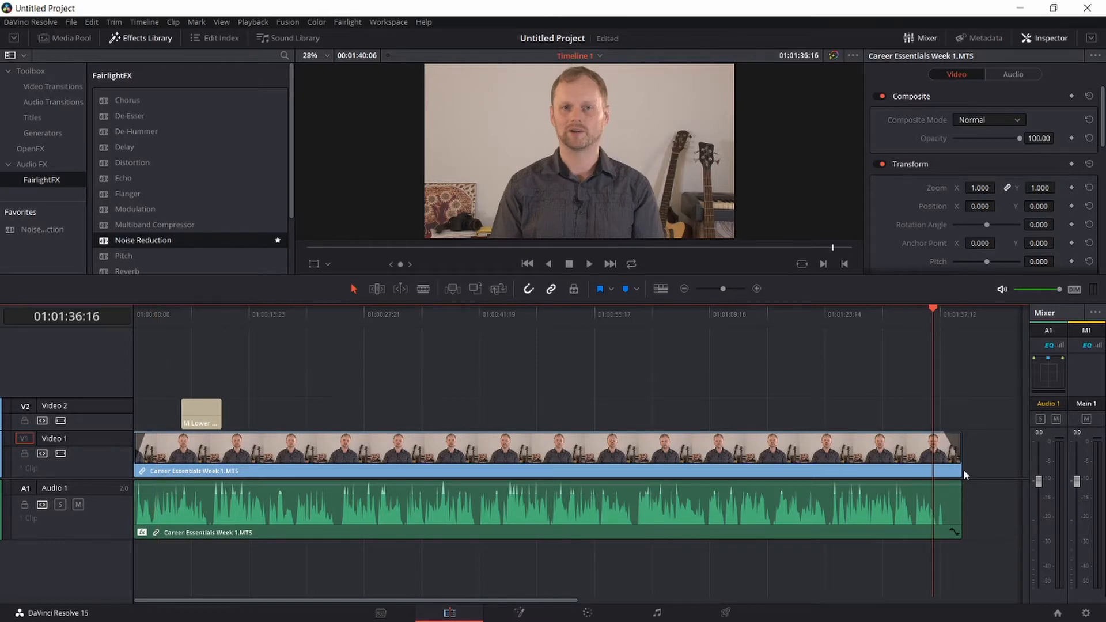
{"action": "key", "text": "space"}
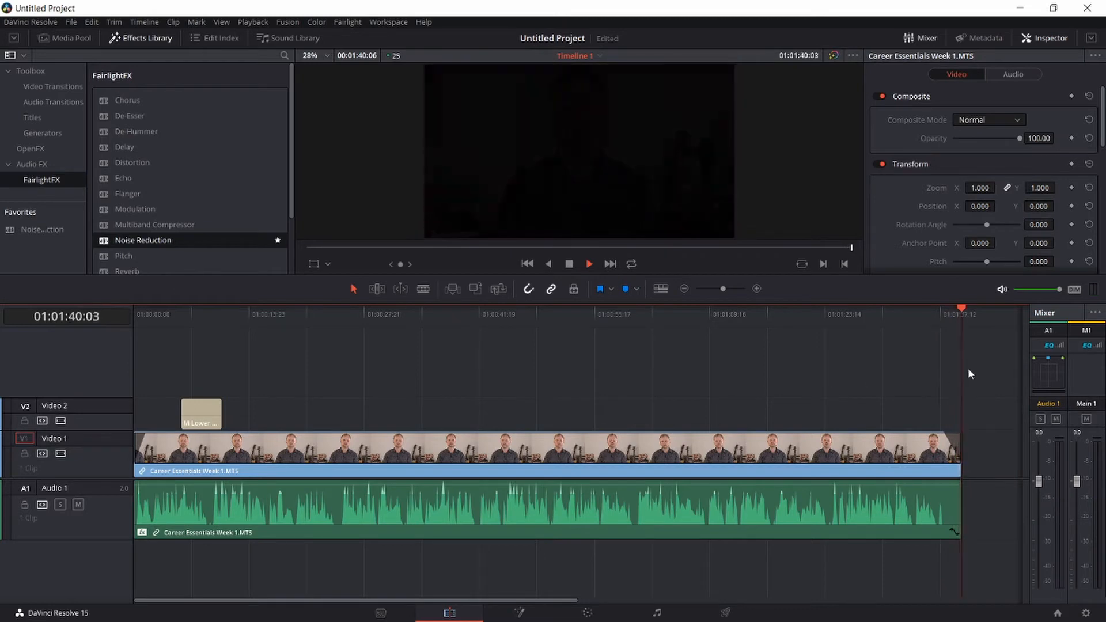
Step: Shorten the Video 1 clip's fade-out to about one second and play the ending from 01:01:36:09
{"action": "mouse_move", "coordinate": [943, 436]}
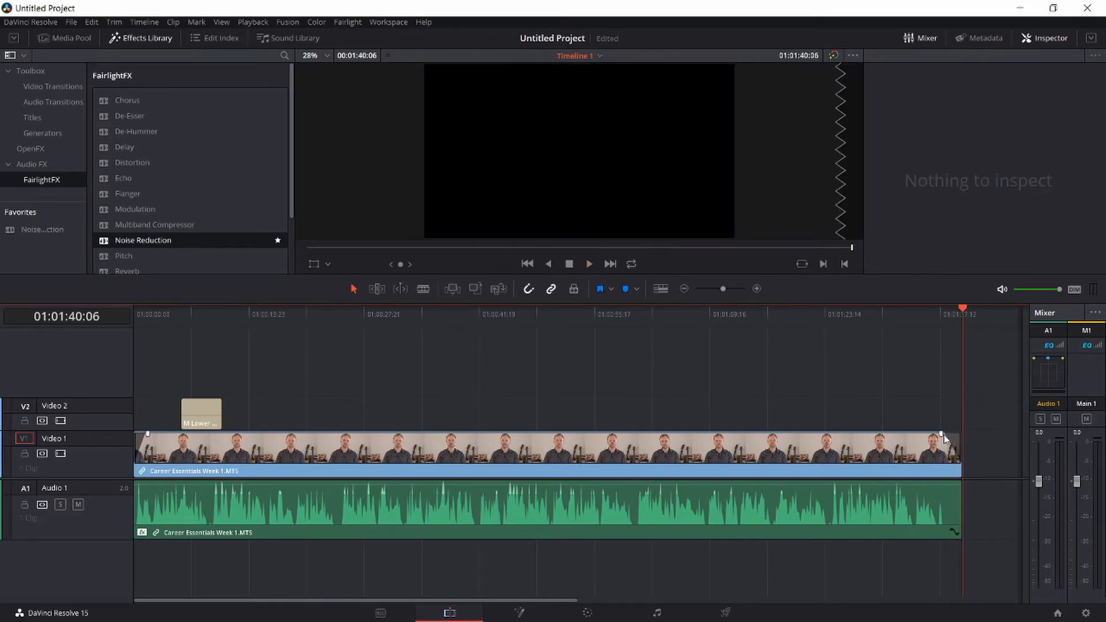
{"action": "left_click_drag", "start_coordinate": [943, 436], "coordinate": [952, 435]}
{"action": "left_click", "coordinate": [930, 314]}
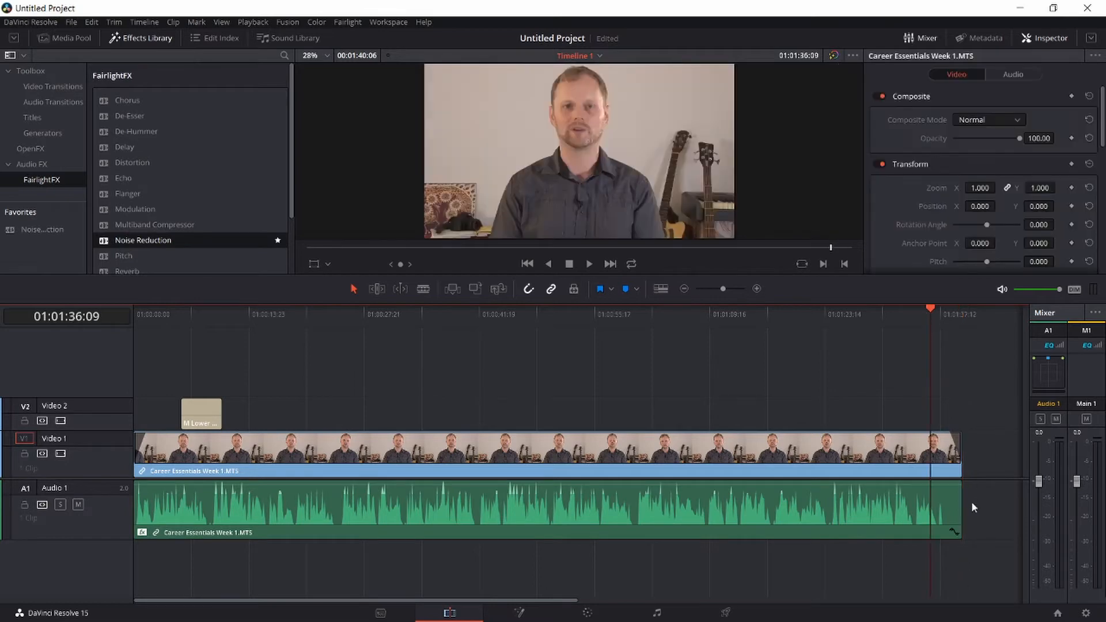
{"action": "key", "text": "space"}
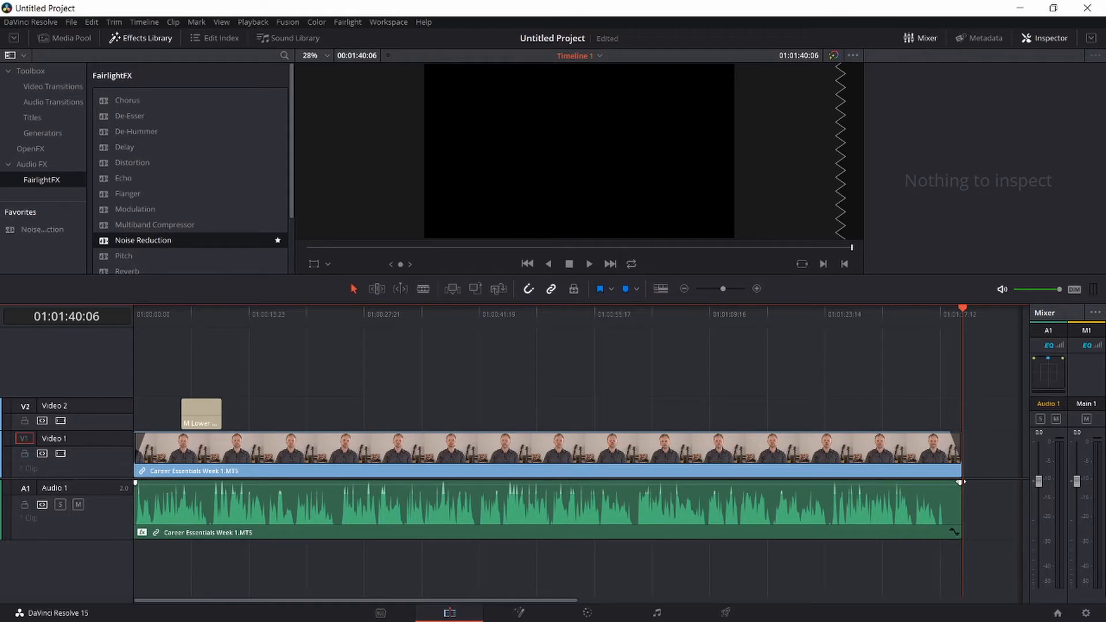
Step: Add a fade-out of about 2.5 seconds to the end of the Audio 1 clip and delete the M Lower 3rd title
{"action": "left_click_drag", "start_coordinate": [961, 482], "coordinate": [941, 482]}
{"action": "left_click_drag", "start_coordinate": [673, 314], "coordinate": [672, 311]}
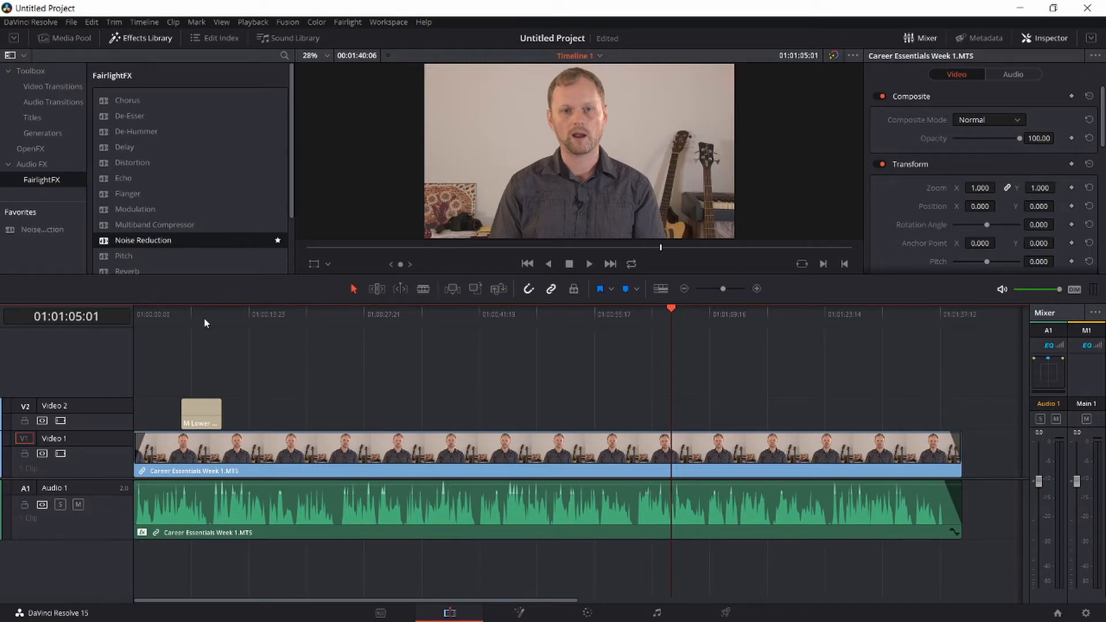
{"action": "left_click", "coordinate": [204, 410]}
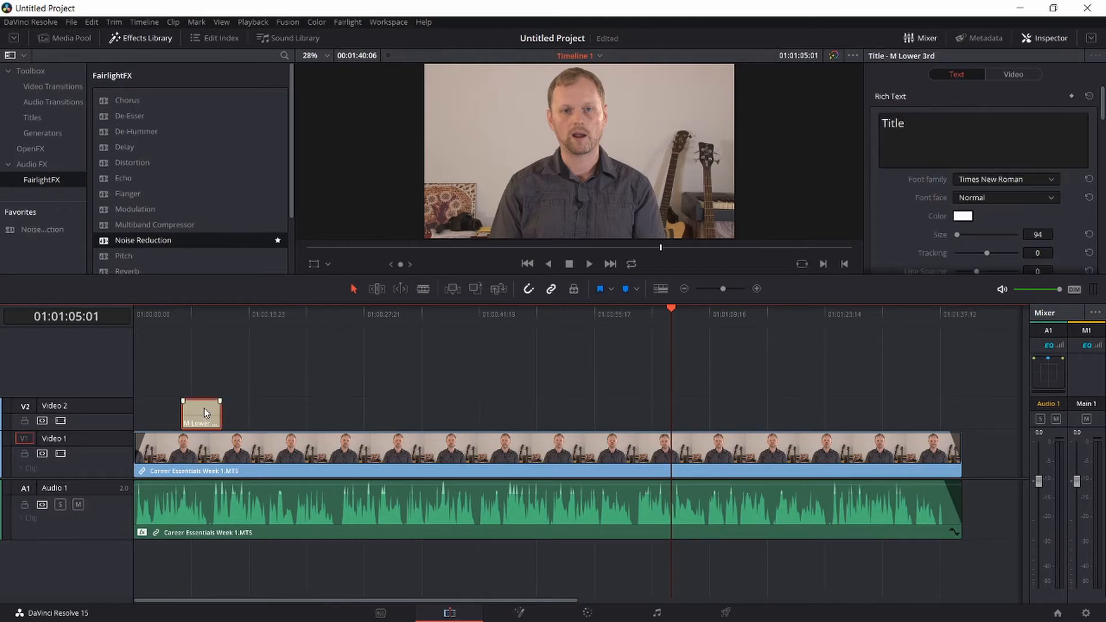
{"action": "key", "text": "Delete"}
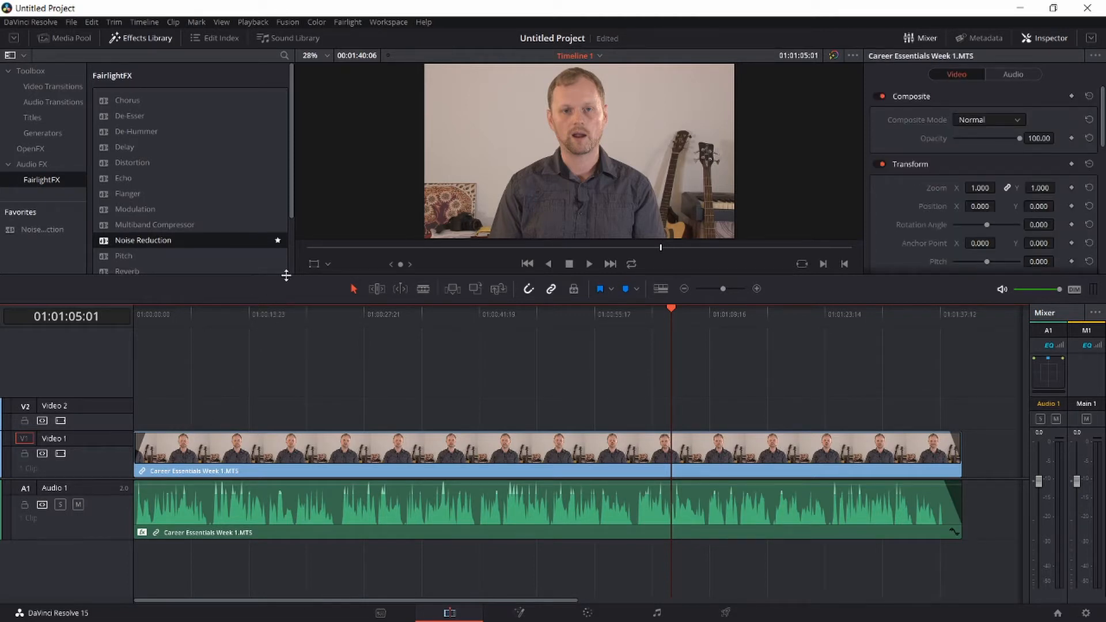
Step: Browse the title templates in the Effects Library, including the basic titles and the Fusion Titles
{"action": "left_click", "coordinate": [59, 38]}
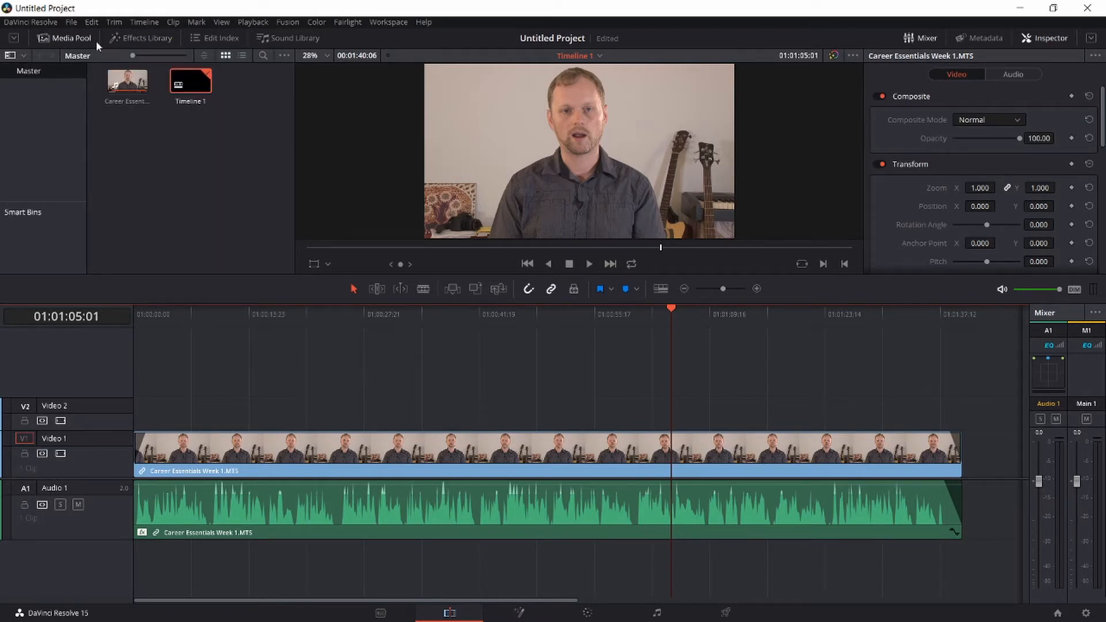
{"action": "left_click", "coordinate": [153, 39]}
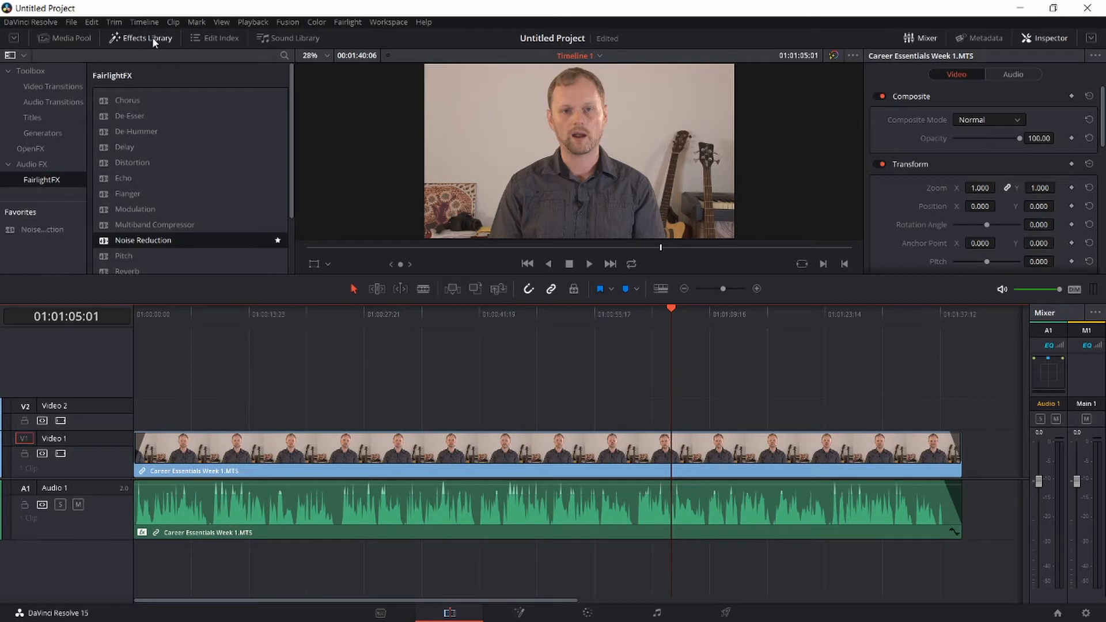
{"action": "left_click", "coordinate": [32, 117]}
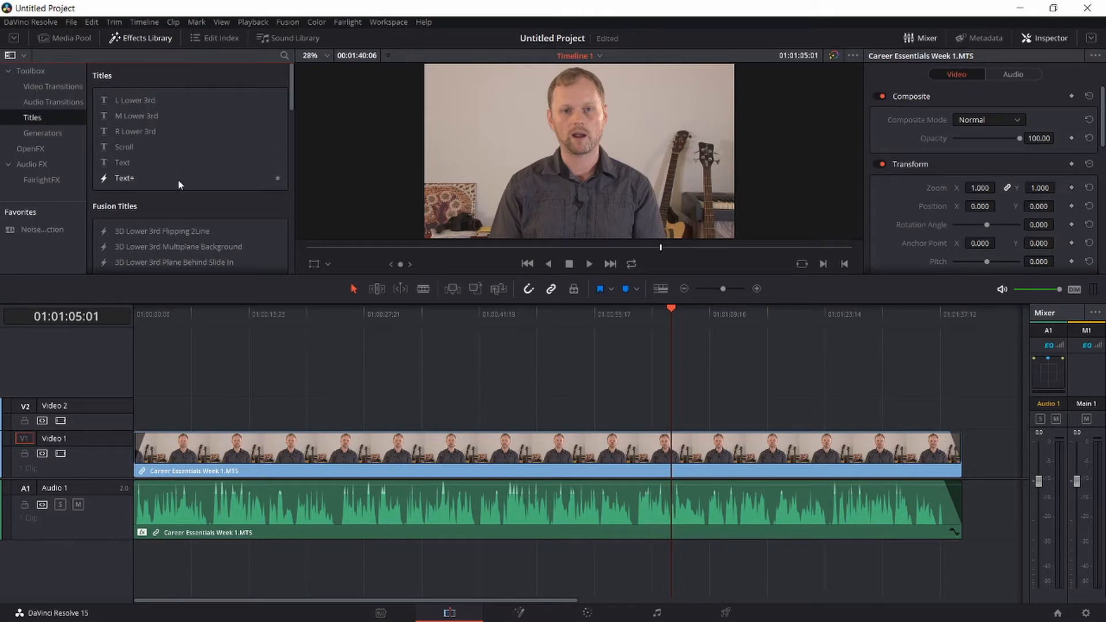
{"action": "scroll", "coordinate": [184, 185], "scroll_direction": "down", "scroll_amount": 10}
{"action": "scroll", "coordinate": [190, 184], "scroll_direction": "down", "scroll_amount": 3}
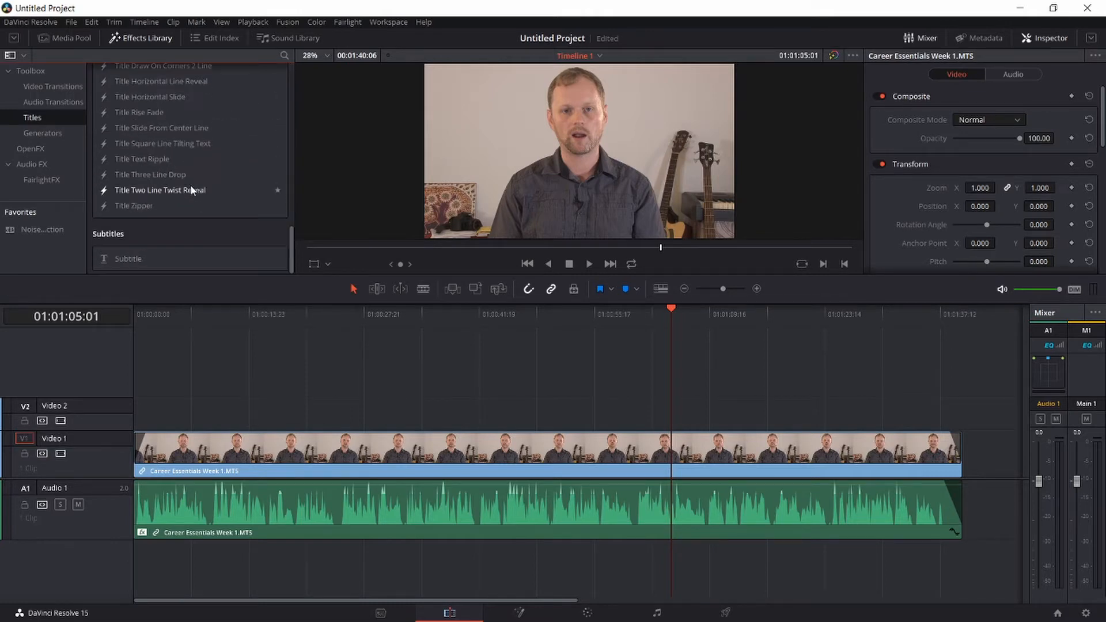
{"action": "scroll", "coordinate": [171, 215], "scroll_direction": "up", "scroll_amount": 12}
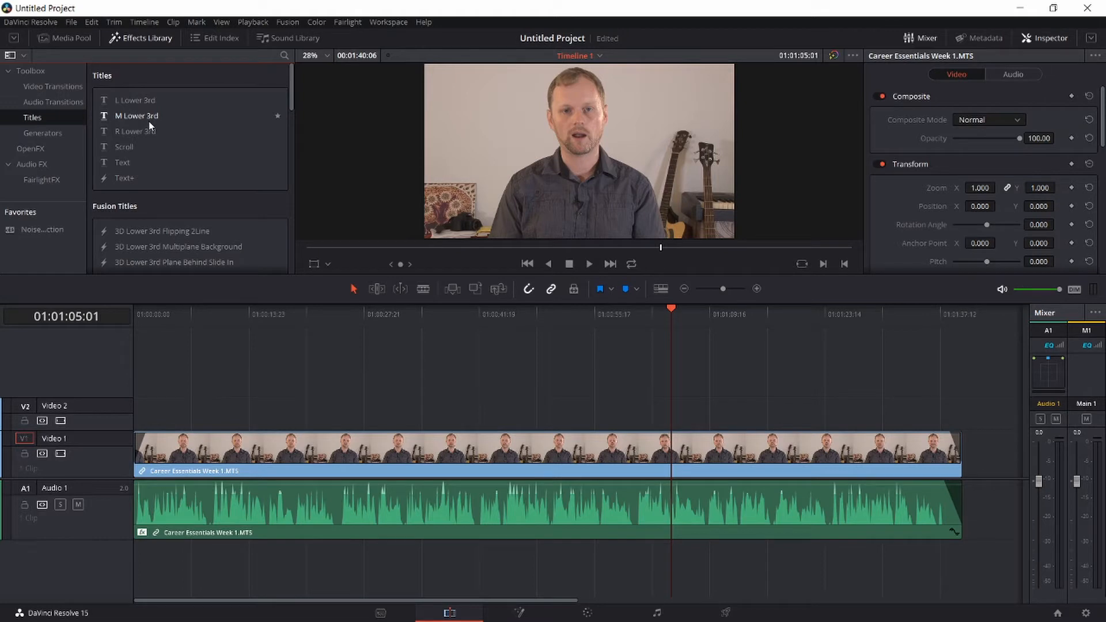
{"action": "scroll", "coordinate": [169, 217], "scroll_direction": "down", "scroll_amount": 5}
{"action": "scroll", "coordinate": [176, 172], "scroll_direction": "down", "scroll_amount": 15}
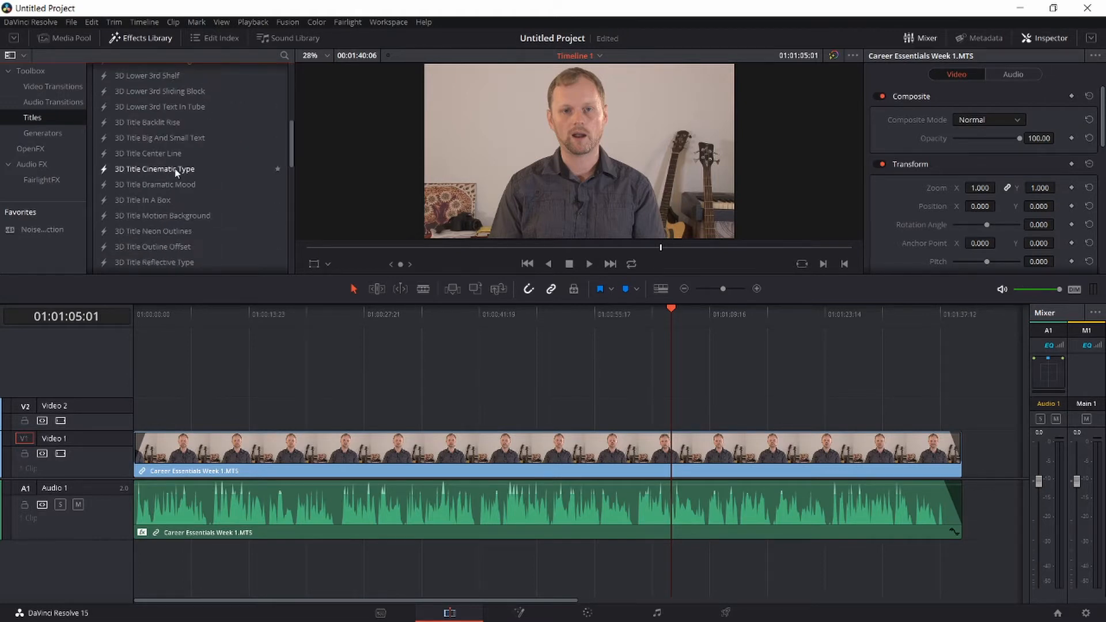
{"action": "scroll", "coordinate": [176, 173], "scroll_direction": "up", "scroll_amount": 15}
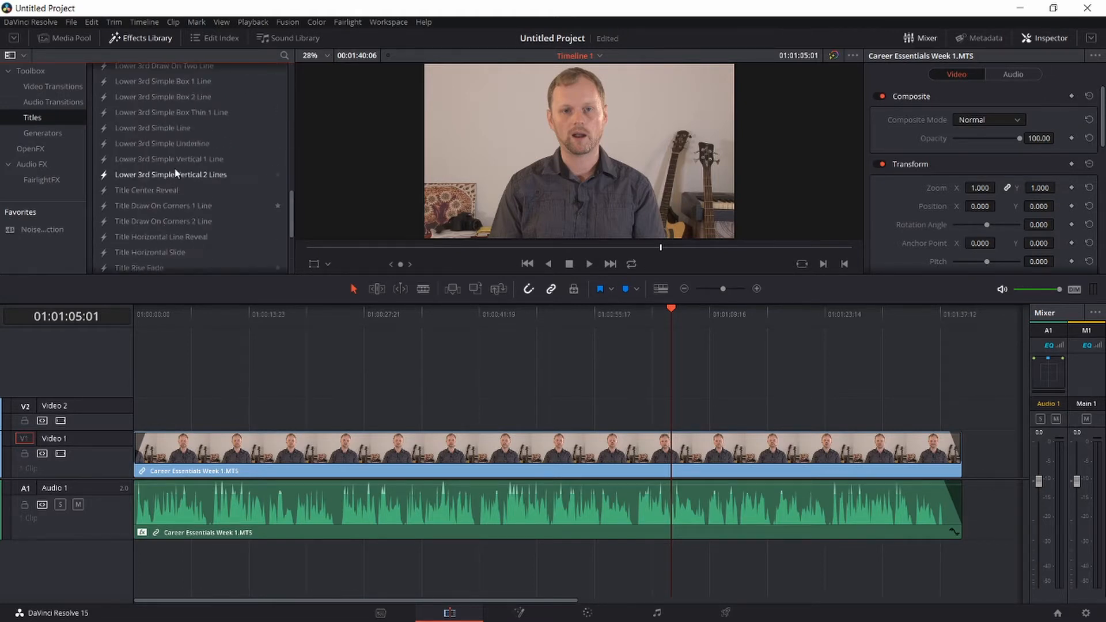
{"action": "scroll", "coordinate": [176, 172], "scroll_direction": "up", "scroll_amount": 5}
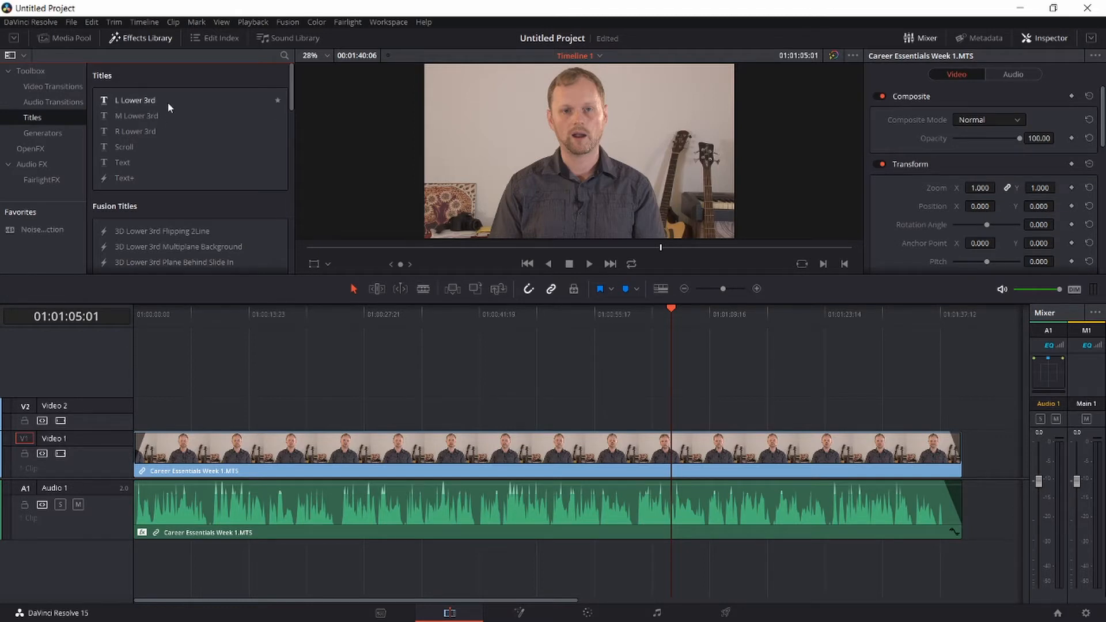
Step: Add an M Lower 3rd title to the Video 2 track, starting at about 12 seconds above the talking-head clip
{"action": "left_click", "coordinate": [143, 117]}
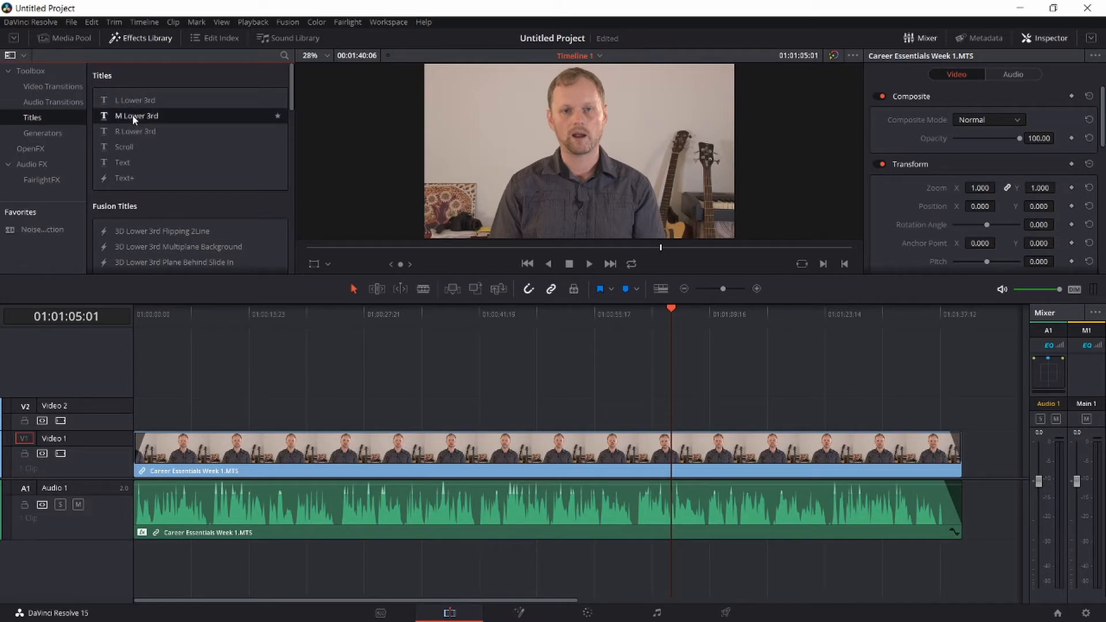
{"action": "left_click_drag", "start_coordinate": [137, 116], "coordinate": [261, 437]}
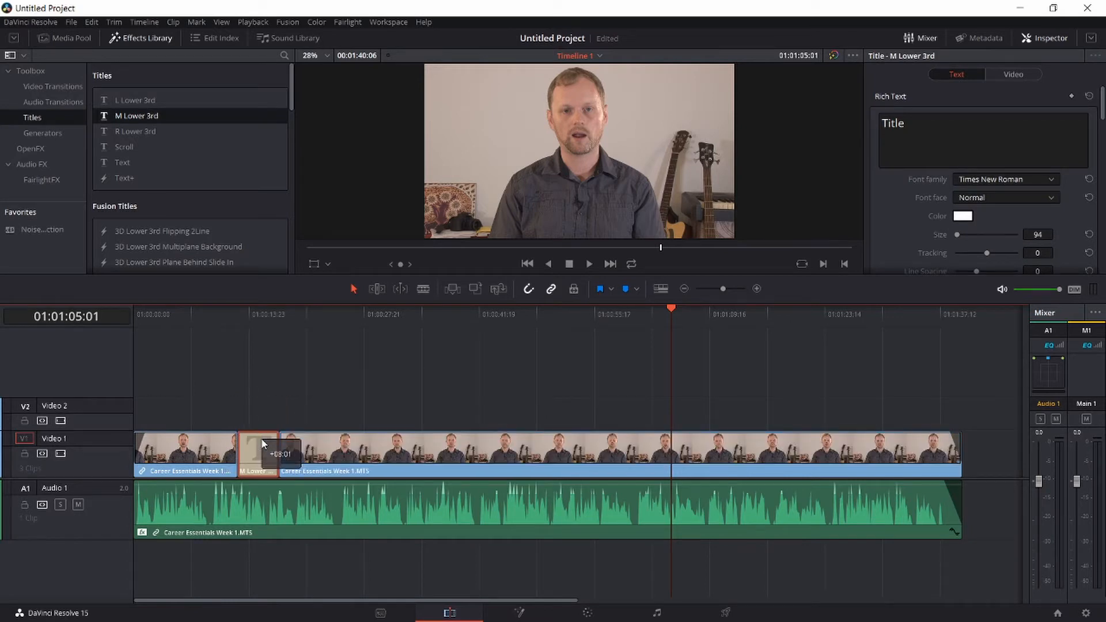
{"action": "mouse_move", "coordinate": [261, 438]}
{"action": "left_mouse_down"}
{"action": "mouse_move", "coordinate": [268, 423]}
{"action": "mouse_move", "coordinate": [259, 425]}
{"action": "left_mouse_up"}
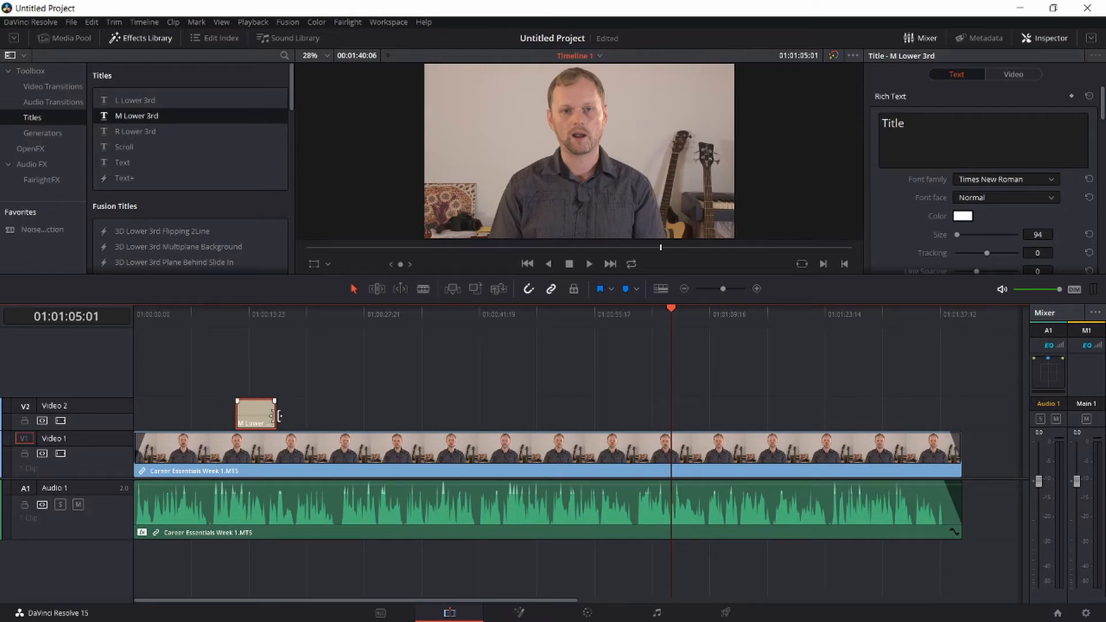
Step: Reposition the M Lower 3rd title to start at about 3 seconds and adjust its length to about 12 seconds
{"action": "left_click_drag", "start_coordinate": [277, 415], "coordinate": [483, 416]}
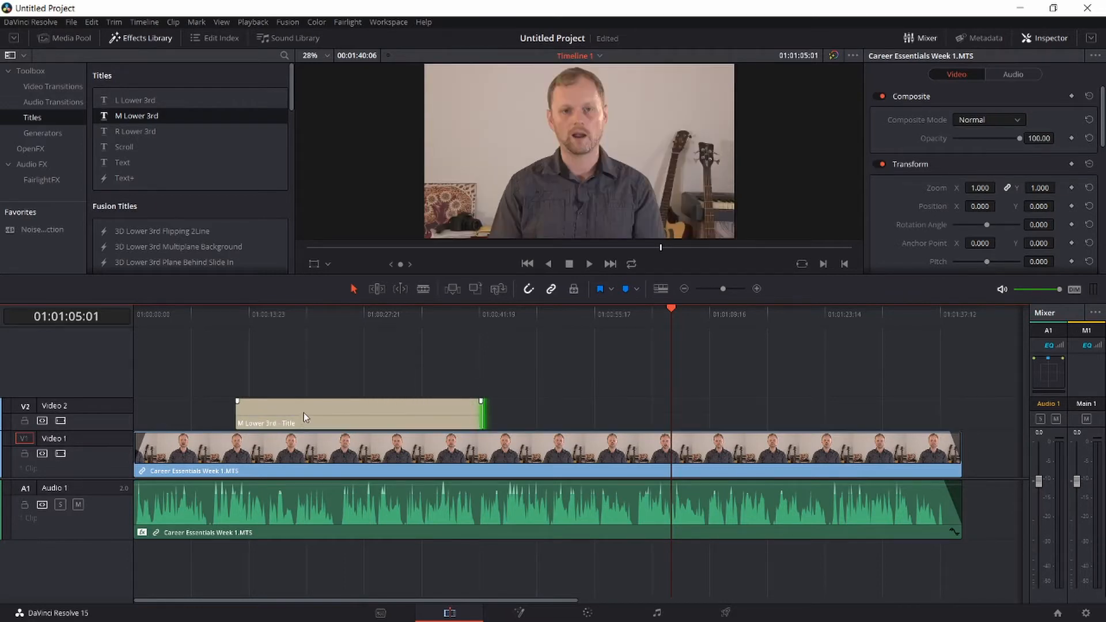
{"action": "left_click", "coordinate": [365, 409]}
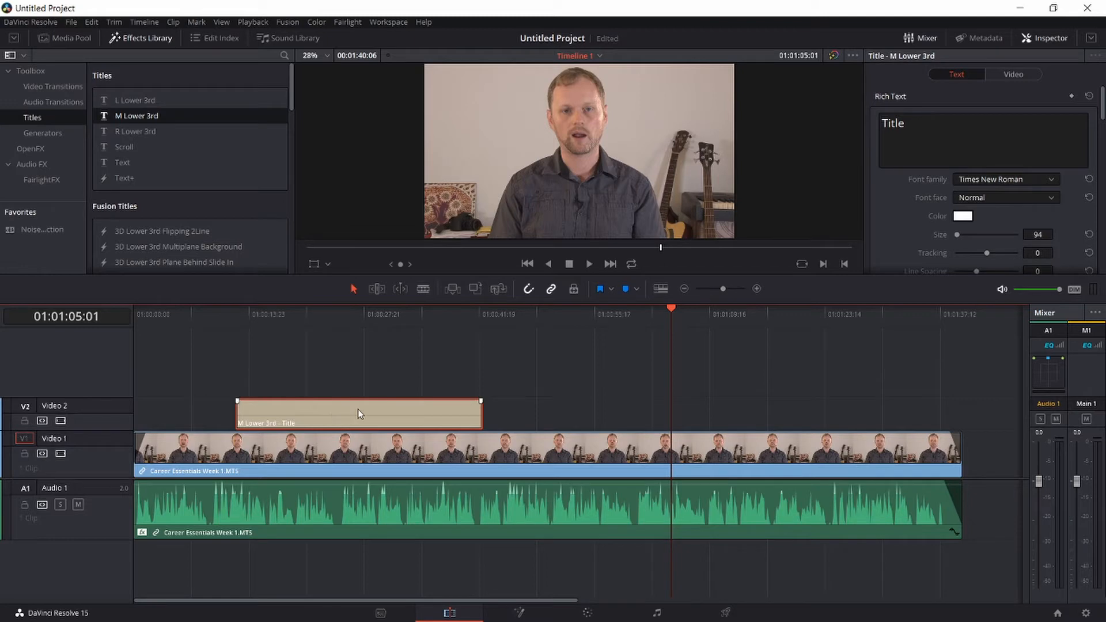
{"action": "left_click_drag", "start_coordinate": [358, 408], "coordinate": [280, 414]}
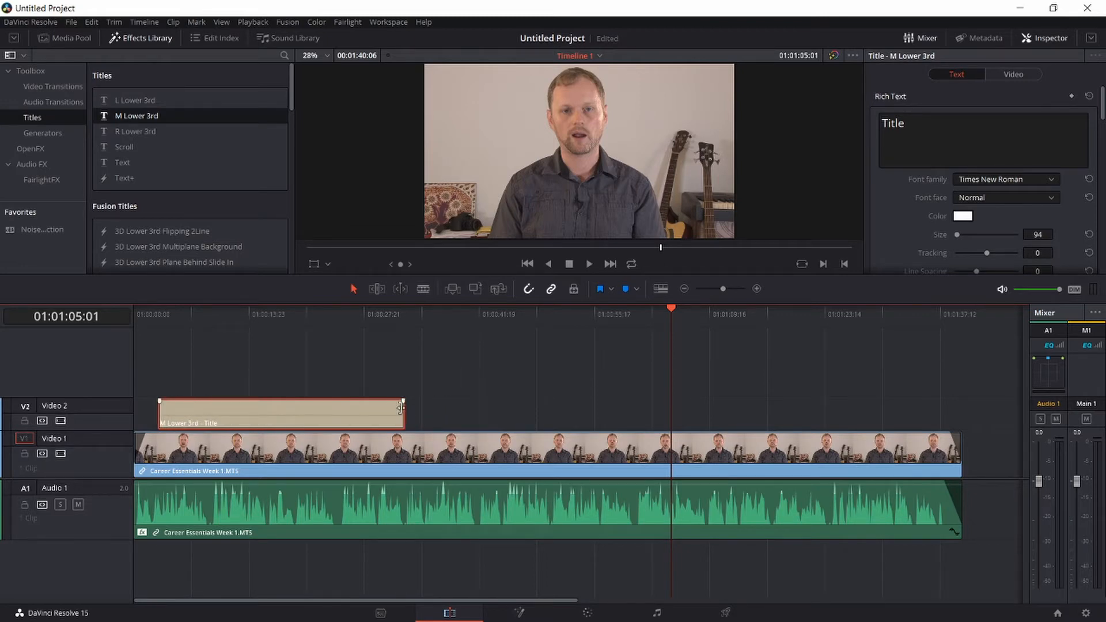
{"action": "left_click_drag", "start_coordinate": [403, 419], "coordinate": [257, 425]}
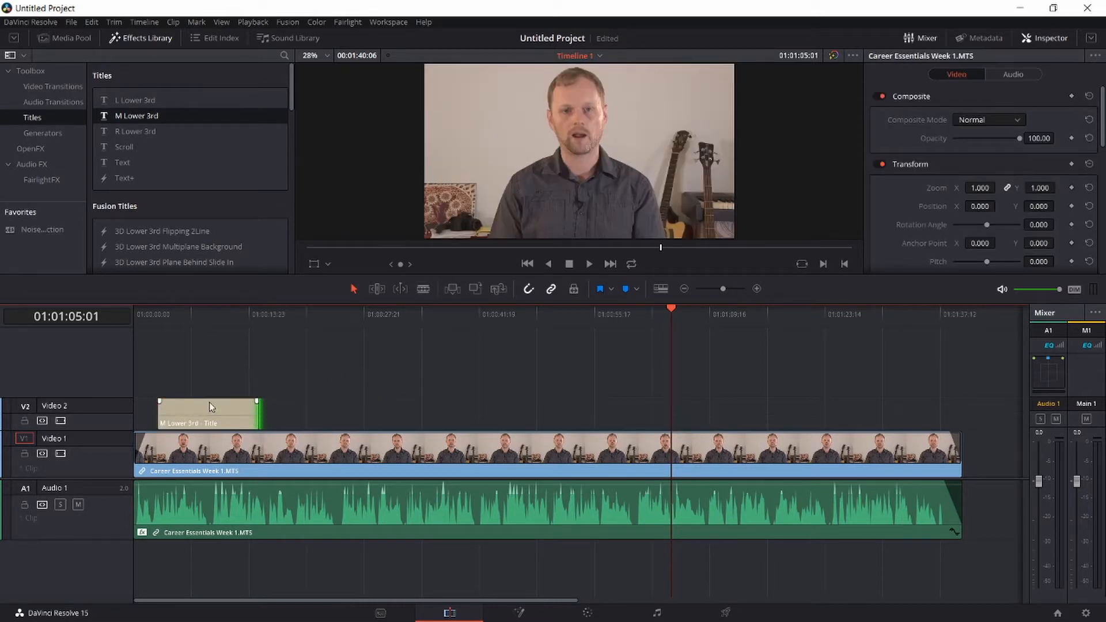
Step: Compare the picture under the title at about 8 seconds with the frame at 01:00:28:19, and return the playhead to 01:00:08:05
{"action": "left_click", "coordinate": [202, 311]}
{"action": "left_click", "coordinate": [224, 414]}
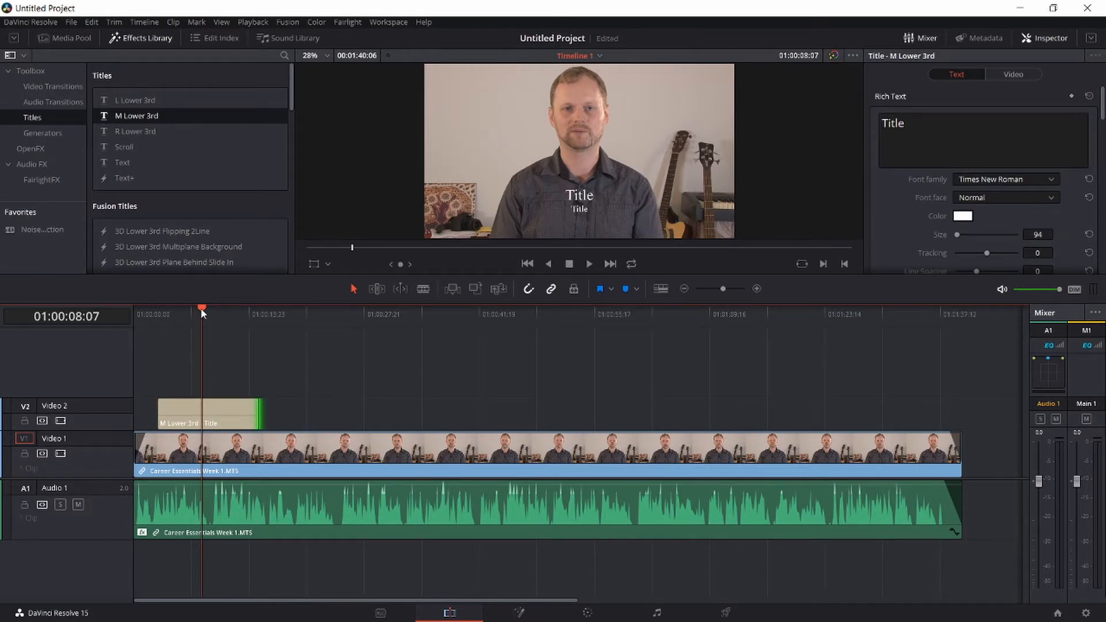
{"action": "left_click_drag", "start_coordinate": [201, 309], "coordinate": [371, 326]}
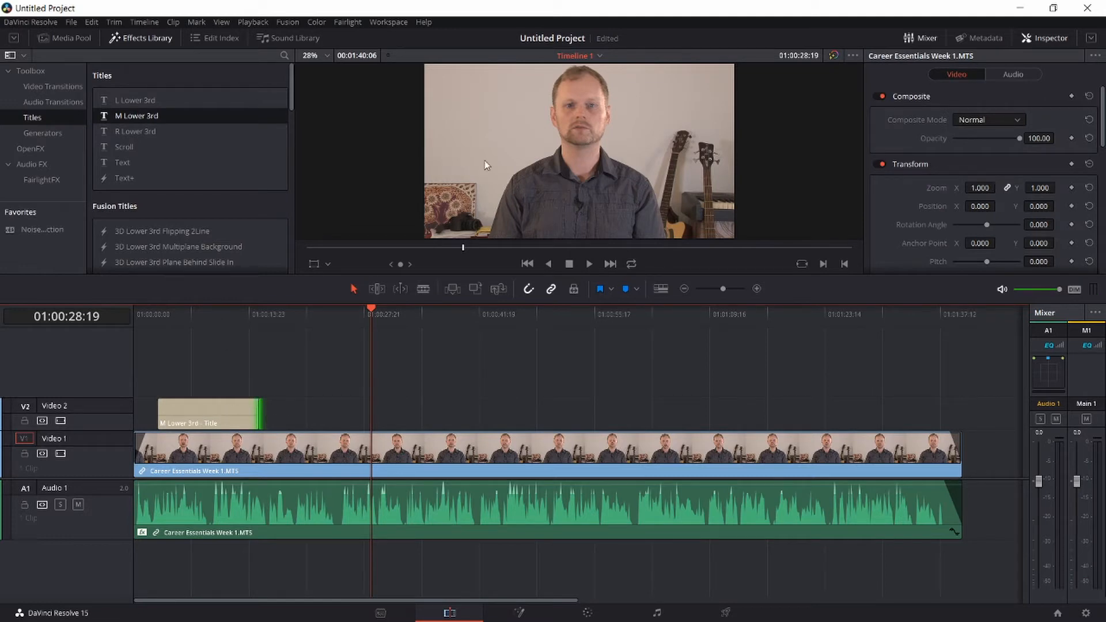
{"action": "left_click", "coordinate": [202, 322]}
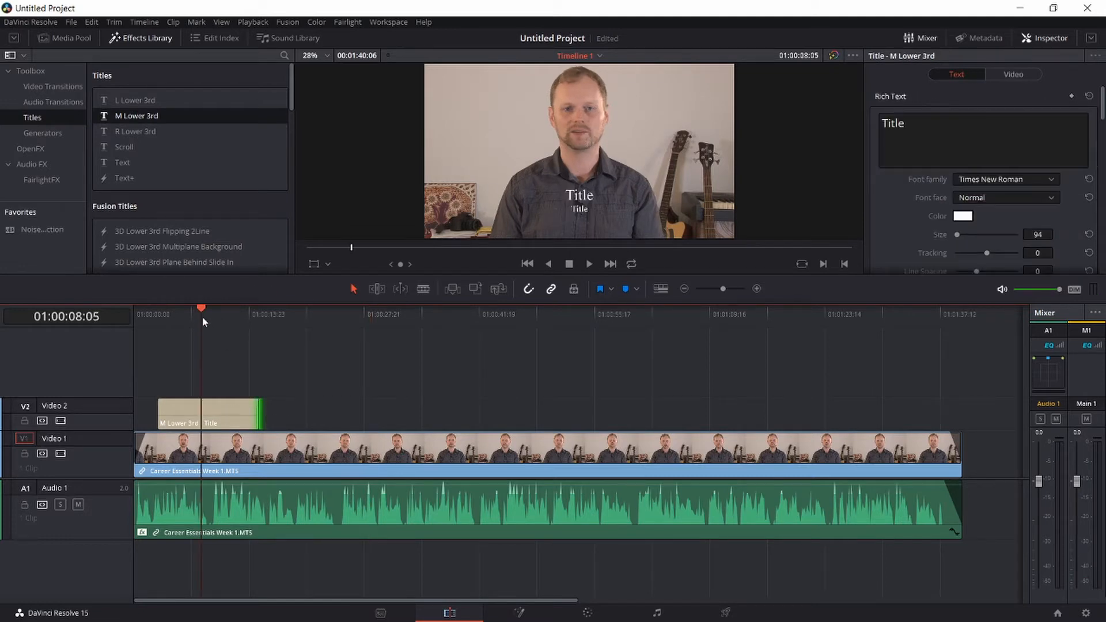
Step: Inspect the settings of the M Lower 3rd title, the Video 1 clip and the Audio 1 clip by selecting each in turn
{"action": "left_click", "coordinate": [223, 409]}
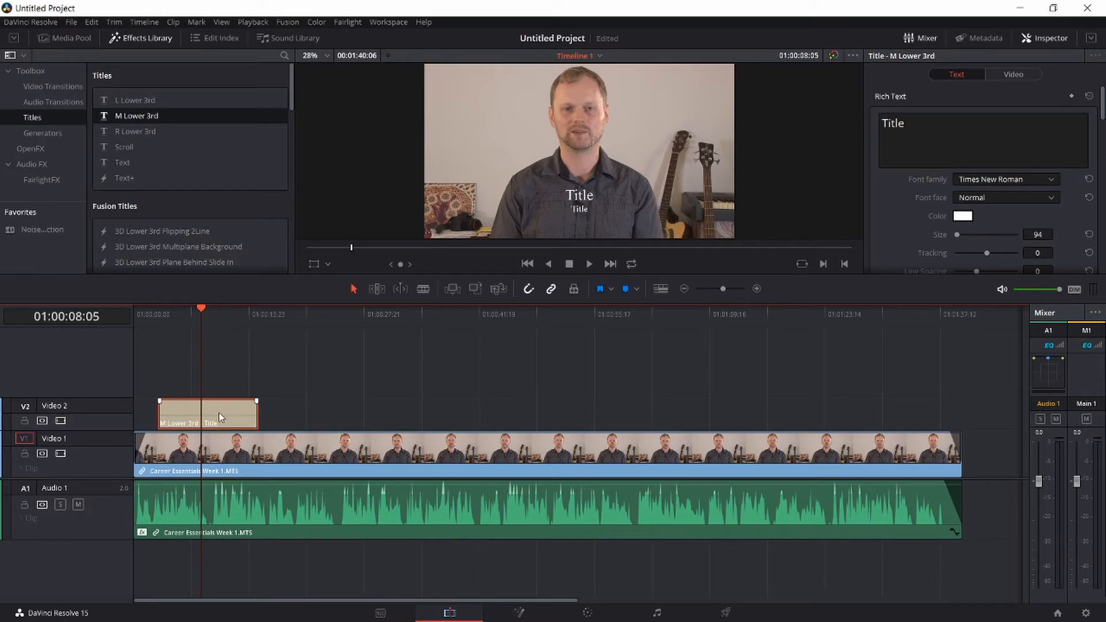
{"action": "left_click", "coordinate": [338, 411]}
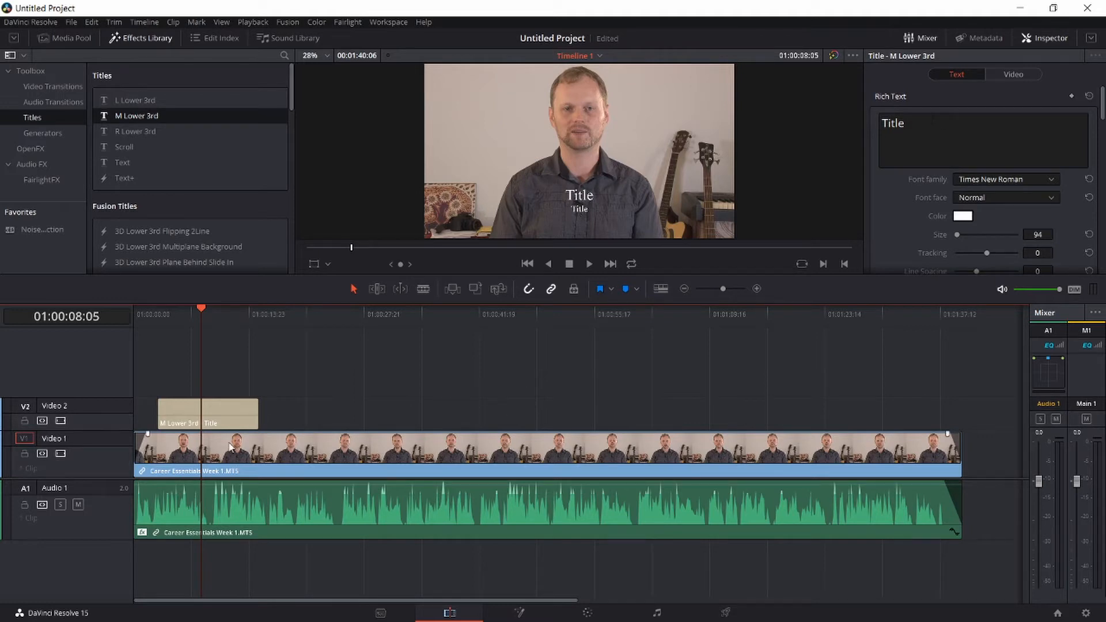
{"action": "left_click", "coordinate": [279, 433]}
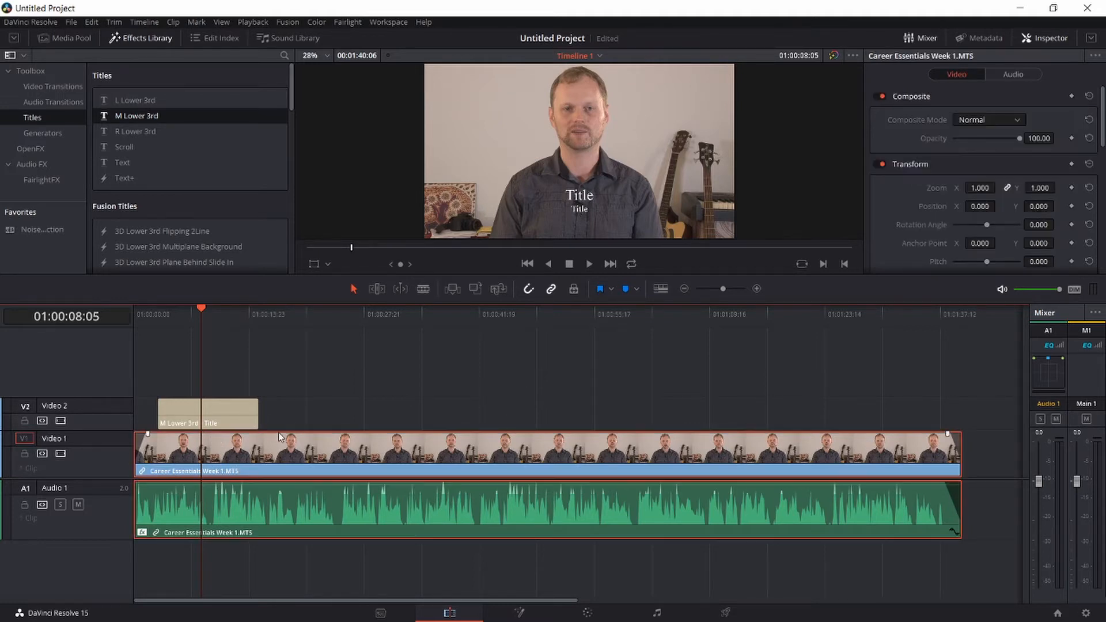
{"action": "left_click", "coordinate": [279, 434]}
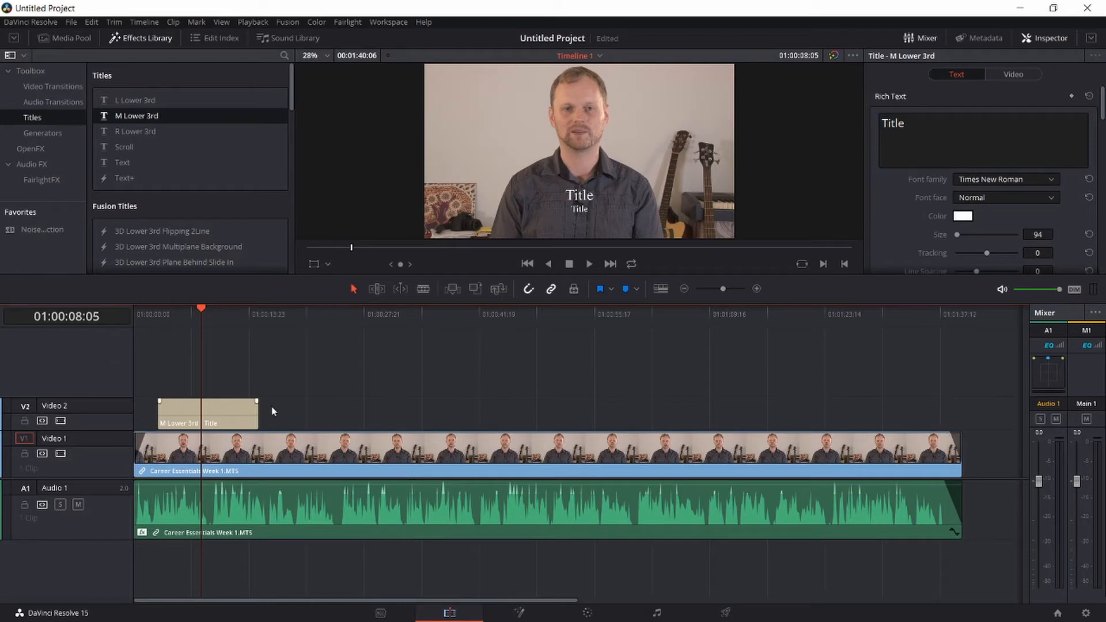
{"action": "left_click", "coordinate": [216, 407]}
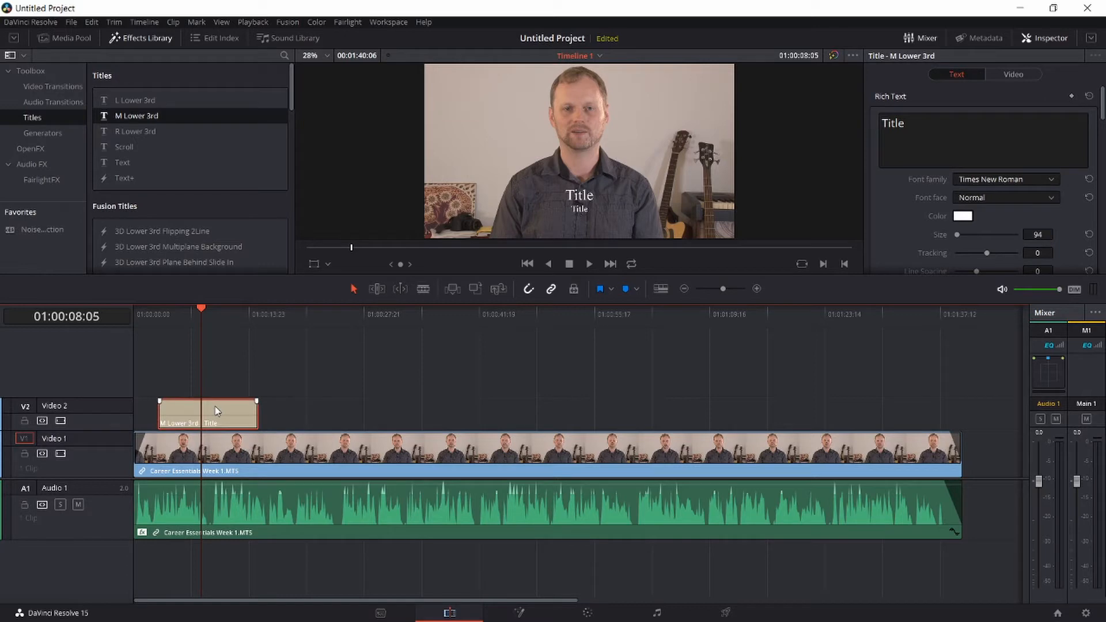
{"action": "left_click", "coordinate": [927, 124]}
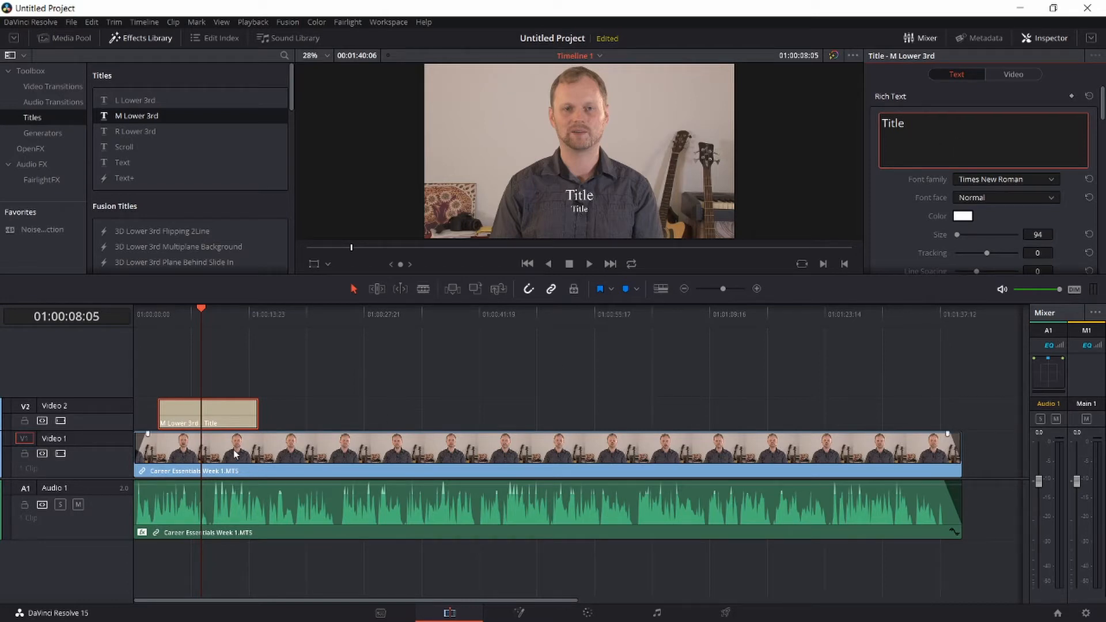
{"action": "left_click", "coordinate": [226, 409]}
{"action": "left_click", "coordinate": [230, 502]}
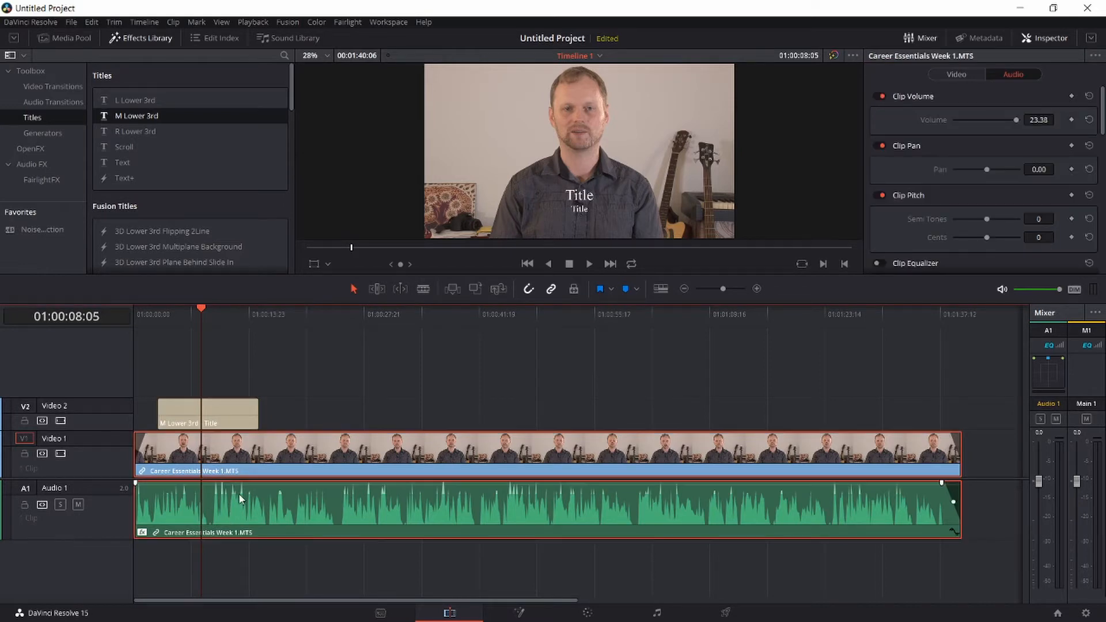
{"action": "left_click", "coordinate": [236, 453]}
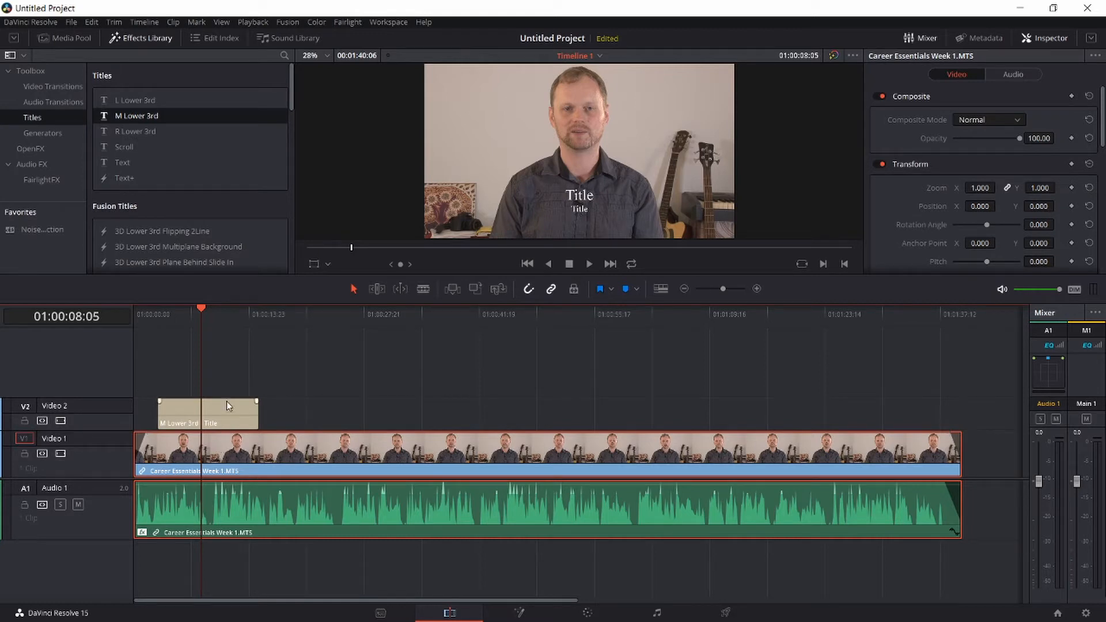
Step: Replace the M Lower 3rd title's first text line with the presenter's full name
{"action": "left_click", "coordinate": [224, 424]}
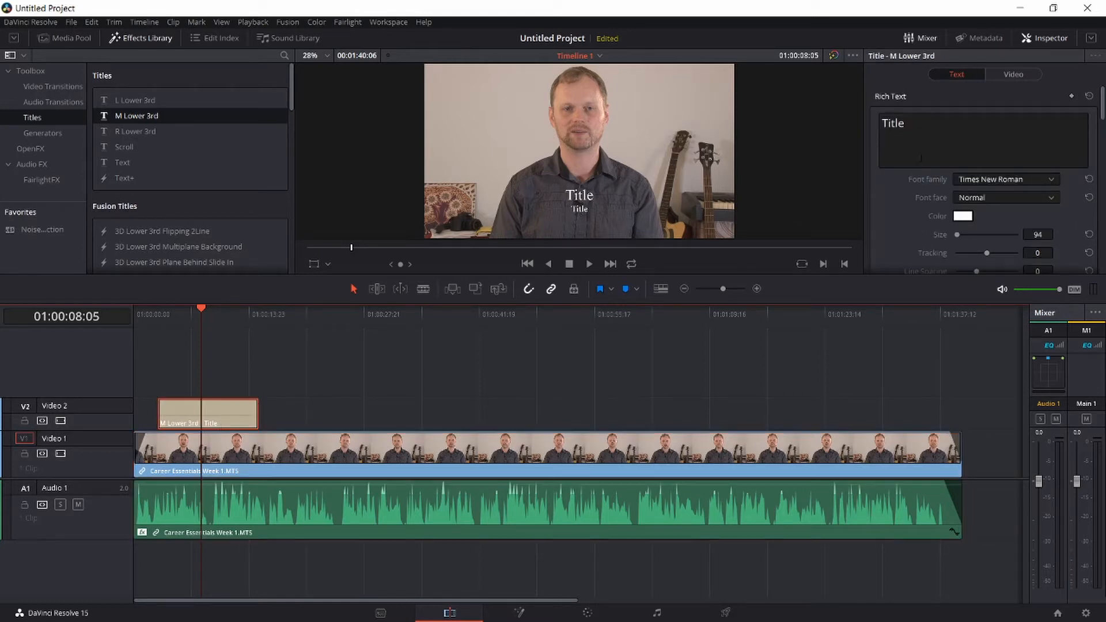
{"action": "left_click_drag", "start_coordinate": [917, 123], "coordinate": [841, 123]}
{"action": "type", "text": "Pete N"}
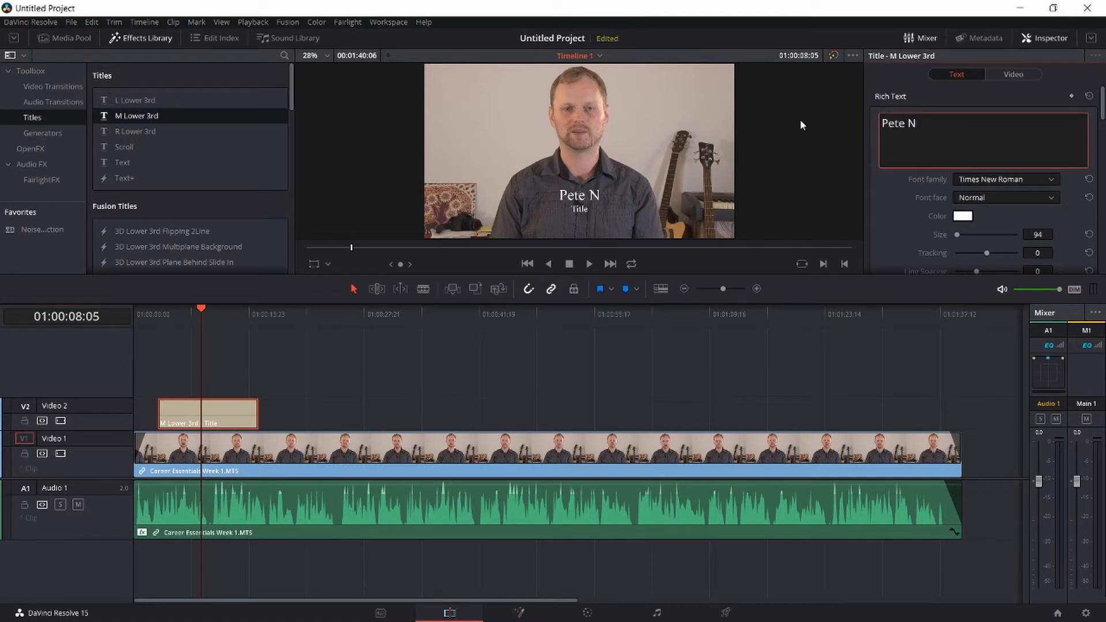
{"action": "key", "text": "BackSpace"}
{"action": "type", "text": "Malicki"}
Step: Replace the M Lower 3rd title's second text line with "Principal, Arts Business Academy"
{"action": "scroll", "coordinate": [1032, 197], "scroll_direction": "down", "scroll_amount": 5}
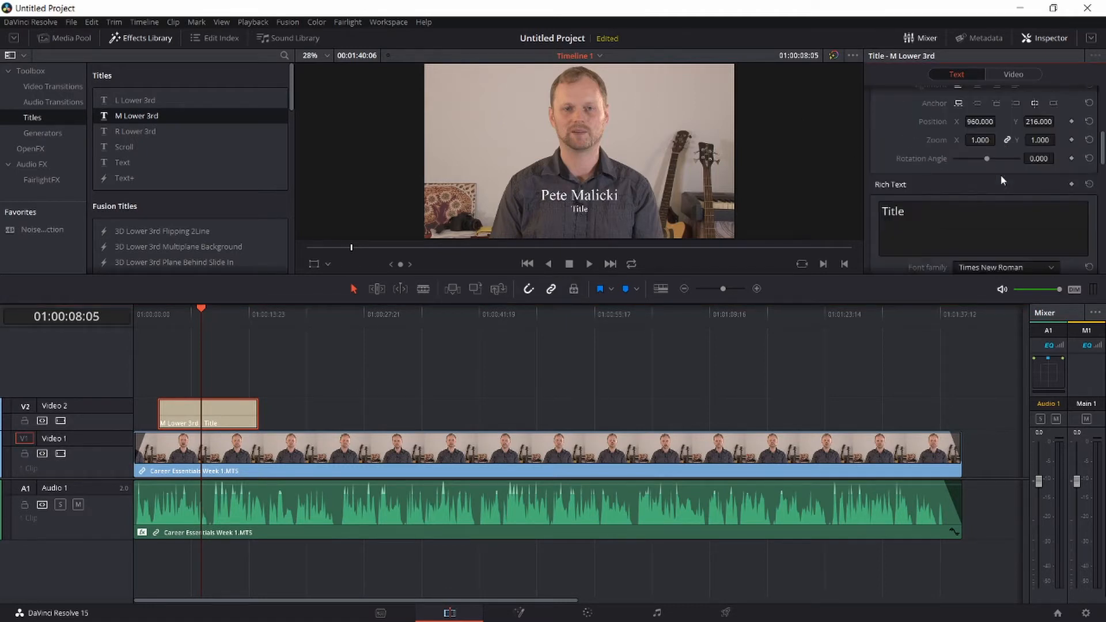
{"action": "double_click", "coordinate": [956, 180]}
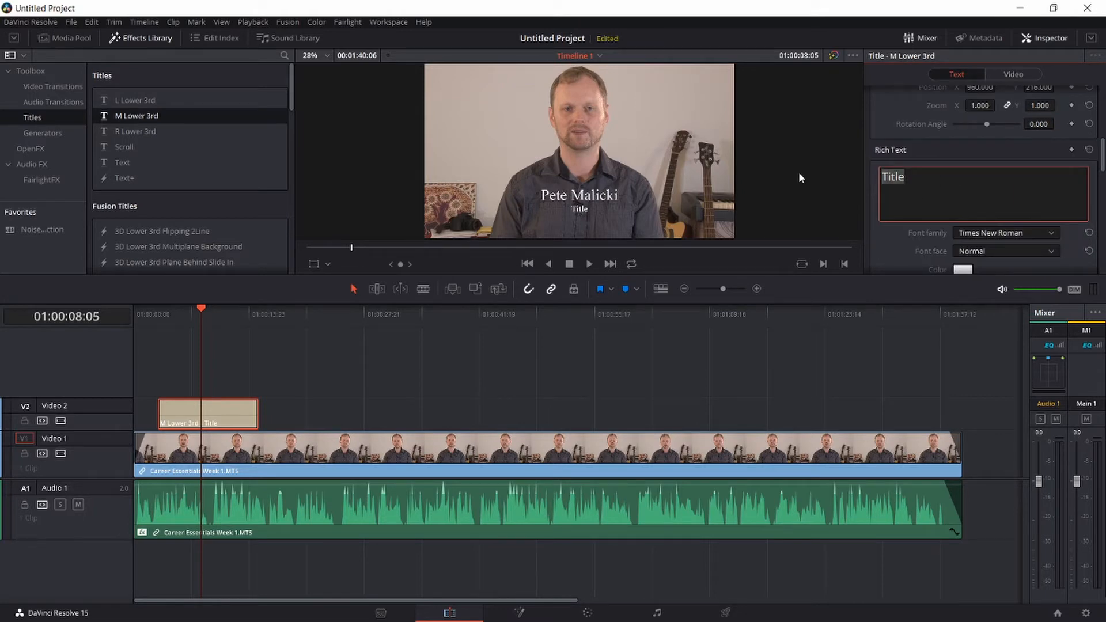
{"action": "type", "text": "Principal, Art"}
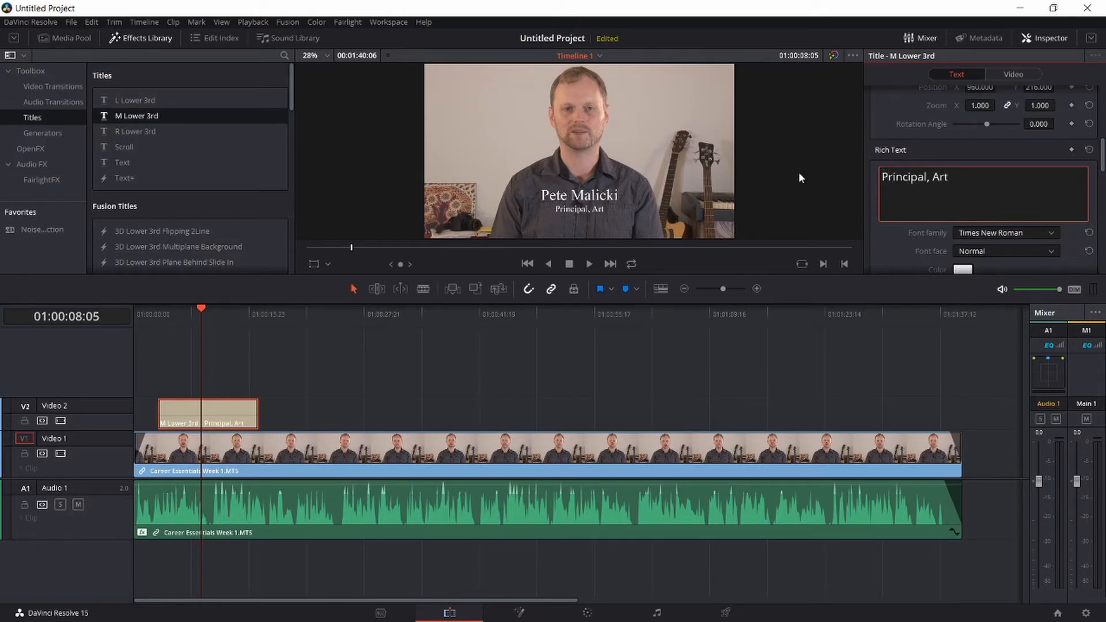
{"action": "type", "text": "s Business Acade"}
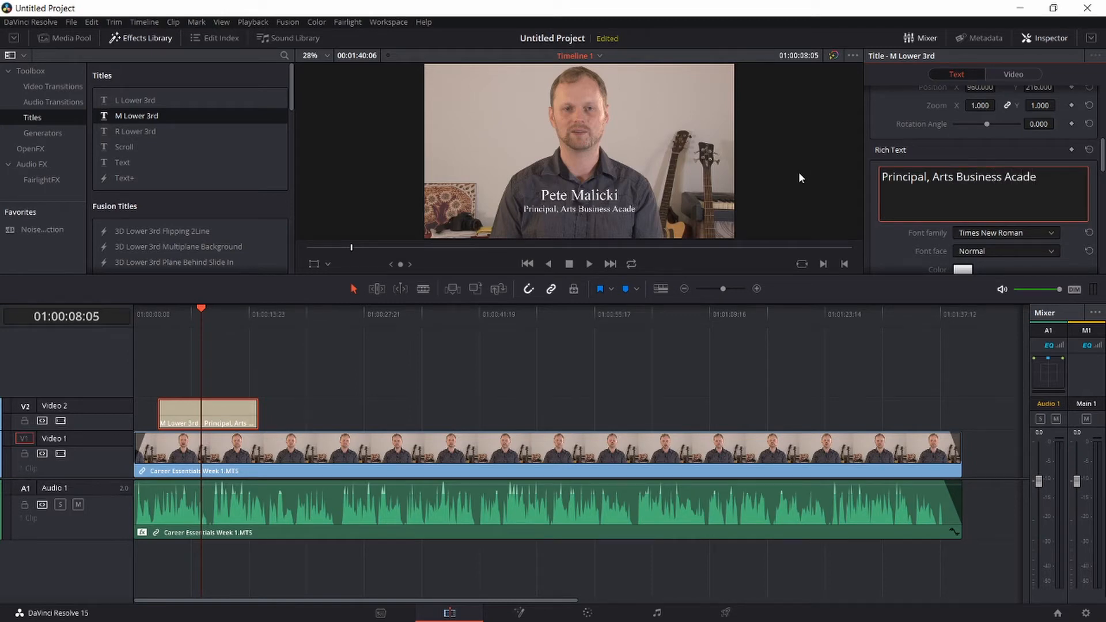
{"action": "type", "text": "my"}
Step: Play the timeline across the title's start from about 1 second and across its end from about 14 seconds
{"action": "left_click_drag", "start_coordinate": [196, 310], "coordinate": [145, 316]}
{"action": "key", "text": "space"}
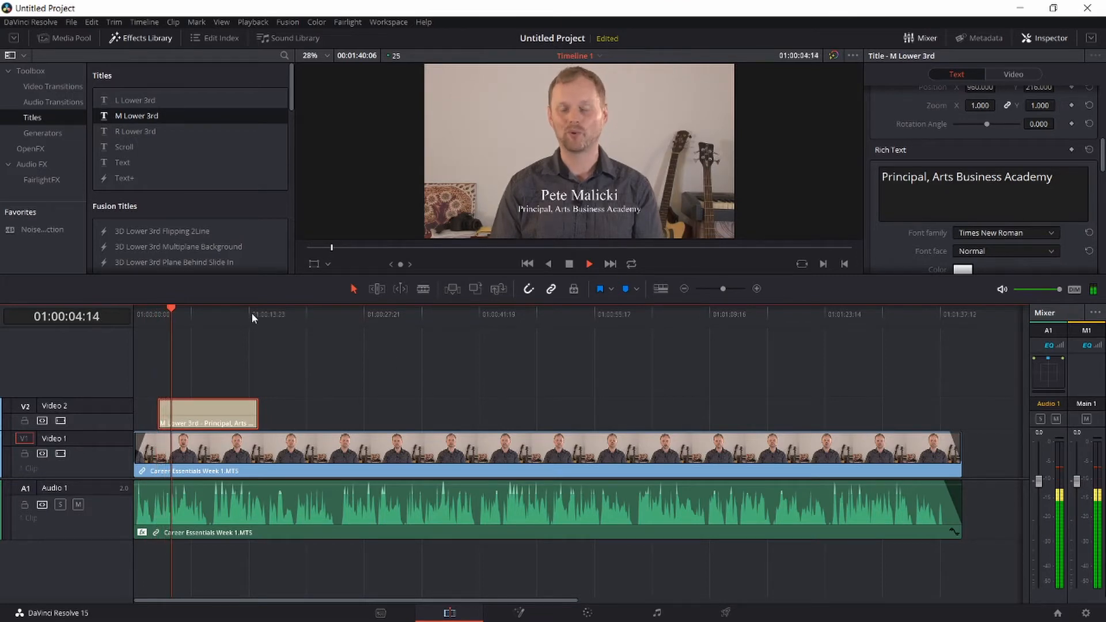
{"action": "mouse_move", "coordinate": [249, 314]}
{"action": "left_mouse_down"}
{"action": "mouse_move", "coordinate": [236, 315]}
{"action": "mouse_move", "coordinate": [247, 317]}
{"action": "left_mouse_up"}
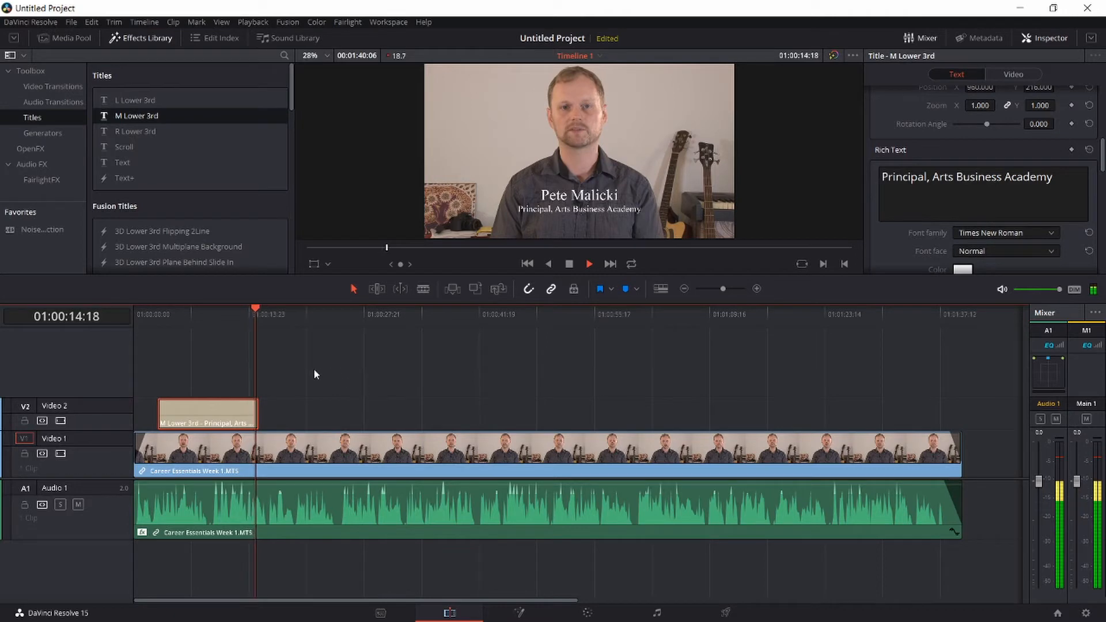
{"action": "key", "text": "space"}
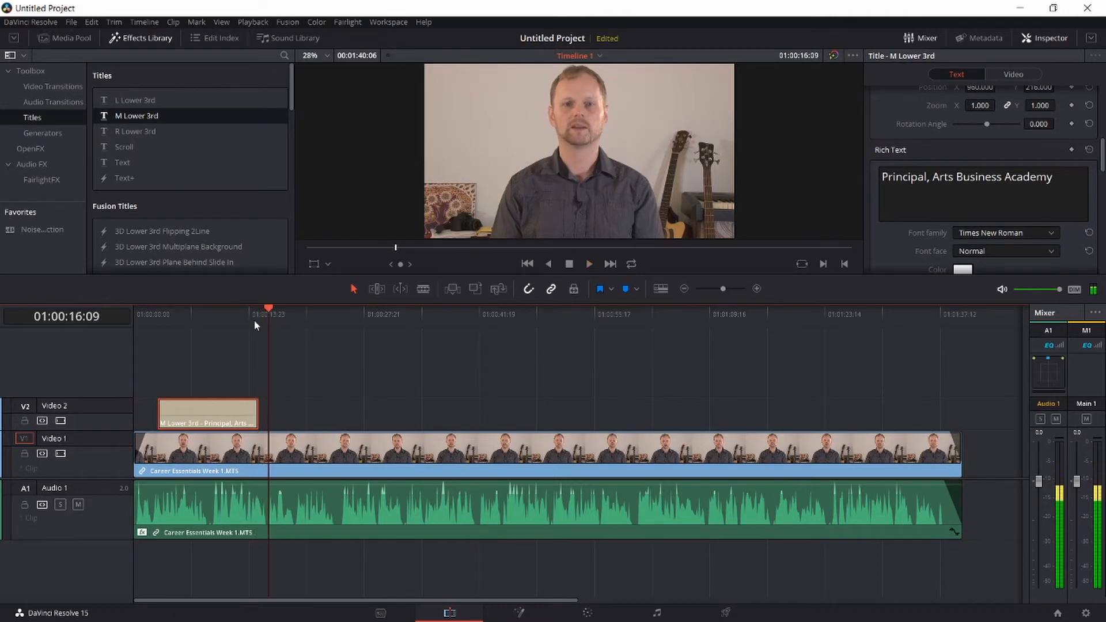
Step: Move the playhead to 01:00:08:17 within the M Lower 3rd title and expand the Inspector to full height
{"action": "left_click_drag", "start_coordinate": [268, 306], "coordinate": [206, 316]}
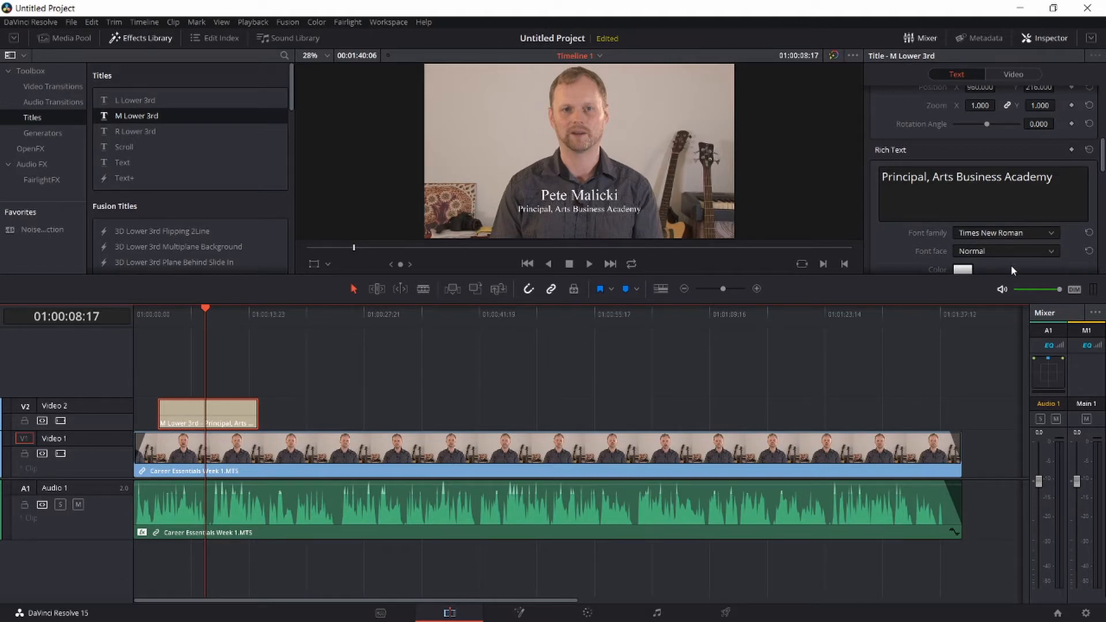
{"action": "scroll", "coordinate": [1002, 133], "scroll_direction": "down", "scroll_amount": 6}
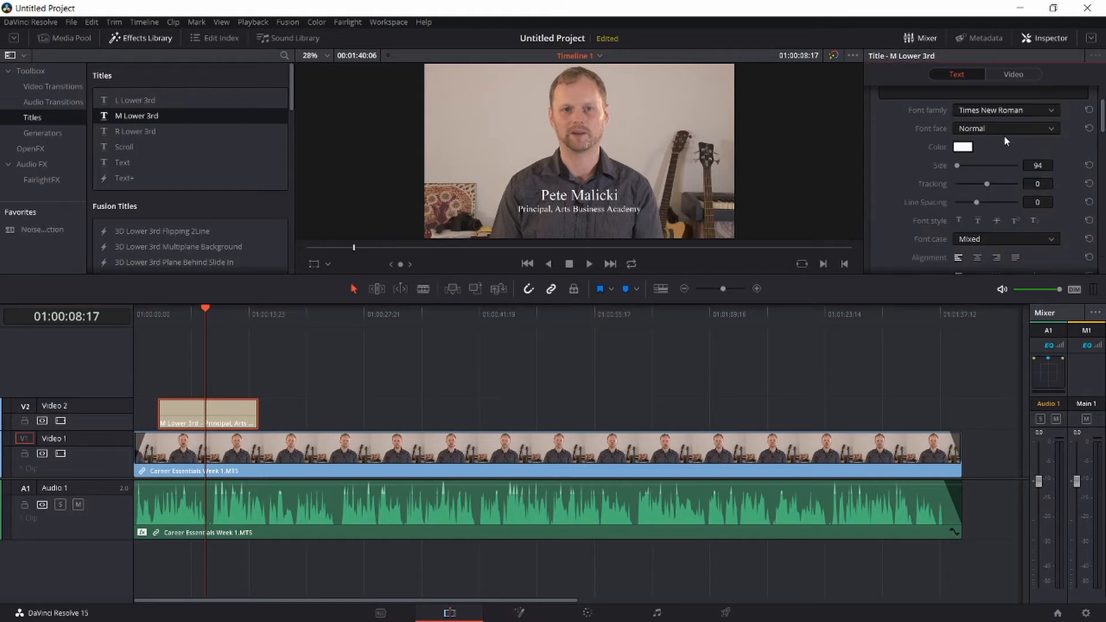
{"action": "left_click", "coordinate": [980, 132]}
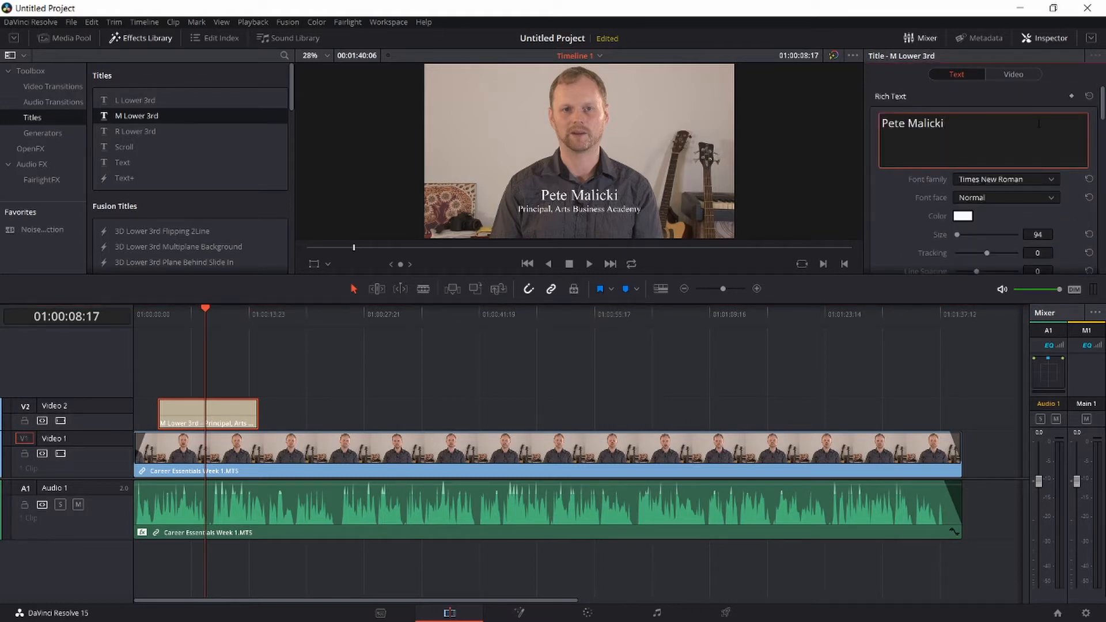
{"action": "left_click", "coordinate": [1091, 38]}
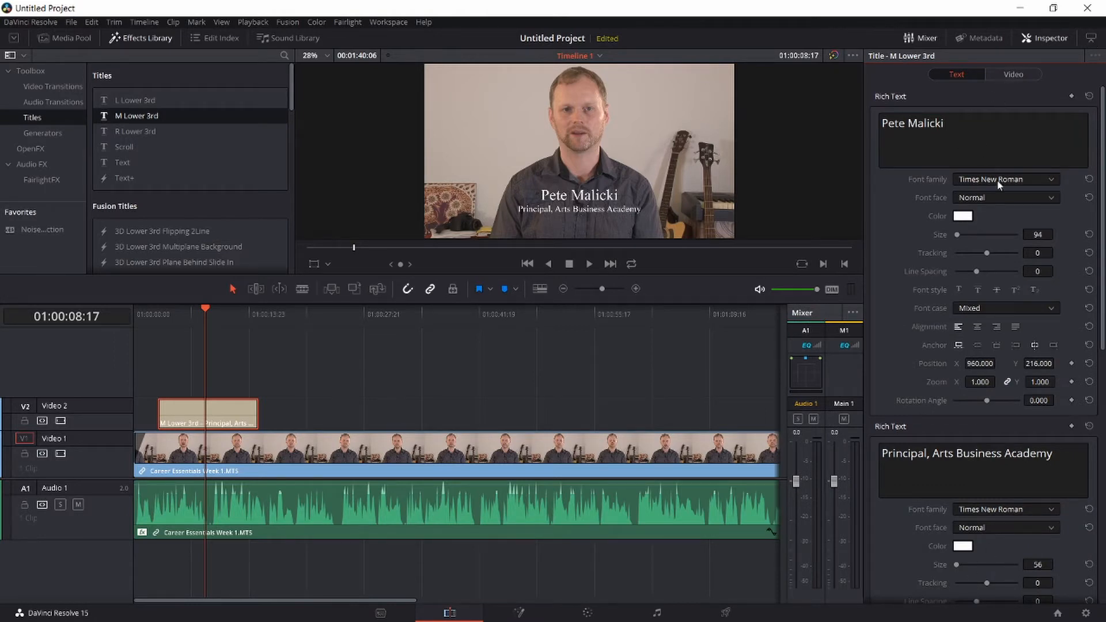
Step: Switch the Inspector repeatedly between half height and full height, leaving it at half height
{"action": "left_click", "coordinate": [1091, 38]}
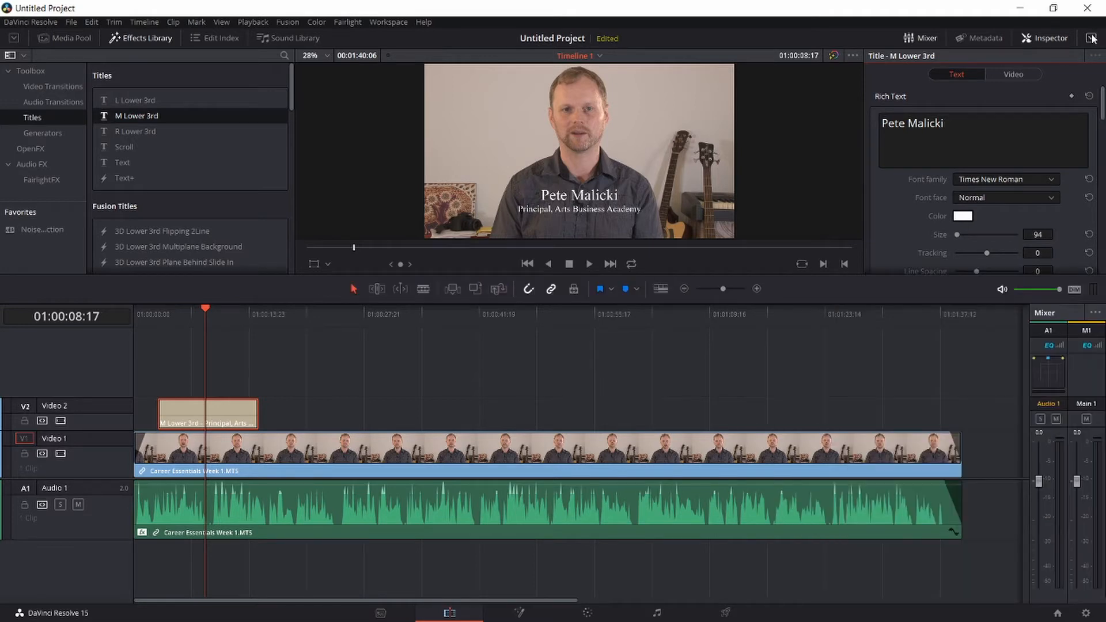
{"action": "left_click", "coordinate": [1091, 38]}
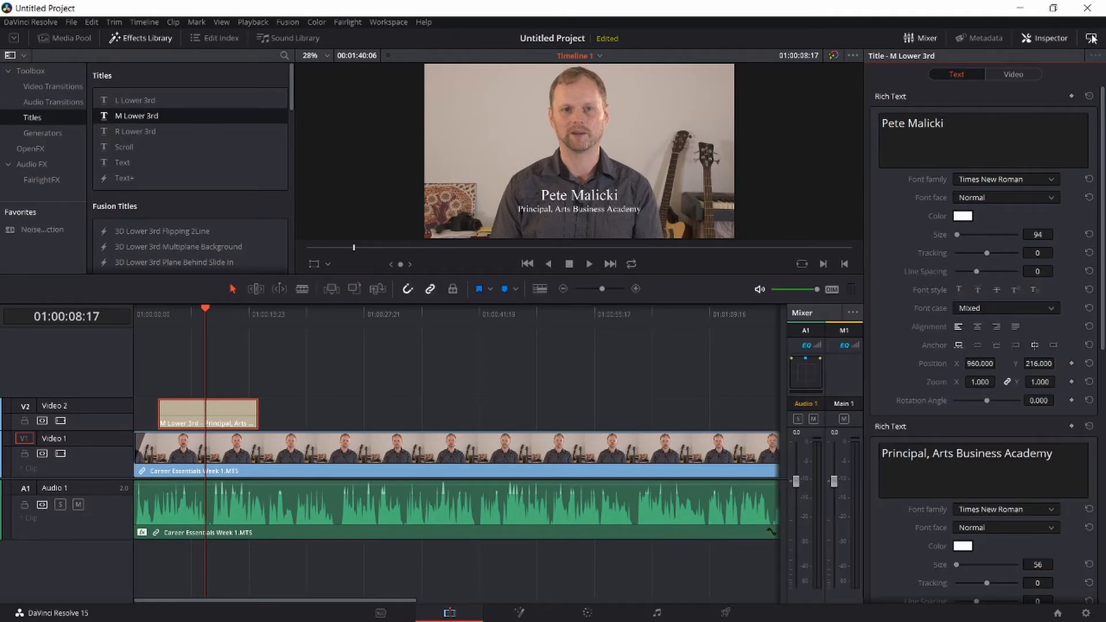
{"action": "left_click", "coordinate": [1091, 38]}
{"action": "left_click", "coordinate": [1091, 38]}
{"action": "left_click", "coordinate": [1091, 38]}
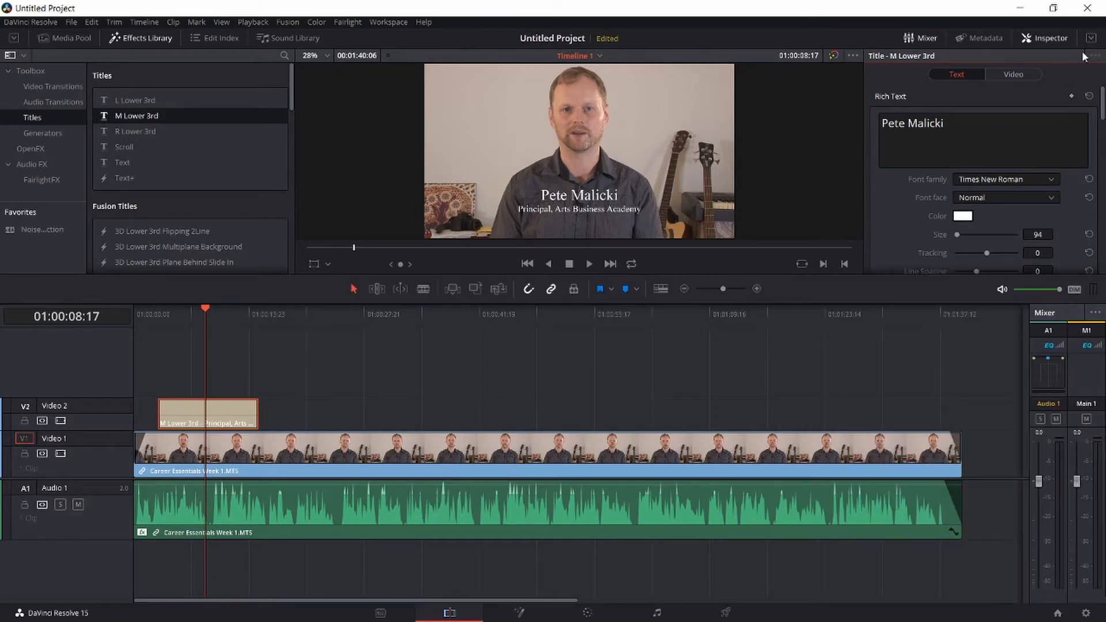
{"action": "left_click", "coordinate": [1091, 38]}
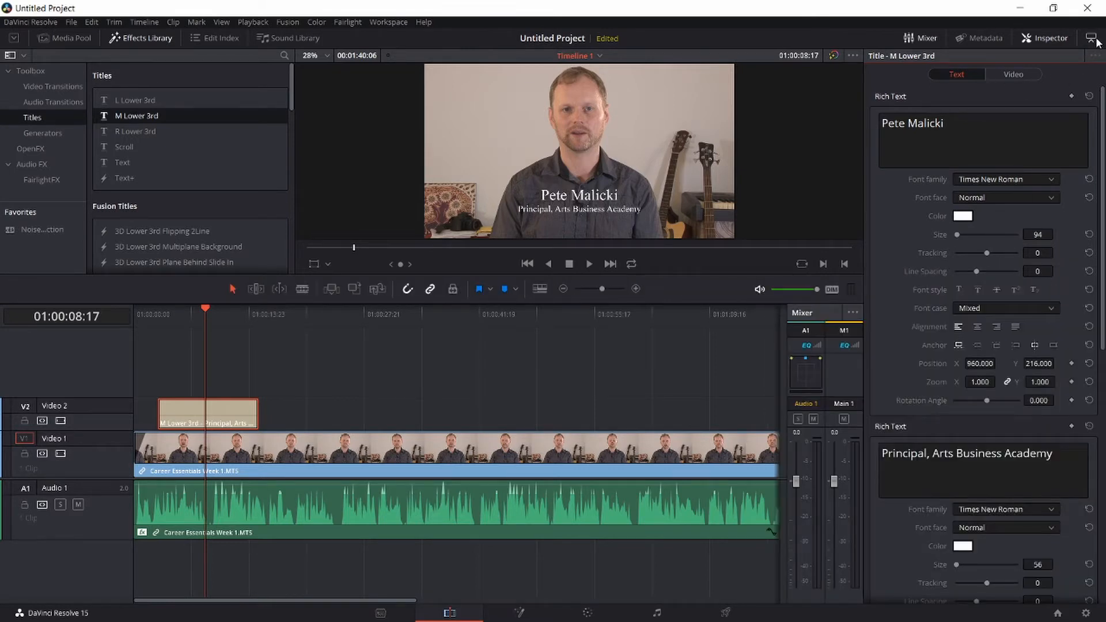
{"action": "left_click", "coordinate": [1094, 39]}
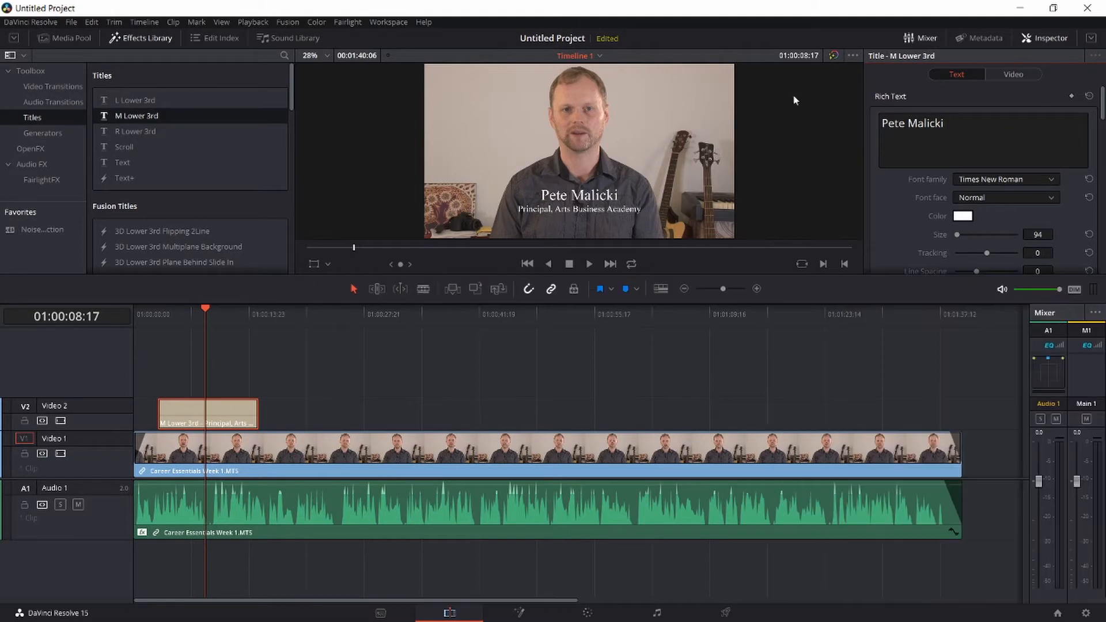
Step: Expand the Effects Library to full height and collapse it again, twice
{"action": "left_click", "coordinate": [15, 38]}
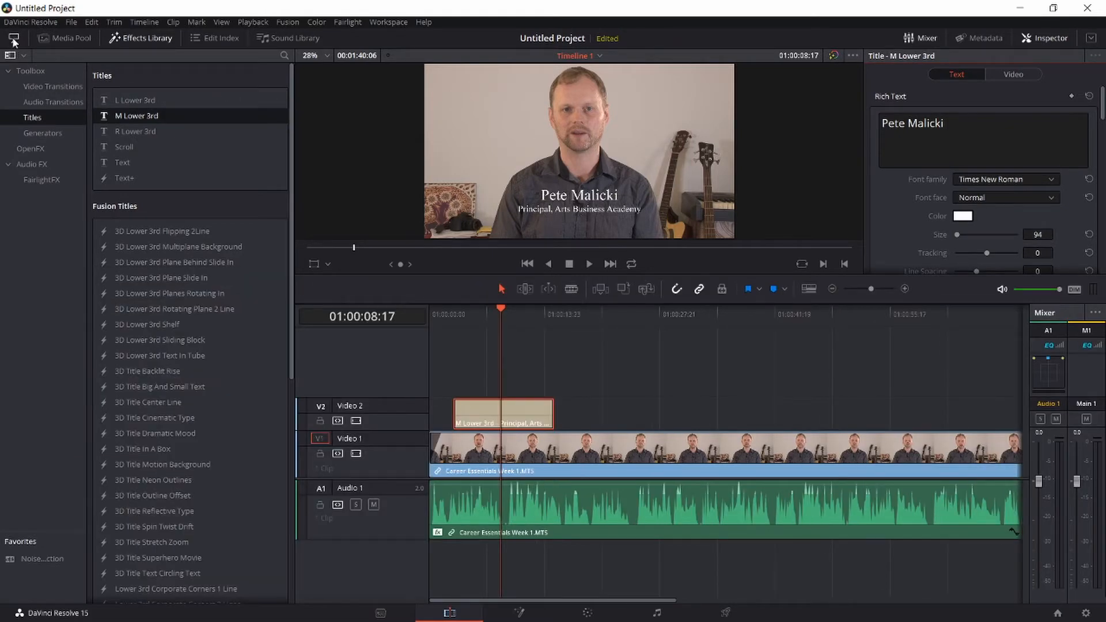
{"action": "left_click", "coordinate": [13, 39]}
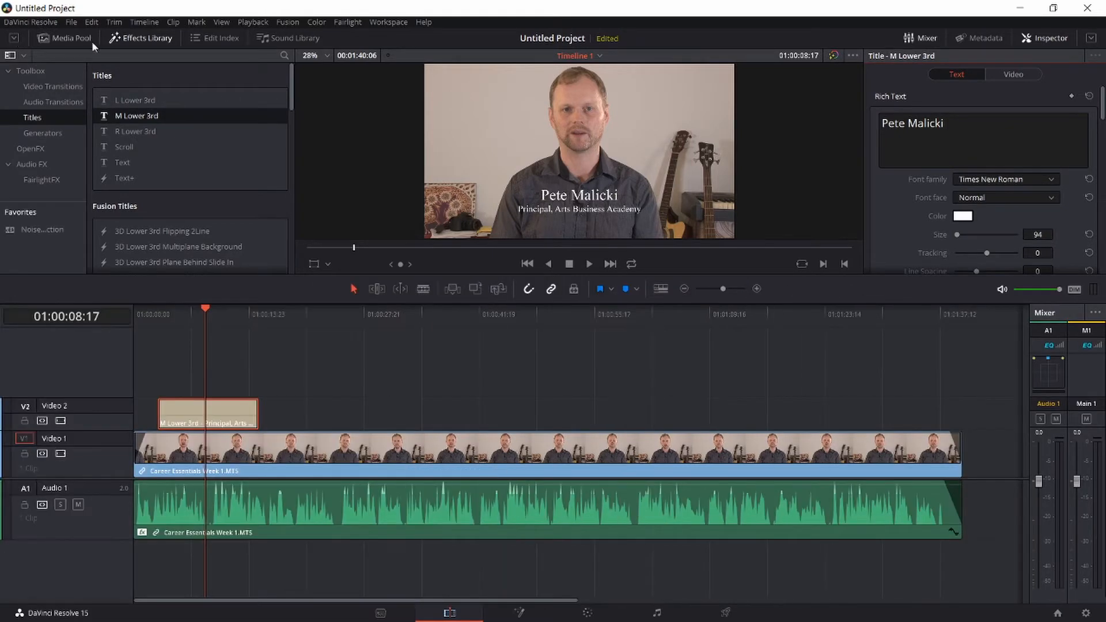
{"action": "left_click", "coordinate": [16, 39]}
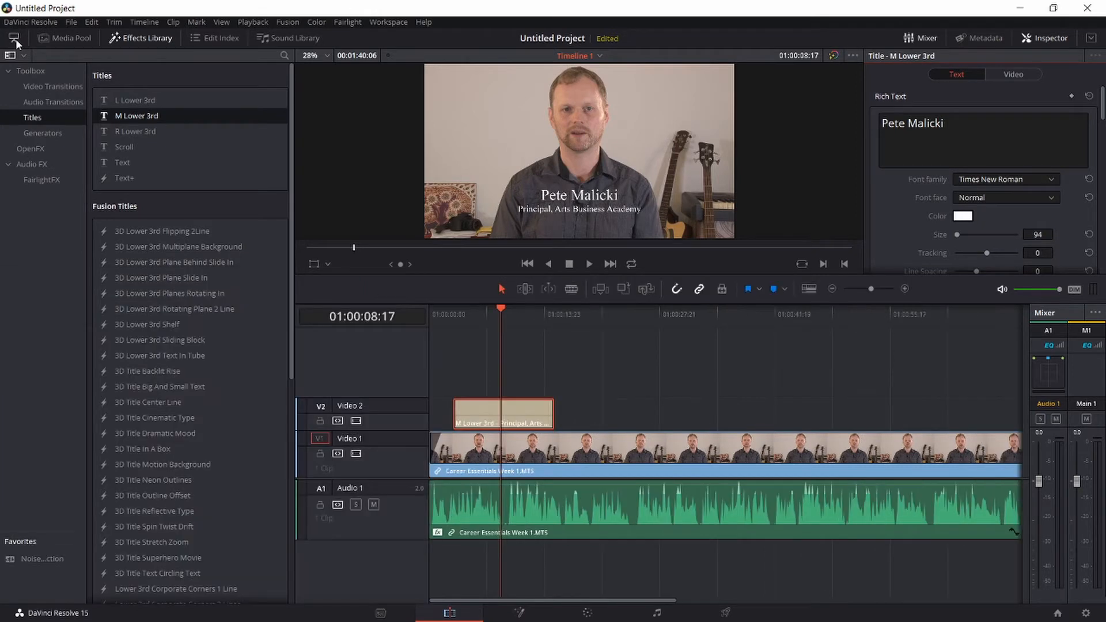
{"action": "left_click", "coordinate": [16, 40]}
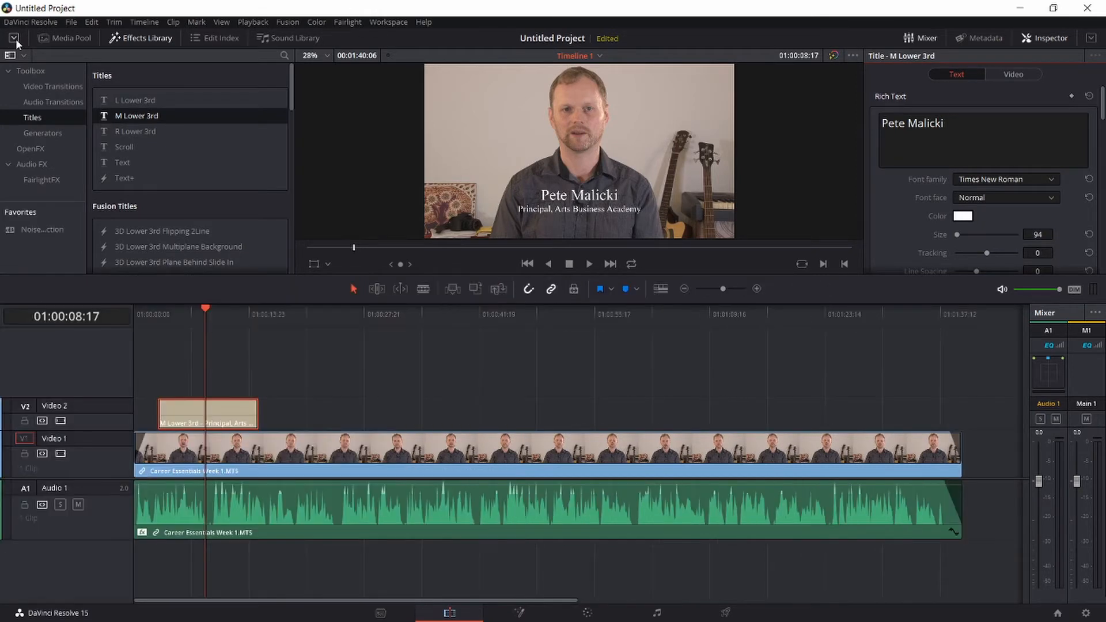
Step: Expand the Inspector to full height and review the title's settings from the first text line down to Background
{"action": "left_click", "coordinate": [1093, 38]}
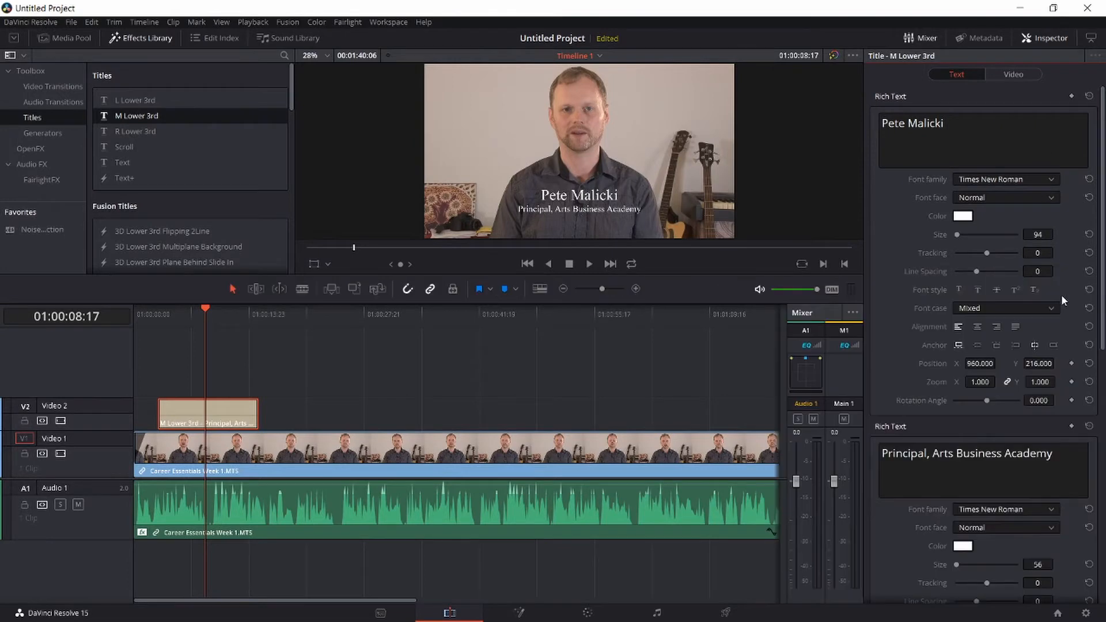
{"action": "scroll", "coordinate": [1002, 236], "scroll_direction": "down", "scroll_amount": 4}
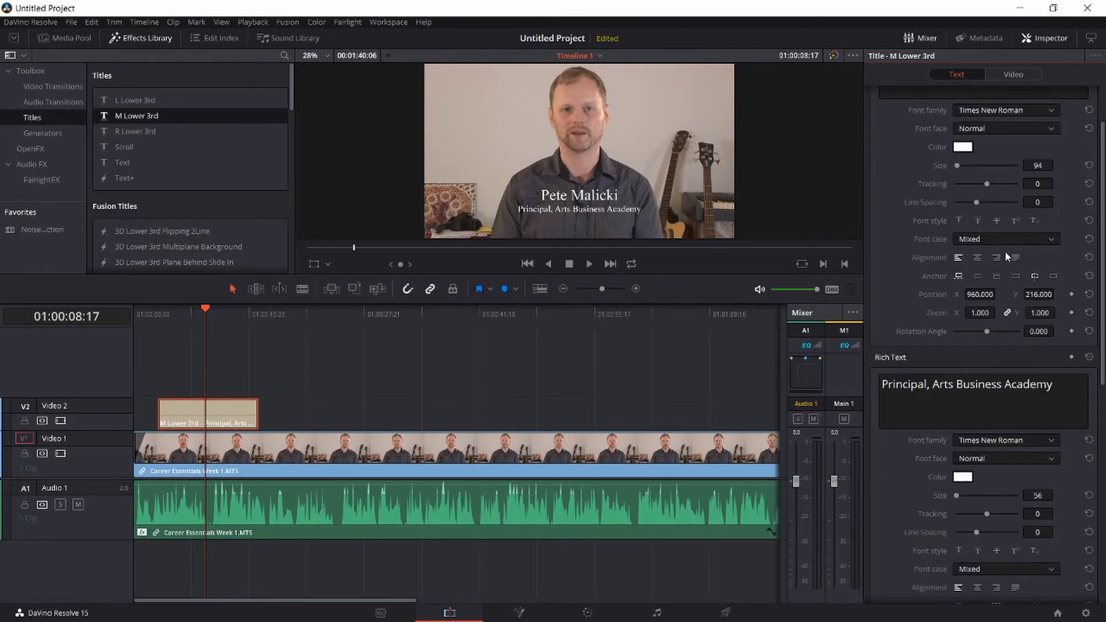
{"action": "scroll", "coordinate": [1005, 250], "scroll_direction": "up", "scroll_amount": 4}
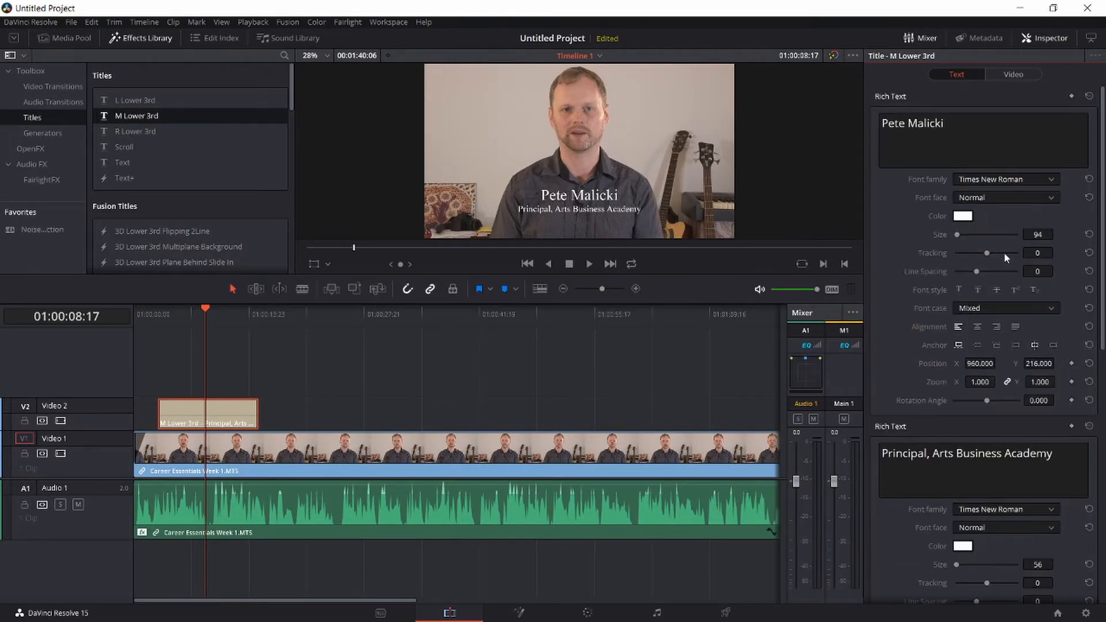
{"action": "left_click", "coordinate": [969, 125]}
{"action": "key", "text": "ctrl+a"}
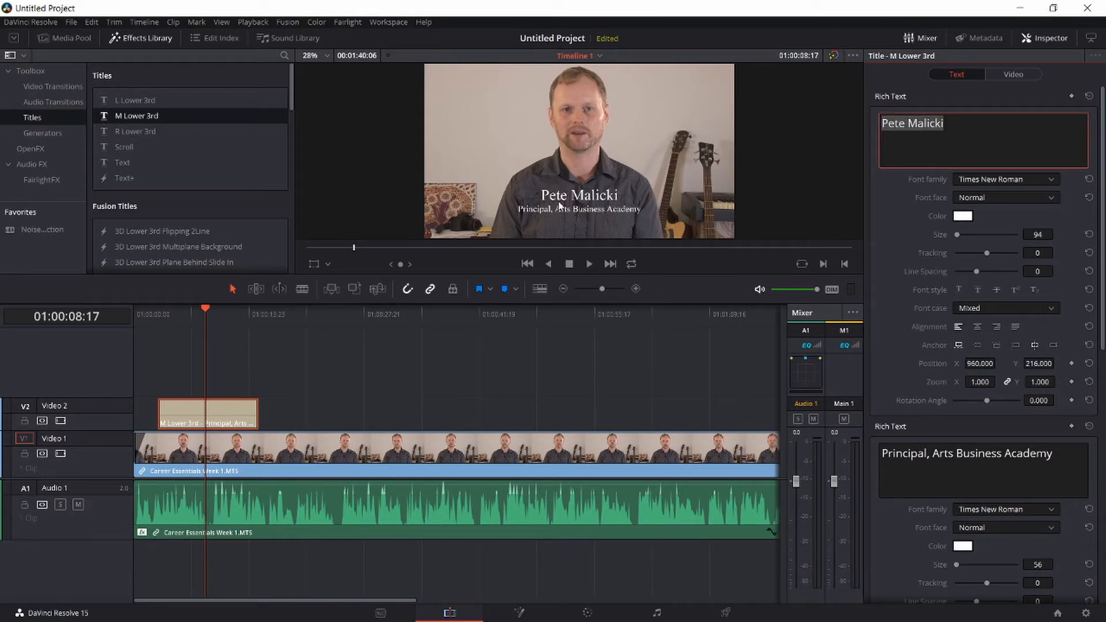
{"action": "scroll", "coordinate": [1031, 227], "scroll_direction": "down", "scroll_amount": 3}
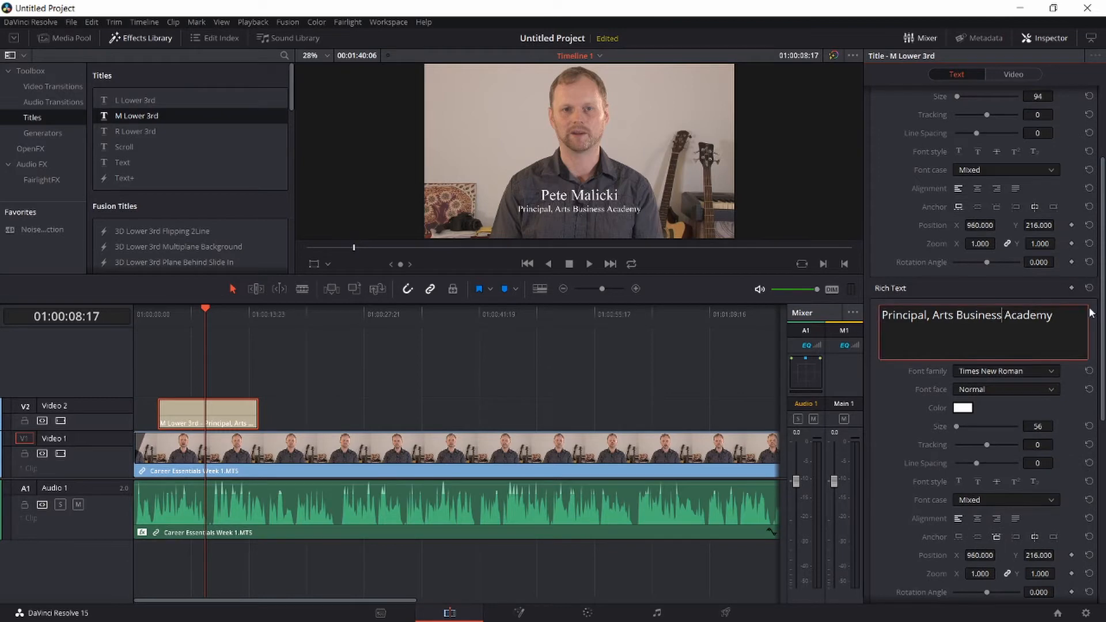
{"action": "scroll", "coordinate": [987, 313], "scroll_direction": "down", "scroll_amount": 8}
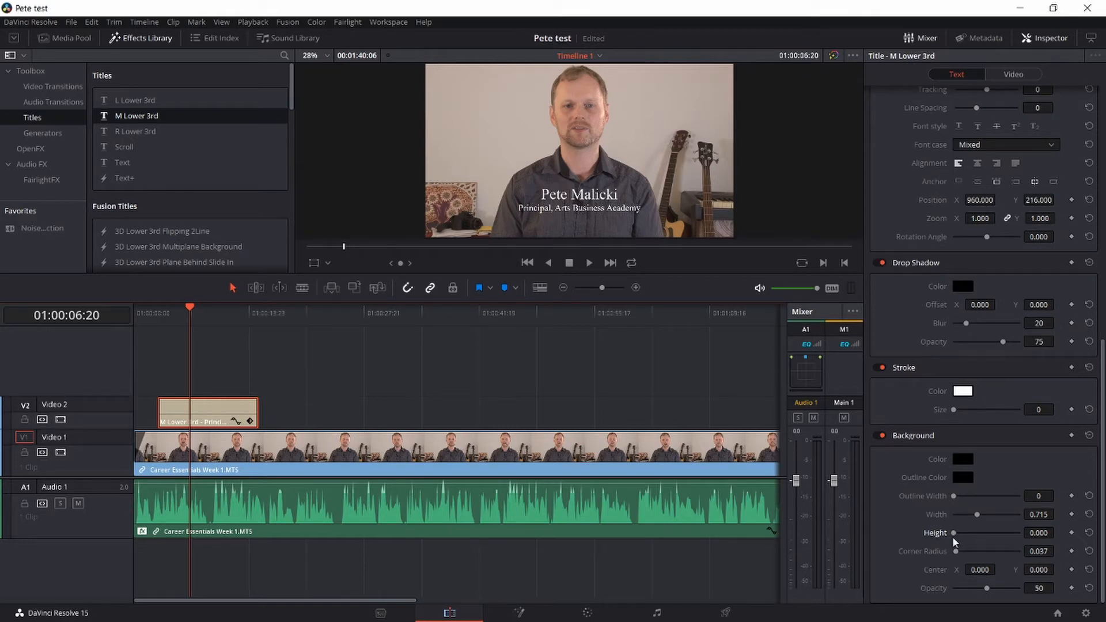
Step: Give the M Lower 3rd title a background box with height 0.237, width 0.429 and opacity 26
{"action": "left_click_drag", "start_coordinate": [954, 534], "coordinate": [966, 533]}
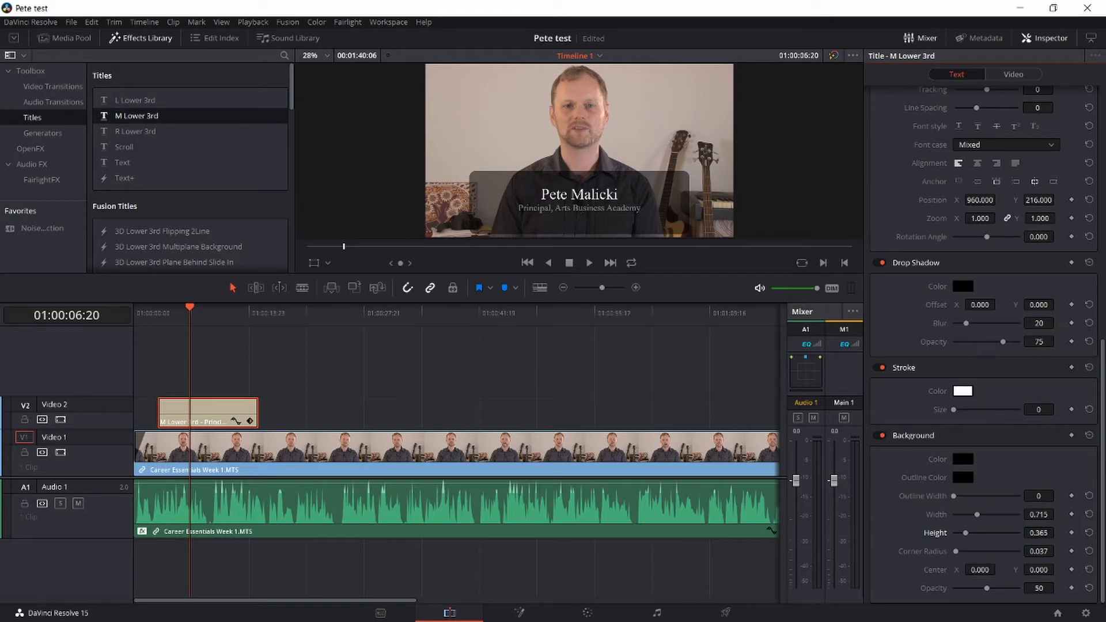
{"action": "left_click_drag", "start_coordinate": [965, 533], "coordinate": [961, 532]}
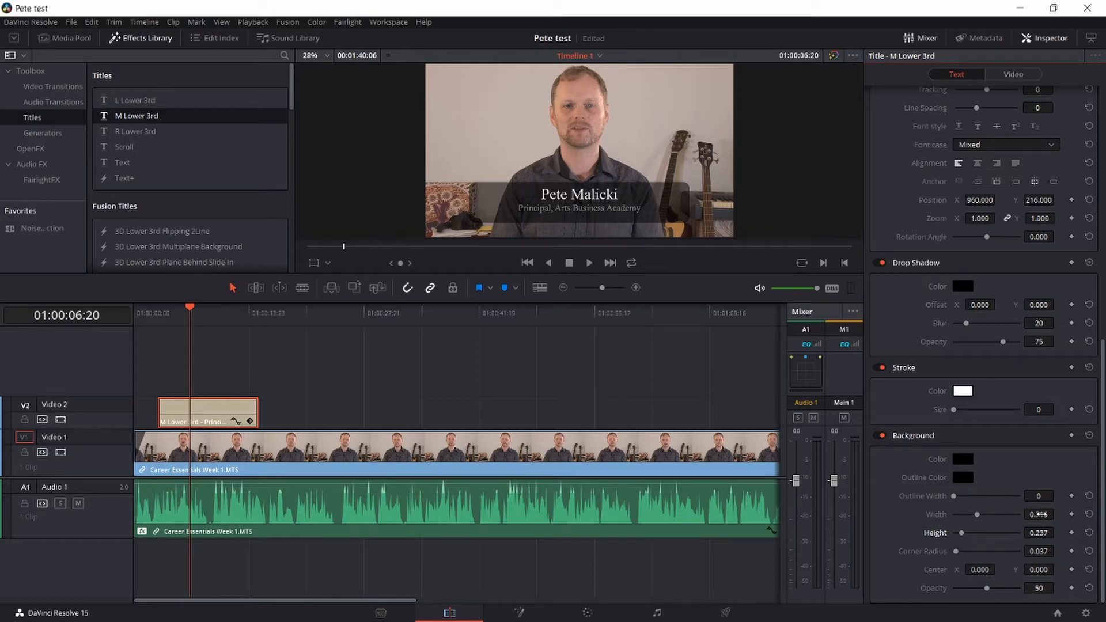
{"action": "left_click_drag", "start_coordinate": [976, 514], "coordinate": [967, 514]}
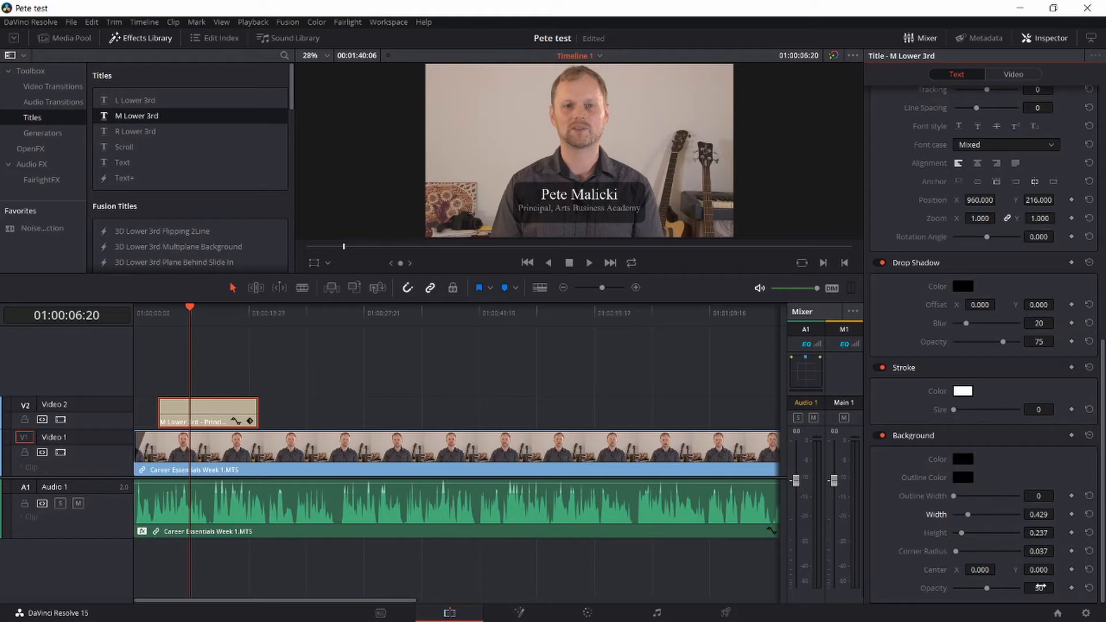
{"action": "mouse_move", "coordinate": [1040, 587]}
{"action": "left_mouse_down"}
{"action": "mouse_move", "coordinate": [1028, 587]}
{"action": "mouse_move", "coordinate": [1057, 588]}
{"action": "left_mouse_up"}
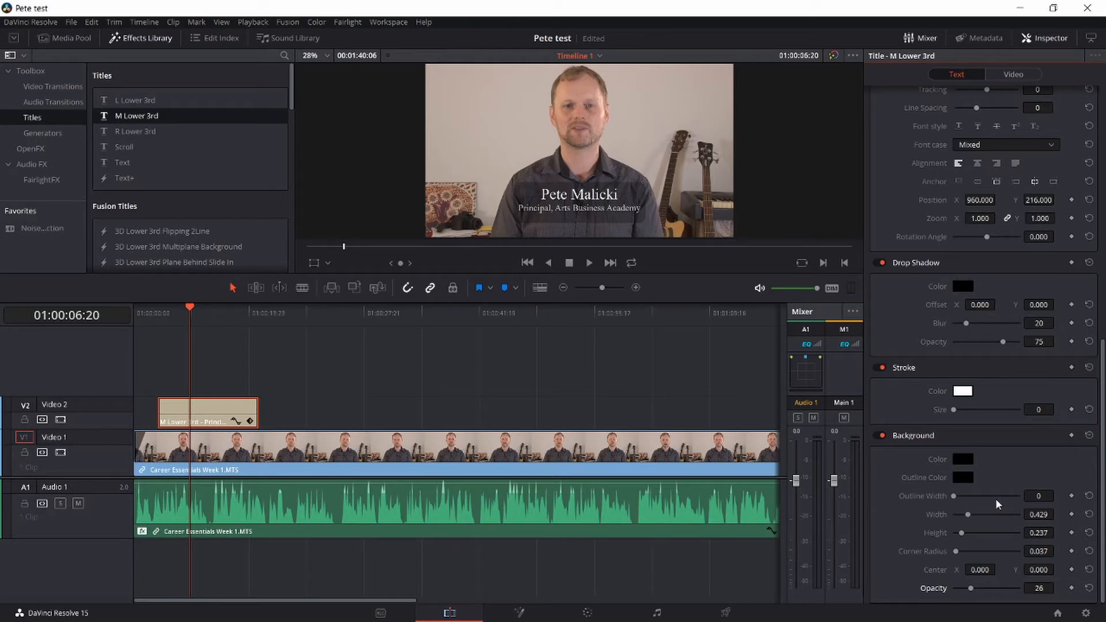
Step: Set the title background's colour to the basic blue #0000ff
{"action": "left_click", "coordinate": [962, 459]}
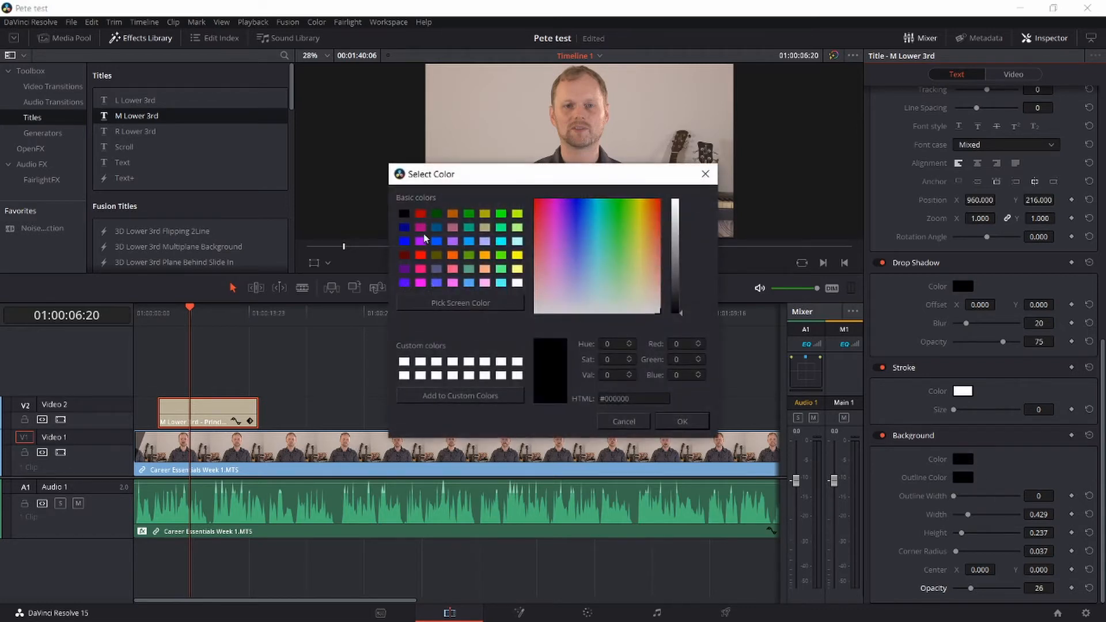
{"action": "left_click", "coordinate": [405, 244]}
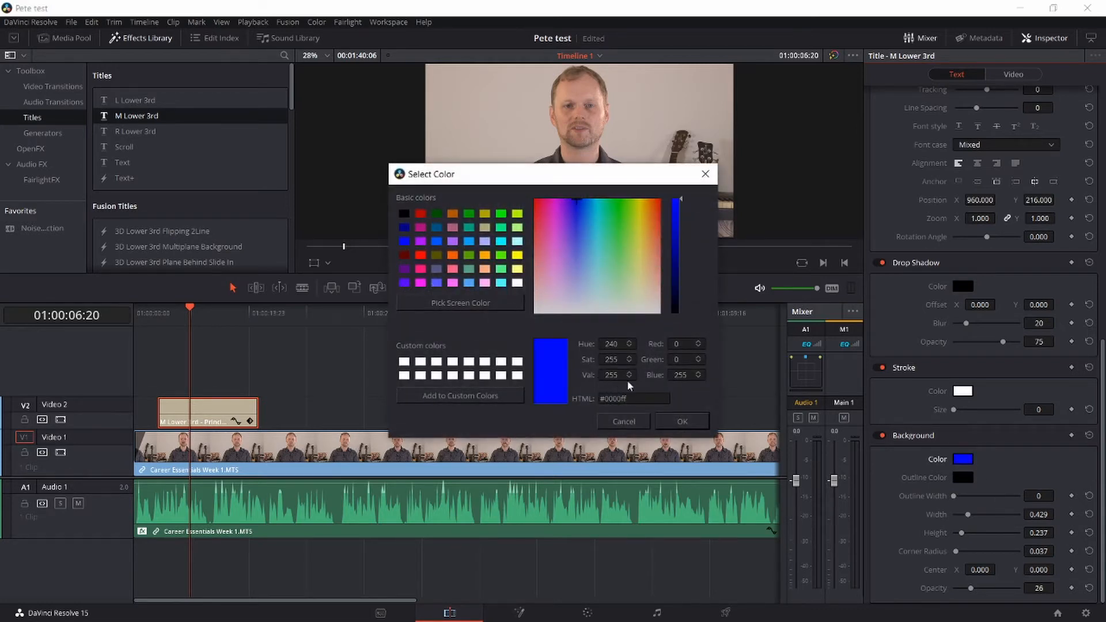
{"action": "left_click_drag", "start_coordinate": [616, 174], "coordinate": [959, 97]}
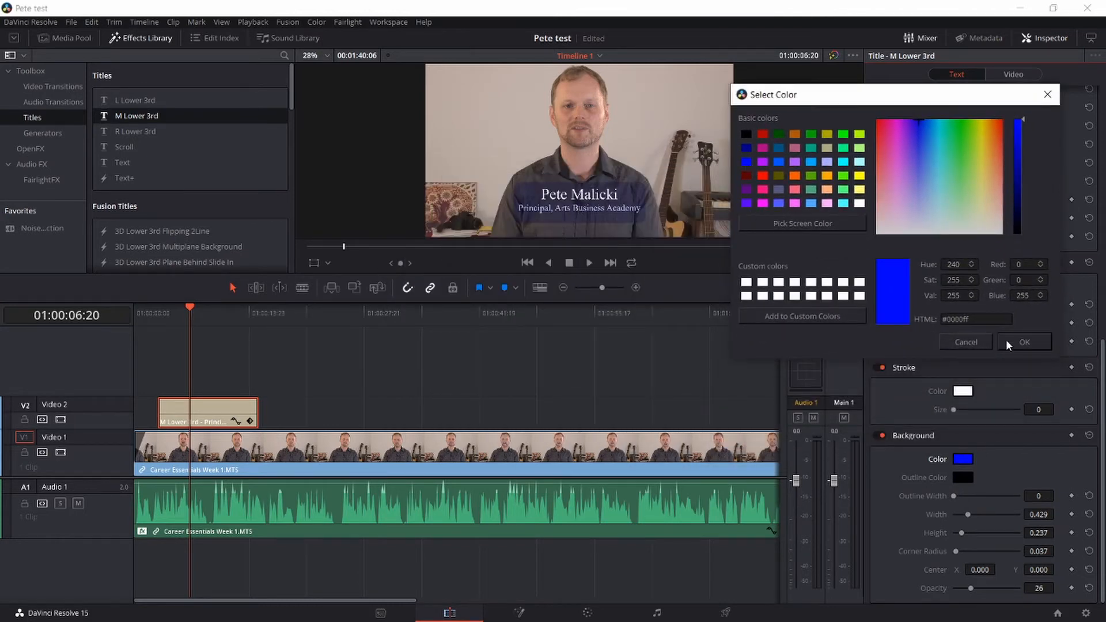
{"action": "left_click", "coordinate": [1022, 341]}
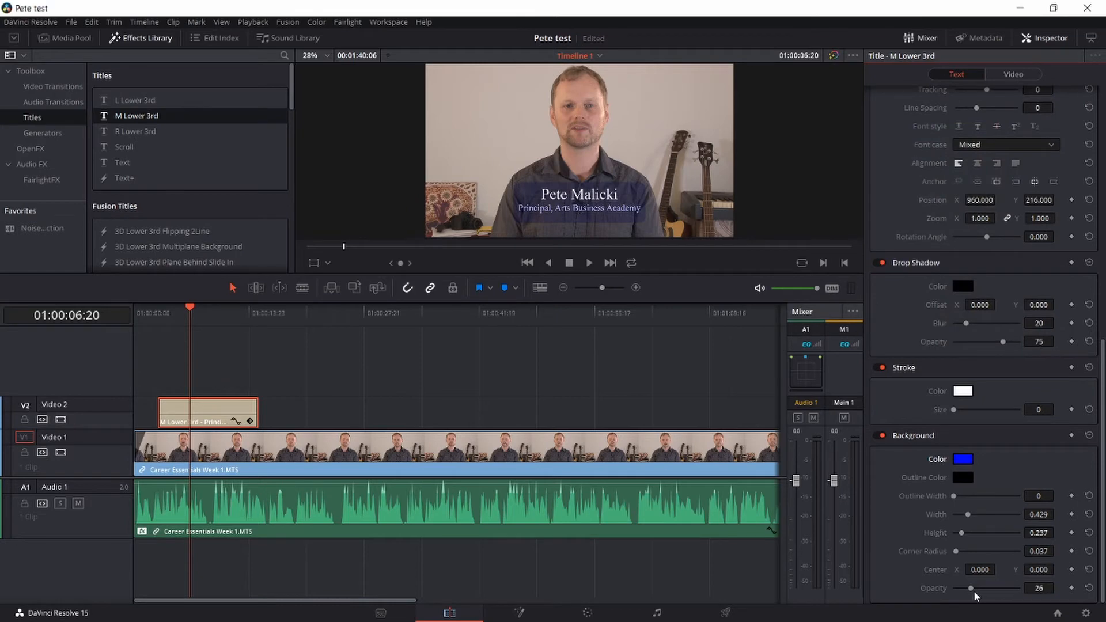
Step: Increase the title background's opacity to 42 and its width to 0.517
{"action": "mouse_move", "coordinate": [1041, 588]}
{"action": "left_mouse_down"}
{"action": "mouse_move", "coordinate": [1027, 588]}
{"action": "mouse_move", "coordinate": [1050, 586]}
{"action": "left_mouse_up"}
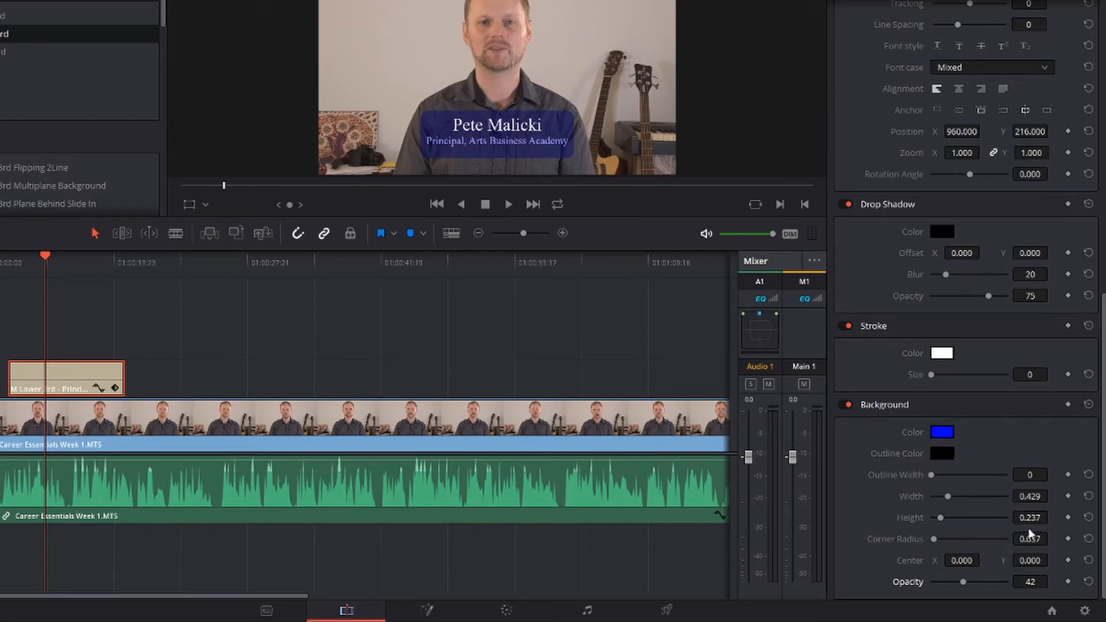
{"action": "left_click_drag", "start_coordinate": [1053, 497], "coordinate": [1092, 488]}
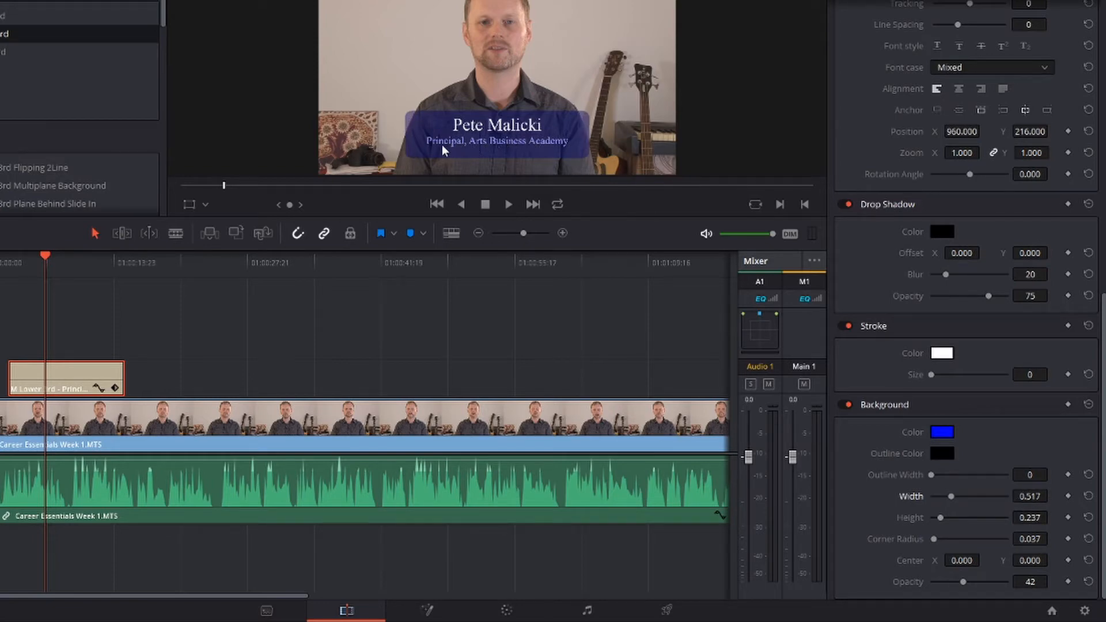
Step: Select all of the second text line, "Principal, Arts Business Academy", and increase its font size to 70
{"action": "scroll", "coordinate": [1030, 449], "scroll_direction": "up", "scroll_amount": 5}
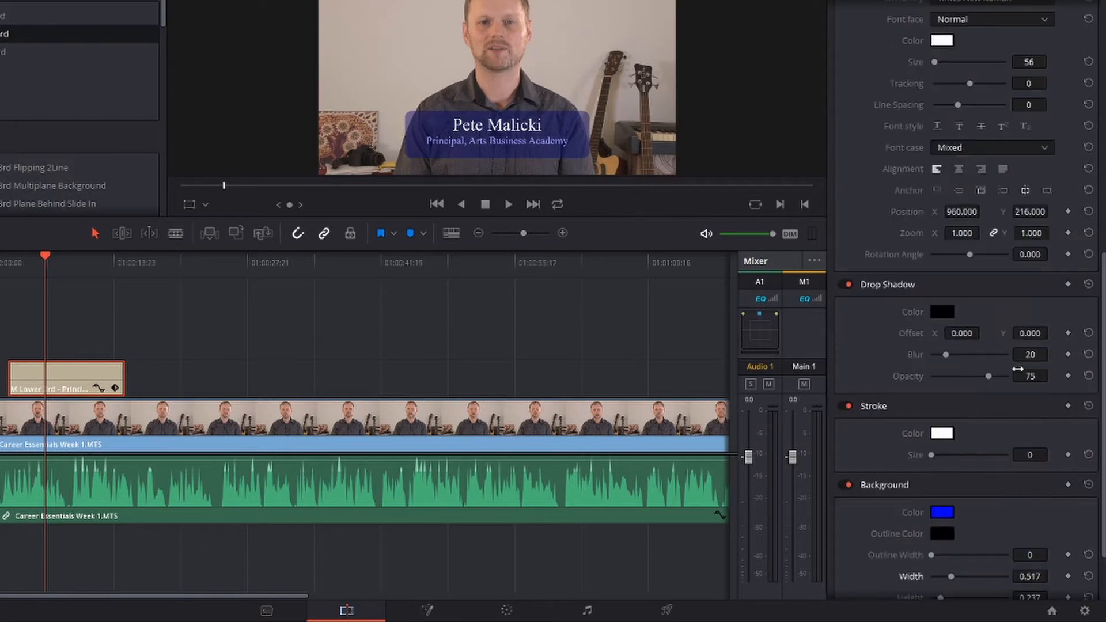
{"action": "scroll", "coordinate": [1017, 370], "scroll_direction": "up", "scroll_amount": 3}
{"action": "triple_click", "coordinate": [1069, 181]}
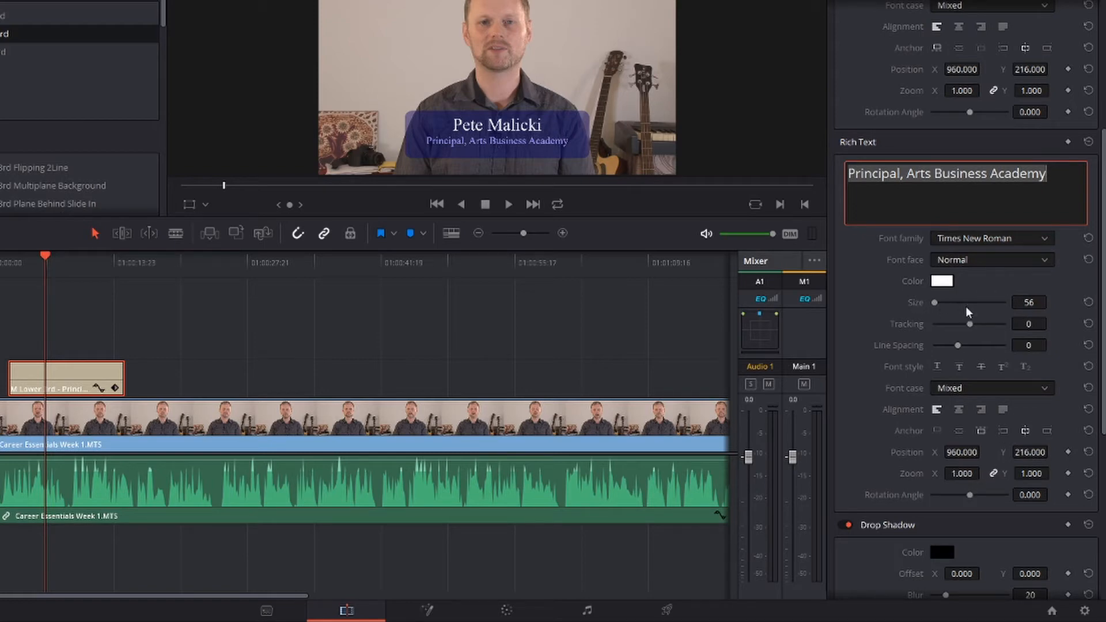
{"action": "left_click", "coordinate": [1031, 302]}
{"action": "type", "text": "70"}
{"action": "key", "text": "Return"}
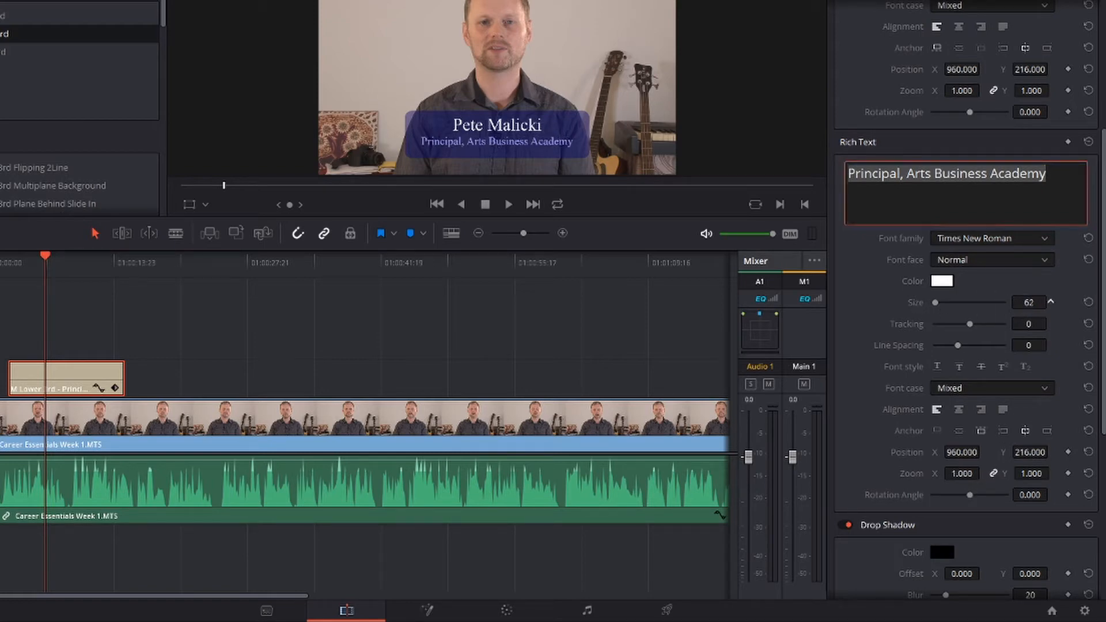
{"action": "key", "text": "Down"}
{"action": "key", "text": "Down"}
{"action": "key", "text": "Down"}
{"action": "key", "text": "Down"}
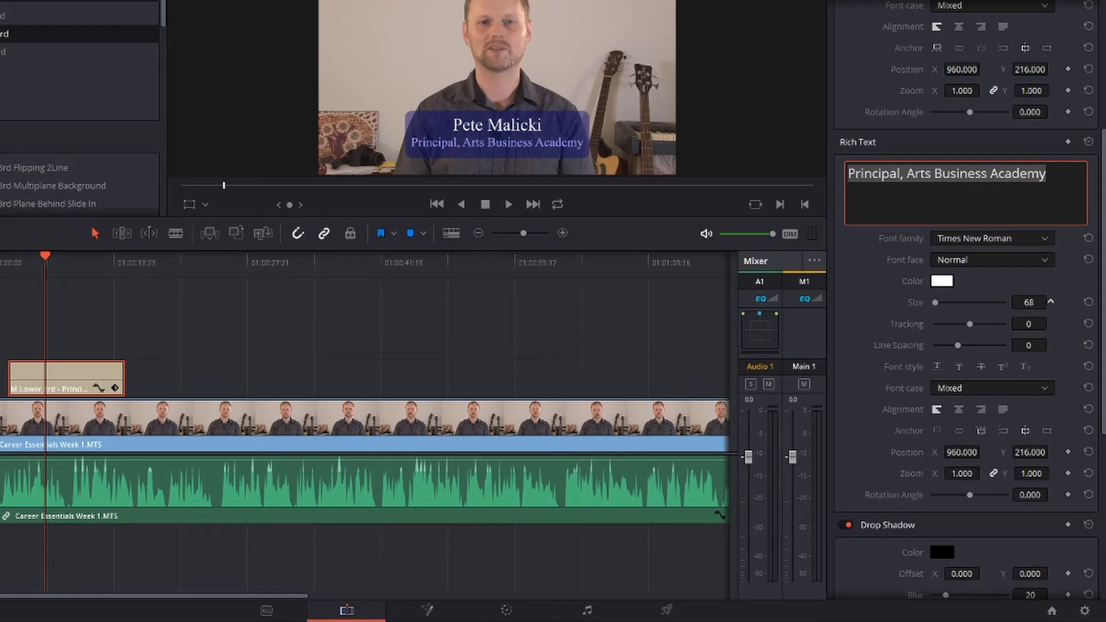
{"action": "key", "text": "Up"}
{"action": "key", "text": "Up"}
{"action": "key", "text": "Up"}
{"action": "key", "text": "Up"}
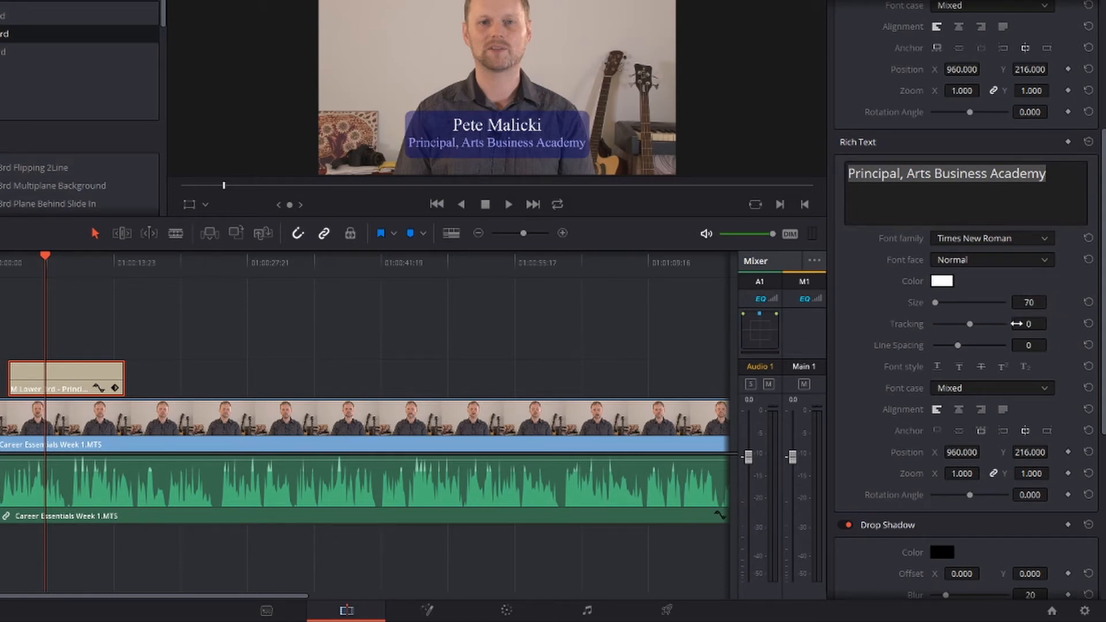
Step: Set the font size of the title's second text line to 65
{"action": "left_click", "coordinate": [1029, 302]}
{"action": "type", "text": "65"}
{"action": "key", "text": "Return"}
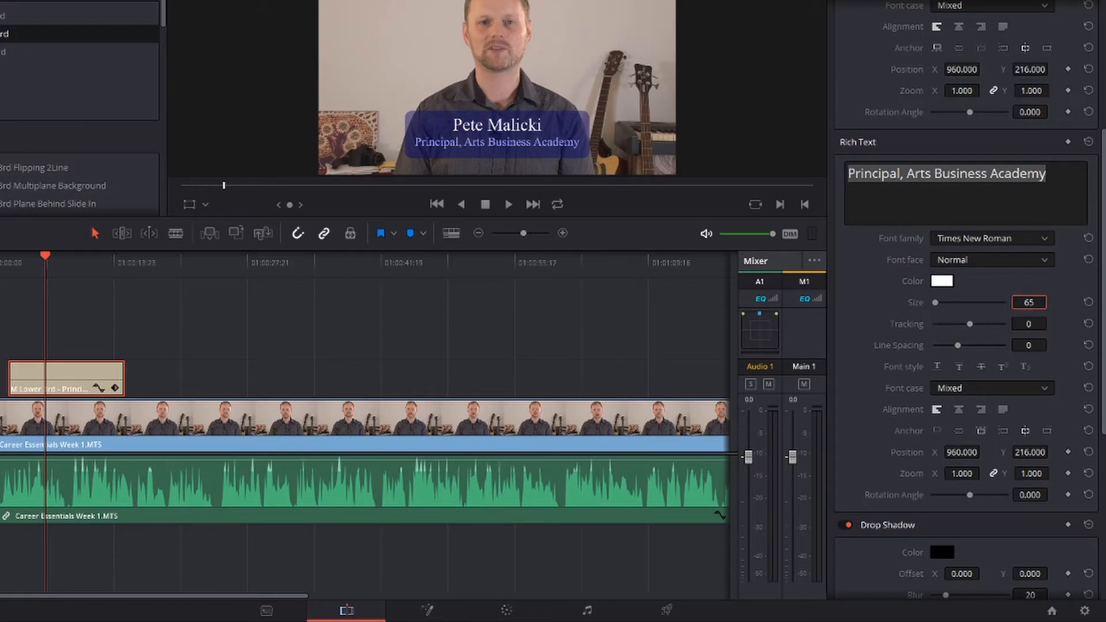
Step: Set the font size of the title's second text line to 67
{"action": "type", "text": "67"}
{"action": "key", "text": "Return"}
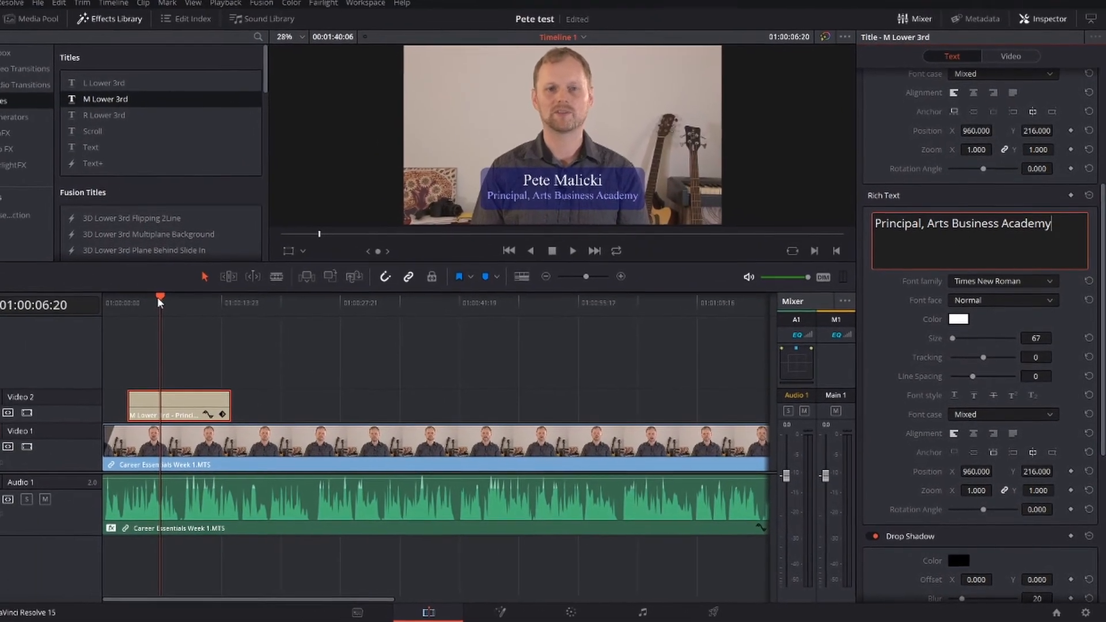
Step: Add a short fade-in at the start and a short fade-out at the end of the lower-third title clip
{"action": "left_click_drag", "start_coordinate": [180, 309], "coordinate": [148, 309]}
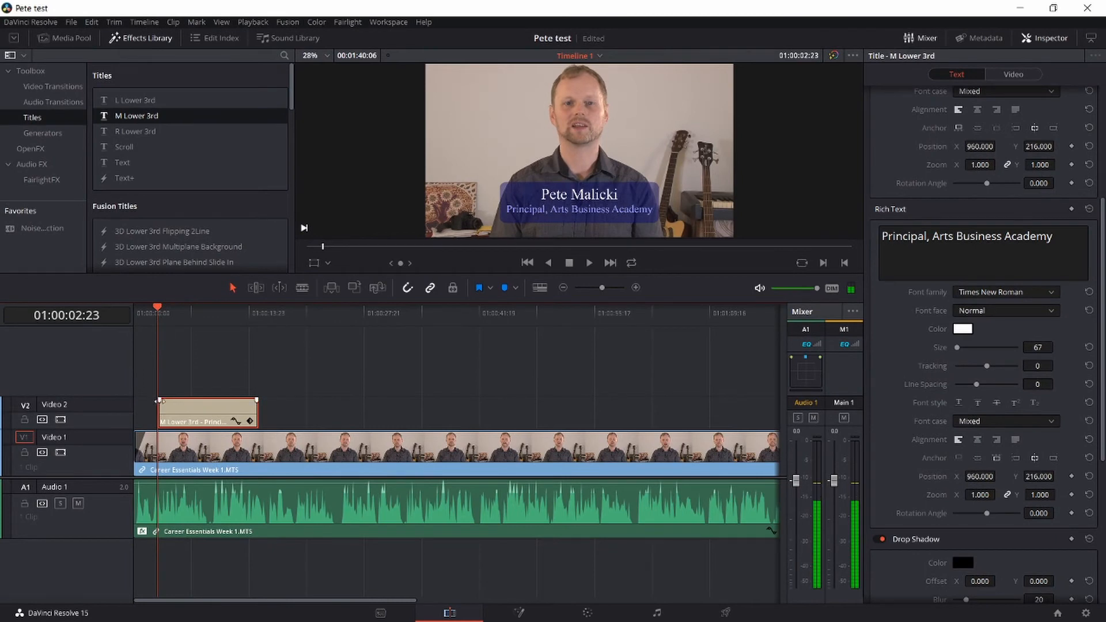
{"action": "left_click_drag", "start_coordinate": [160, 400], "coordinate": [174, 401]}
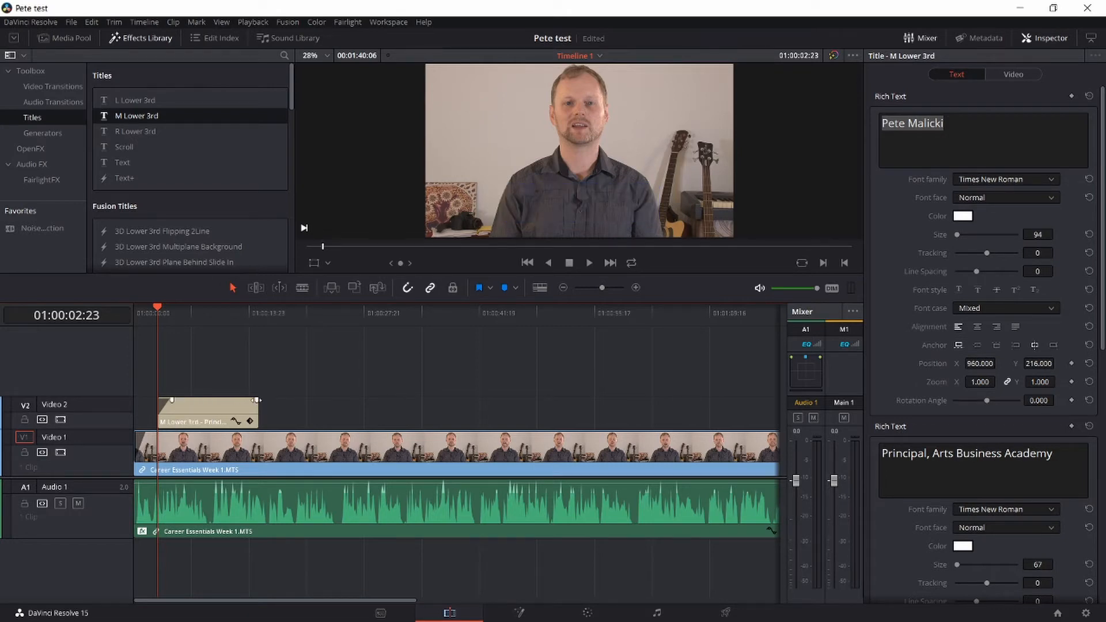
{"action": "left_click_drag", "start_coordinate": [257, 400], "coordinate": [243, 399]}
Step: Play the opening from the beginning, stop, and shorten the lower-third title clip to end at about 01:00:09:23
{"action": "left_click_drag", "start_coordinate": [148, 309], "coordinate": [141, 305]}
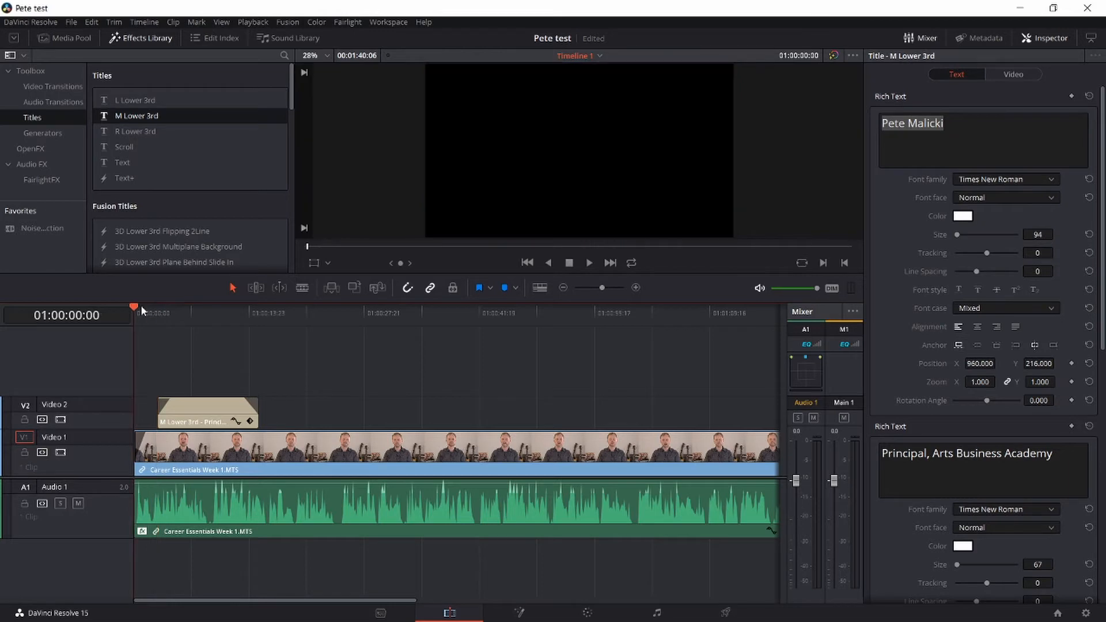
{"action": "key", "text": "space"}
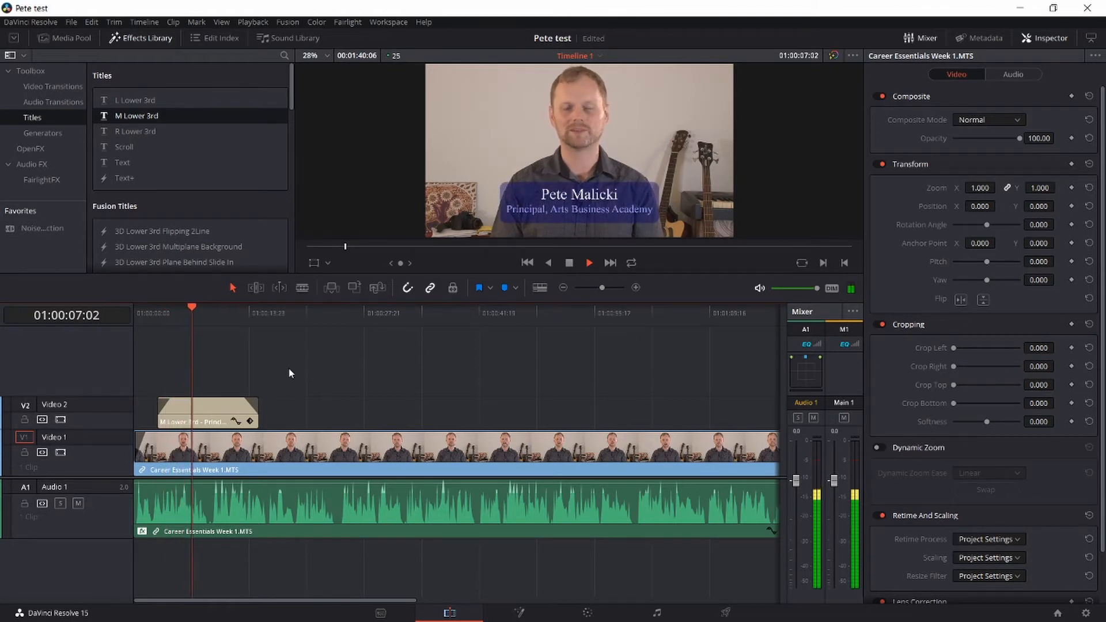
{"action": "key", "text": "space"}
{"action": "left_click", "coordinate": [256, 410]}
{"action": "left_click_drag", "start_coordinate": [255, 410], "coordinate": [221, 412]}
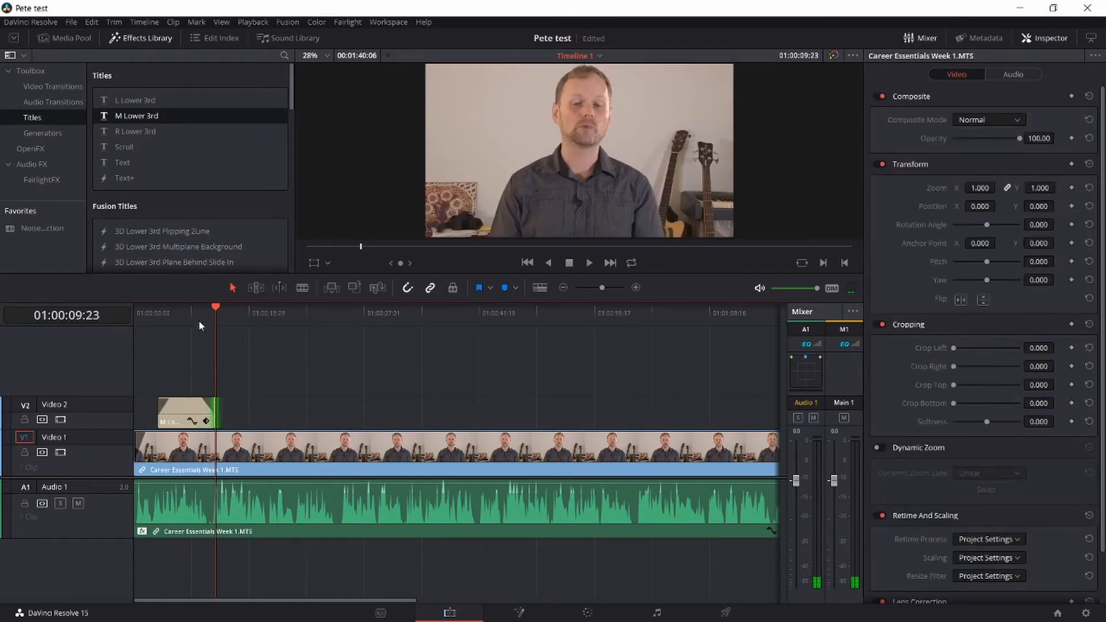
Step: Play back the shortened title with its fades and return the playhead to about 01:00:06:04
{"action": "left_click", "coordinate": [175, 308]}
{"action": "key", "text": "space"}
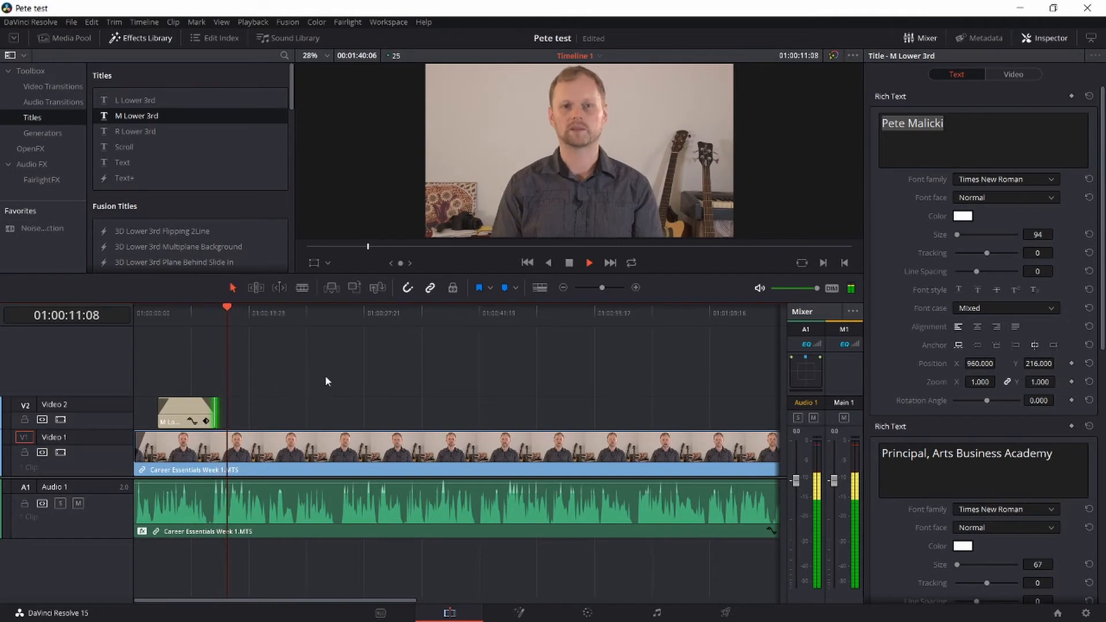
{"action": "key", "text": "space"}
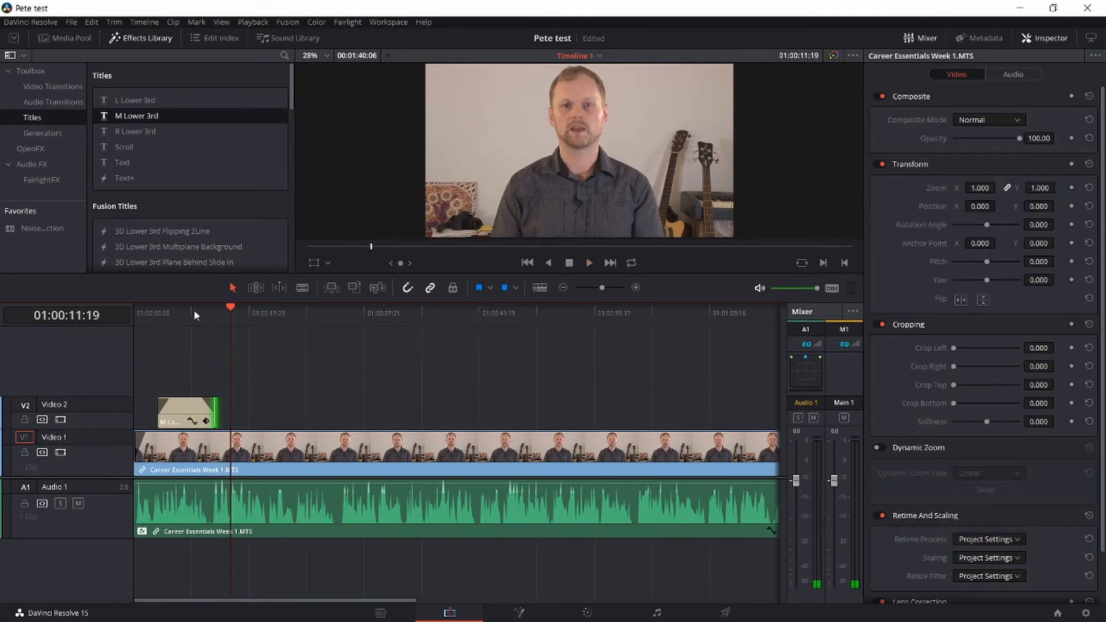
{"action": "mouse_move", "coordinate": [194, 311]}
{"action": "left_mouse_down"}
{"action": "mouse_move", "coordinate": [279, 325]}
{"action": "mouse_move", "coordinate": [185, 313]}
{"action": "left_mouse_up"}
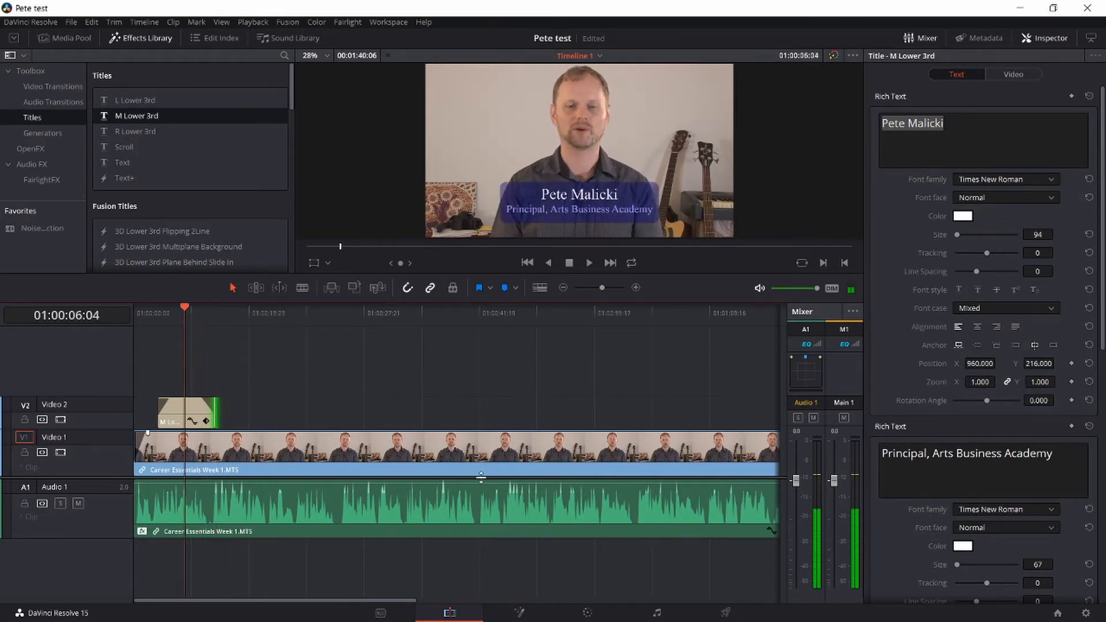
Step: Import Option A.png into the media pool and place it on a new video track above the title clip
{"action": "left_click", "coordinate": [65, 39]}
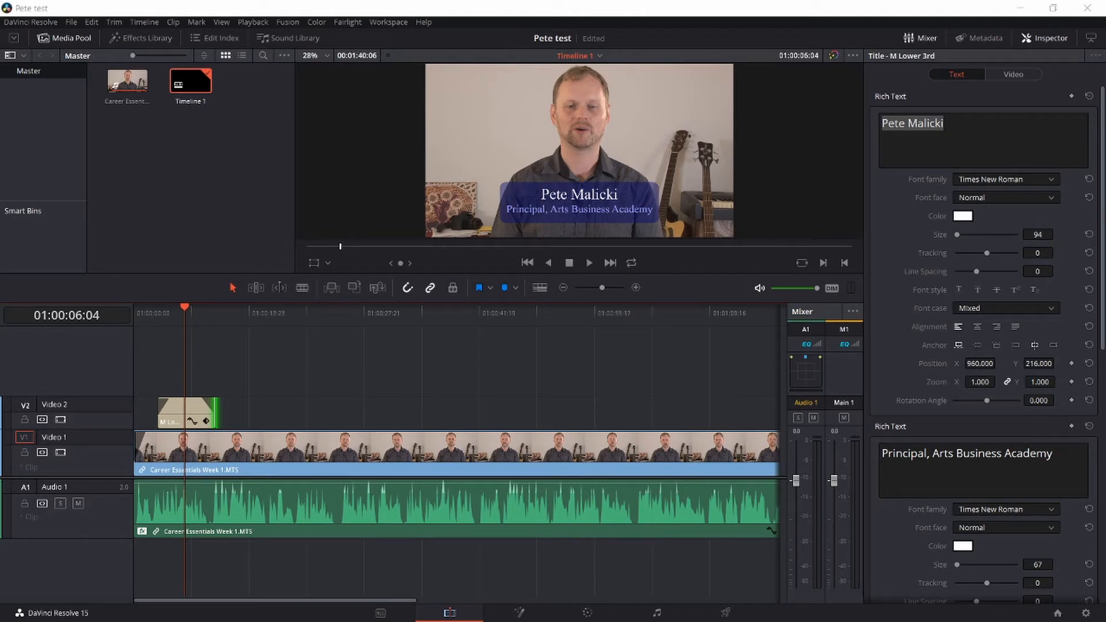
{"action": "left_click_drag", "start_coordinate": [214, 410], "coordinate": [246, 106]}
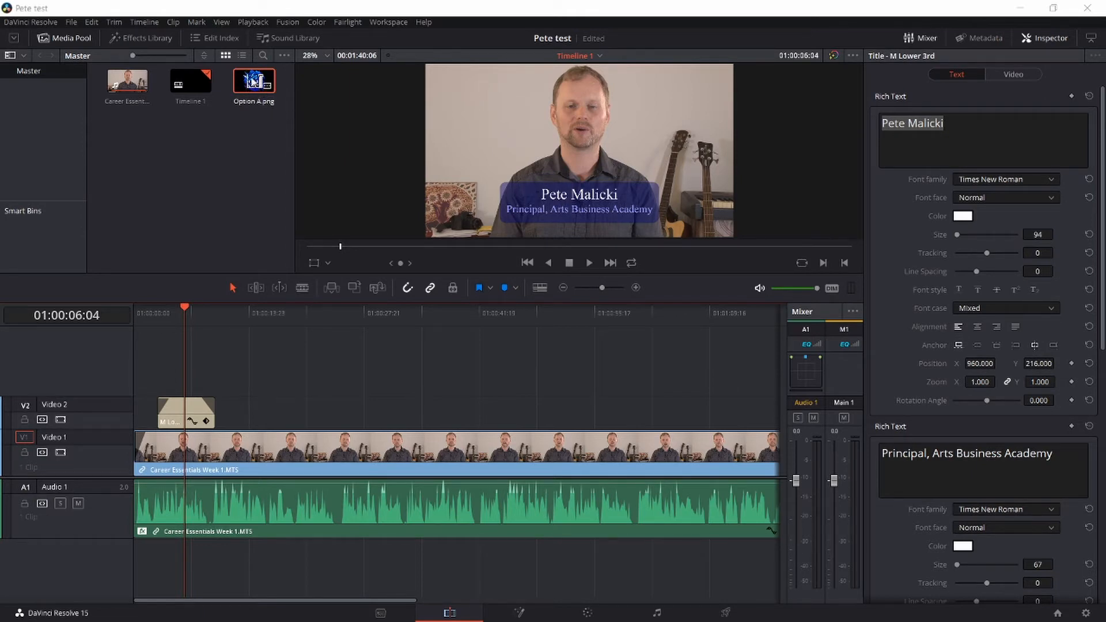
{"action": "left_click_drag", "start_coordinate": [252, 82], "coordinate": [165, 384]}
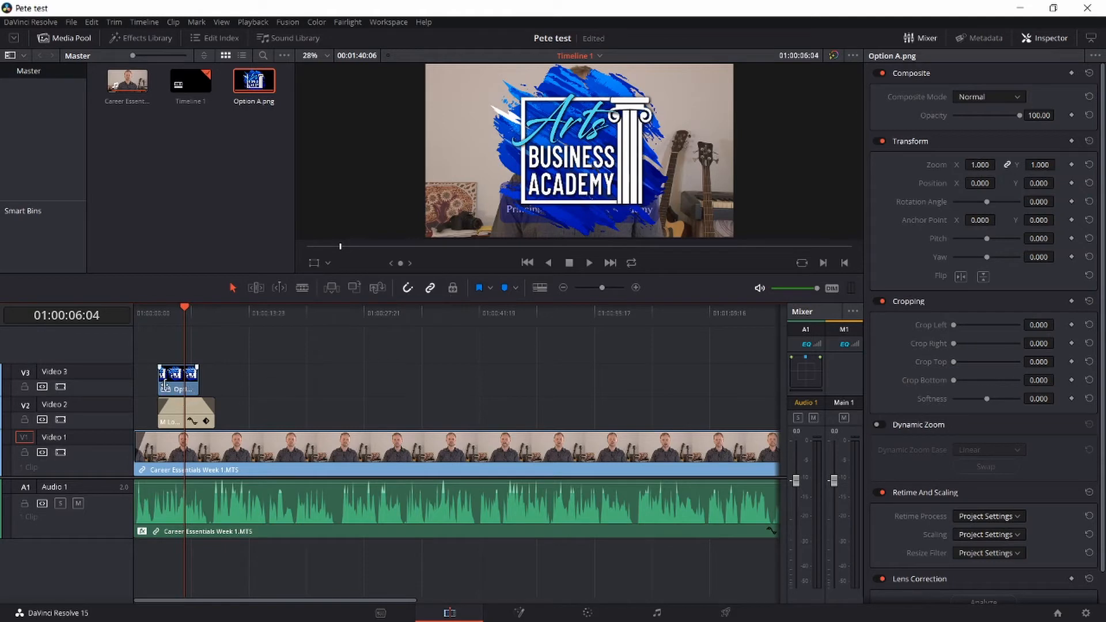
Step: Start the Option A.png clip slightly after the title's start and extend its end to match the end of the main video
{"action": "mouse_move", "coordinate": [168, 381]}
{"action": "left_mouse_down"}
{"action": "mouse_move", "coordinate": [312, 393]}
{"action": "mouse_move", "coordinate": [214, 379]}
{"action": "mouse_move", "coordinate": [169, 386]}
{"action": "mouse_move", "coordinate": [195, 386]}
{"action": "mouse_move", "coordinate": [180, 390]}
{"action": "left_mouse_up"}
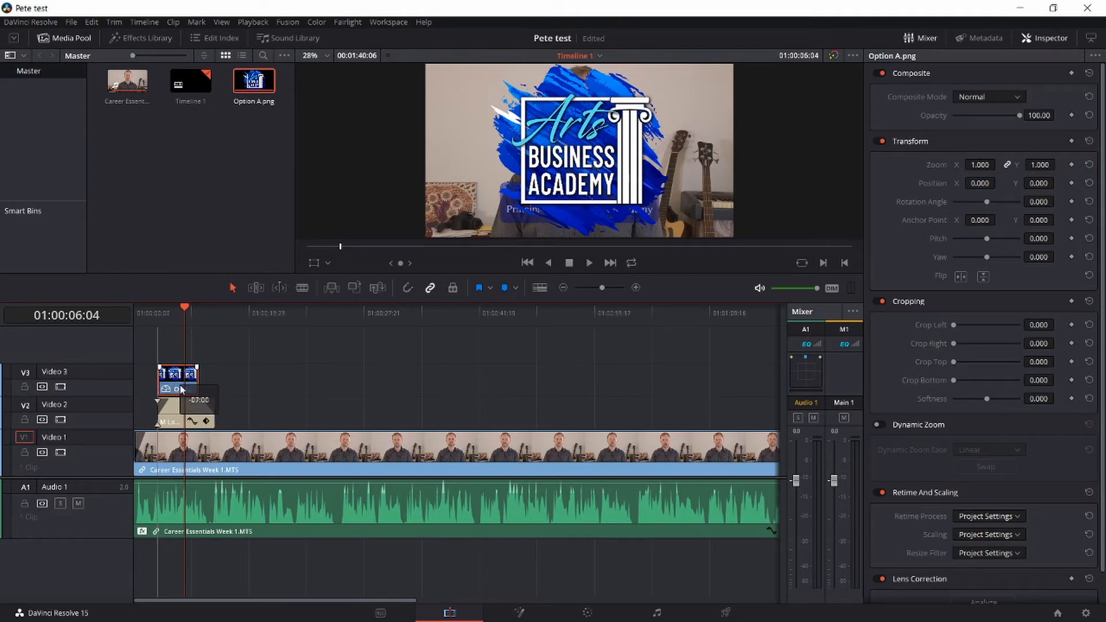
{"action": "left_click_drag", "start_coordinate": [180, 389], "coordinate": [749, 378]}
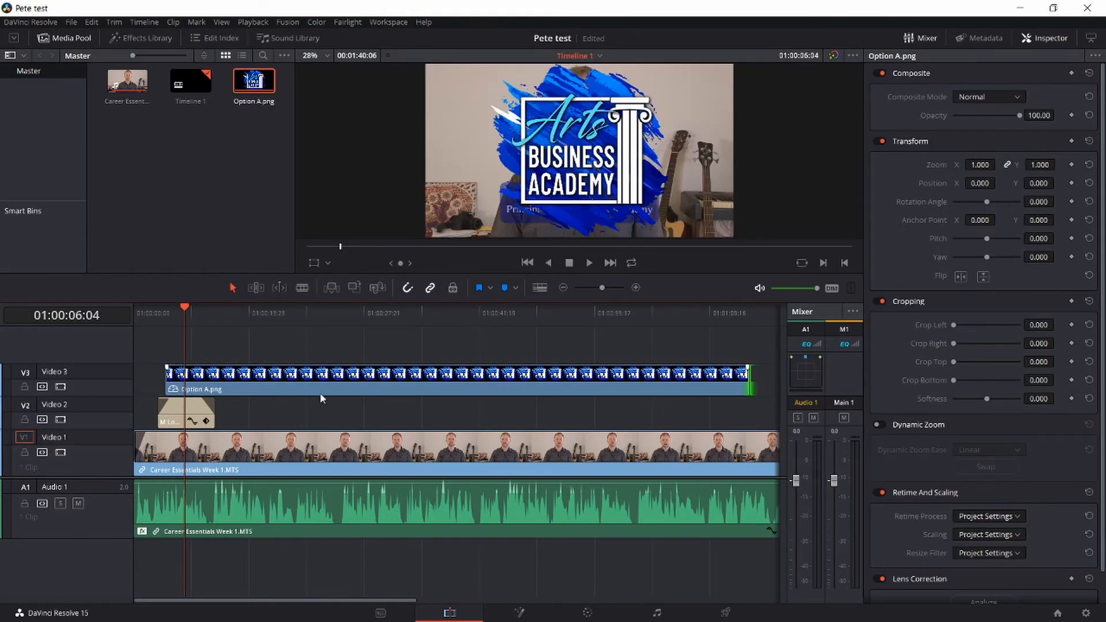
{"action": "left_click", "coordinate": [1092, 38]}
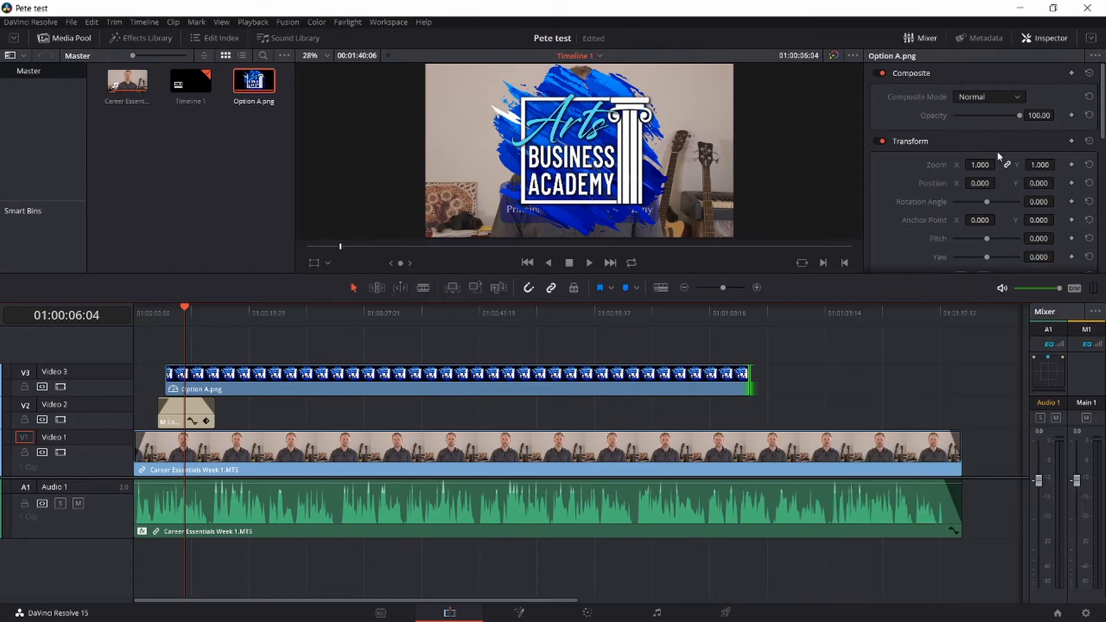
{"action": "left_click_drag", "start_coordinate": [749, 381], "coordinate": [961, 381]}
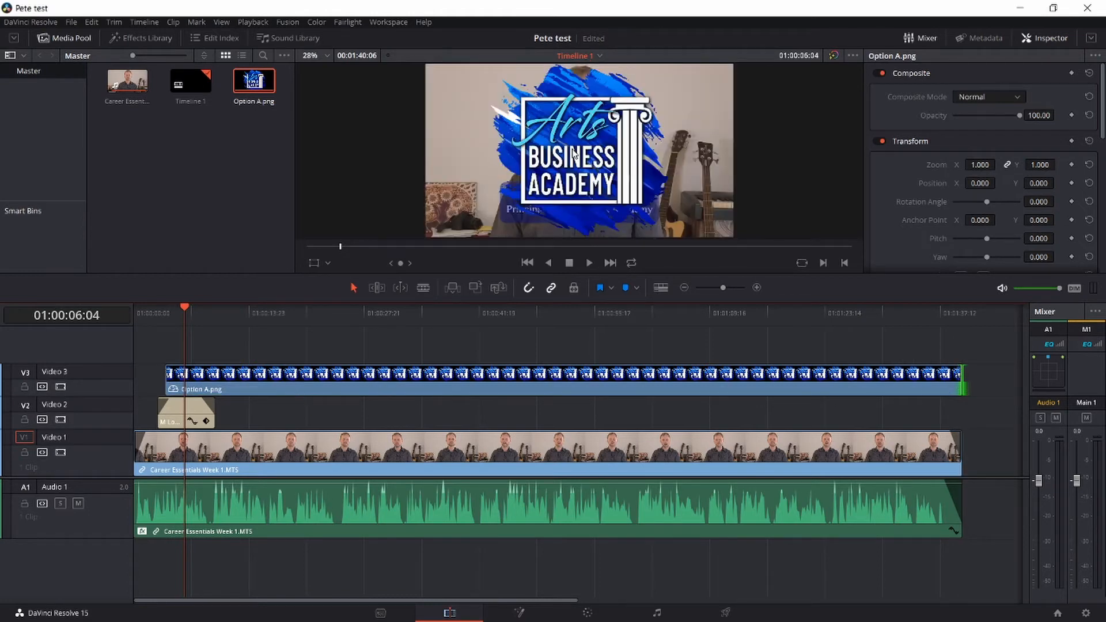
Step: Select the Option A.png clip, scale it to a zoom of 0.340 and position it at X 730, Y 328
{"action": "left_click", "coordinate": [264, 387]}
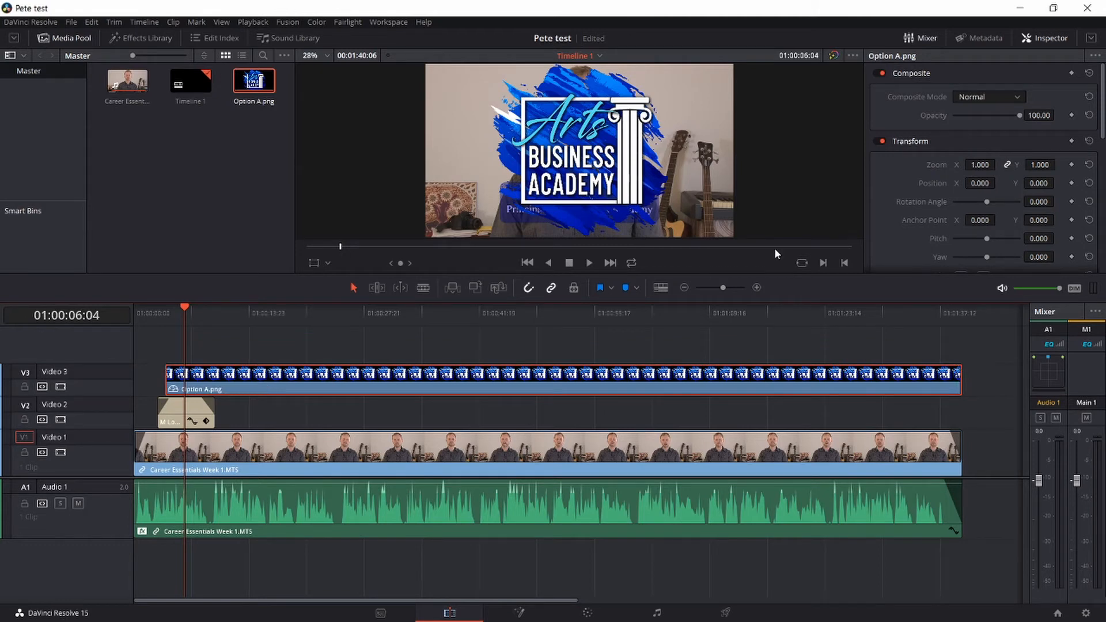
{"action": "left_click", "coordinate": [300, 417]}
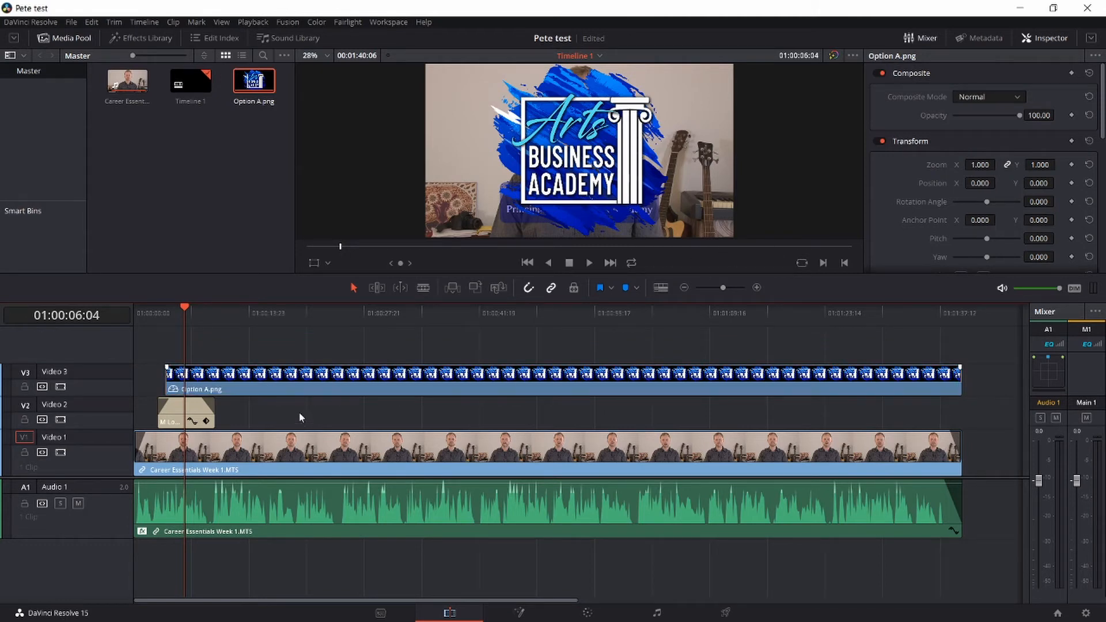
{"action": "left_click", "coordinate": [280, 381]}
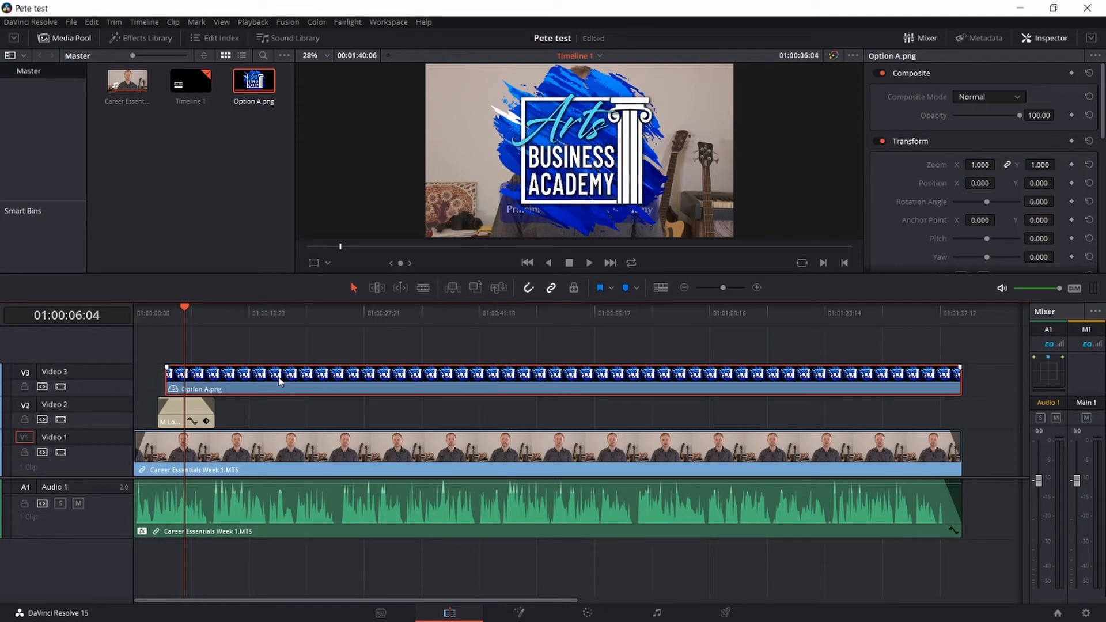
{"action": "left_click", "coordinate": [1042, 39]}
{"action": "left_click", "coordinate": [1049, 41]}
{"action": "left_click", "coordinate": [1091, 38]}
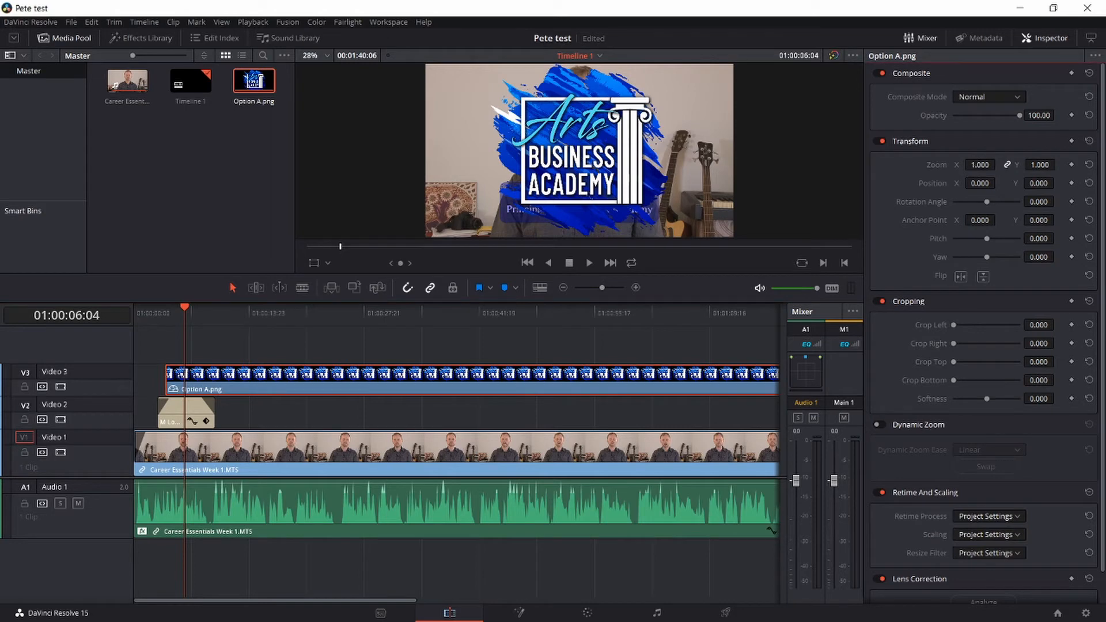
{"action": "mouse_move", "coordinate": [978, 165]}
{"action": "left_mouse_down"}
{"action": "mouse_move", "coordinate": [998, 164]}
{"action": "mouse_move", "coordinate": [958, 165]}
{"action": "mouse_move", "coordinate": [1000, 165]}
{"action": "mouse_move", "coordinate": [980, 184]}
{"action": "mouse_move", "coordinate": [999, 184]}
{"action": "mouse_move", "coordinate": [988, 183]}
{"action": "left_mouse_up"}
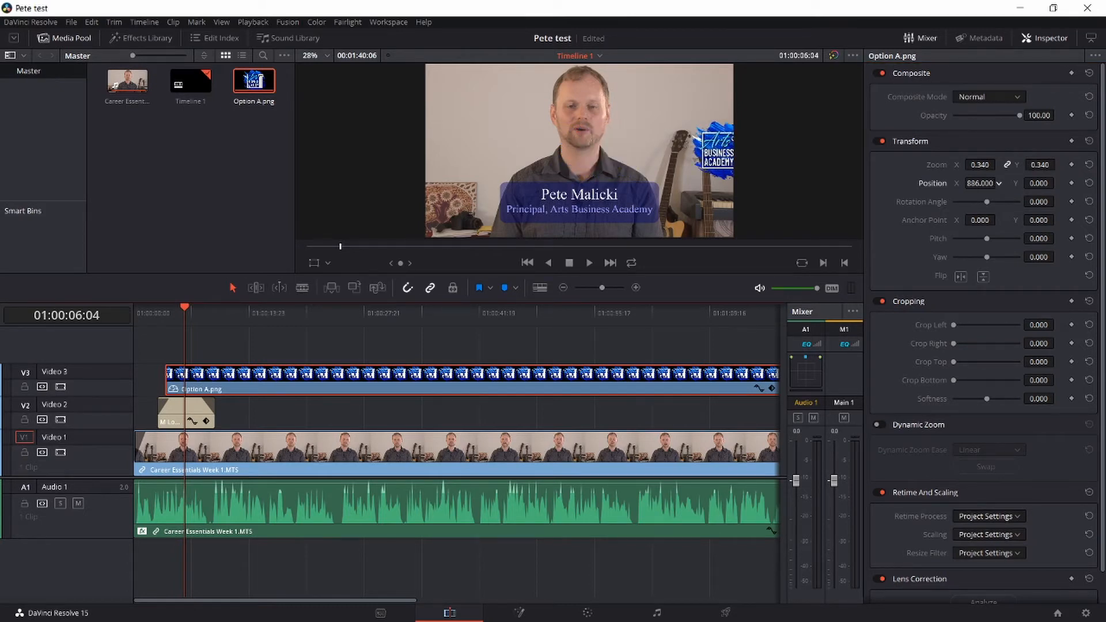
{"action": "right_click", "coordinate": [392, 316]}
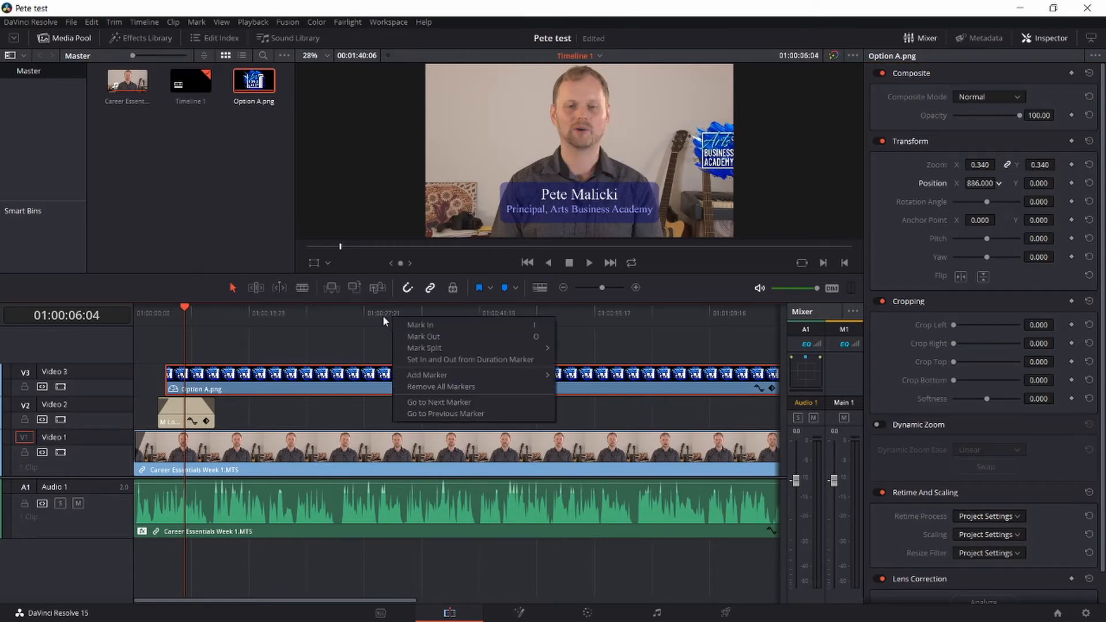
{"action": "left_click", "coordinate": [984, 187]}
{"action": "left_click_drag", "start_coordinate": [984, 183], "coordinate": [976, 184]}
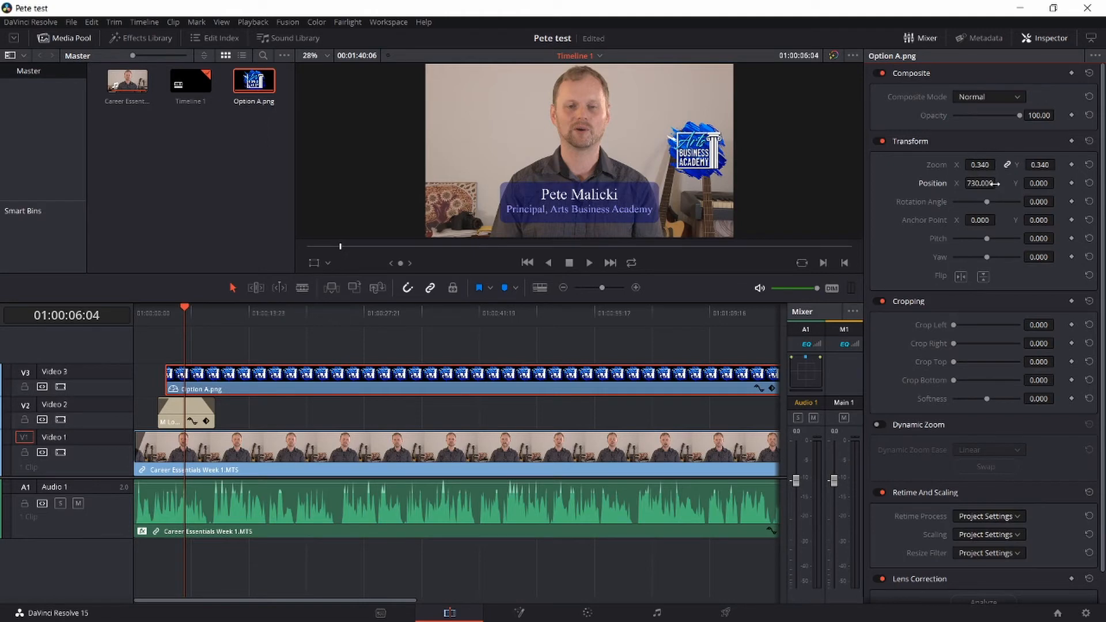
{"action": "left_click_drag", "start_coordinate": [1045, 185], "coordinate": [1057, 183]}
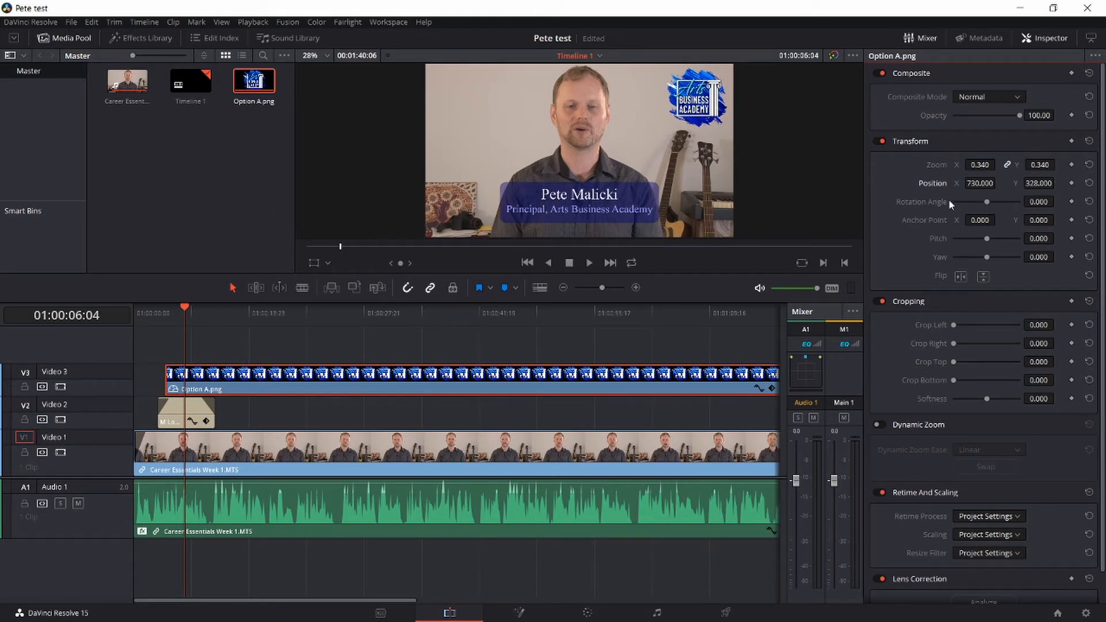
Step: Set the logo's zoom to 0.260 and its position to X 766, Y 356
{"action": "left_click_drag", "start_coordinate": [979, 165], "coordinate": [999, 166]}
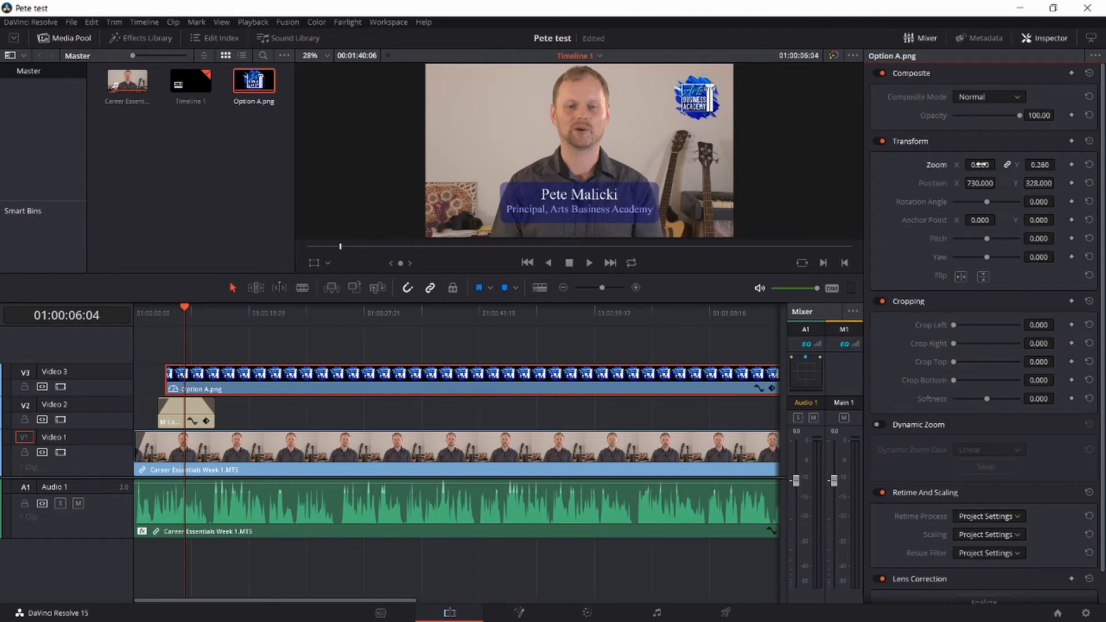
{"action": "left_click_drag", "start_coordinate": [1040, 183], "coordinate": [1058, 184]}
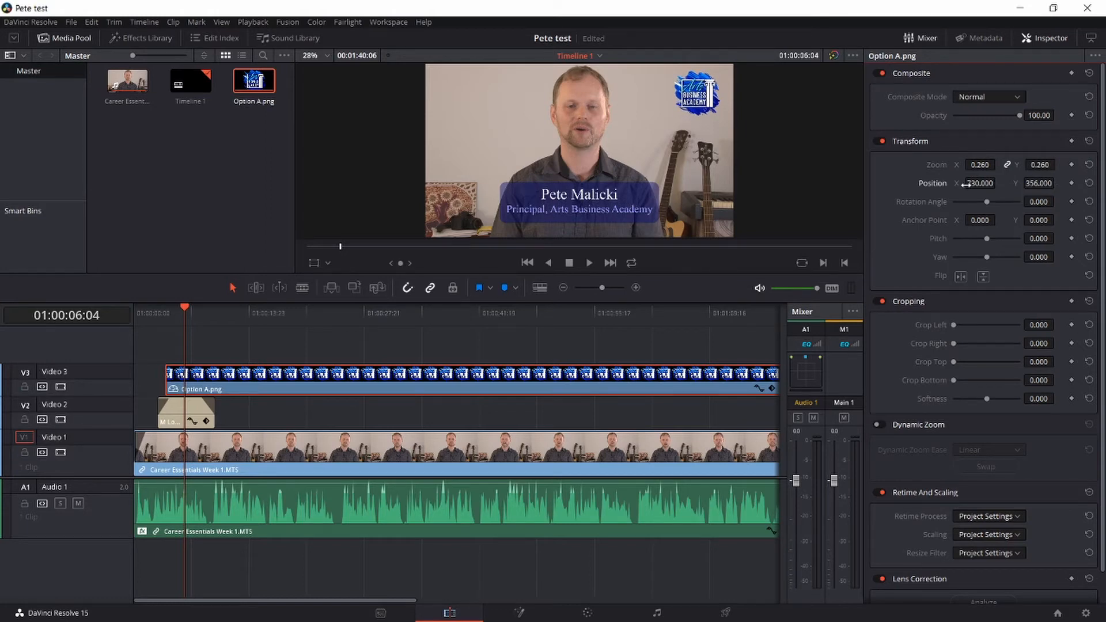
{"action": "left_click_drag", "start_coordinate": [967, 185], "coordinate": [998, 183]}
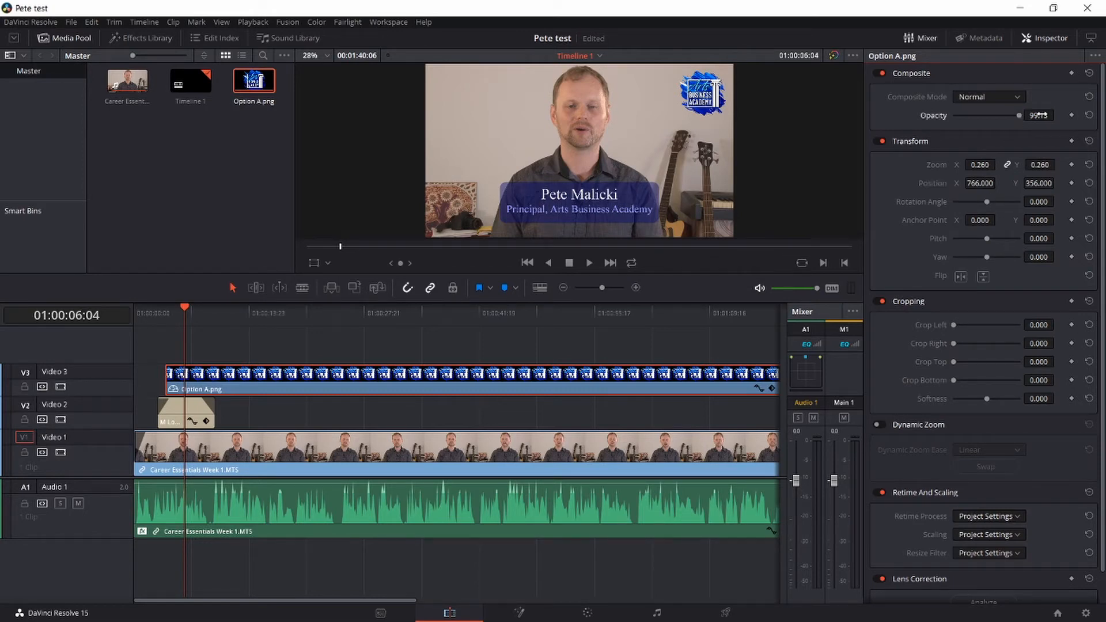
Step: Lower the logo's opacity to about 47
{"action": "left_click_drag", "start_coordinate": [1018, 113], "coordinate": [975, 115]}
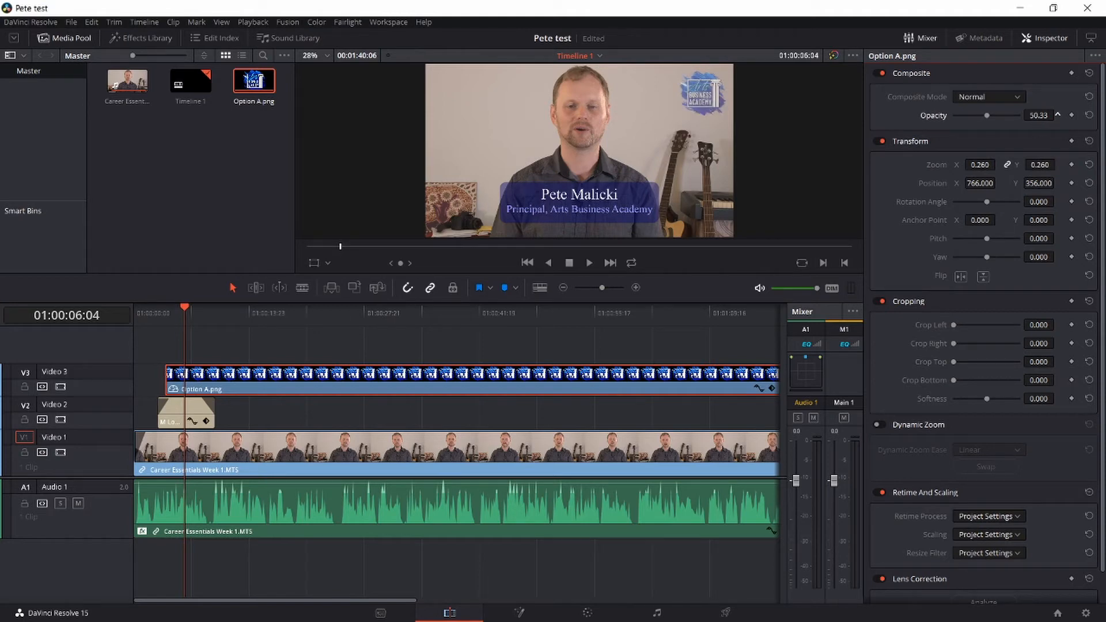
{"action": "left_click_drag", "start_coordinate": [987, 115], "coordinate": [984, 116]}
Step: Scrub through the opening and add a short fade-in to the start of the logo clip
{"action": "left_click_drag", "start_coordinate": [183, 309], "coordinate": [157, 314]}
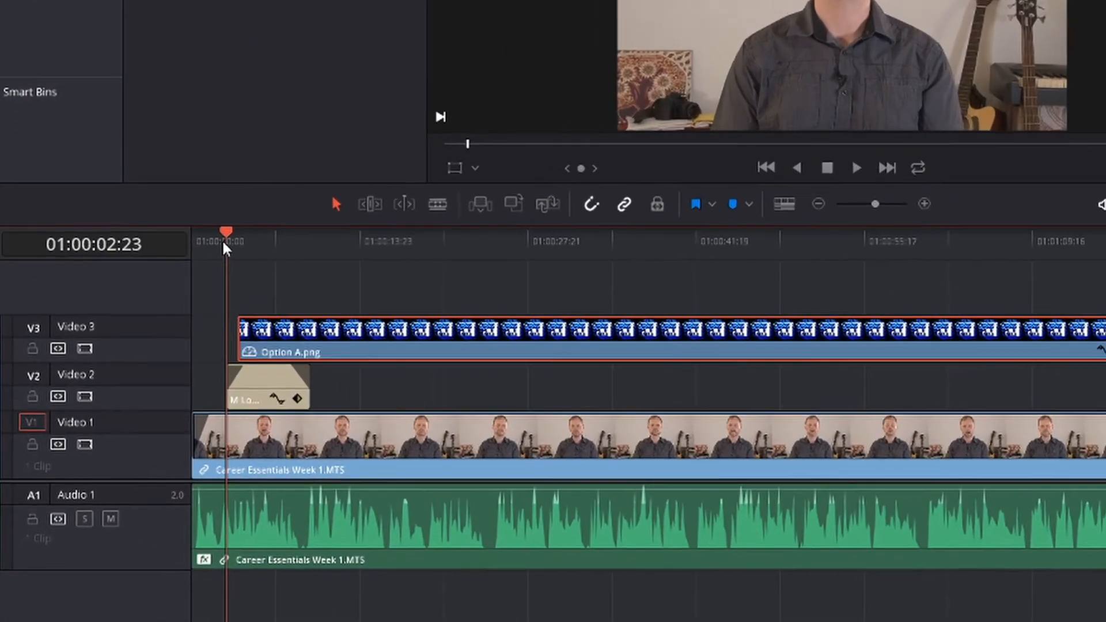
{"action": "left_click_drag", "start_coordinate": [222, 240], "coordinate": [208, 245]}
{"action": "key", "text": "Home"}
{"action": "left_click", "coordinate": [209, 242]}
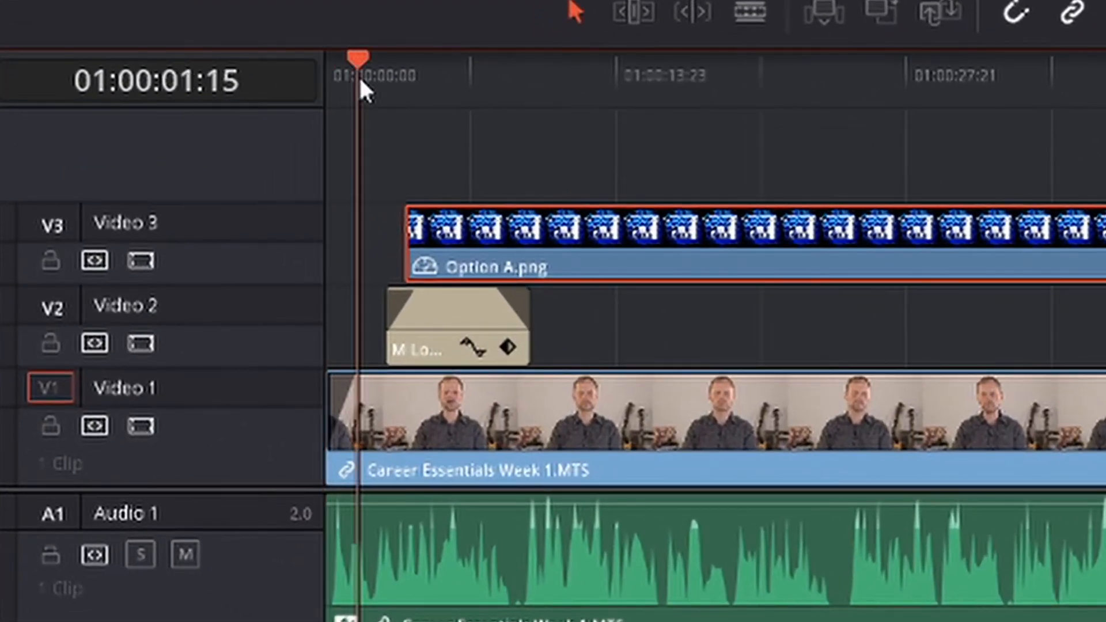
{"action": "key", "text": "Home"}
{"action": "left_click_drag", "start_coordinate": [349, 75], "coordinate": [390, 68]}
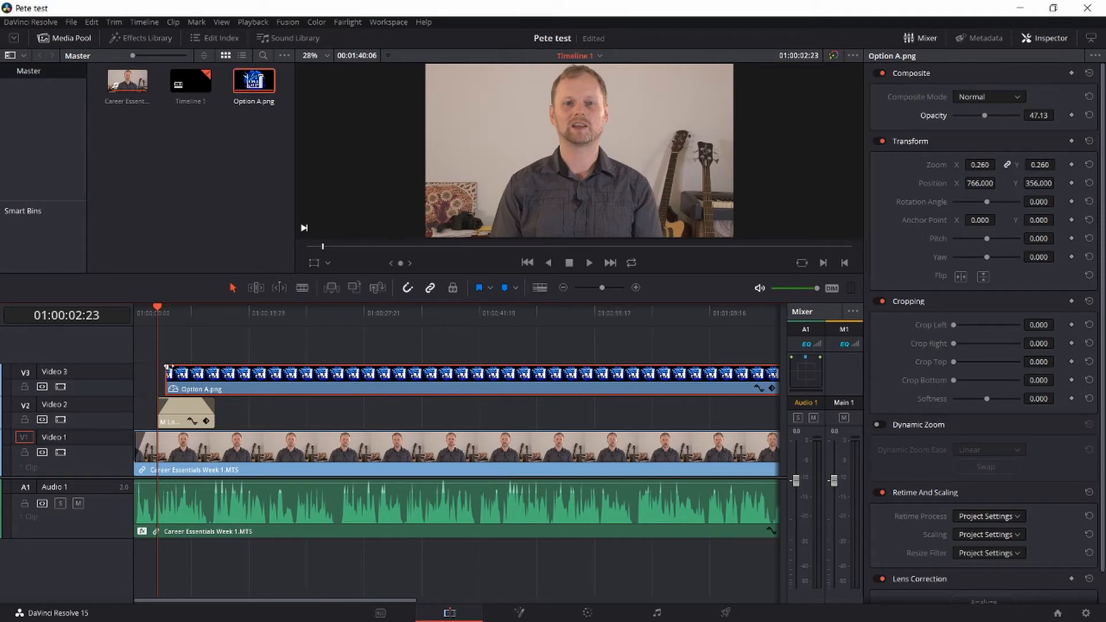
{"action": "left_click_drag", "start_coordinate": [167, 366], "coordinate": [184, 367]}
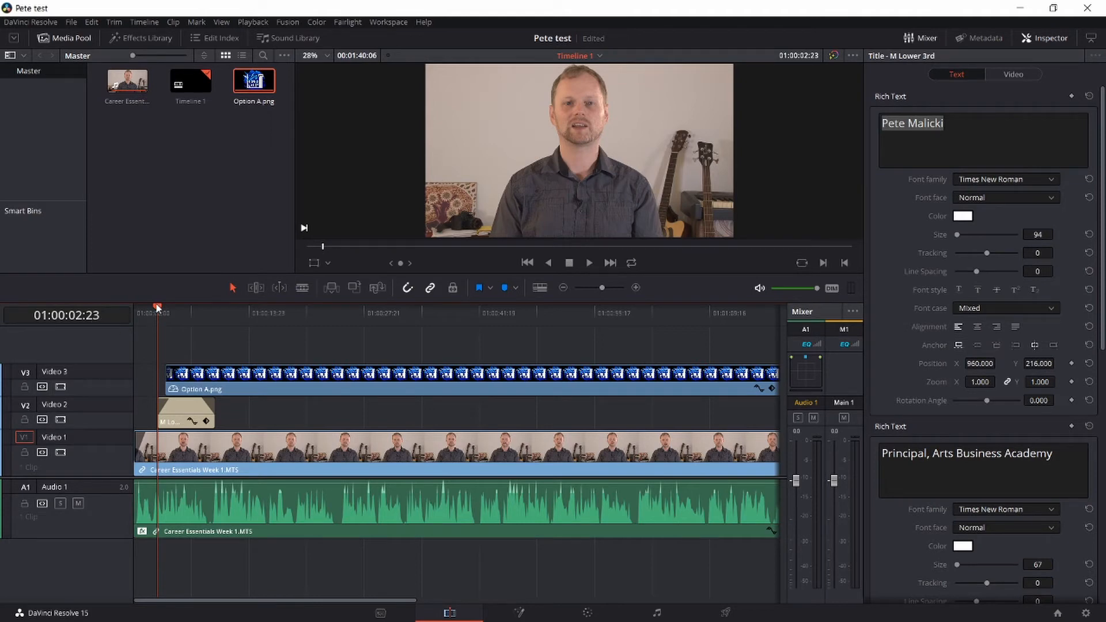
Step: Return to the start of the timeline and play the opening to check the video's fade-in
{"action": "left_click_drag", "start_coordinate": [156, 302], "coordinate": [133, 312]}
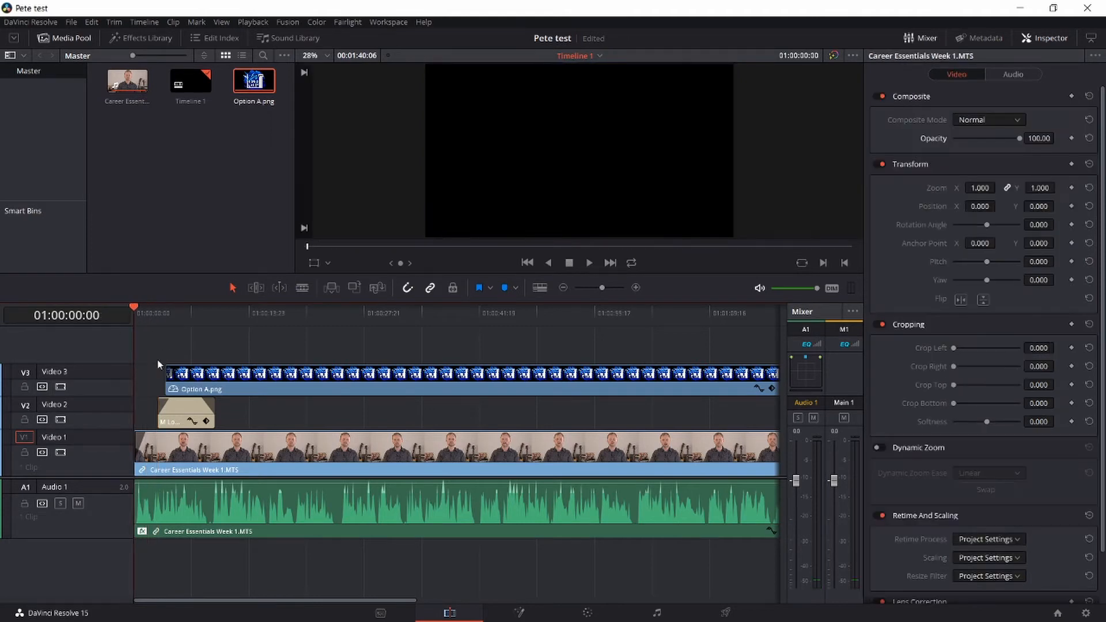
{"action": "key", "text": "Right"}
{"action": "key", "text": "Right"}
{"action": "key", "text": "Right"}
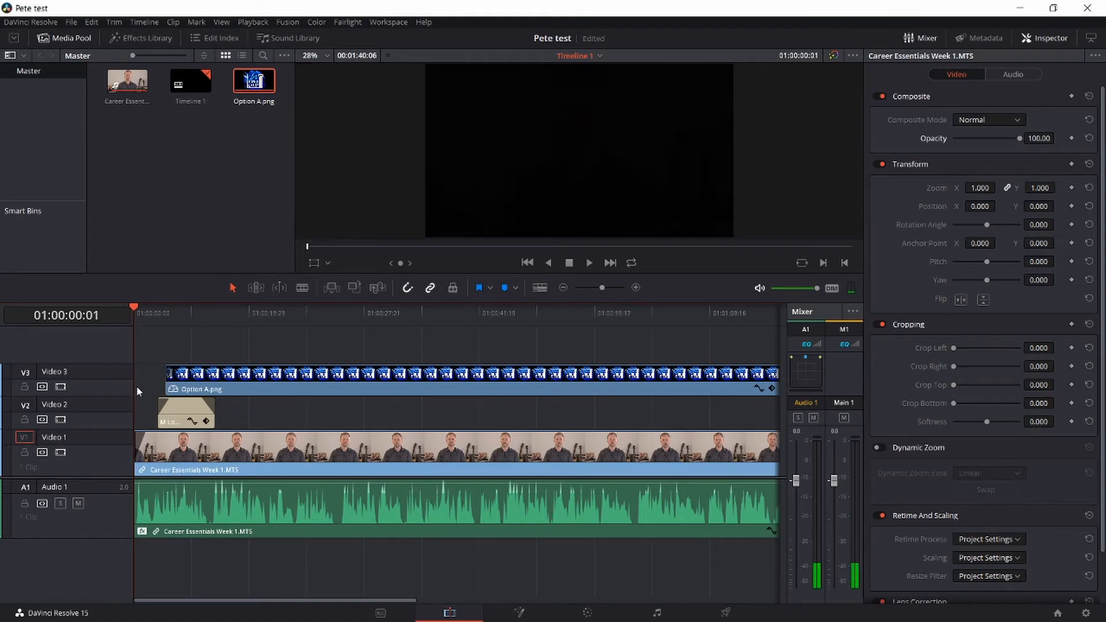
{"action": "key", "text": "Left"}
{"action": "key", "text": "Left"}
{"action": "key", "text": "Left"}
{"action": "key", "text": "space"}
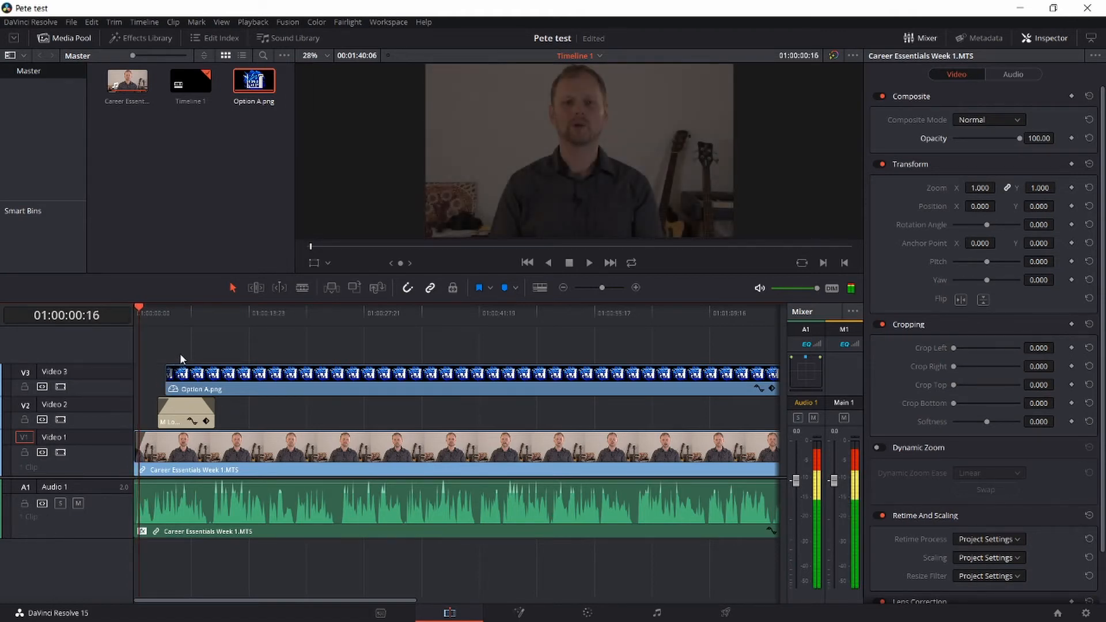
Step: Step frame by frame back and forth through the video's opening fade-in, ending at 01:00:01:24
{"action": "key", "text": "Right"}
{"action": "key", "text": "Right"}
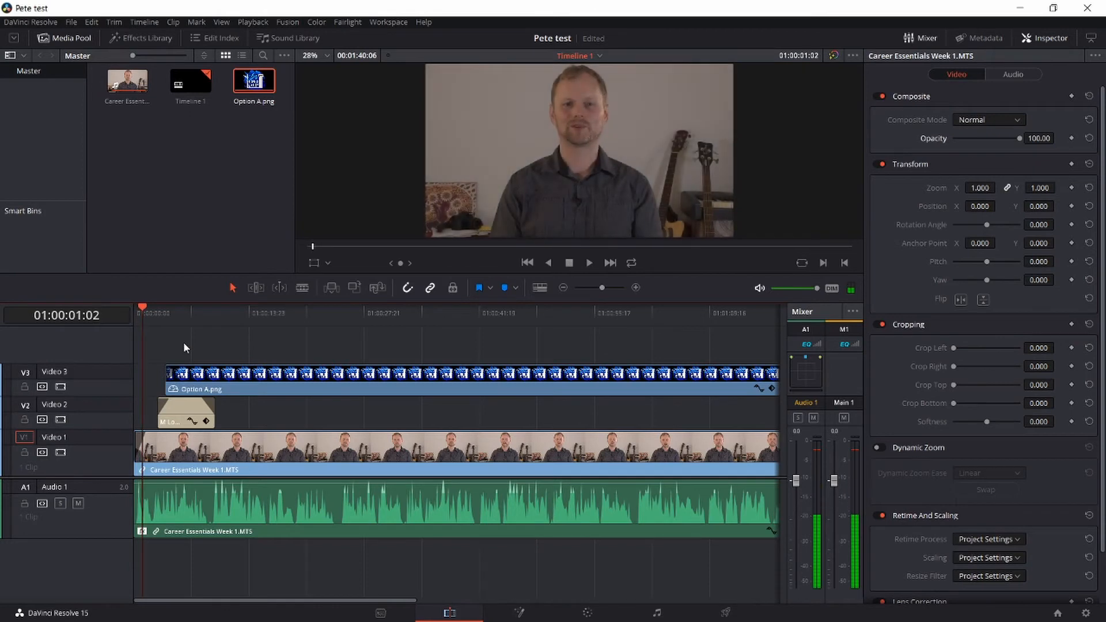
{"action": "key", "text": "Left"}
{"action": "key", "text": "Left"}
{"action": "key", "text": "Left"}
{"action": "key", "text": "Right"}
{"action": "key", "text": "Left"}
{"action": "key", "text": "Left"}
{"action": "key", "text": "Left"}
{"action": "key", "text": "Left"}
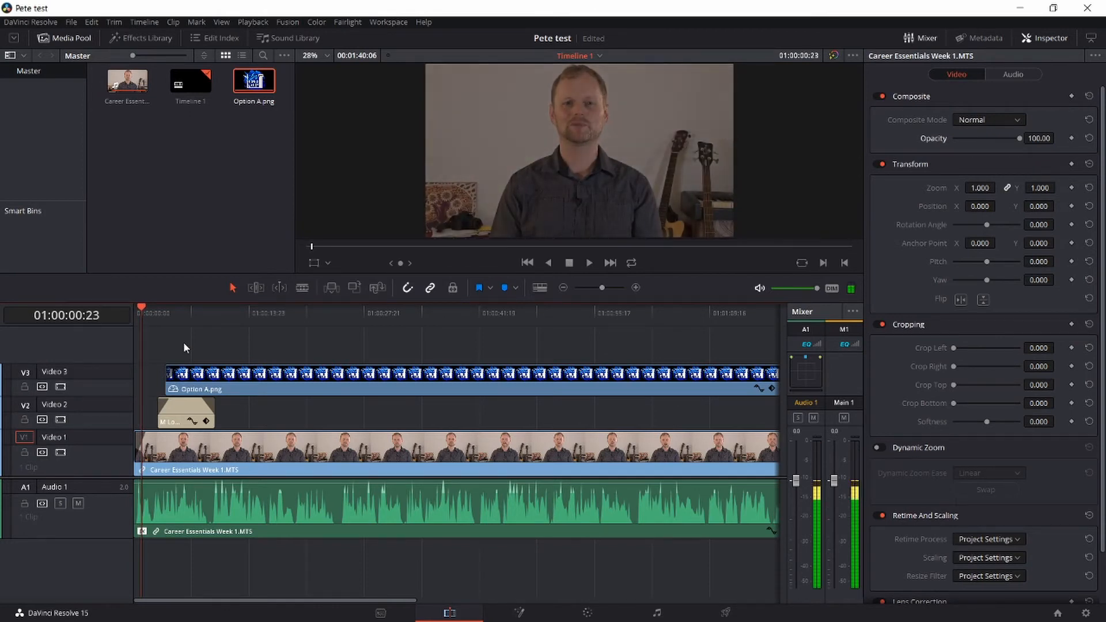
{"action": "key", "text": "Right"}
{"action": "key", "text": "Right"}
{"action": "key", "text": "Right"}
{"action": "key", "text": "Right"}
{"action": "key", "text": "Left"}
{"action": "key", "text": "Left"}
{"action": "key", "text": "Left"}
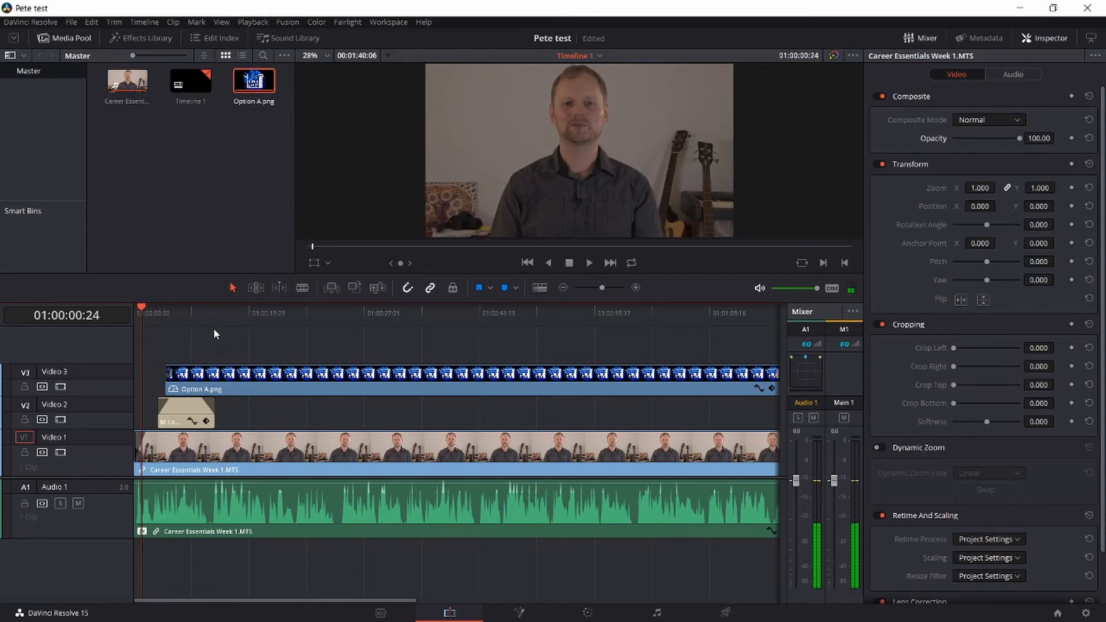
{"action": "key", "text": "Right"}
{"action": "key", "text": "Right"}
{"action": "key", "text": "Right"}
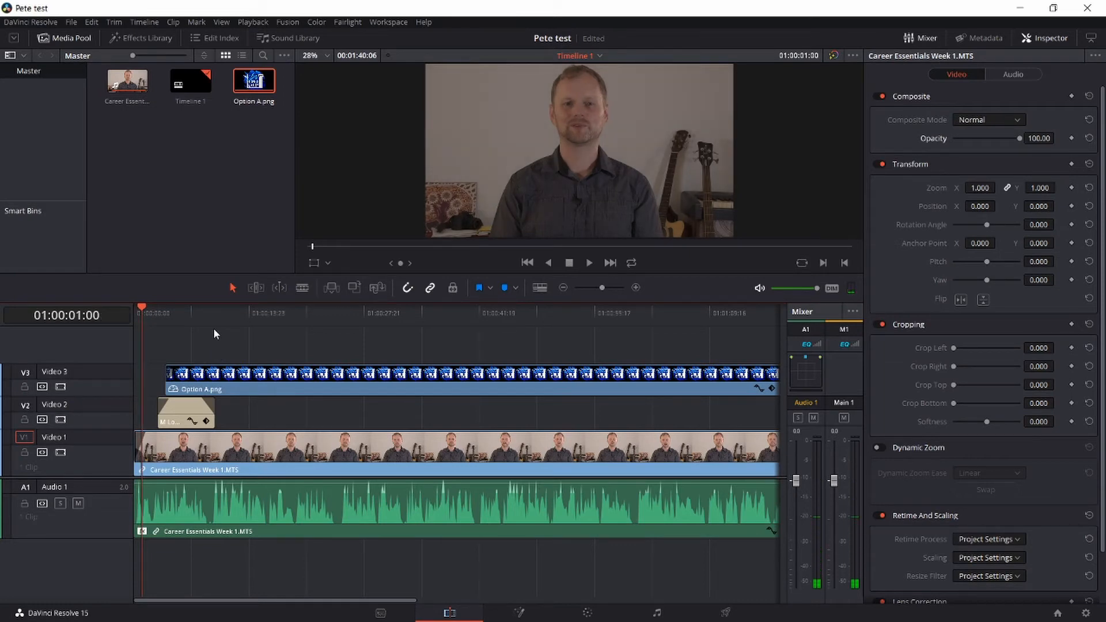
{"action": "key", "text": "Right"}
{"action": "key", "text": "Right"}
{"action": "key", "text": "Right"}
{"action": "key", "text": "Right"}
{"action": "key", "text": "Right"}
{"action": "key", "text": "Right"}
{"action": "key", "text": "Right"}
{"action": "key", "text": "Right"}
{"action": "key", "text": "Right"}
{"action": "key", "text": "Right"}
{"action": "key", "text": "Right"}
{"action": "key", "text": "Right"}
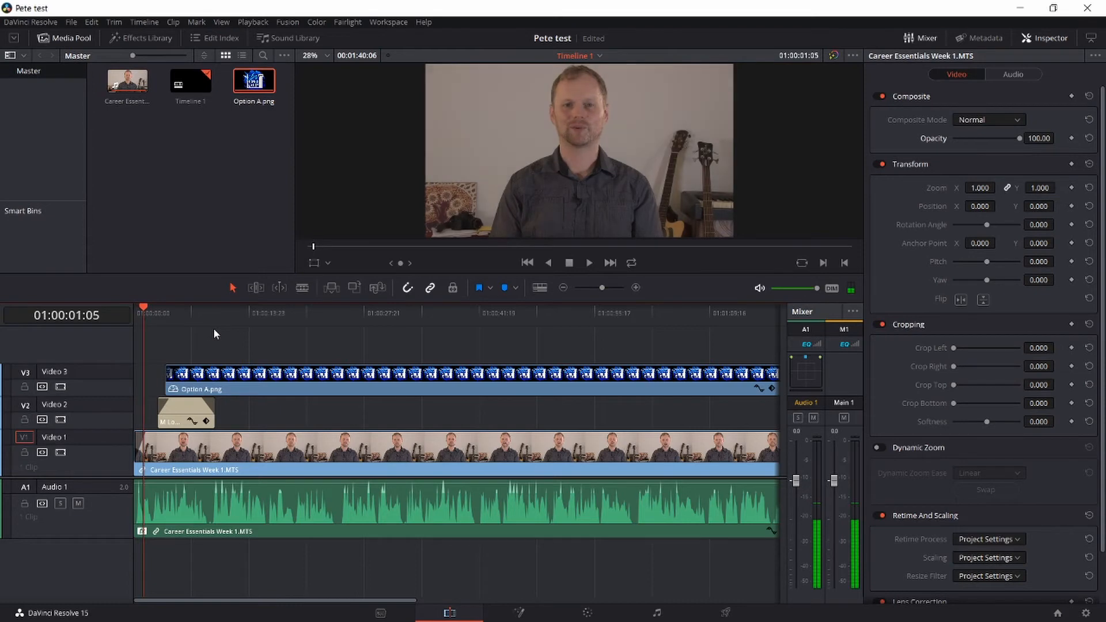
{"action": "key", "text": "Right"}
{"action": "key", "text": "Right"}
{"action": "key", "text": "Right"}
{"action": "key", "text": "Right"}
{"action": "key", "text": "Right"}
{"action": "key", "text": "Right"}
{"action": "key", "text": "Right"}
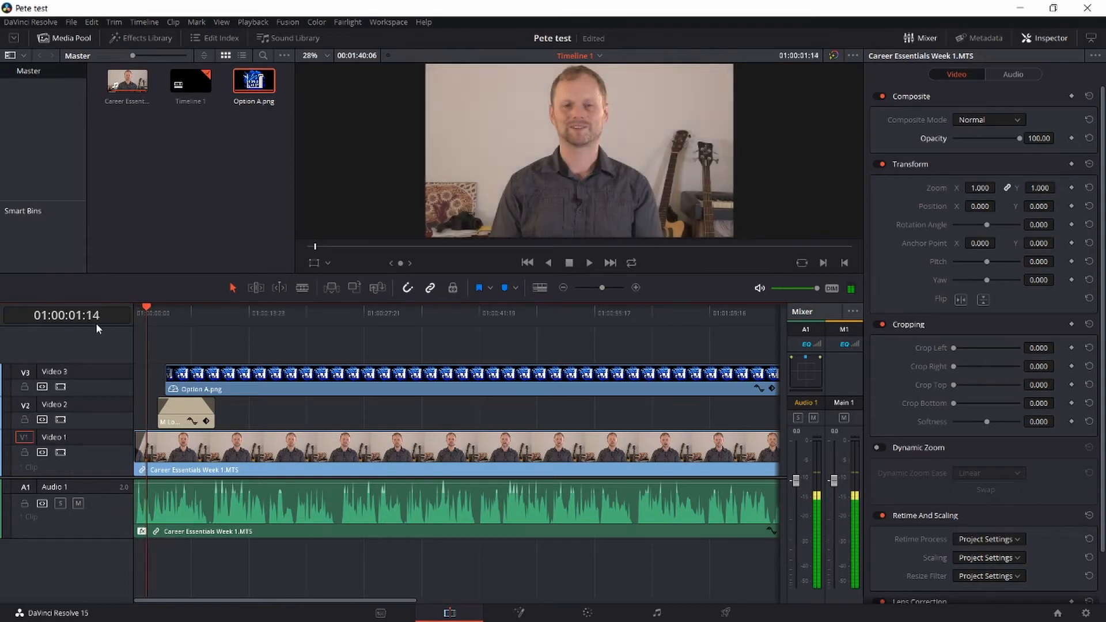
{"action": "key", "text": "Right"}
{"action": "key", "text": "Right"}
{"action": "key", "text": "Right"}
{"action": "key", "text": "Right"}
{"action": "key", "text": "Right"}
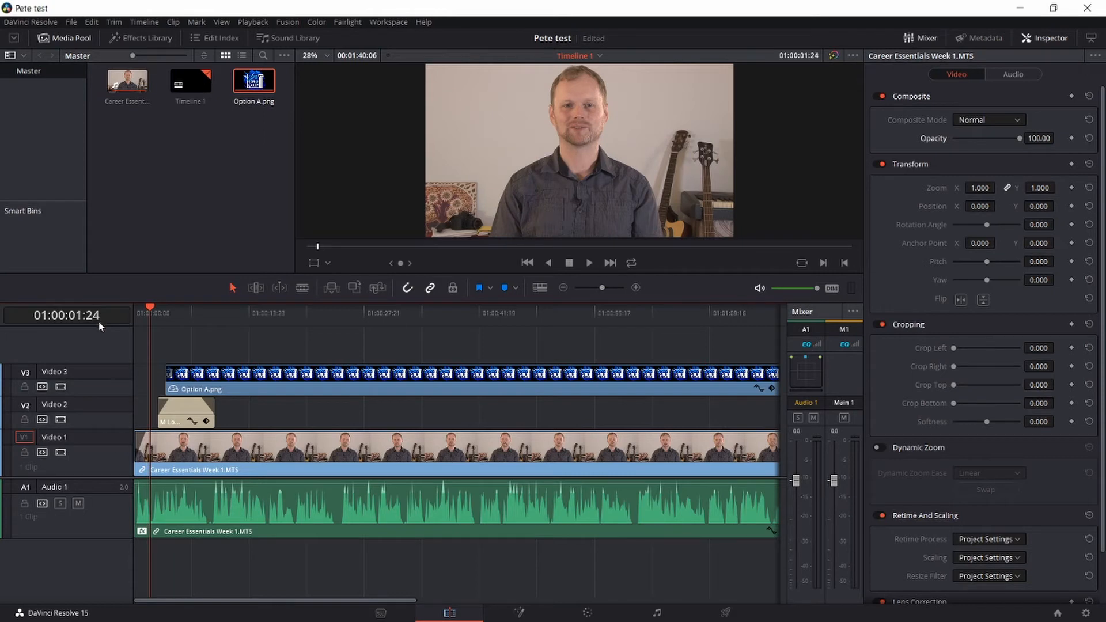
{"action": "key", "text": "Left"}
{"action": "key", "text": "Left"}
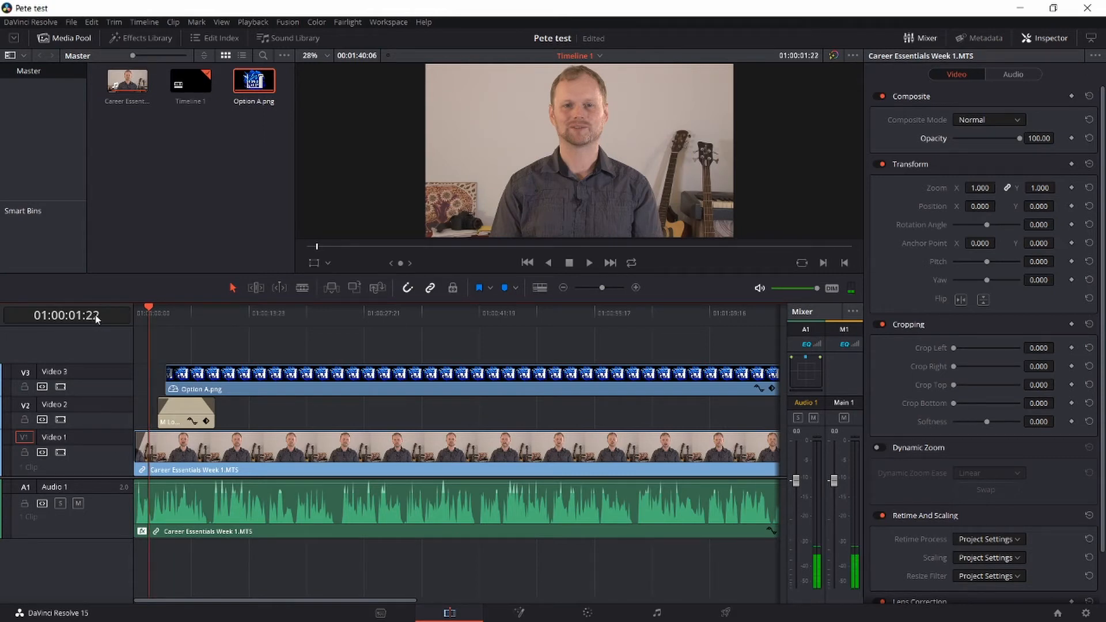
{"action": "key", "text": "Right"}
{"action": "key", "text": "Right"}
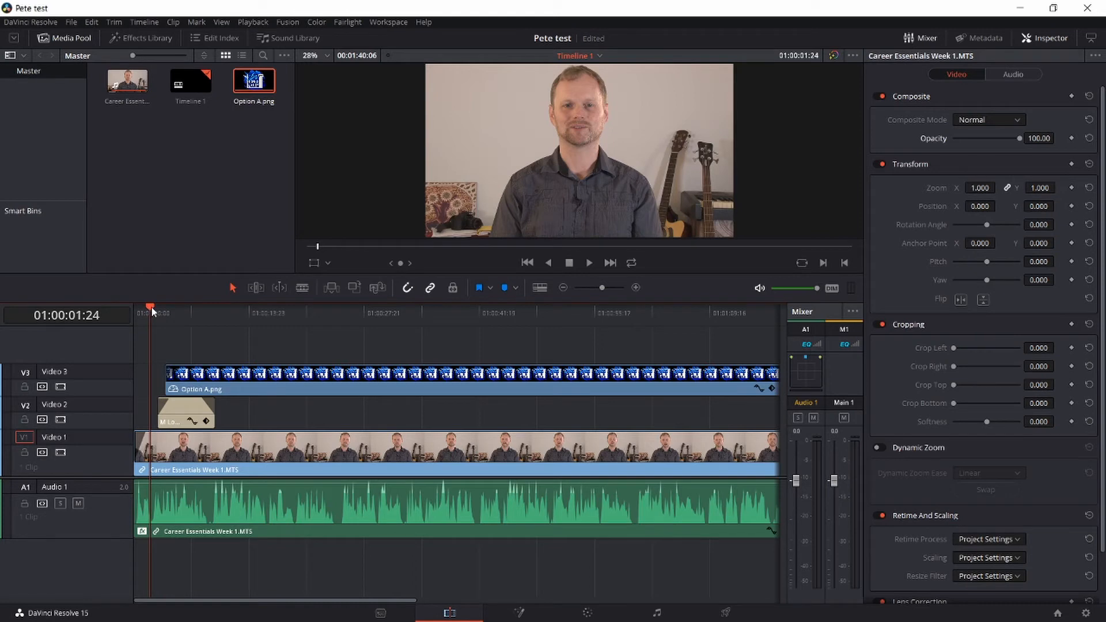
Step: Turn off snapping, place the playhead at 01:00:02:07, and play through the name title's and logo's fades up to about 01:00:11:22
{"action": "key", "text": "Down"}
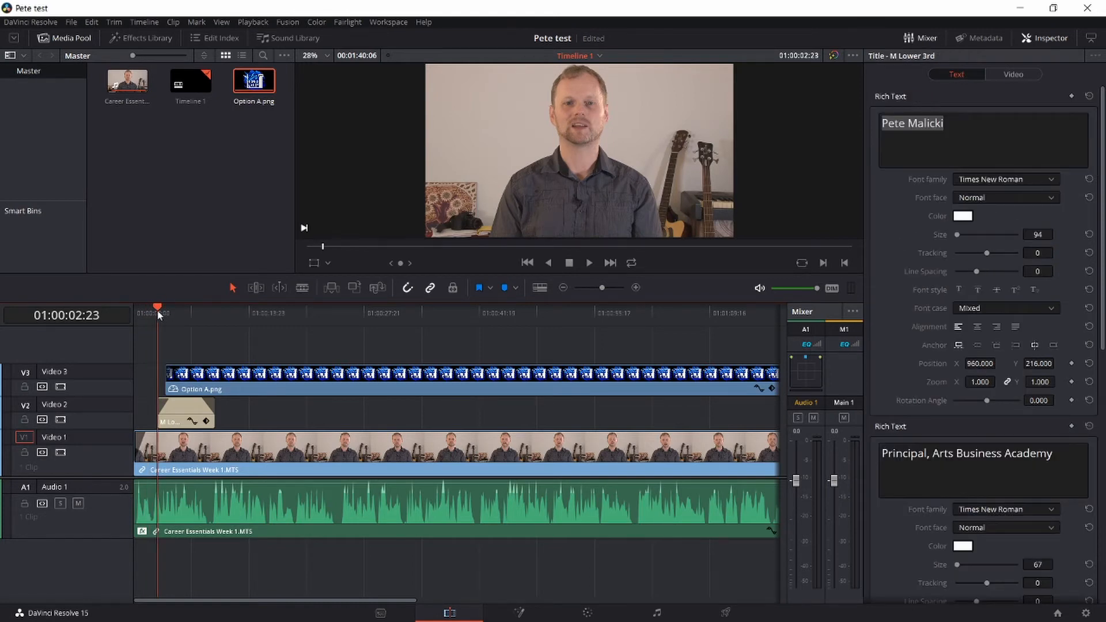
{"action": "mouse_move", "coordinate": [148, 308]}
{"action": "left_mouse_down"}
{"action": "mouse_move", "coordinate": [134, 305]}
{"action": "mouse_move", "coordinate": [153, 311]}
{"action": "left_mouse_up"}
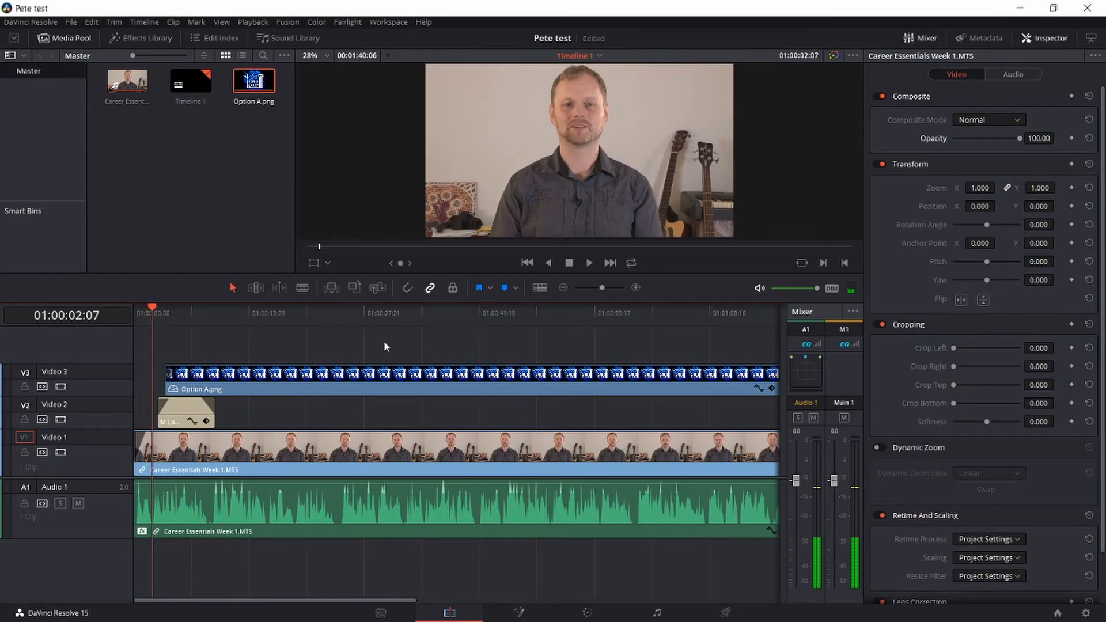
{"action": "key", "text": "space"}
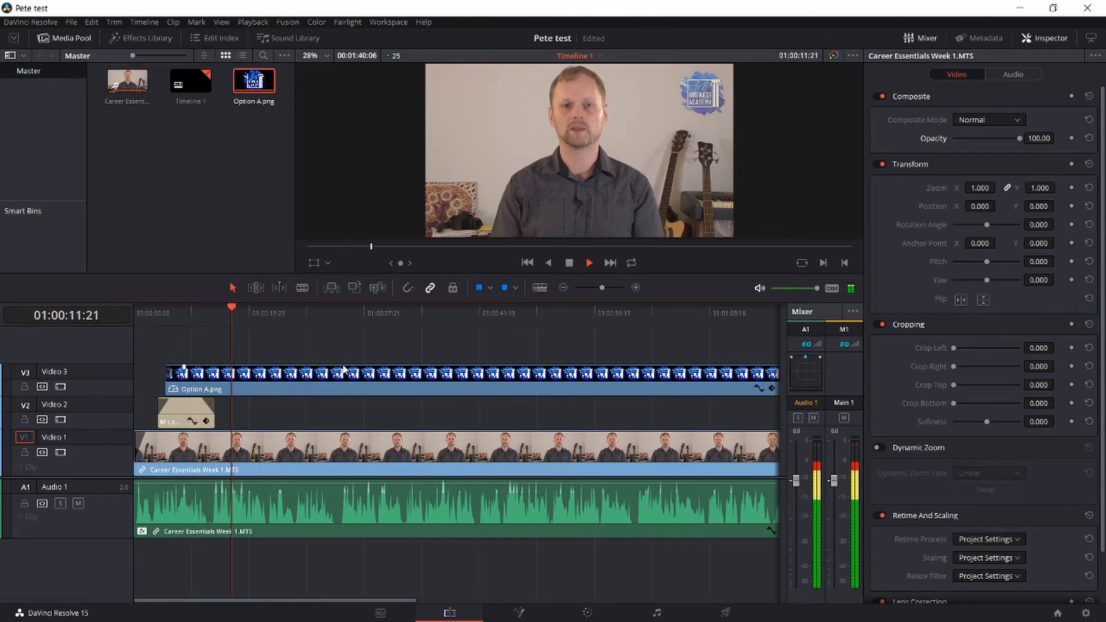
{"action": "left_click", "coordinate": [265, 388]}
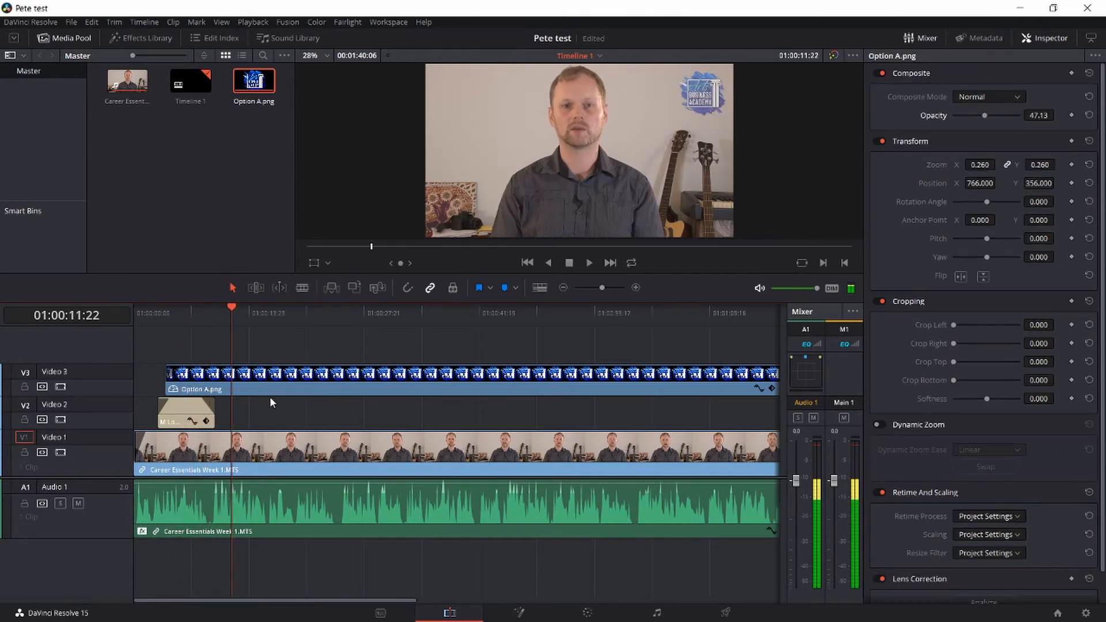
{"action": "left_click", "coordinate": [190, 412]}
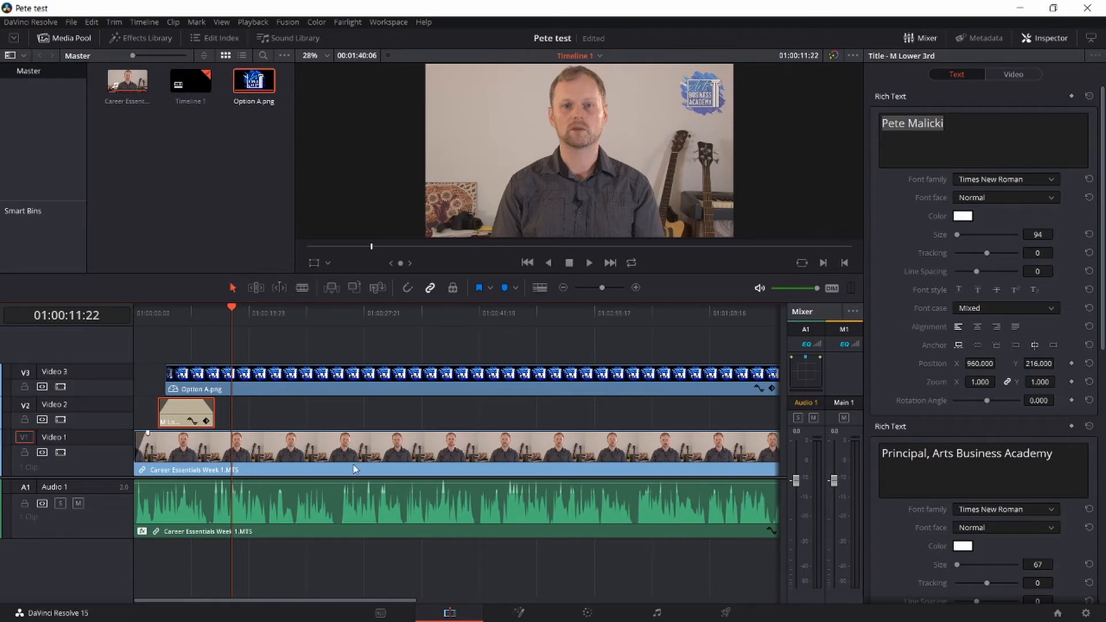
Step: Shorten the inspector to widen the timeline, then add a fade-out of about 02:06 to the logo clip's end and play it
{"action": "left_click", "coordinate": [1091, 38]}
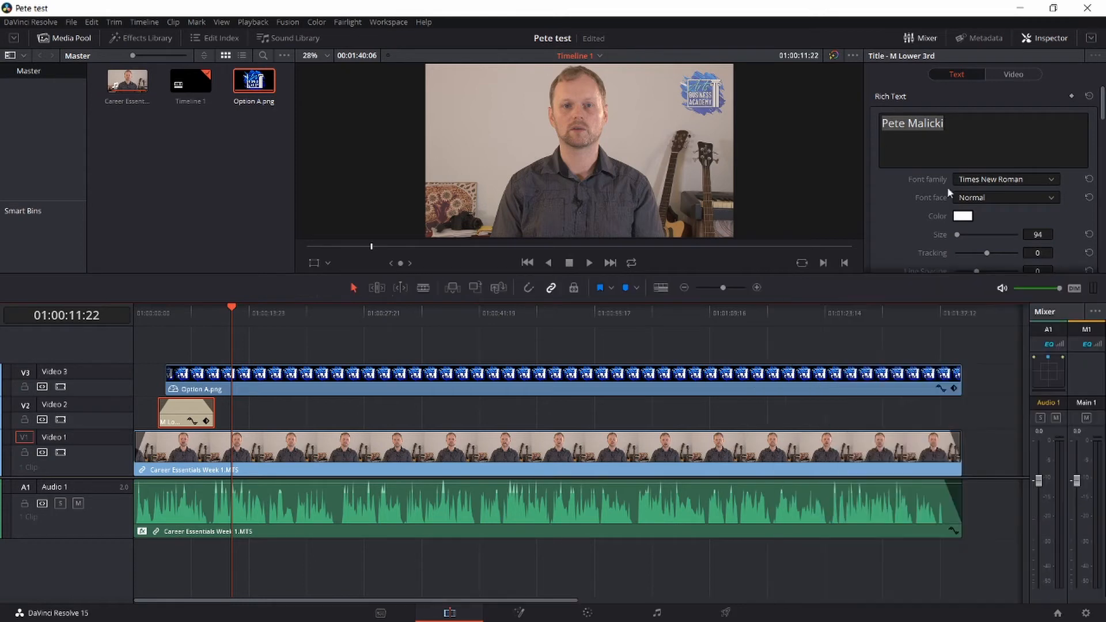
{"action": "left_click", "coordinate": [933, 306]}
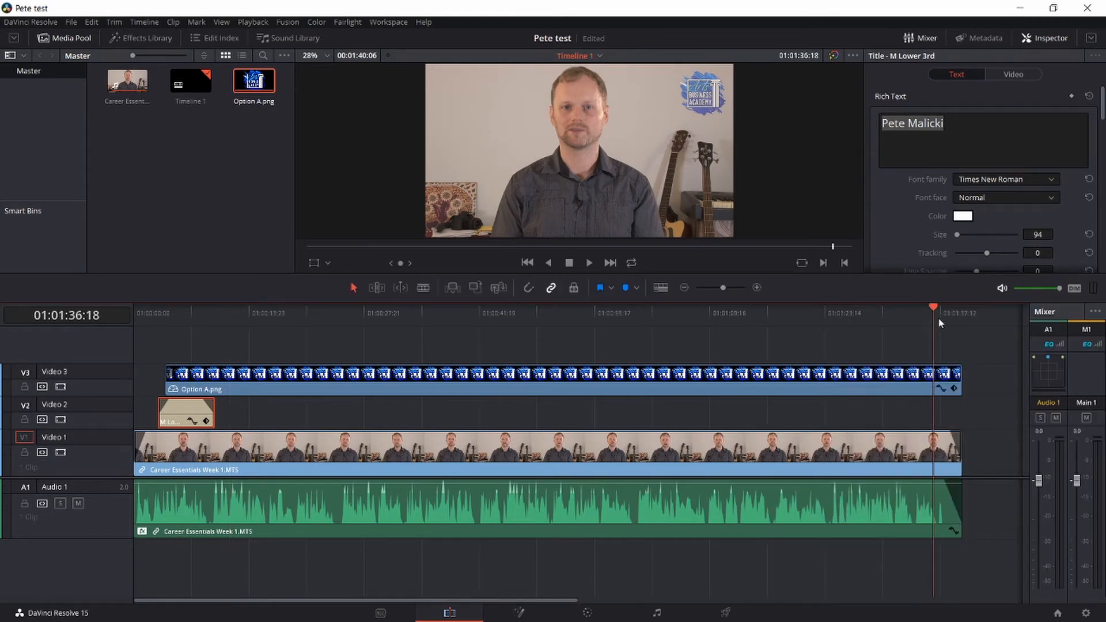
{"action": "left_click", "coordinate": [957, 371]}
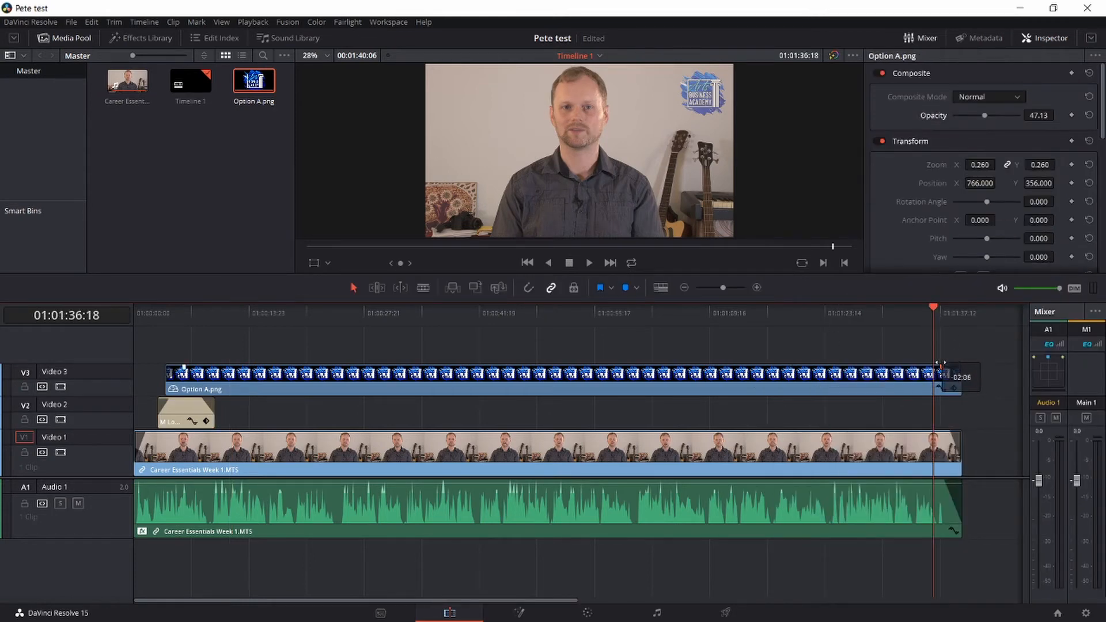
{"action": "key", "text": "space"}
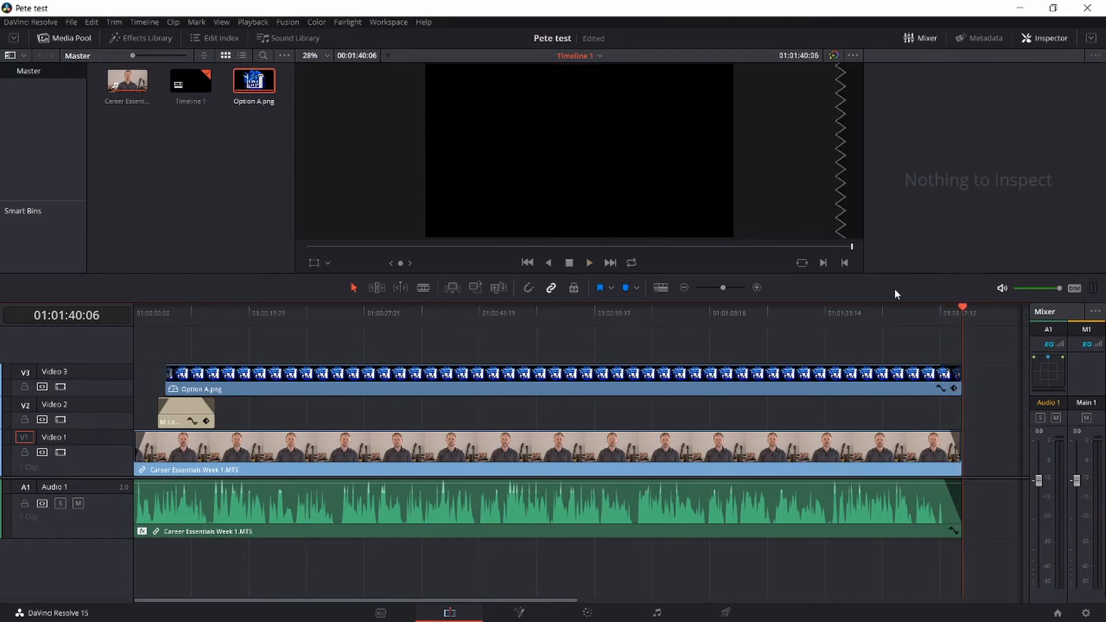
Step: Remove the logo clip's fade-out and play the ending from 01:01:38:20 to compare it with the video's fade to black
{"action": "left_click_drag", "start_coordinate": [964, 310], "coordinate": [920, 314]}
{"action": "left_click_drag", "start_coordinate": [939, 368], "coordinate": [993, 370]}
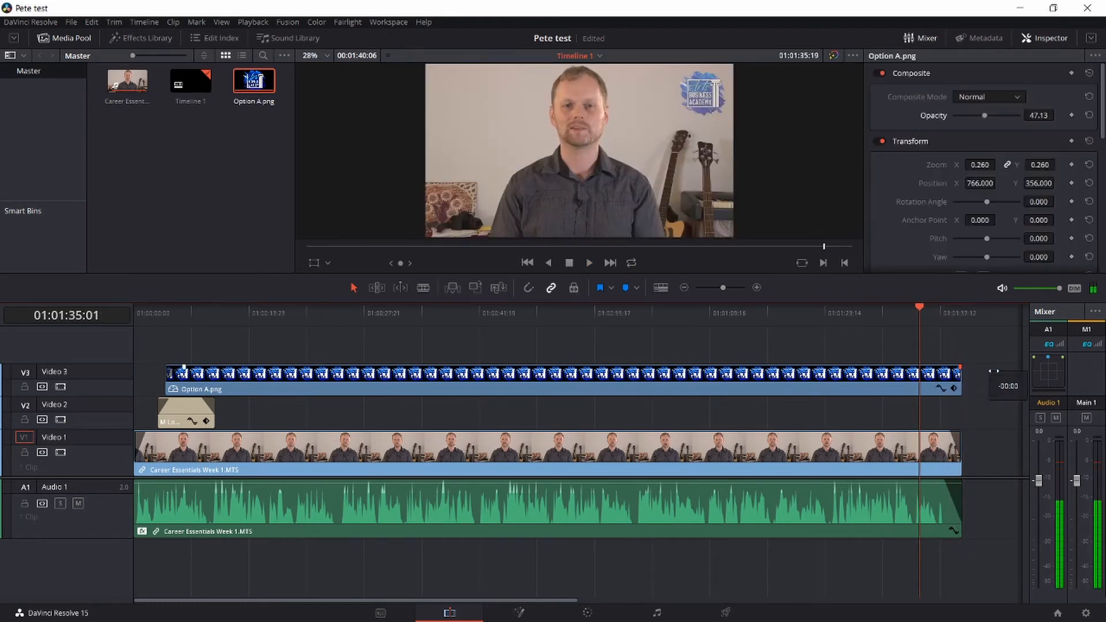
{"action": "left_click_drag", "start_coordinate": [922, 305], "coordinate": [950, 309]}
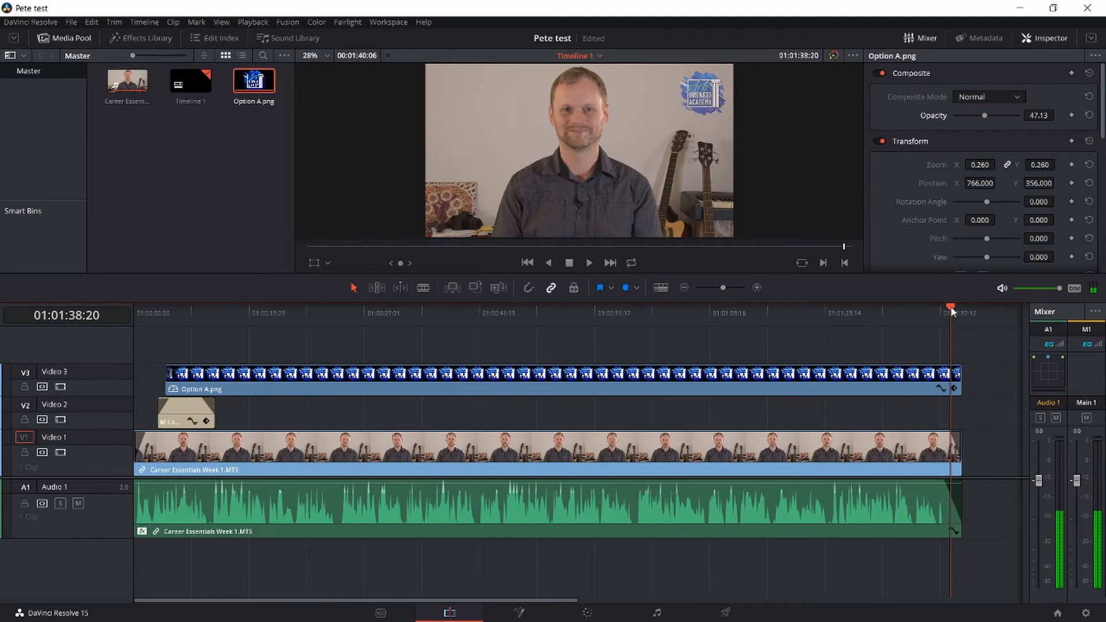
{"action": "key", "text": "space"}
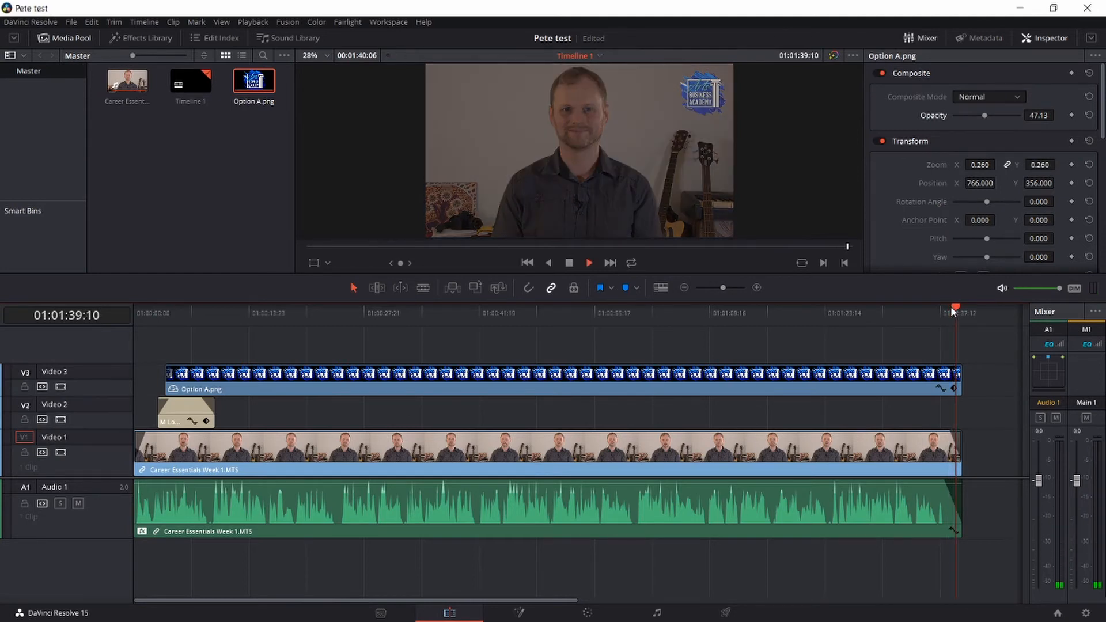
{"action": "key", "text": "space"}
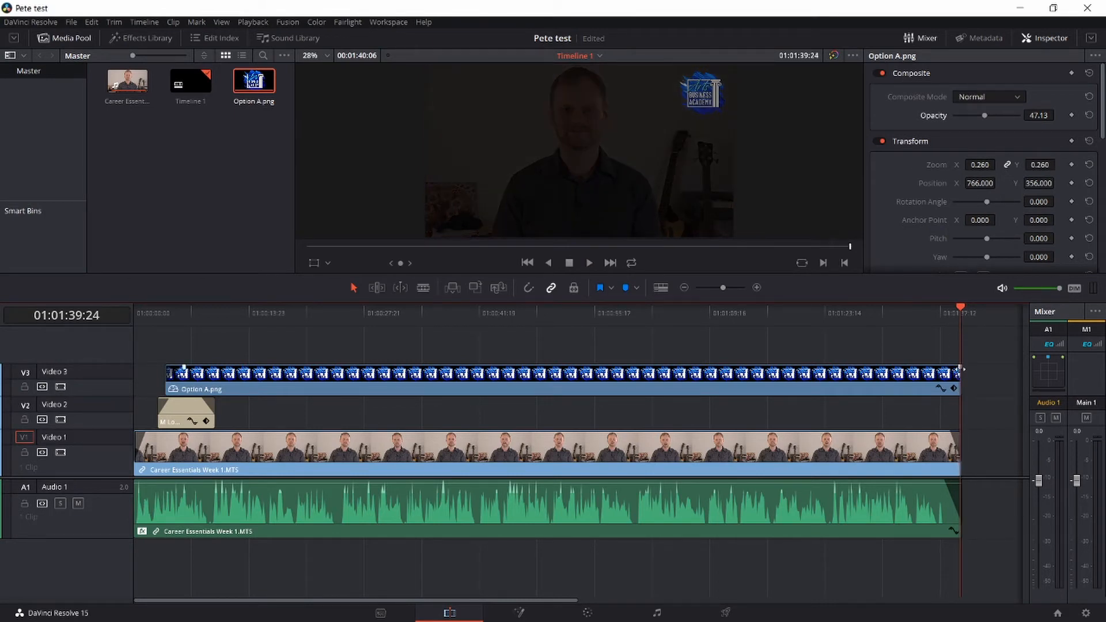
Step: Add the fade-out back to the logo clip's end and move the playhead to the name title at 01:00:07:07
{"action": "left_click_drag", "start_coordinate": [960, 369], "coordinate": [935, 367]}
{"action": "left_click", "coordinate": [921, 313]}
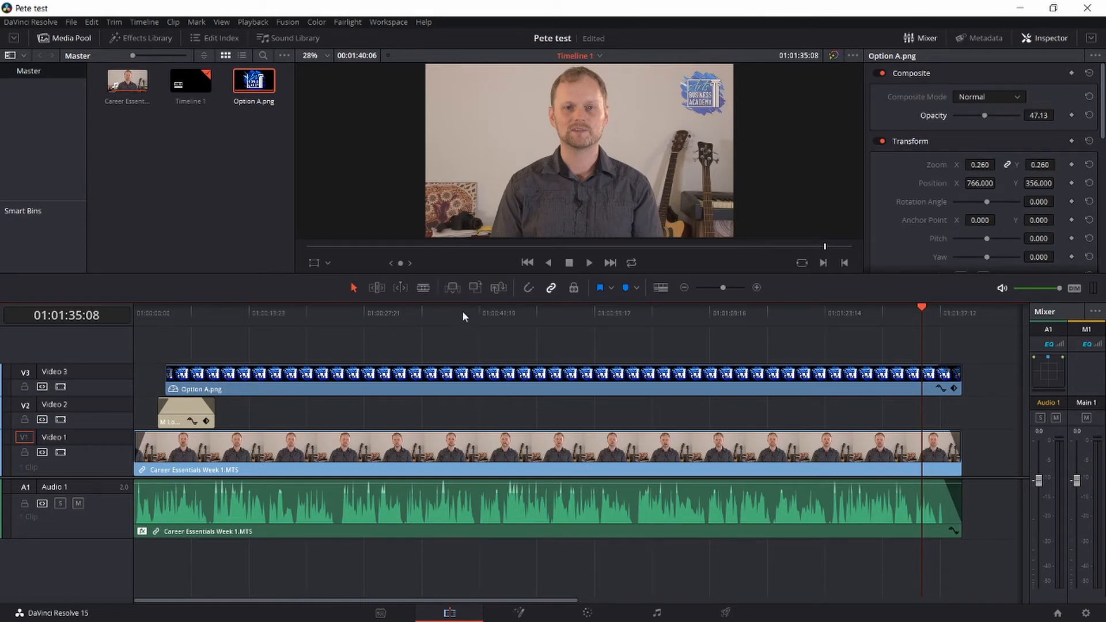
{"action": "left_click", "coordinate": [340, 449]}
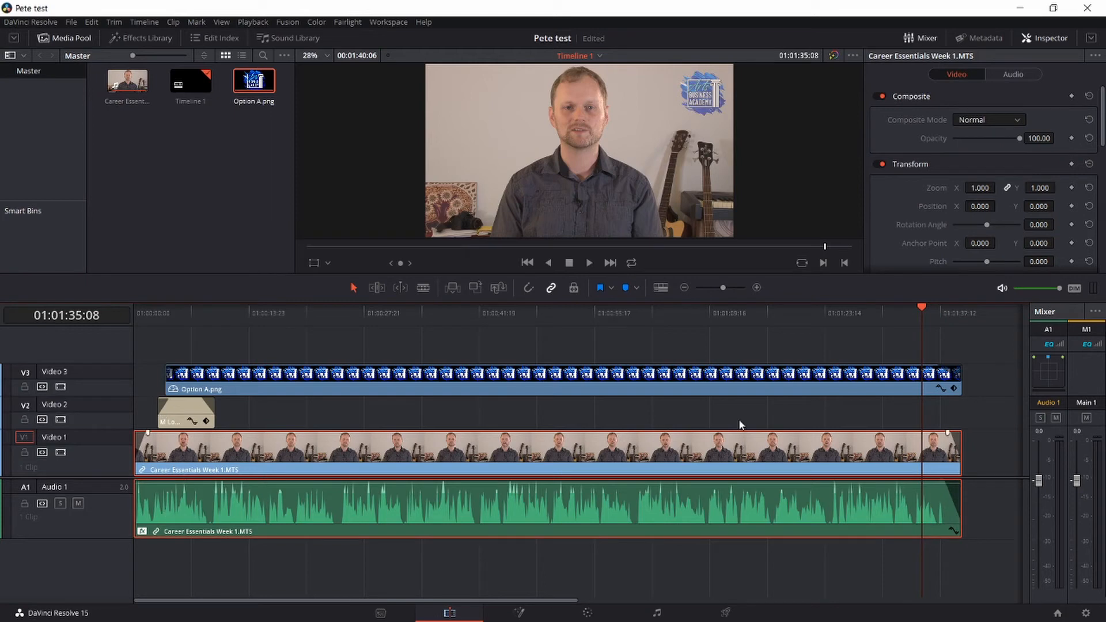
{"action": "left_click", "coordinate": [193, 315]}
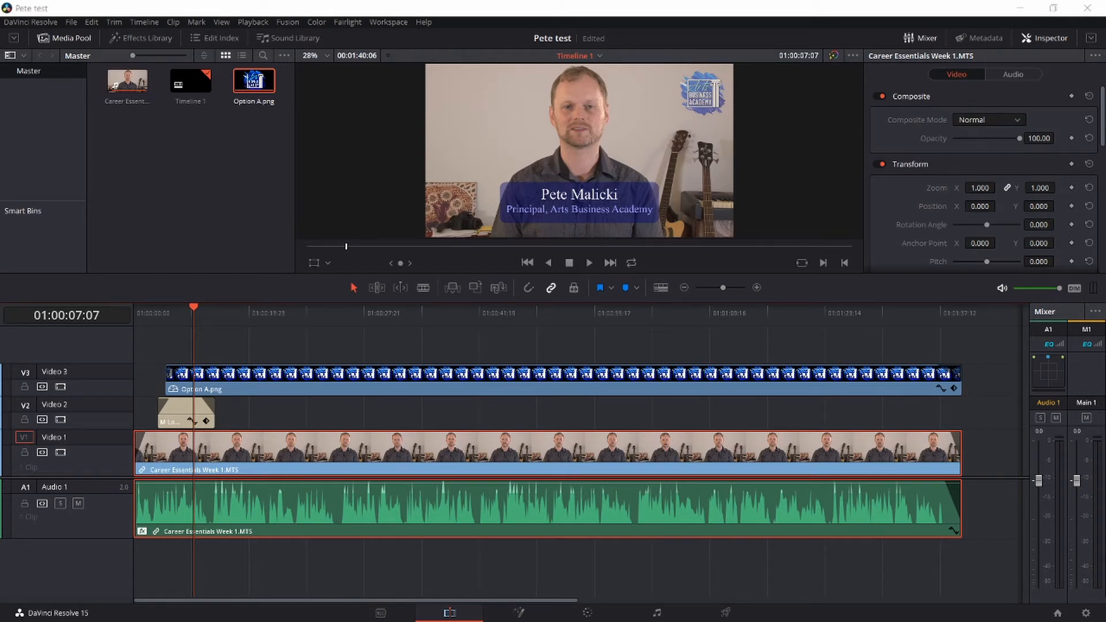
Step: Switch to the career pyramid presentation in PowerPoint, enable editing and capture the screen showing the Writer example slide
{"action": "left_click_drag", "start_coordinate": [772, 621], "coordinate": [643, 1]}
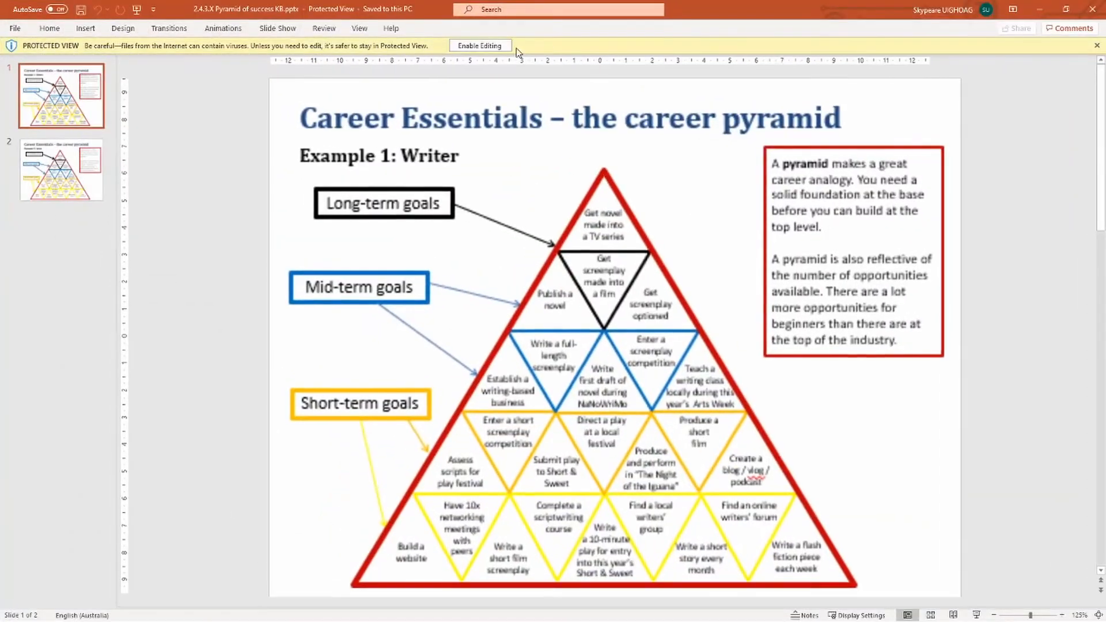
{"action": "left_click", "coordinate": [480, 46]}
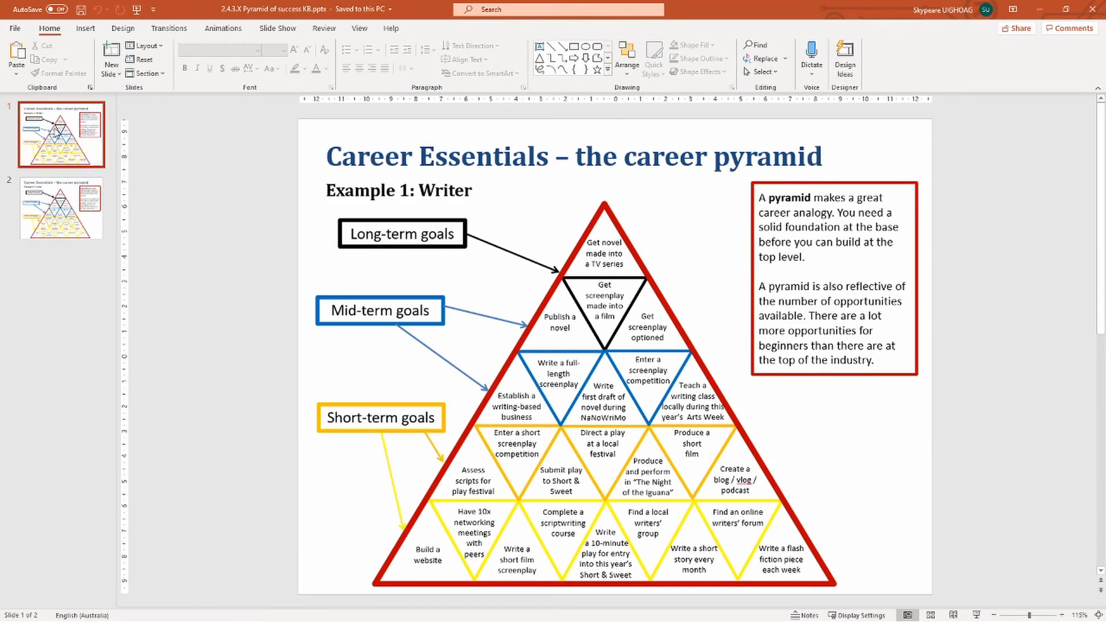
{"action": "key", "text": "Print"}
Step: Switch to Paint, paste the screenshot, and shift it so the slide's upper-left corner meets the canvas corner
{"action": "key", "text": "alt+Tab"}
{"action": "key", "text": "ctrl+v"}
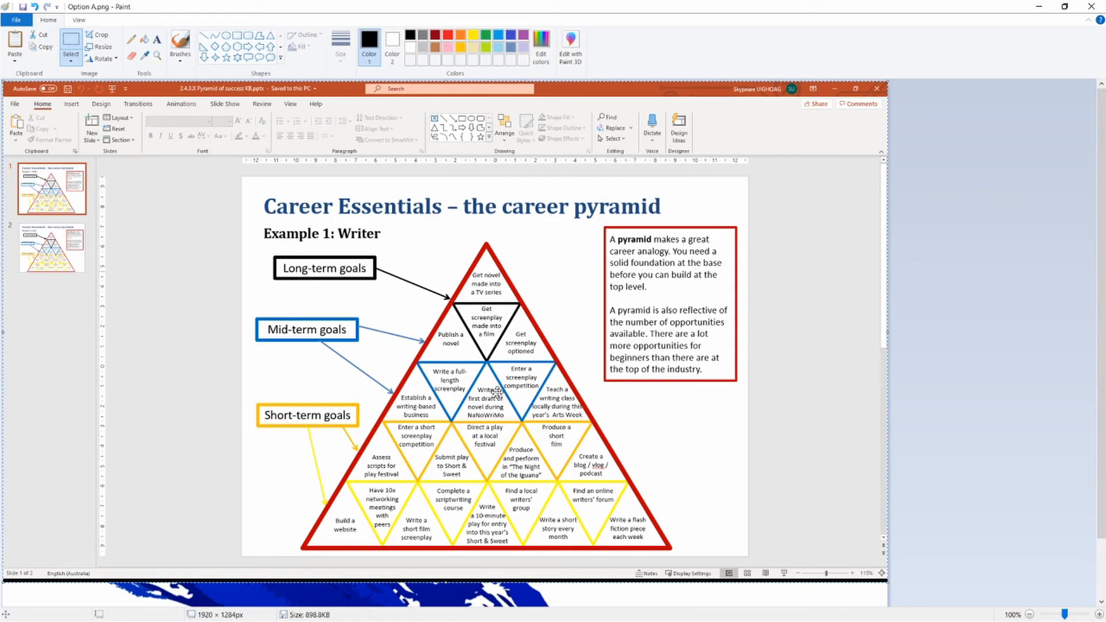
{"action": "mouse_move", "coordinate": [559, 395]}
{"action": "left_mouse_down"}
{"action": "mouse_move", "coordinate": [444, 325]}
{"action": "mouse_move", "coordinate": [323, 302]}
{"action": "left_mouse_up"}
{"action": "left_click", "coordinate": [840, 432]}
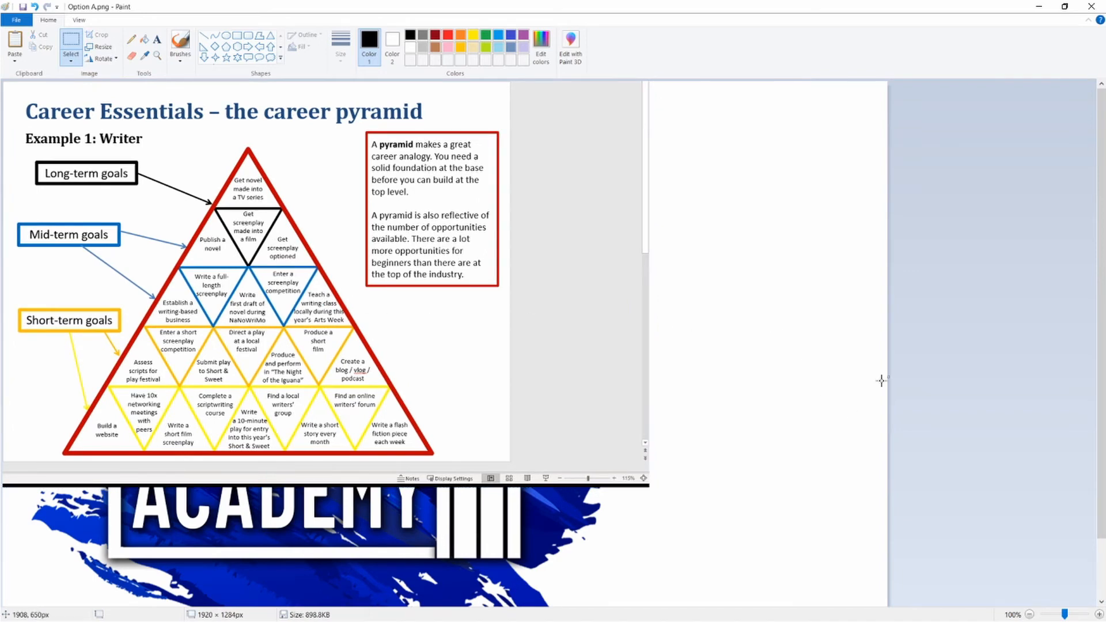
Step: Reduce the canvas to the slide's edges, about 1103 × 827 px
{"action": "left_click_drag", "start_coordinate": [887, 377], "coordinate": [510, 334]}
{"action": "scroll", "coordinate": [290, 531], "scroll_direction": "down", "scroll_amount": 1}
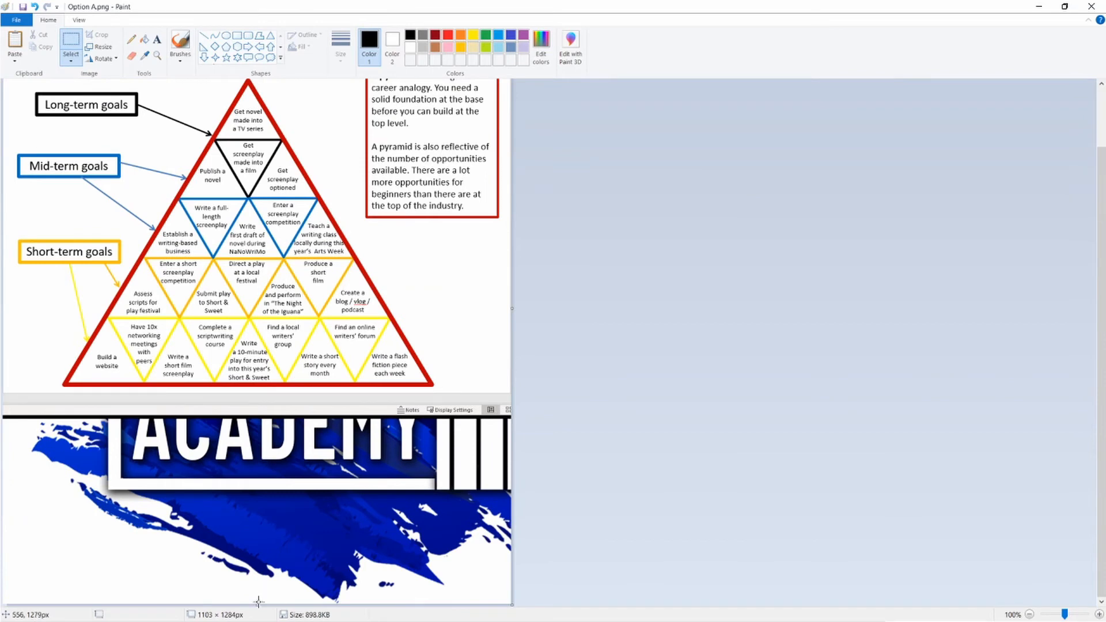
{"action": "left_click_drag", "start_coordinate": [257, 604], "coordinate": [361, 391]}
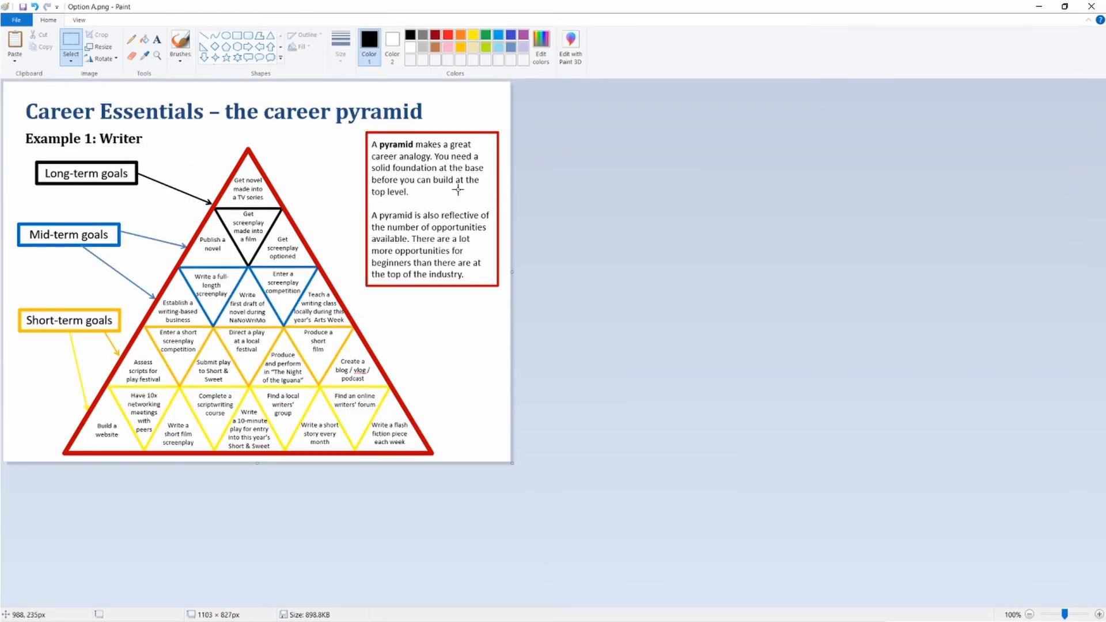
Step: Start saving the cropped slide image as a new file, reviewing the file types and keeping PNG
{"action": "key", "text": "alt+f"}
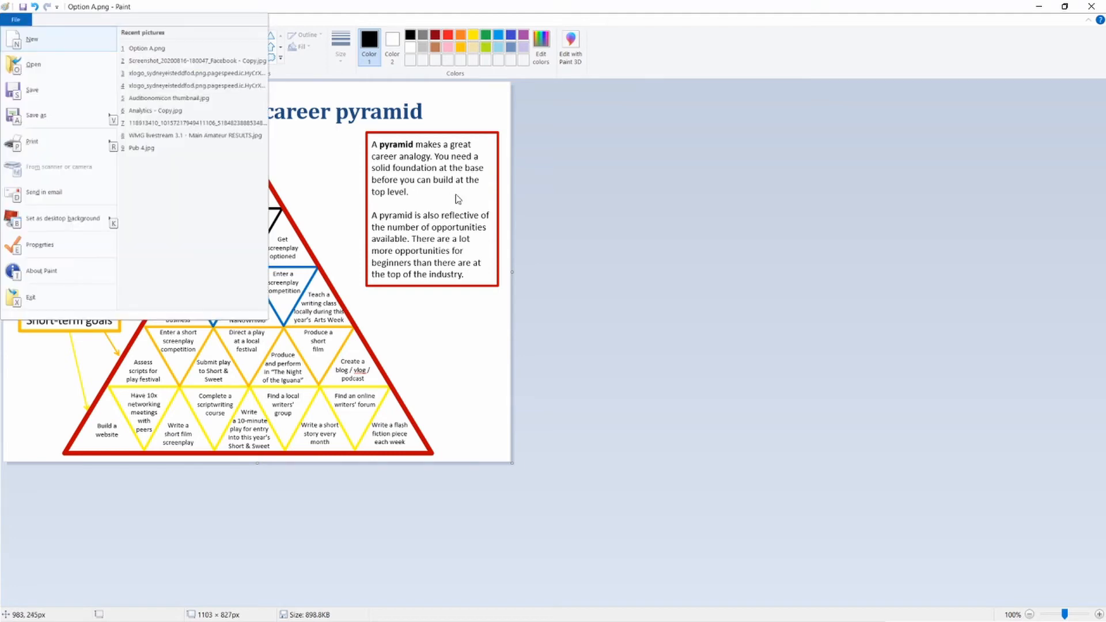
{"action": "key", "text": "a"}
{"action": "key", "text": "Tab"}
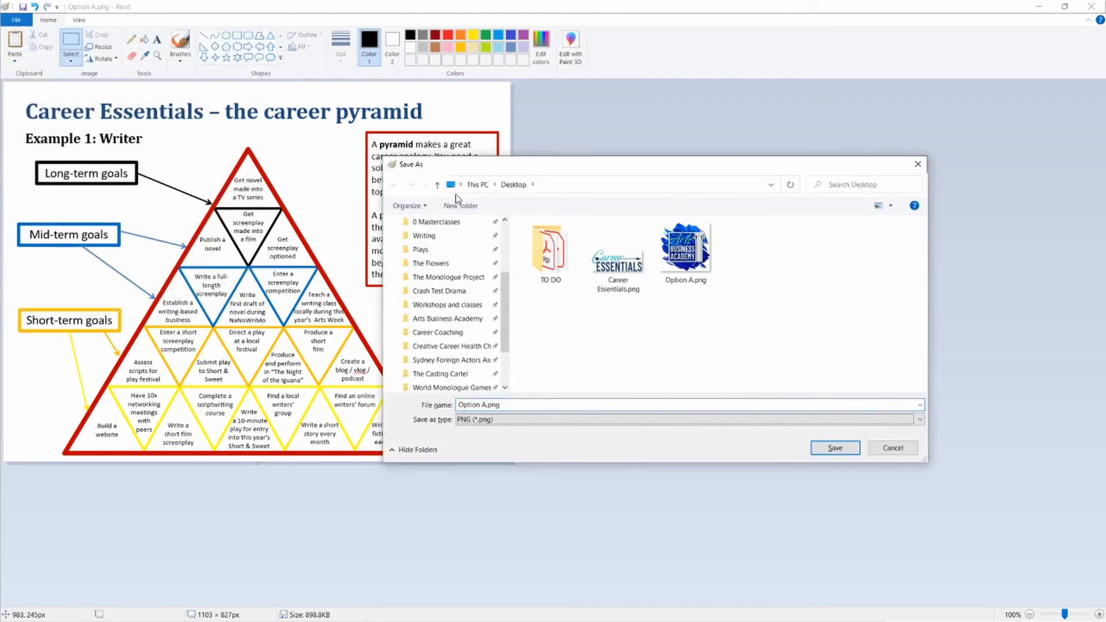
{"action": "key", "text": "Down"}
{"action": "key", "text": "Up"}
{"action": "key", "text": "Up"}
{"action": "key", "text": "Up"}
{"action": "key", "text": "Down"}
{"action": "key", "text": "Down"}
{"action": "key", "text": "Down"}
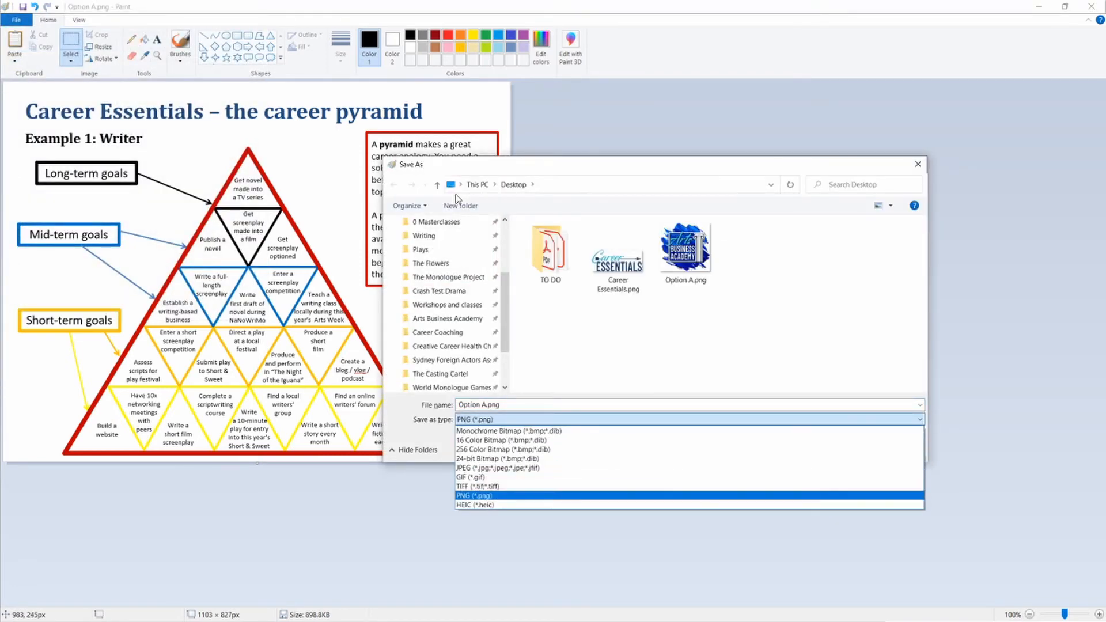
{"action": "key", "text": "Down"}
{"action": "key", "text": "Up"}
{"action": "key", "text": "Return"}
Step: Save the slide image to the Desktop under the name PPT slide
{"action": "scroll", "coordinate": [425, 247], "scroll_direction": "up", "scroll_amount": 3}
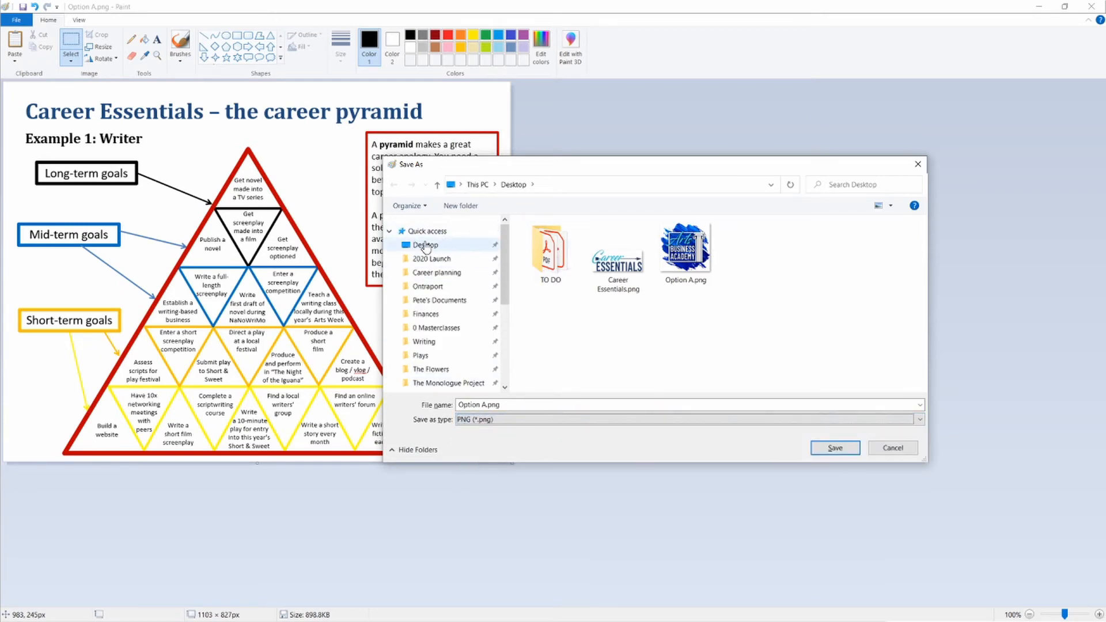
{"action": "left_click", "coordinate": [425, 246]}
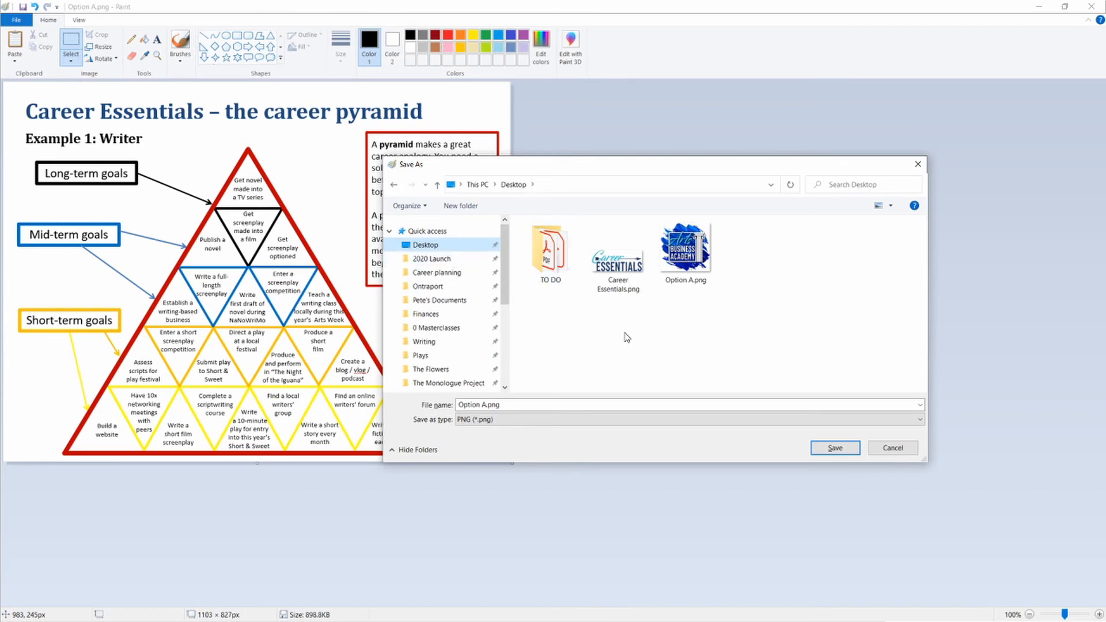
{"action": "left_click", "coordinate": [505, 405]}
{"action": "type", "text": "PPT"}
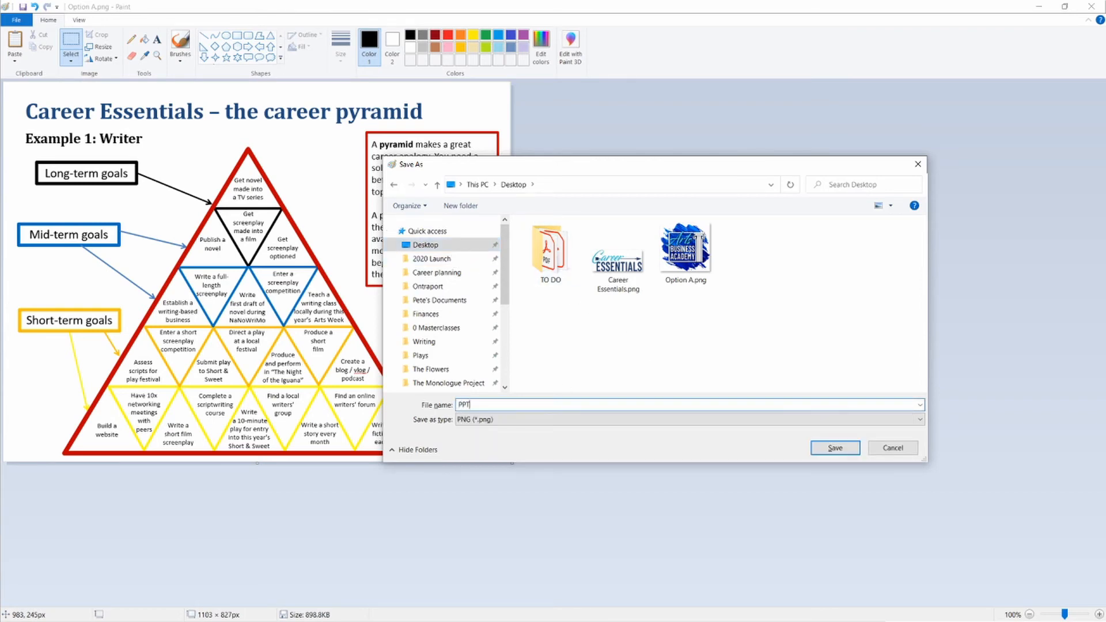
{"action": "type", "text": " slid"}
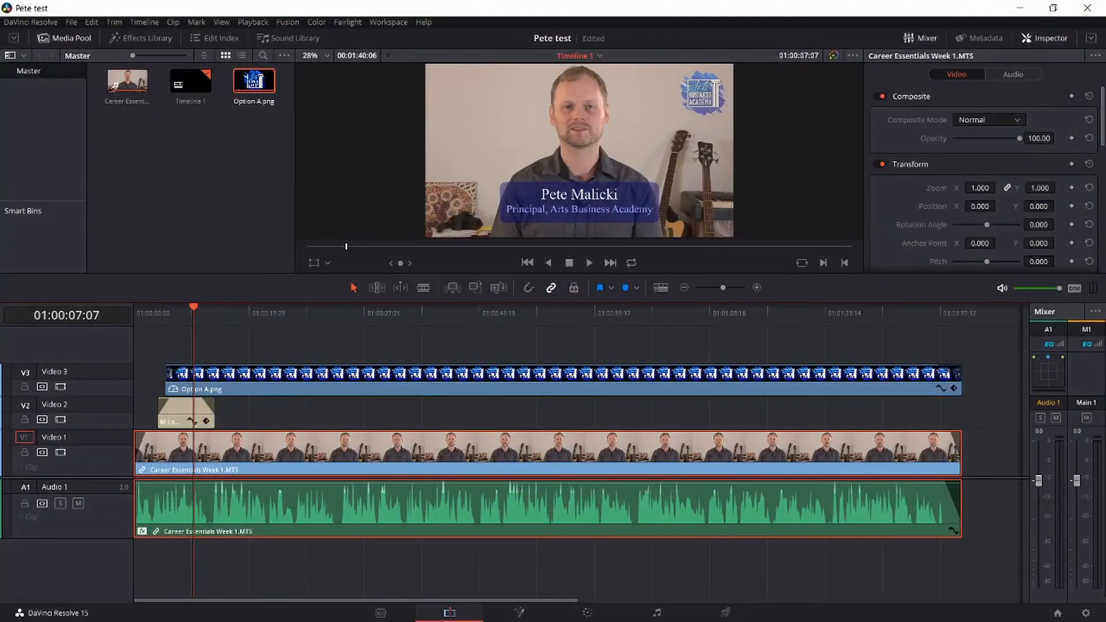
Step: Switch to DaVinci Resolve, place the PPT slide image on Video 4 from about 01:00:41, and scrub across its start
{"action": "left_click_drag", "start_coordinate": [1, 276], "coordinate": [599, 343]}
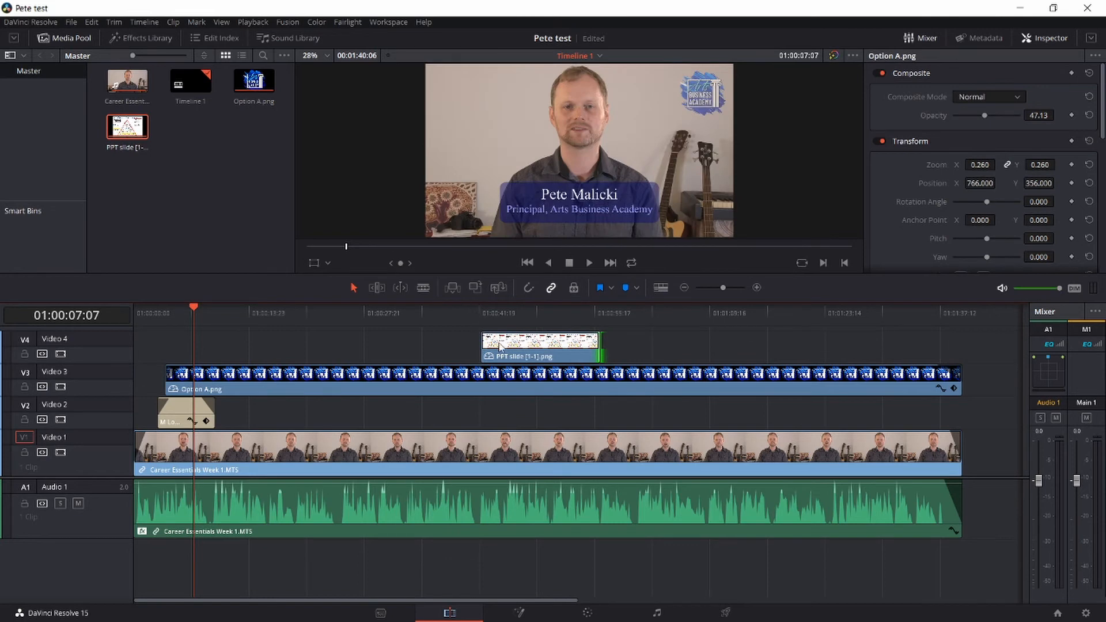
{"action": "left_click", "coordinate": [531, 344]}
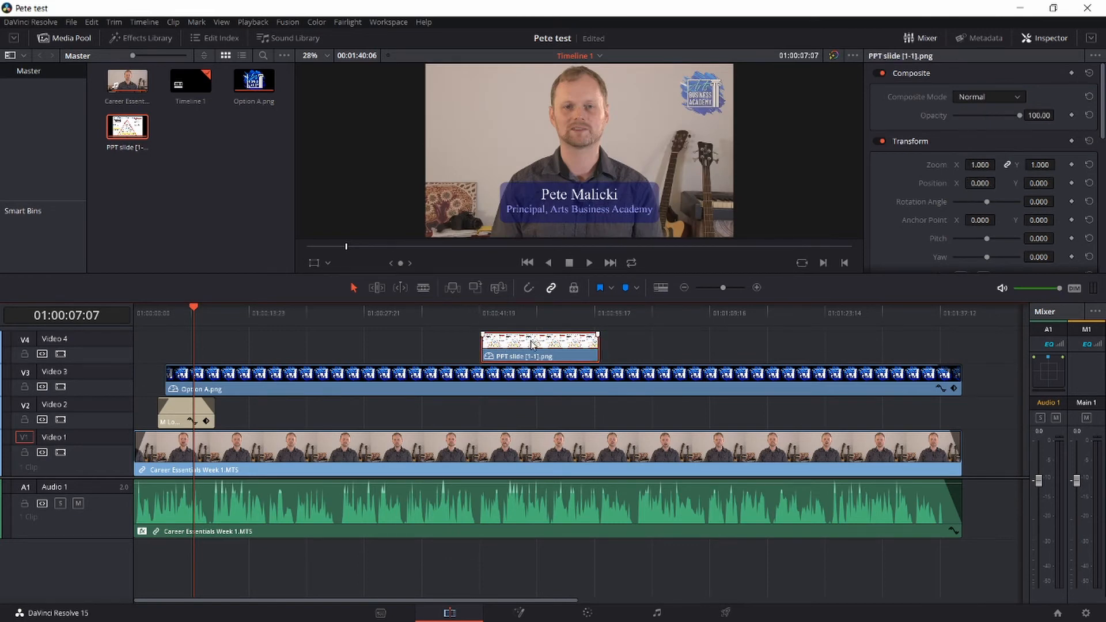
{"action": "left_click", "coordinate": [469, 311]}
{"action": "left_click", "coordinate": [478, 312]}
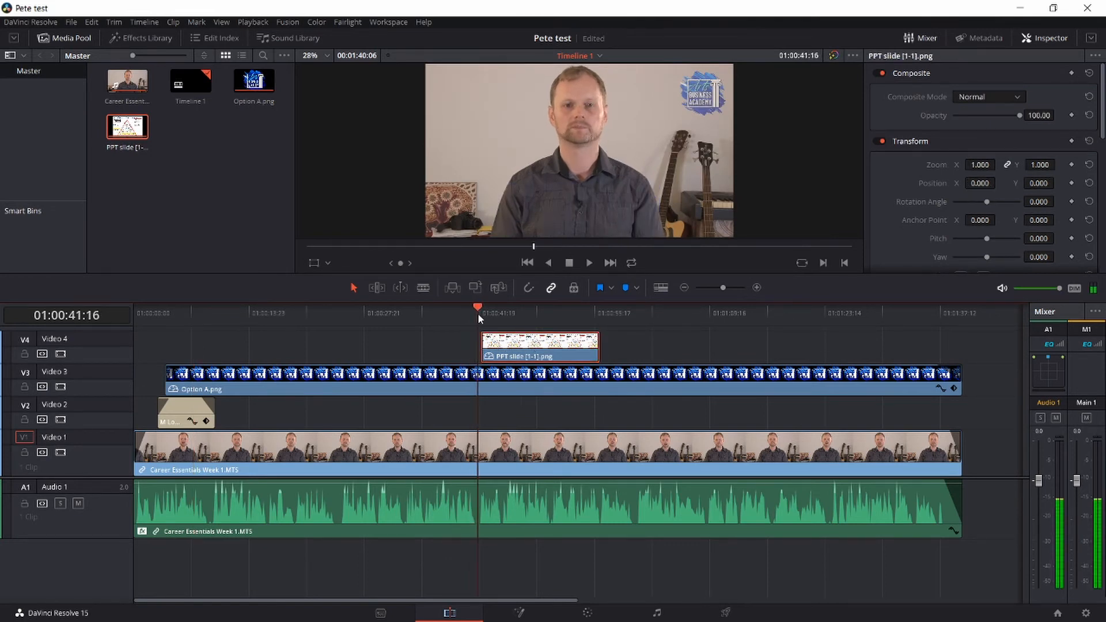
{"action": "mouse_move", "coordinate": [478, 313]}
{"action": "left_mouse_down"}
{"action": "mouse_move", "coordinate": [615, 316]}
{"action": "mouse_move", "coordinate": [462, 316]}
{"action": "left_mouse_up"}
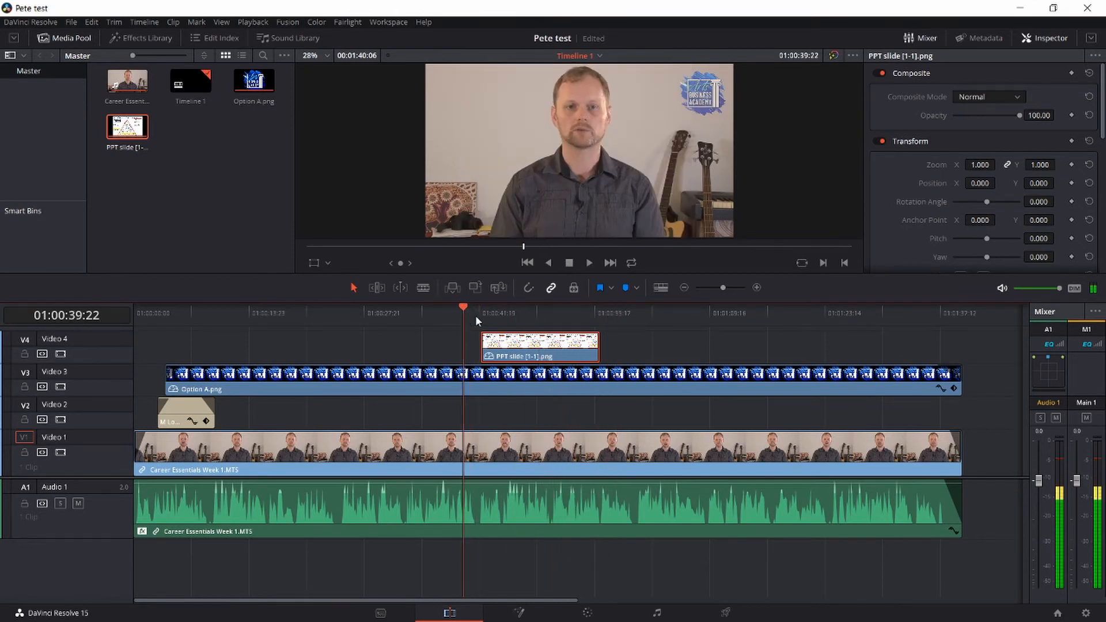
{"action": "left_click", "coordinate": [487, 313]}
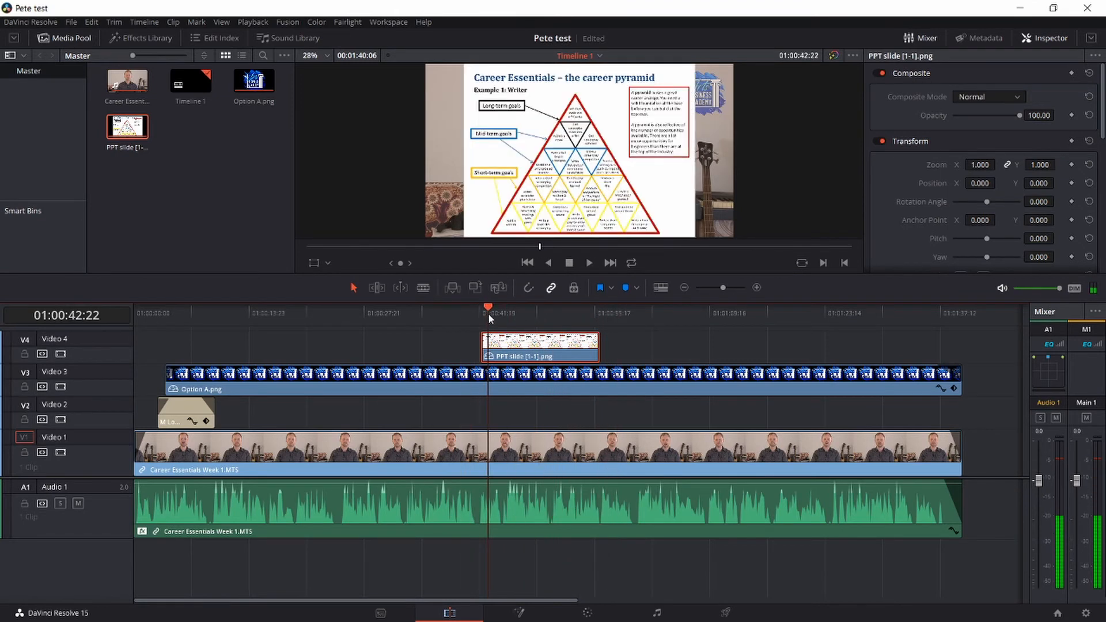
{"action": "mouse_move", "coordinate": [488, 312]}
{"action": "left_mouse_down"}
{"action": "mouse_move", "coordinate": [469, 306]}
{"action": "mouse_move", "coordinate": [504, 310]}
{"action": "left_mouse_up"}
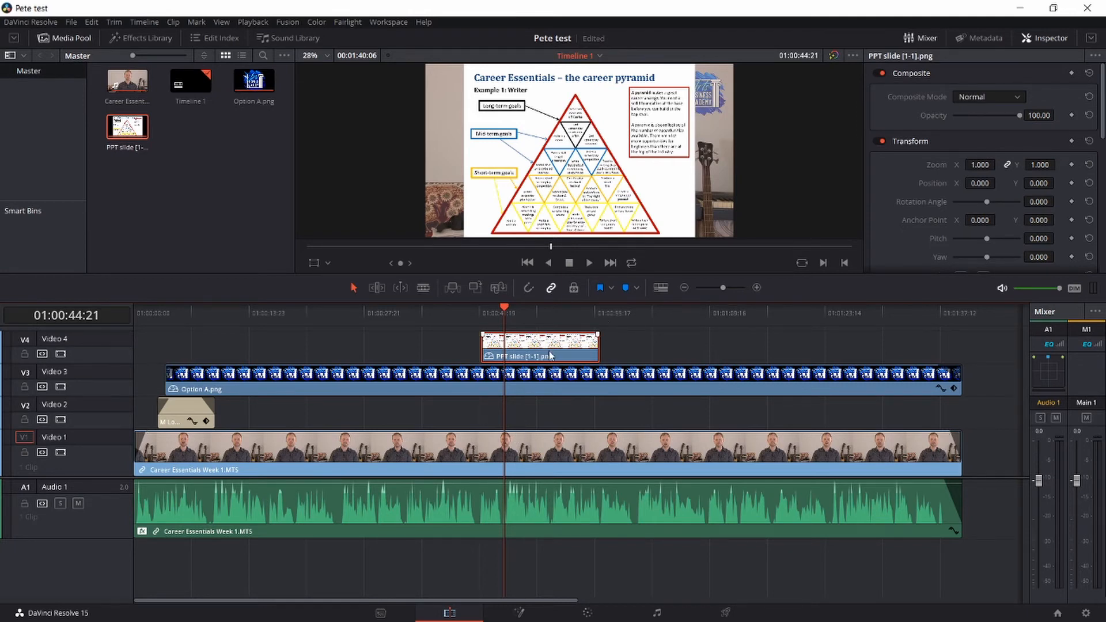
Step: Enlarge the PPT slide clip to a zoom of 1.060 and set its Y position to 21.000
{"action": "left_click", "coordinate": [547, 440]}
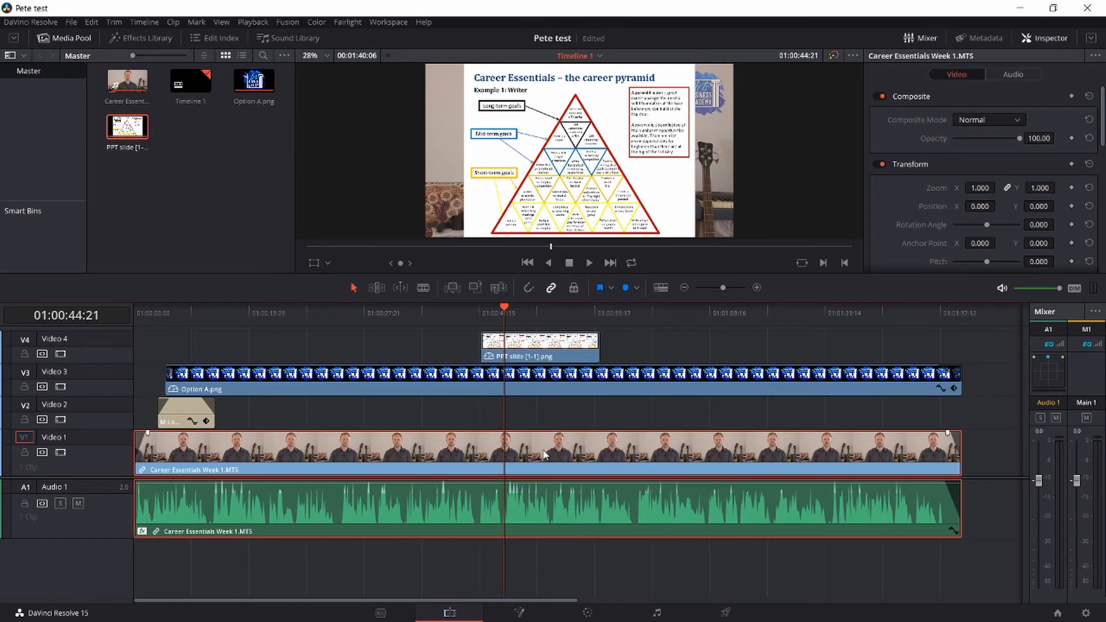
{"action": "left_click", "coordinate": [538, 341]}
{"action": "left_click", "coordinate": [550, 449]}
{"action": "left_click", "coordinate": [535, 341]}
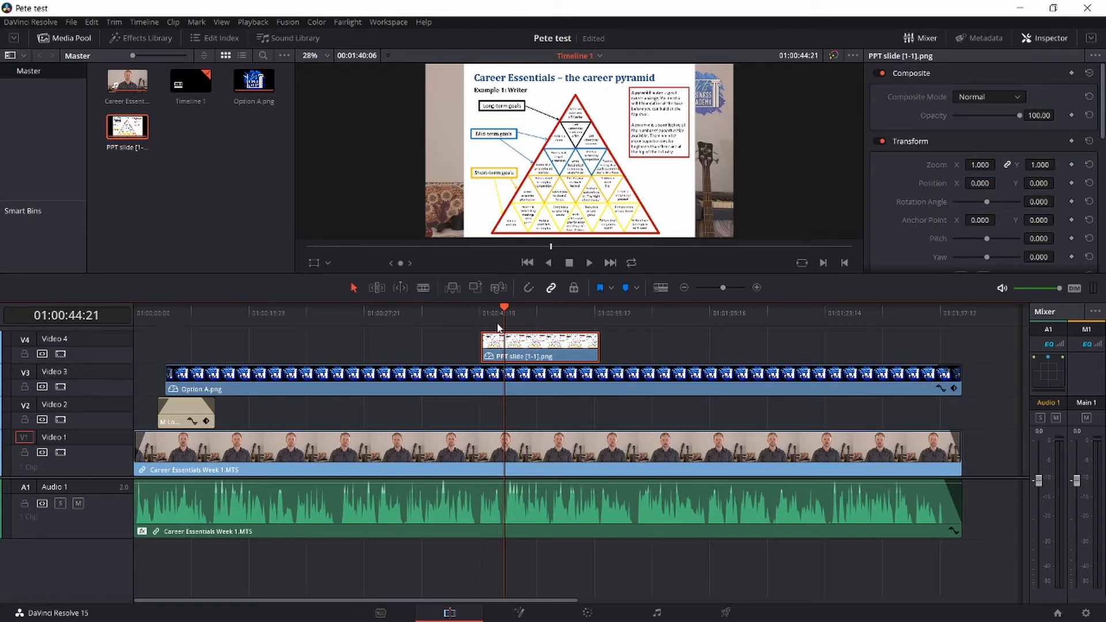
{"action": "mouse_move", "coordinate": [506, 308]}
{"action": "left_mouse_down"}
{"action": "mouse_move", "coordinate": [468, 313]}
{"action": "mouse_move", "coordinate": [494, 313]}
{"action": "left_mouse_up"}
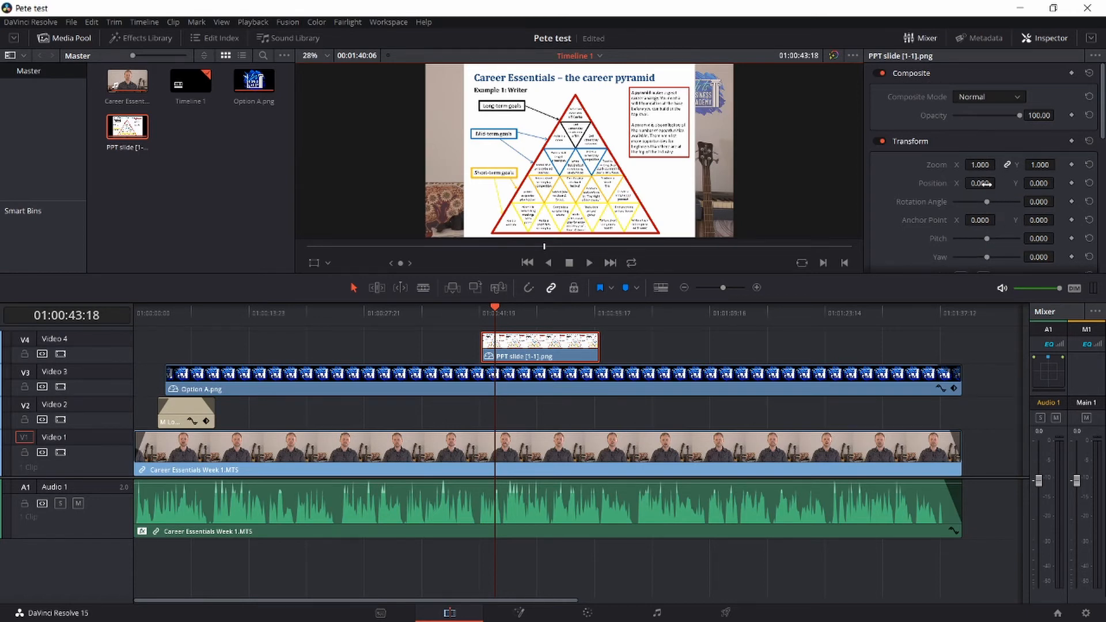
{"action": "left_click_drag", "start_coordinate": [979, 164], "coordinate": [998, 164]}
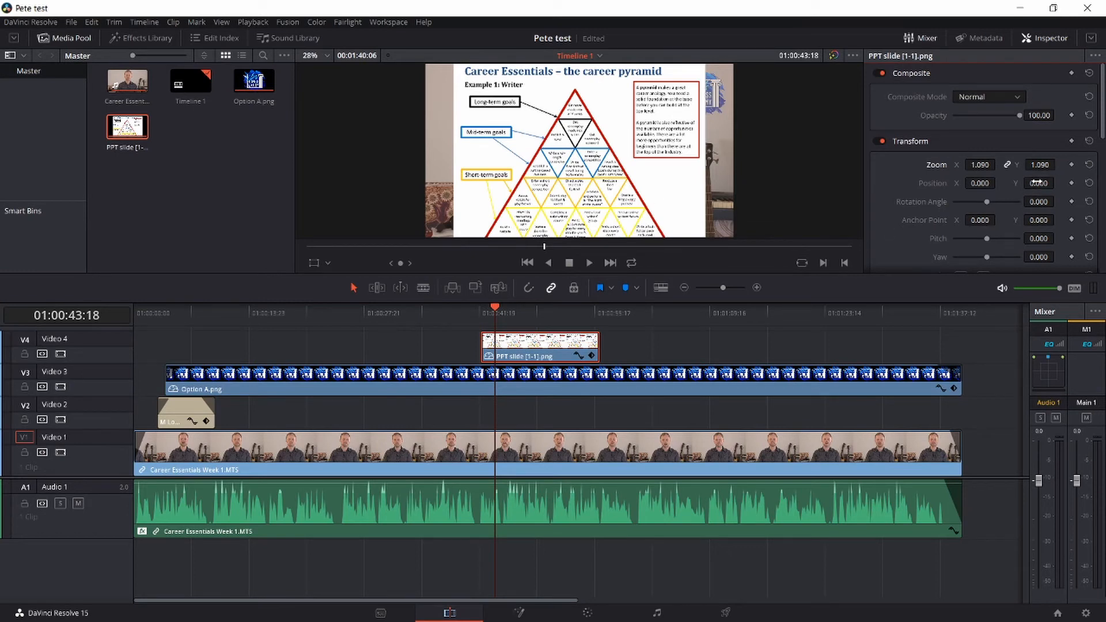
{"action": "left_click_drag", "start_coordinate": [1038, 183], "coordinate": [991, 164]}
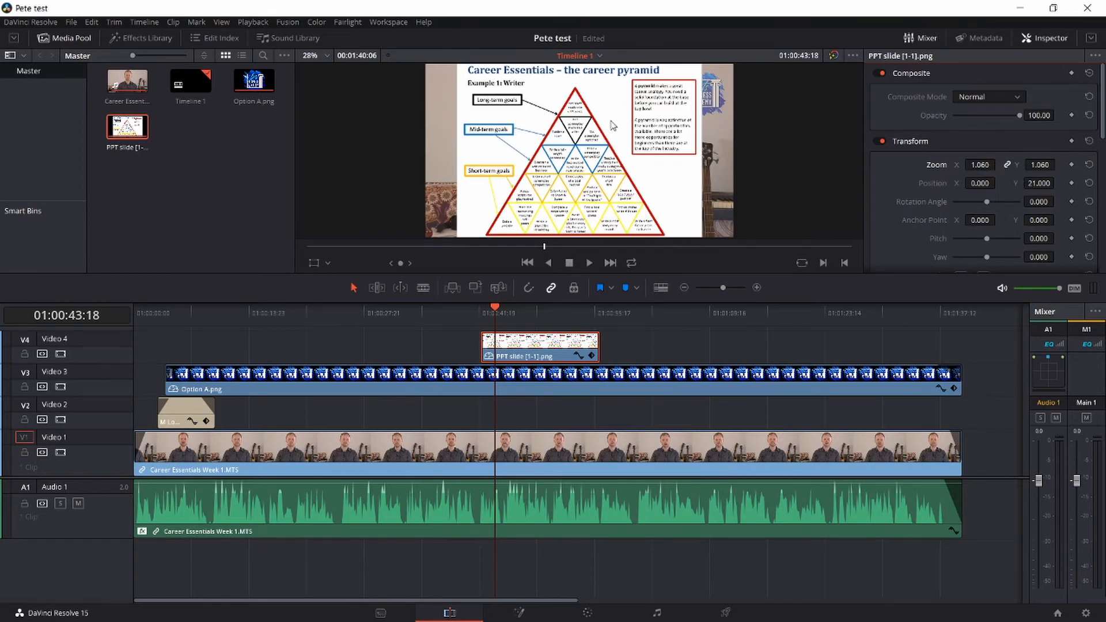
Step: Try placing the slide clip on Video 1 over the talking-head clip, scrub before it, and undo the move
{"action": "left_click", "coordinate": [512, 345]}
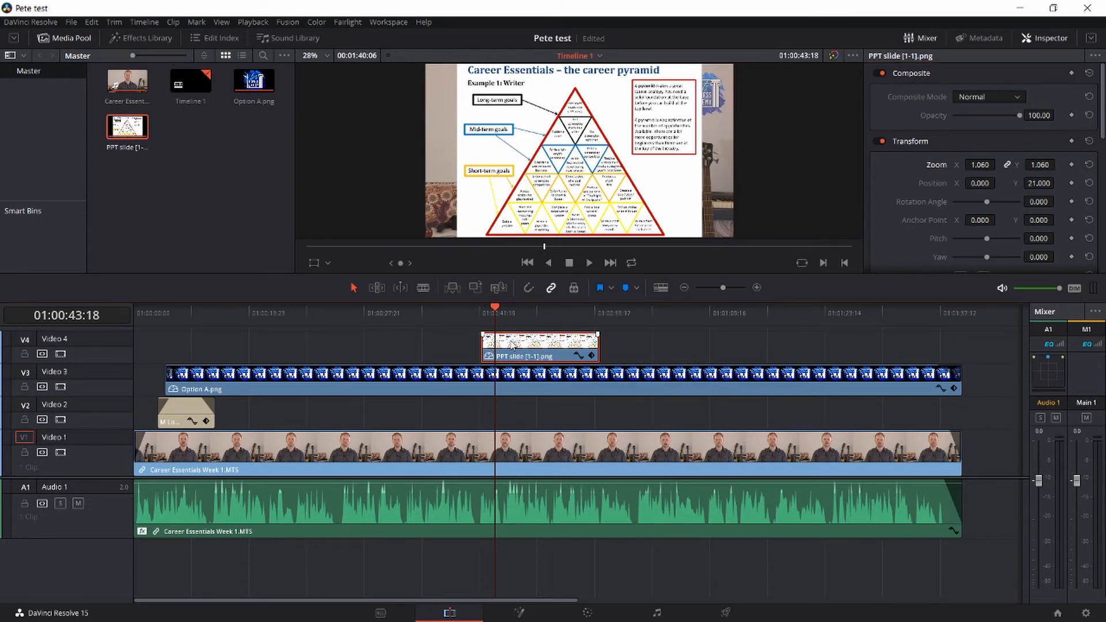
{"action": "left_click_drag", "start_coordinate": [511, 345], "coordinate": [510, 451]}
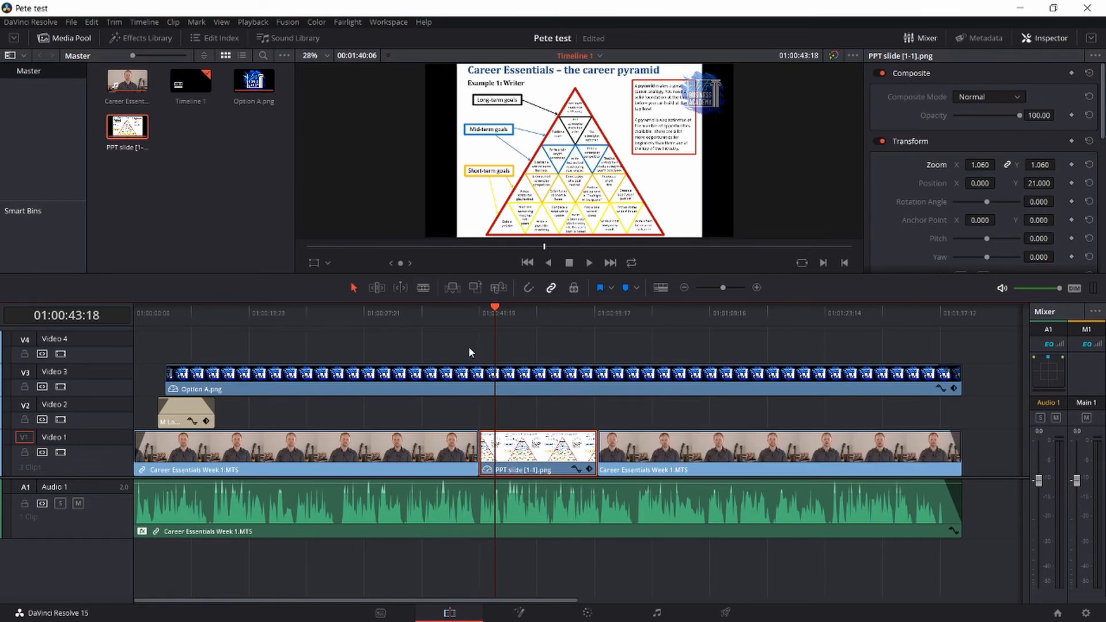
{"action": "left_click", "coordinate": [464, 314]}
{"action": "mouse_move", "coordinate": [464, 314]}
{"action": "left_mouse_down"}
{"action": "mouse_move", "coordinate": [622, 323]}
{"action": "mouse_move", "coordinate": [509, 335]}
{"action": "mouse_move", "coordinate": [462, 317]}
{"action": "left_mouse_up"}
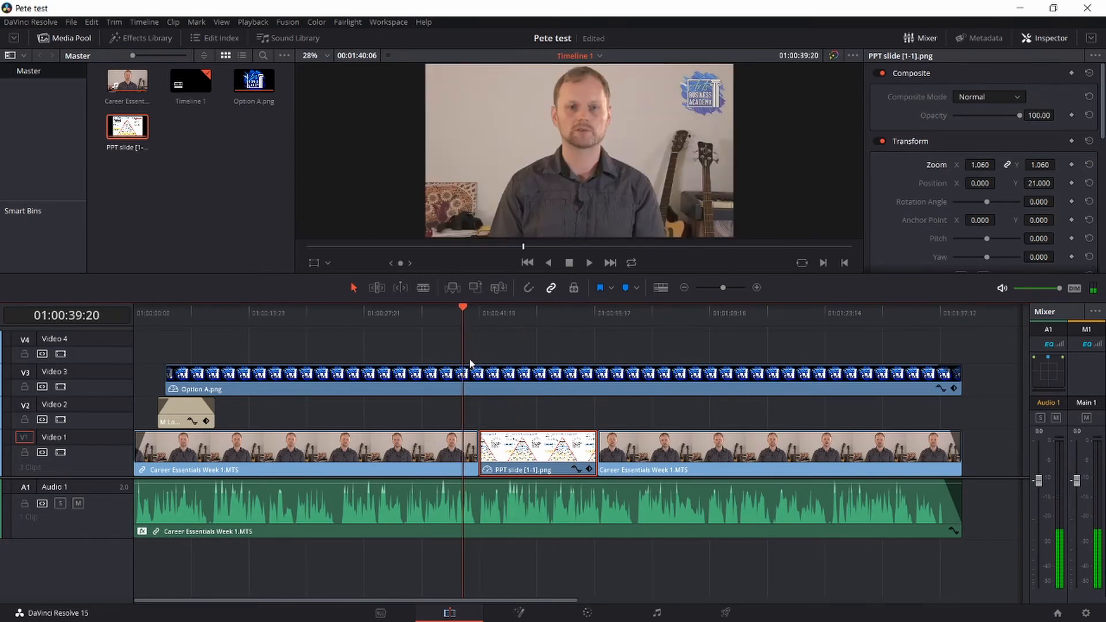
{"action": "key", "text": "ctrl+z"}
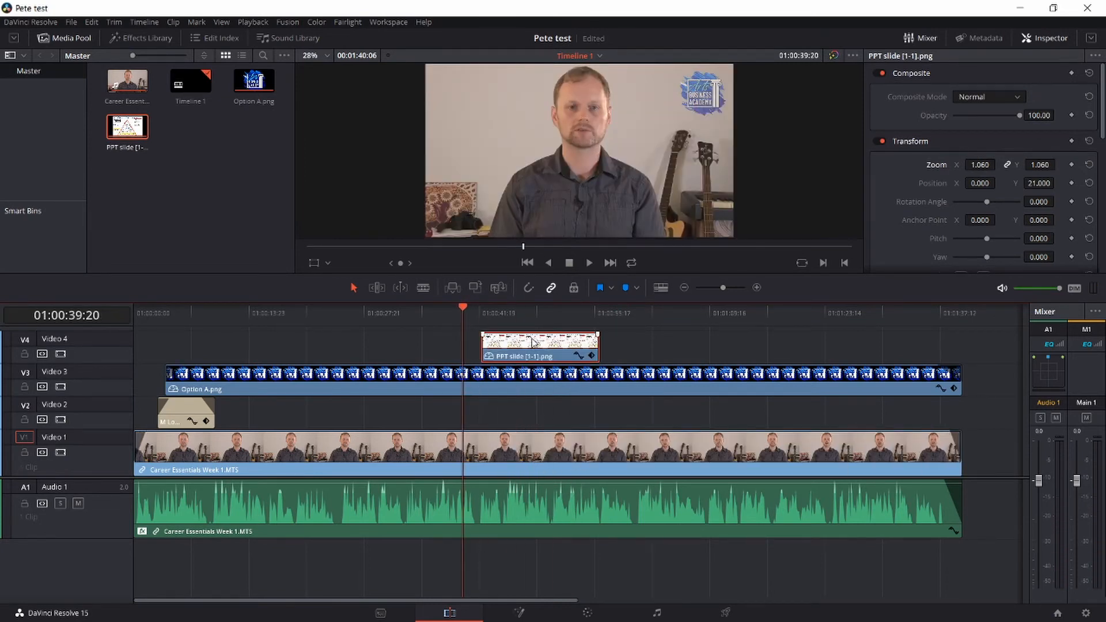
Step: Move the talking-head clip up to Video 4 and the PPT slide clip down to Video 1
{"action": "left_click", "coordinate": [526, 312]}
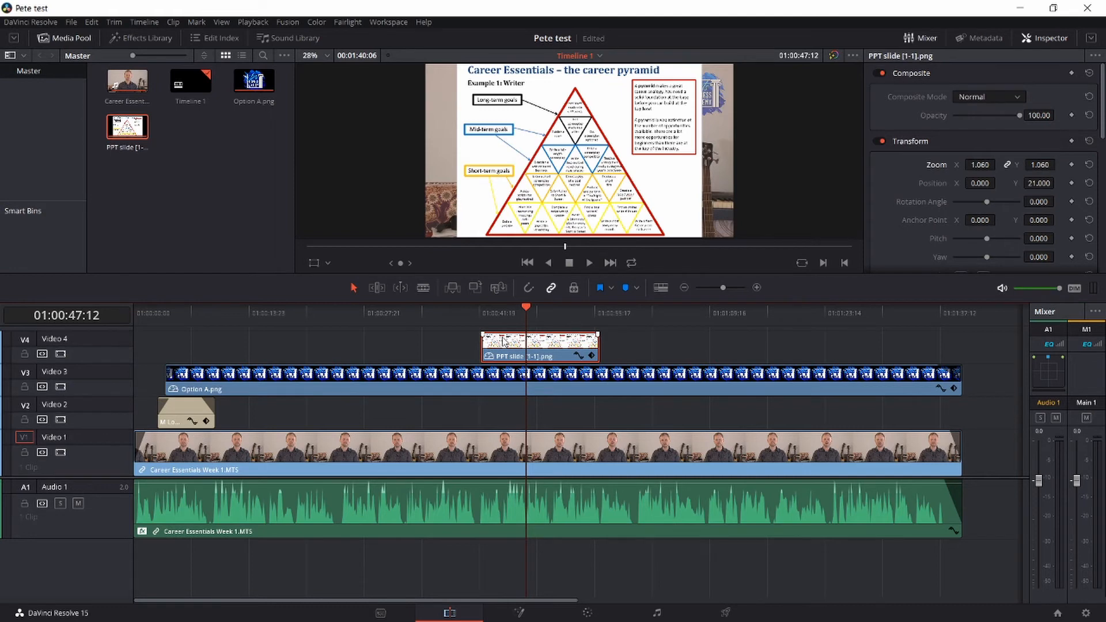
{"action": "left_click_drag", "start_coordinate": [502, 341], "coordinate": [502, 408]}
{"action": "left_click_drag", "start_coordinate": [417, 443], "coordinate": [414, 343]}
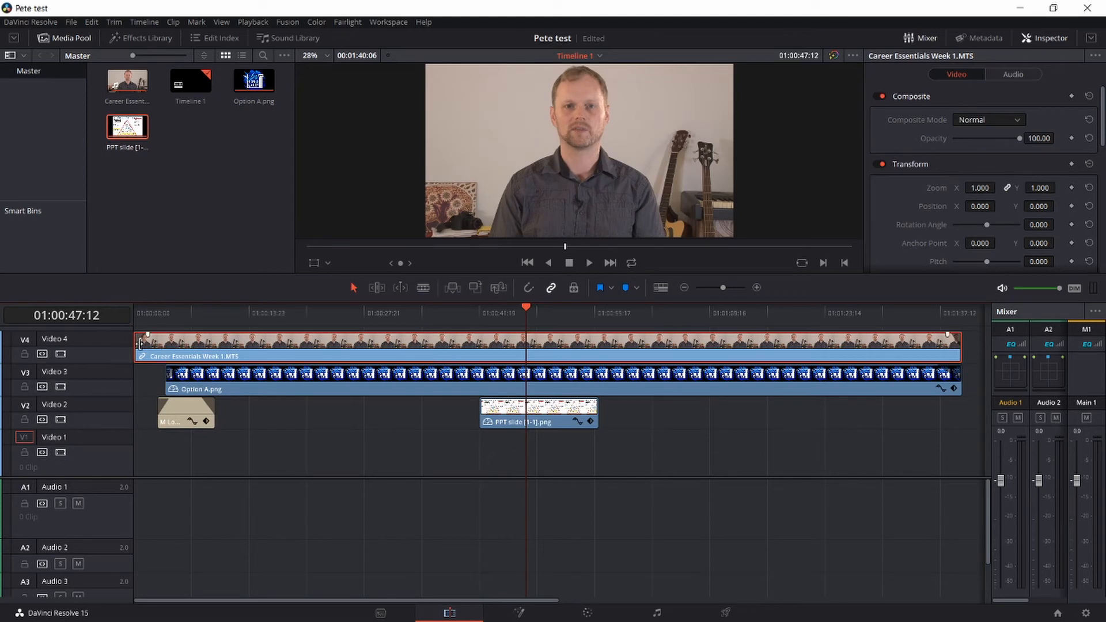
{"action": "scroll", "coordinate": [492, 501], "scroll_direction": "down", "scroll_amount": 3}
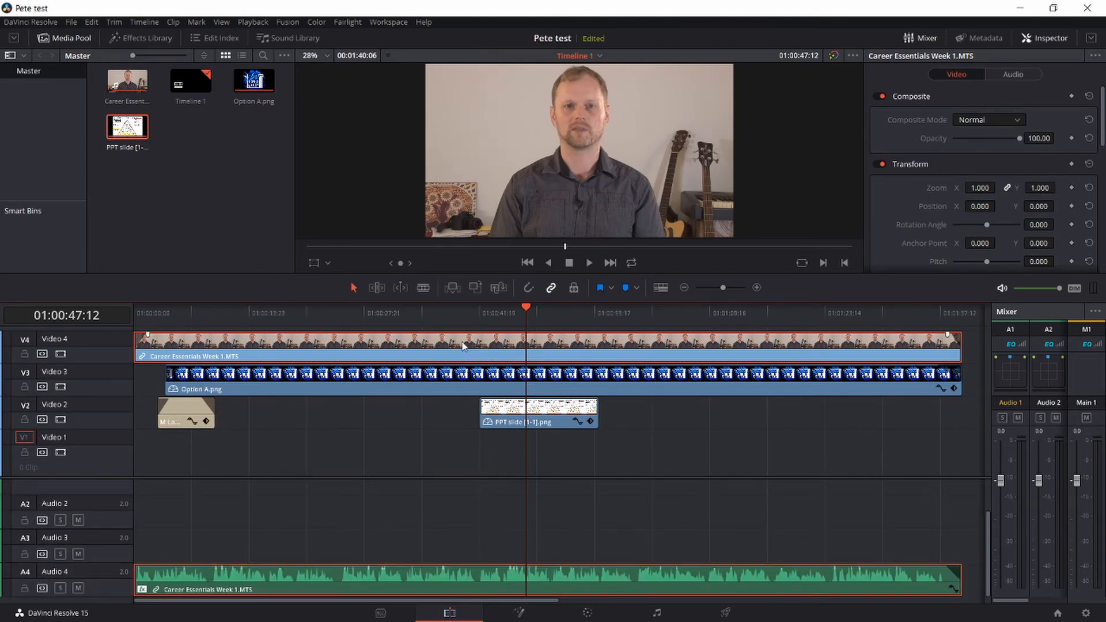
{"action": "left_click", "coordinate": [517, 410]}
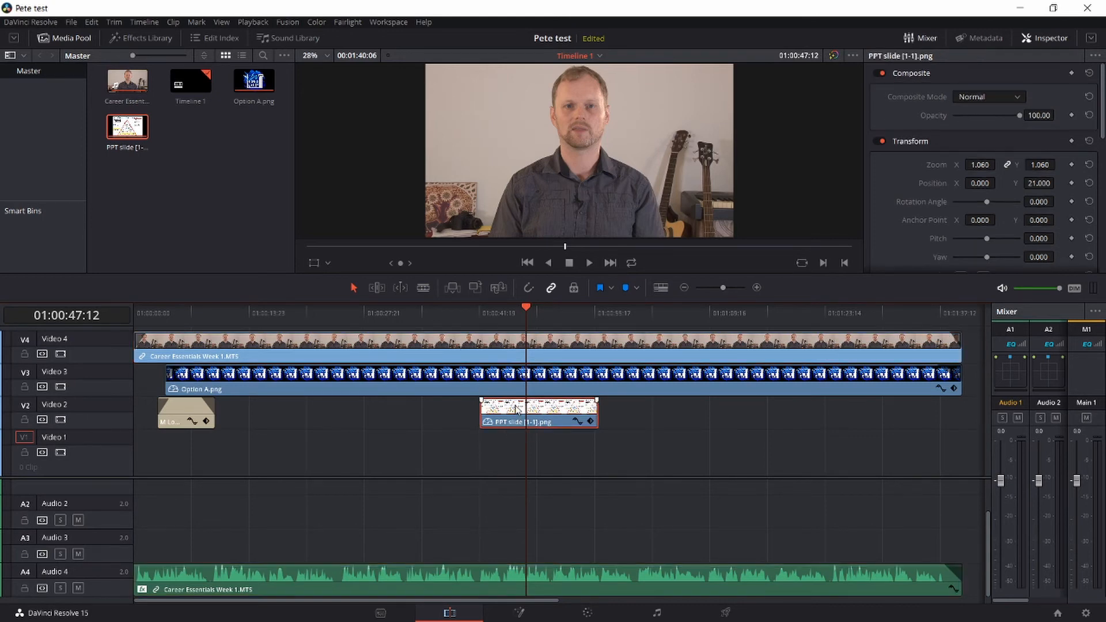
{"action": "left_click_drag", "start_coordinate": [516, 427], "coordinate": [517, 439]}
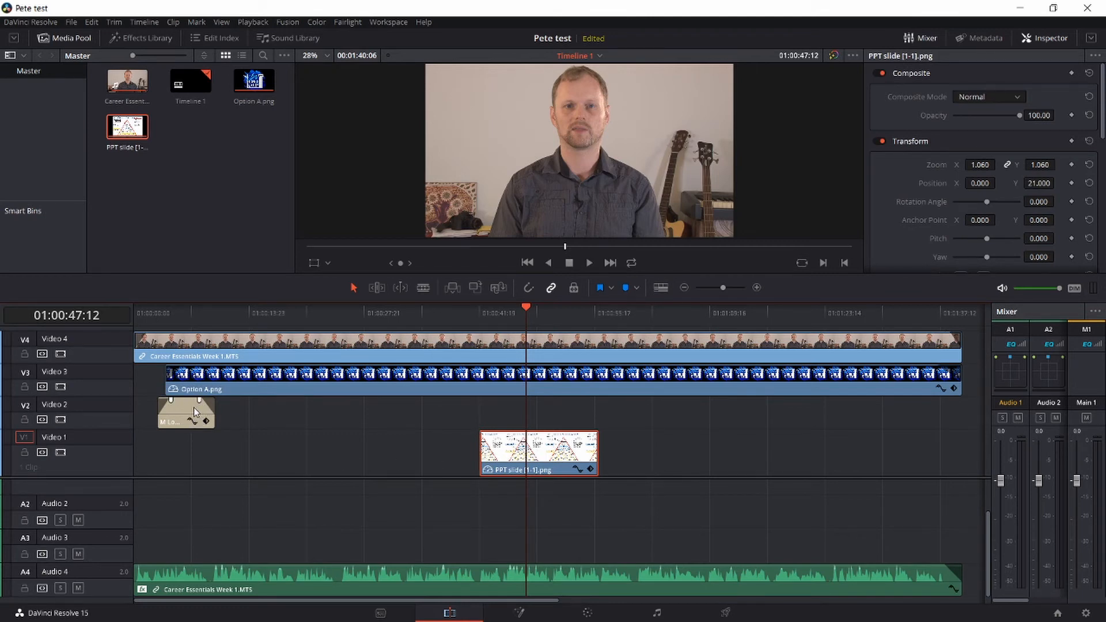
Step: Try moving the name title to Video 1 and extending its end, and undo those changes
{"action": "left_click_drag", "start_coordinate": [194, 411], "coordinate": [264, 455]}
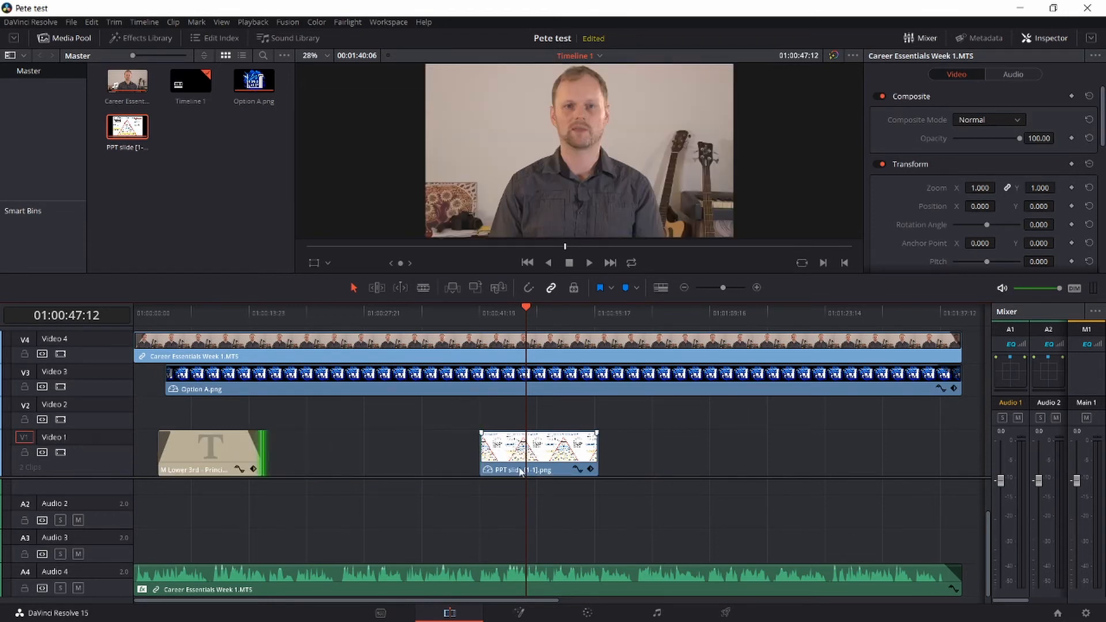
{"action": "left_click_drag", "start_coordinate": [263, 455], "coordinate": [245, 456]}
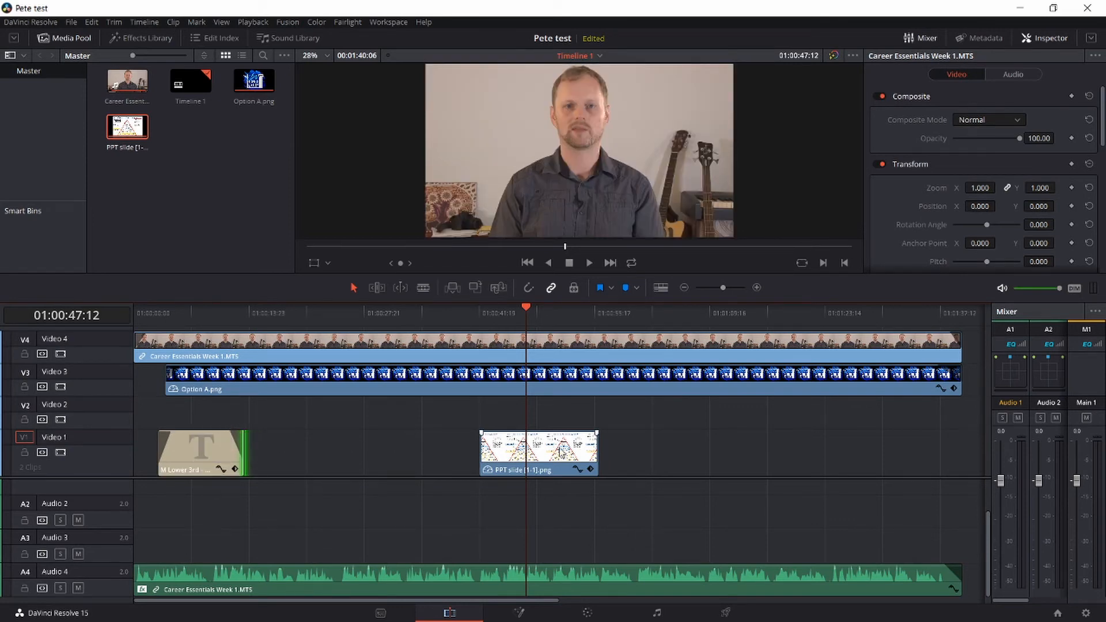
{"action": "key", "text": "ctrl+z"}
{"action": "key", "text": "ctrl+z"}
{"action": "key", "text": "ctrl+z"}
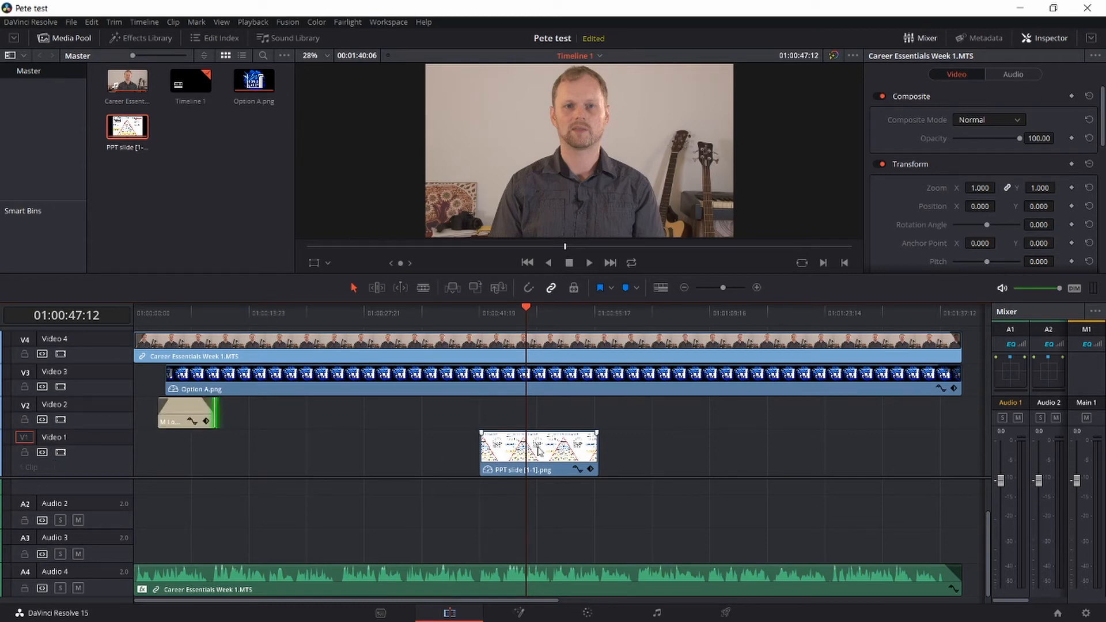
Step: With snapping on, split the talking-head clip on Video 4 at the slide clip's start, 01:00:41:22
{"action": "left_click", "coordinate": [476, 314]}
{"action": "left_click_drag", "start_coordinate": [475, 313], "coordinate": [521, 332]}
{"action": "left_click", "coordinate": [596, 109]}
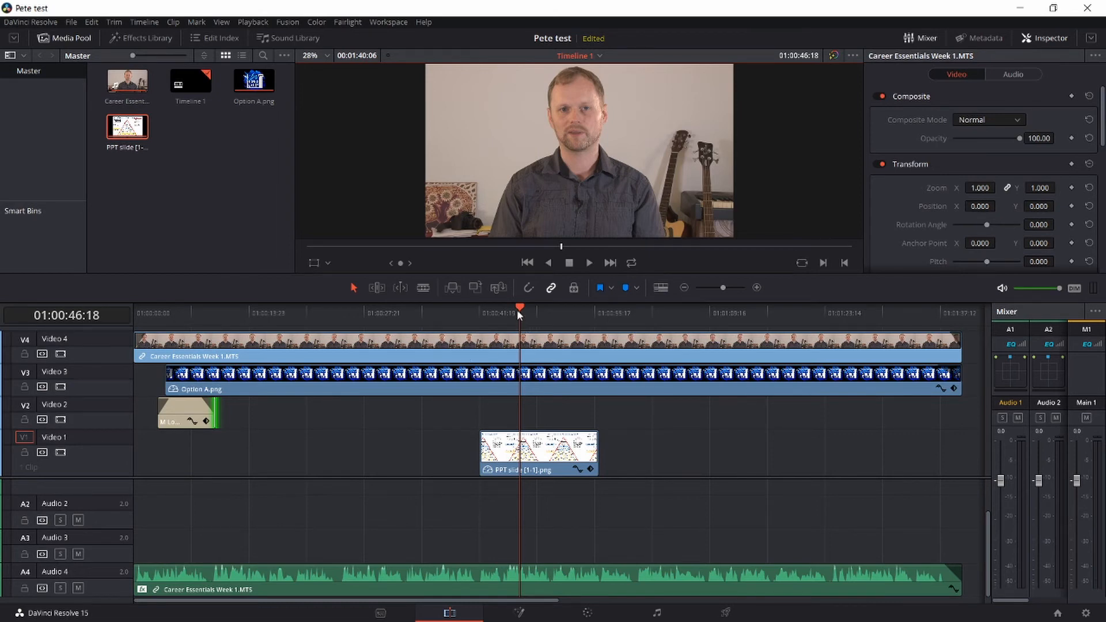
{"action": "left_click_drag", "start_coordinate": [516, 309], "coordinate": [484, 310]}
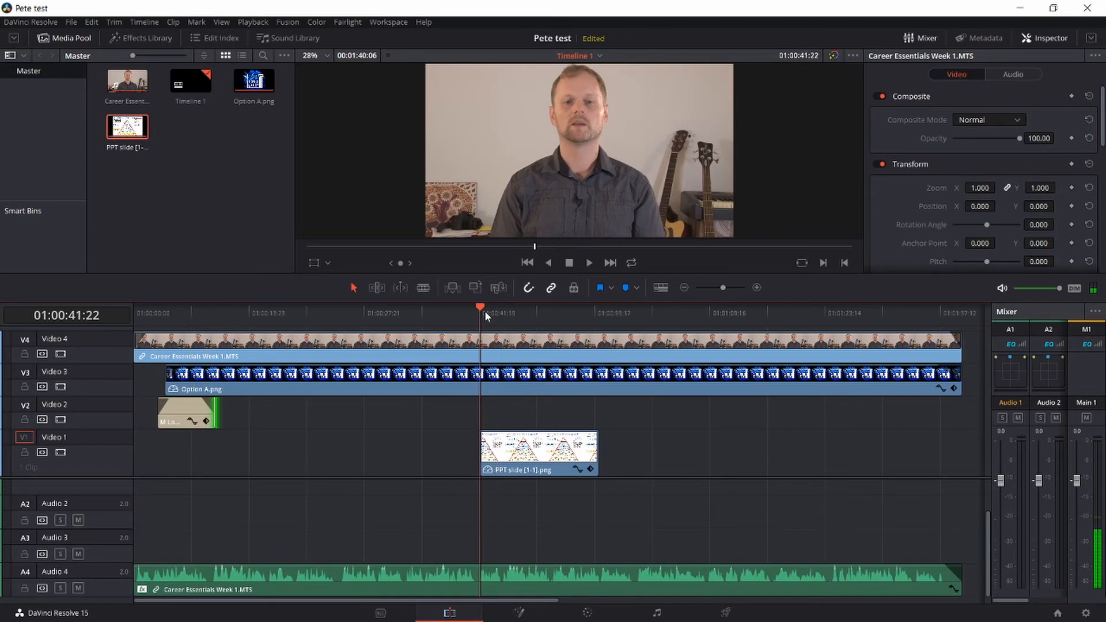
{"action": "left_click", "coordinate": [488, 342]}
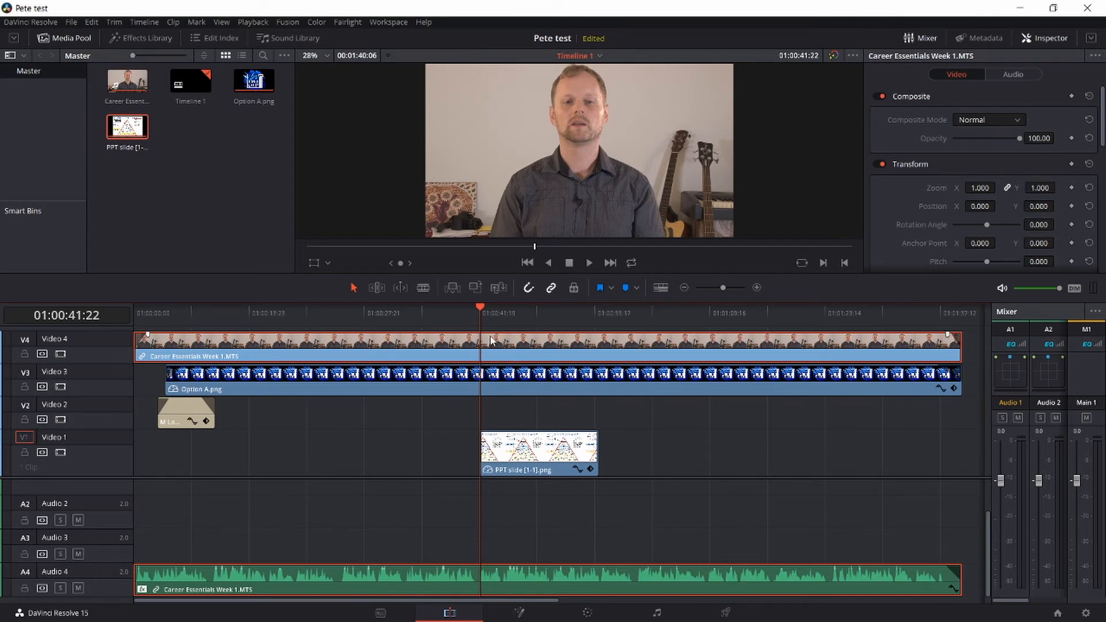
{"action": "key", "text": "ctrl+b"}
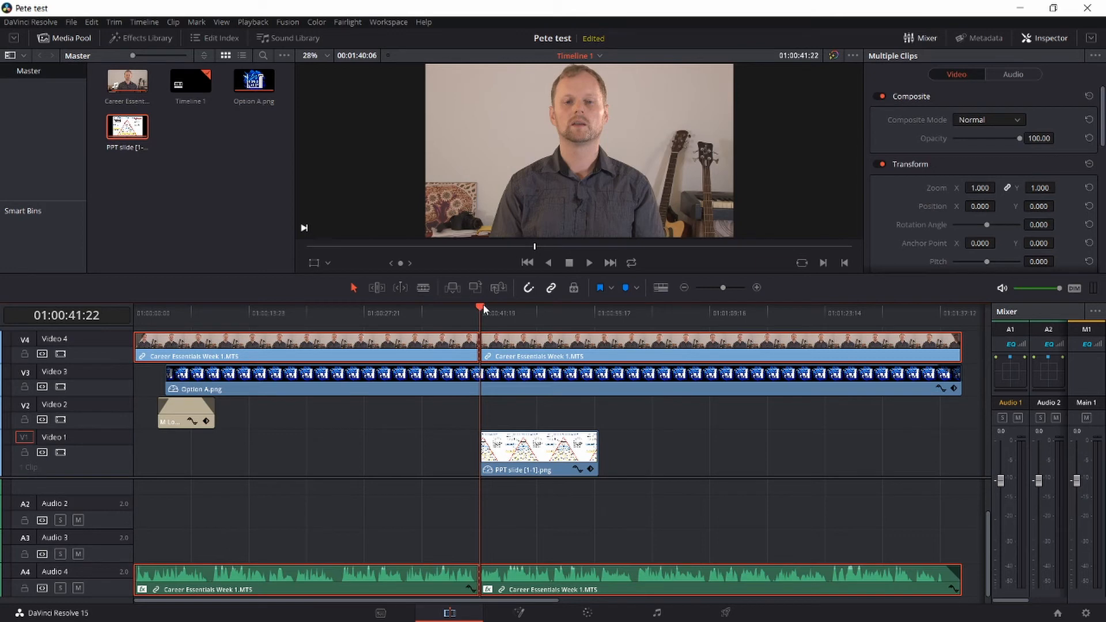
Step: Split the talking-head clip on Video 4 at the slide clip's end, 01:00:56:07
{"action": "left_click_drag", "start_coordinate": [482, 310], "coordinate": [593, 333]}
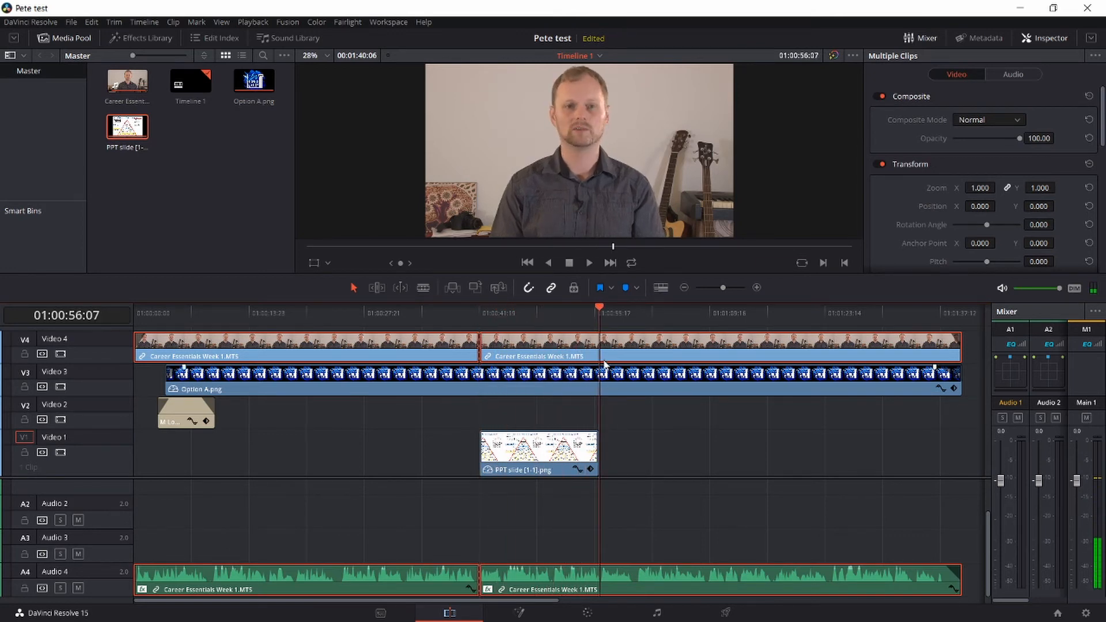
{"action": "key", "text": "ctrl+b"}
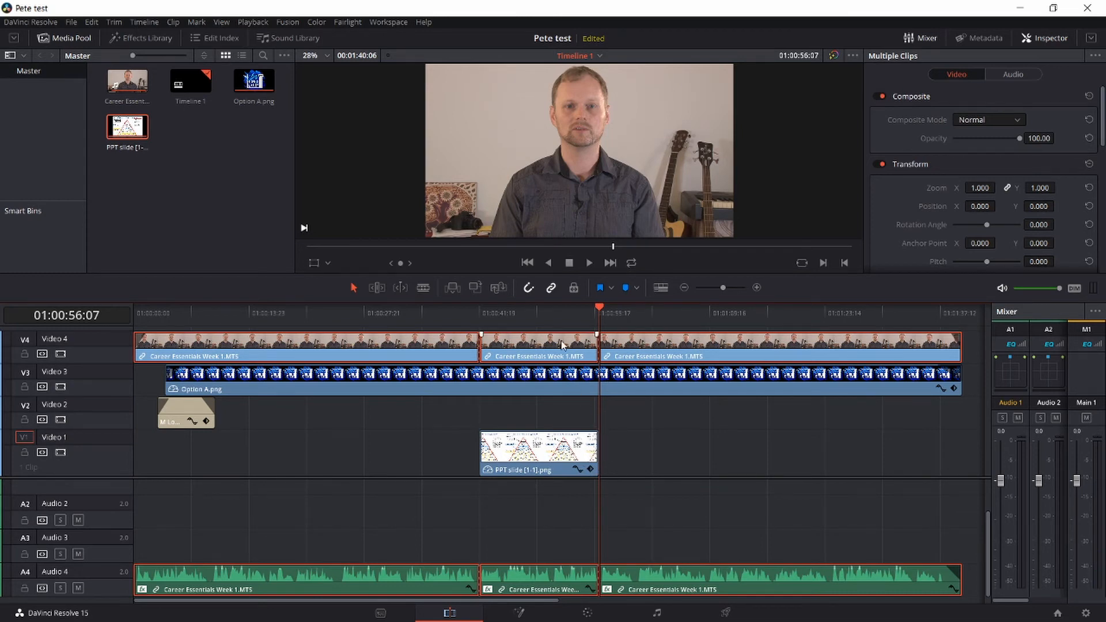
{"action": "left_click", "coordinate": [463, 351]}
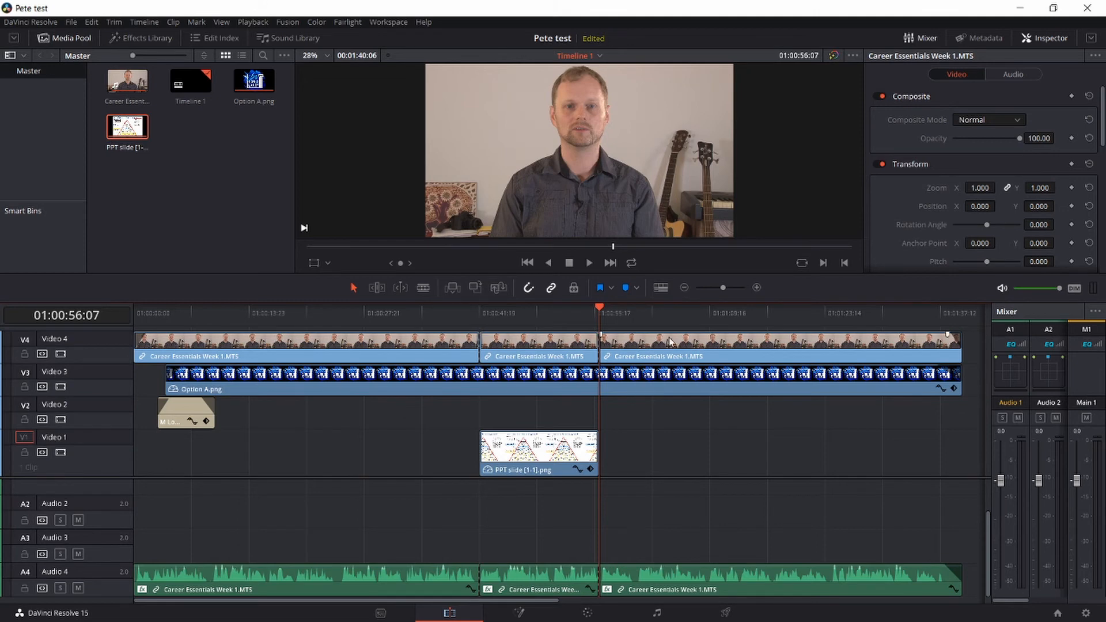
Step: Try deleting the middle talking-head segment together with its audio, and undo the deletion
{"action": "left_click", "coordinate": [510, 348]}
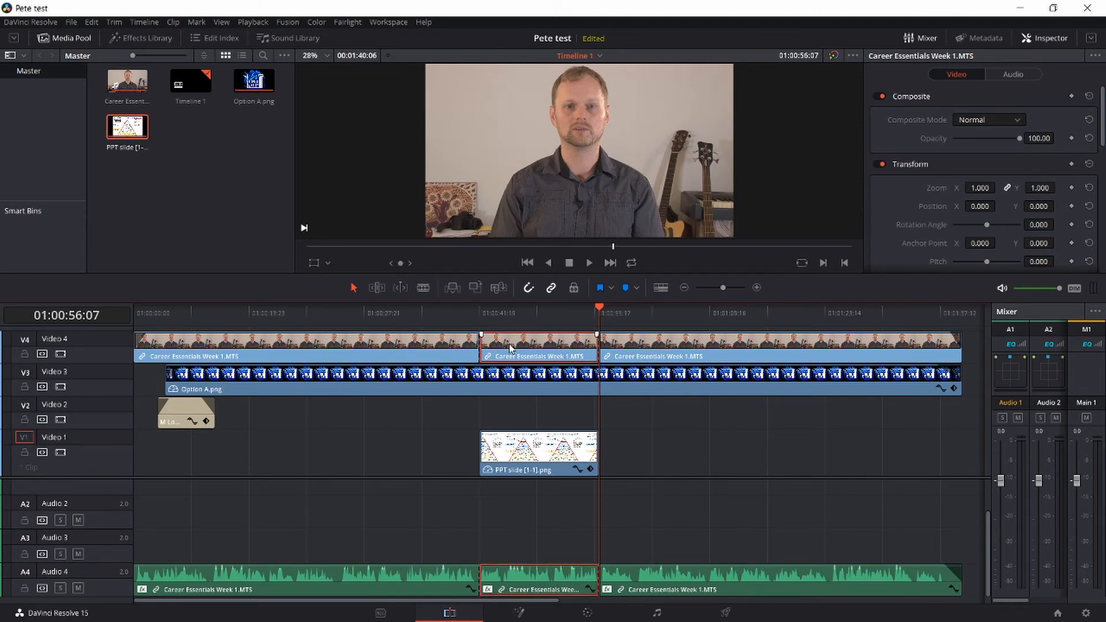
{"action": "key", "text": "BackSpace"}
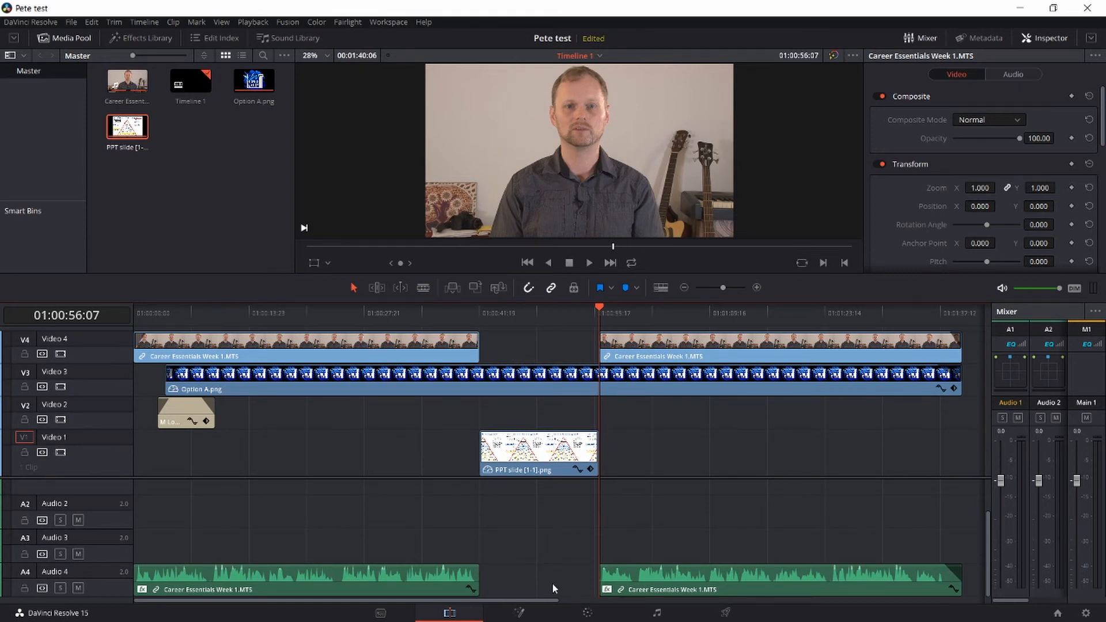
{"action": "key", "text": "ctrl+z"}
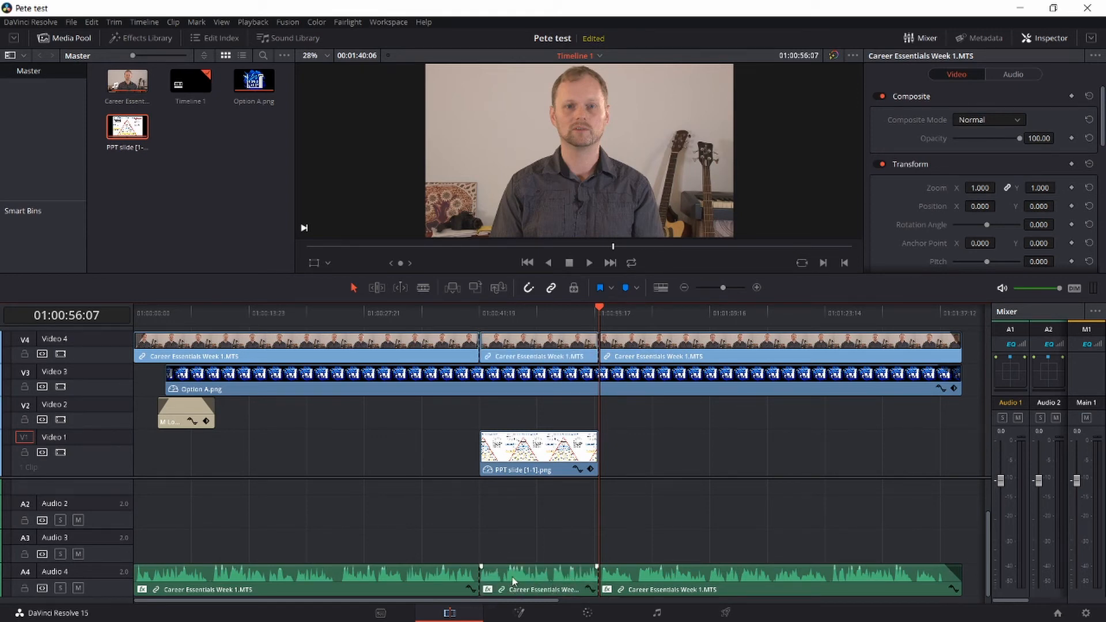
Step: With linked selection off, delete only the video of the talking-head segment above the slide clip, leaving its audio on Audio 4
{"action": "left_click", "coordinate": [569, 350]}
{"action": "left_click", "coordinate": [559, 316]}
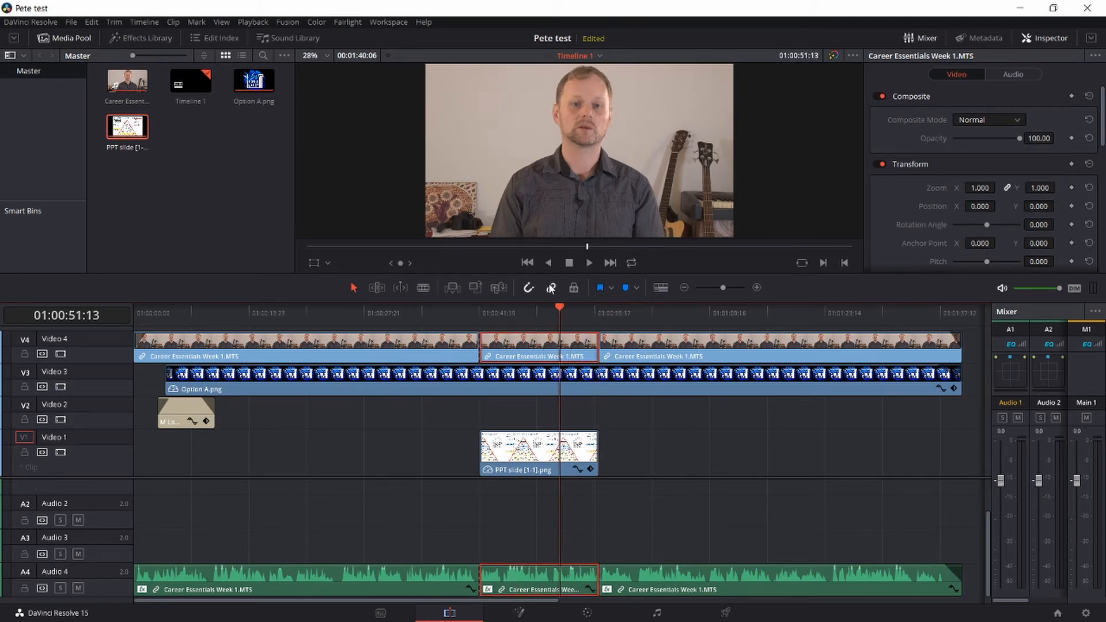
{"action": "left_click", "coordinate": [551, 288]}
{"action": "left_click", "coordinate": [522, 575], "text": "ctrl"}
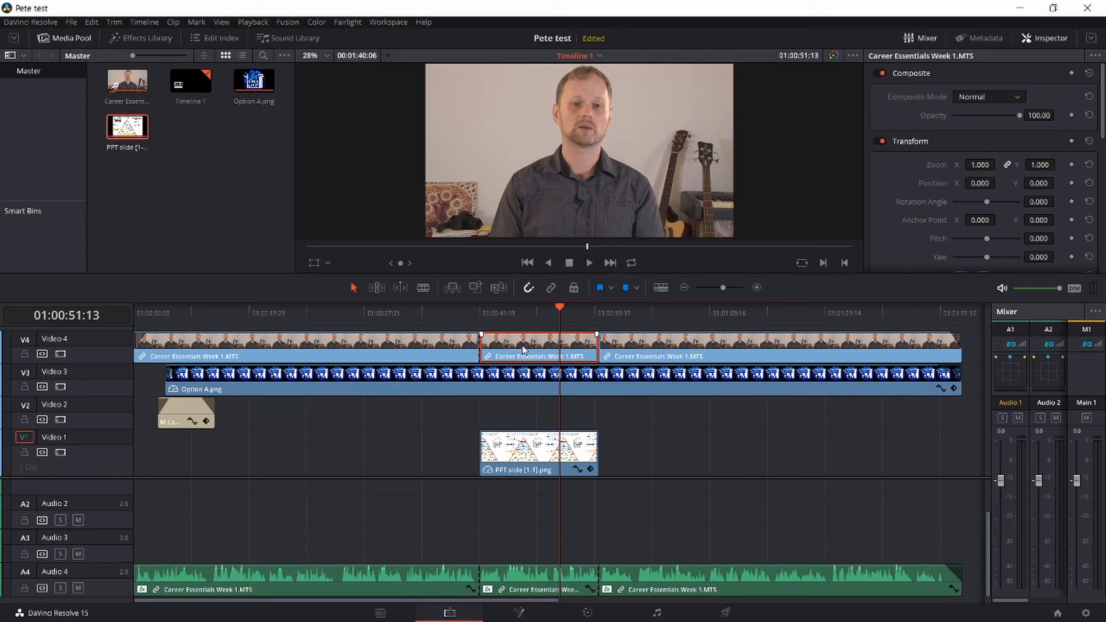
{"action": "key", "text": "Delete"}
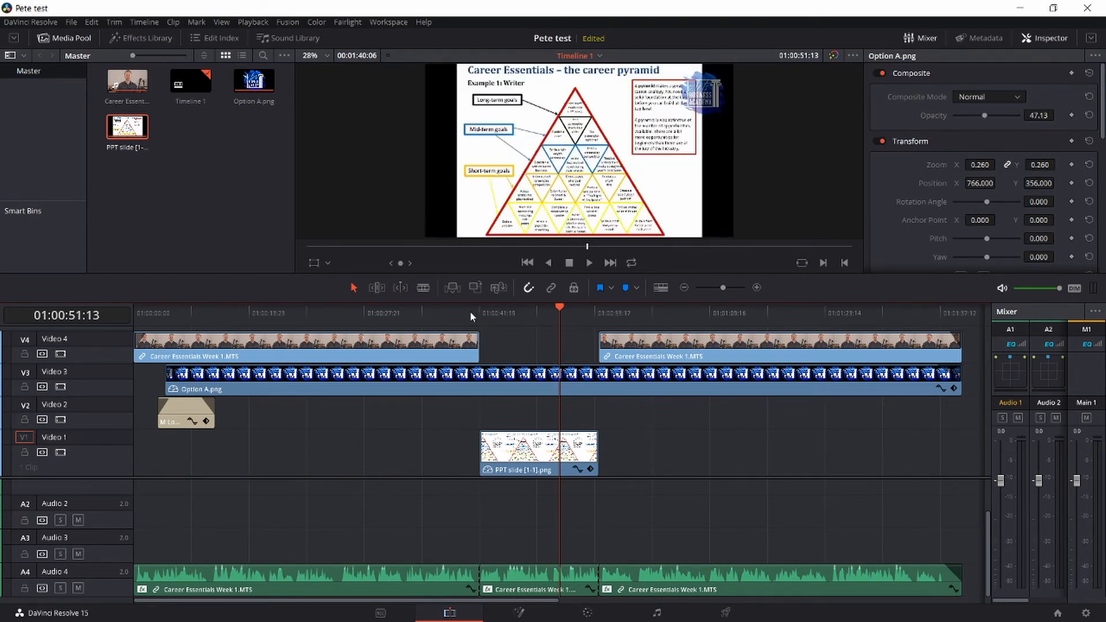
Step: Play the timeline from 01:00:39:20 across the cut to the slide, and return to the slide clip's start
{"action": "left_click_drag", "start_coordinate": [470, 311], "coordinate": [463, 308]}
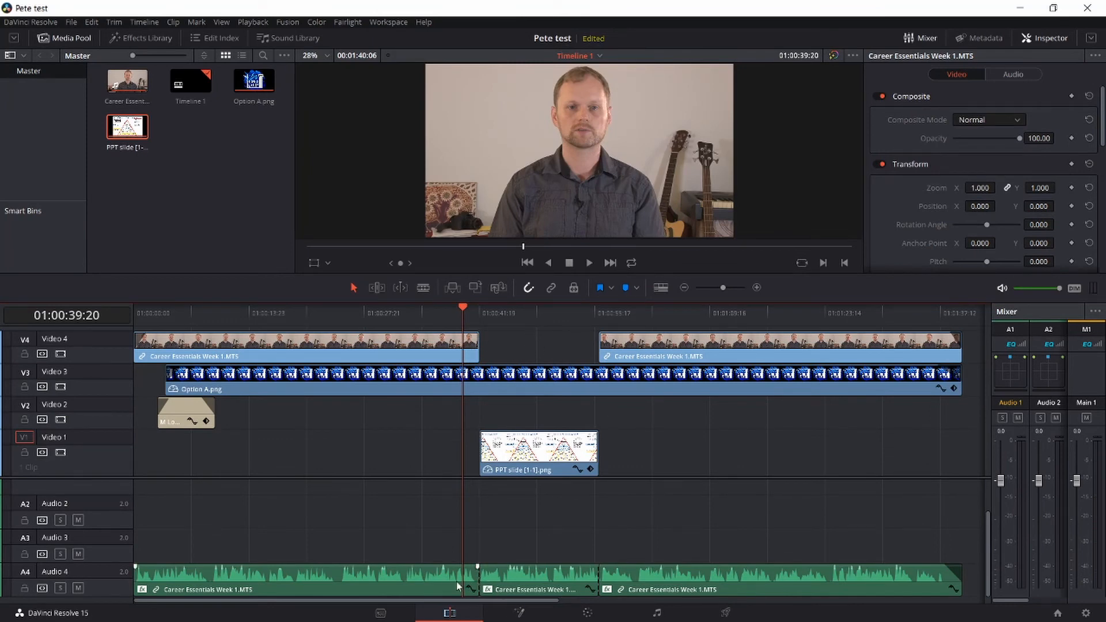
{"action": "key", "text": "space"}
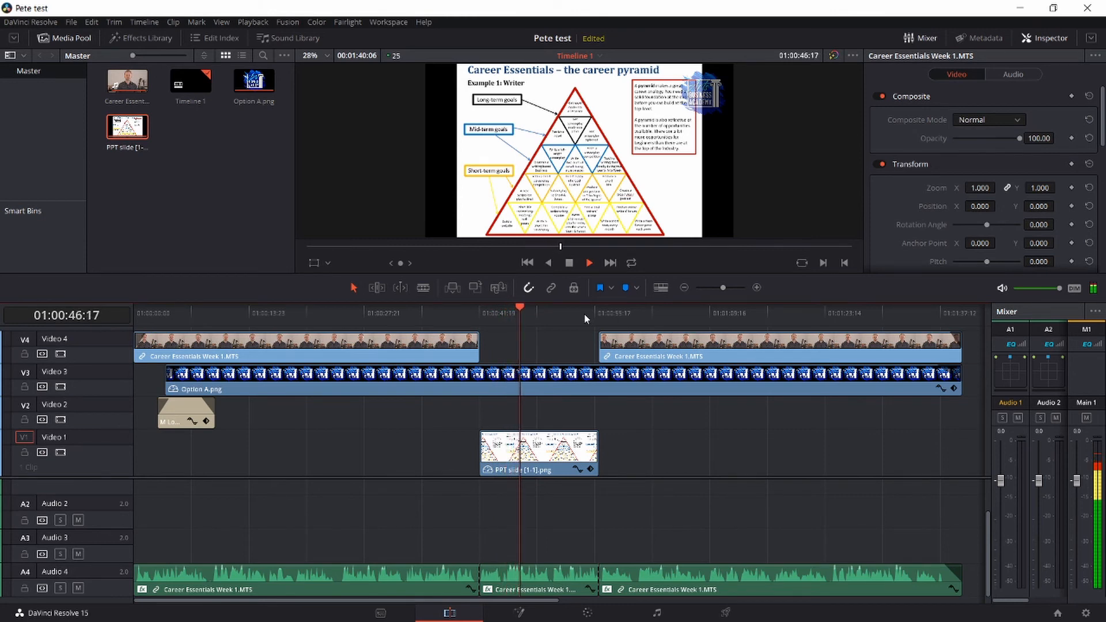
{"action": "key", "text": "space"}
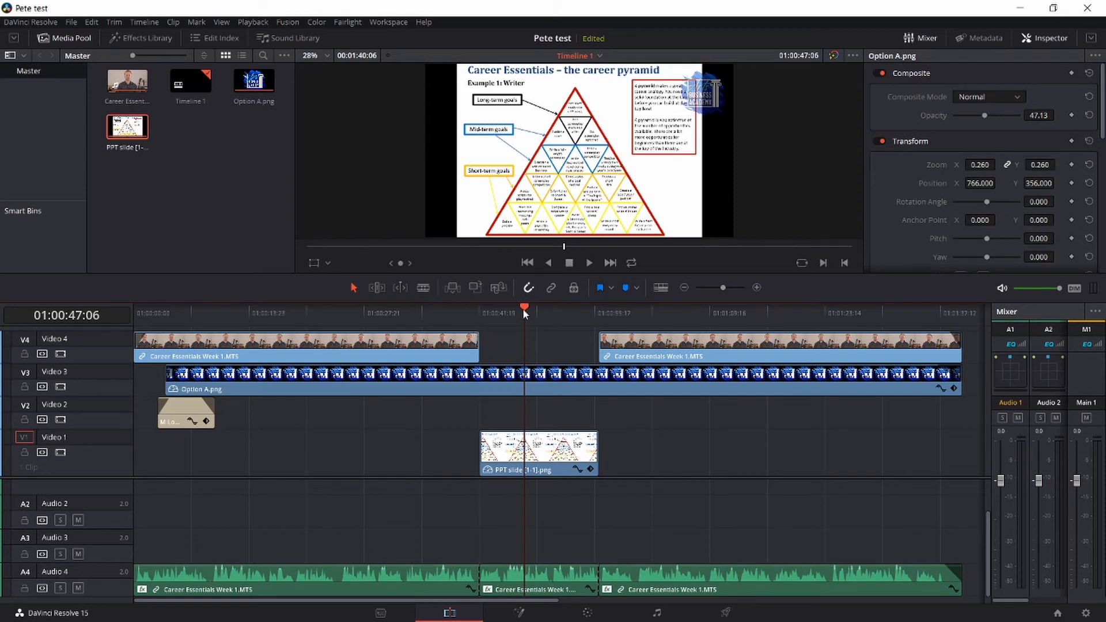
{"action": "left_click_drag", "start_coordinate": [523, 309], "coordinate": [479, 299]}
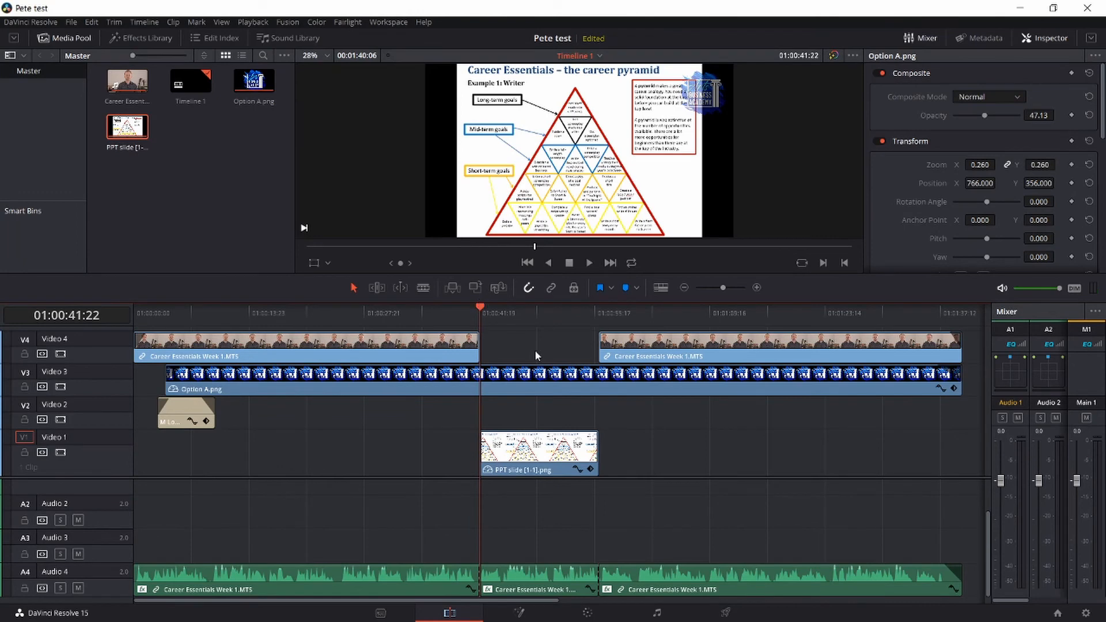
Step: Undo the video segment deletion and both splits of the talking-head clip
{"action": "key", "text": "ctrl+z"}
{"action": "key", "text": "ctrl+z"}
{"action": "key", "text": "ctrl+z"}
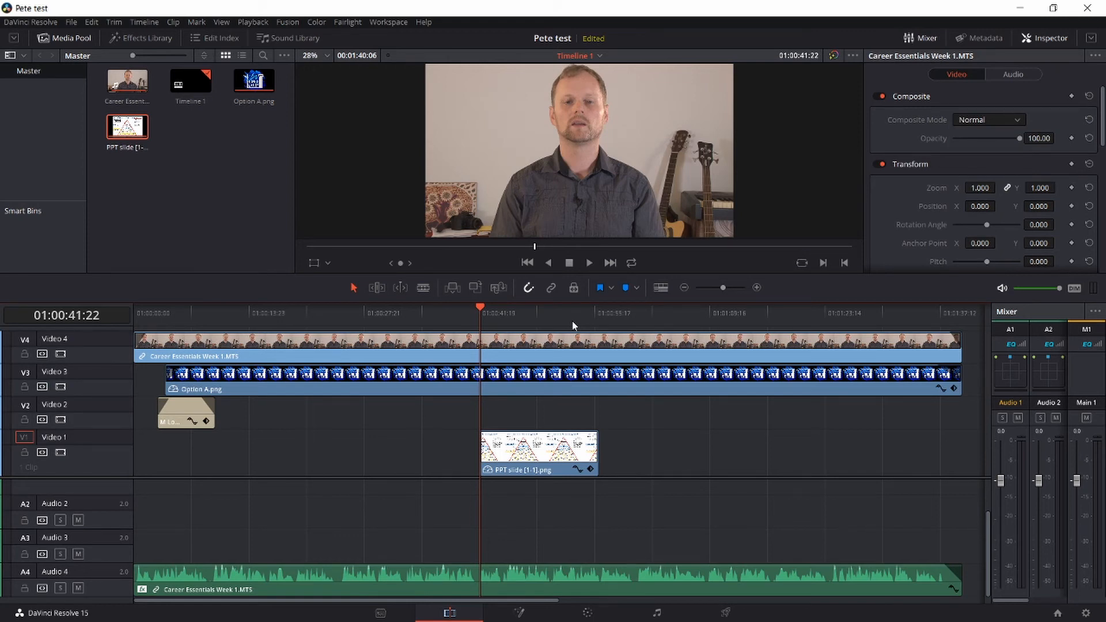
Step: Redo both splits of the talking-head clip and delete the middle video segment again
{"action": "key", "text": "ctrl+shift+z"}
{"action": "key", "text": "ctrl+shift+z"}
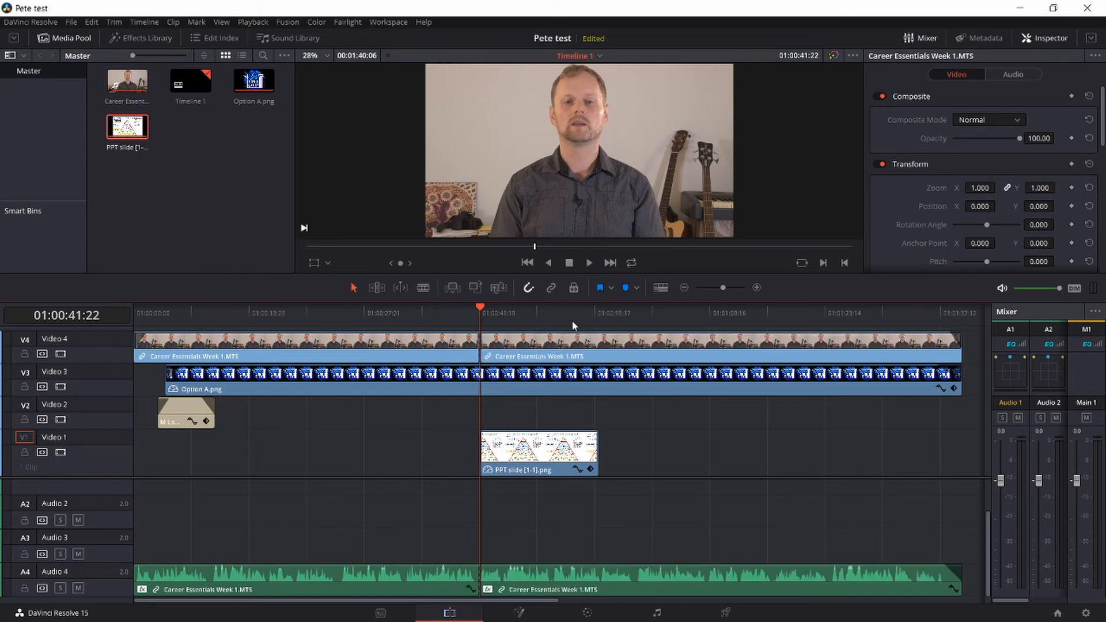
{"action": "left_click", "coordinate": [508, 357]}
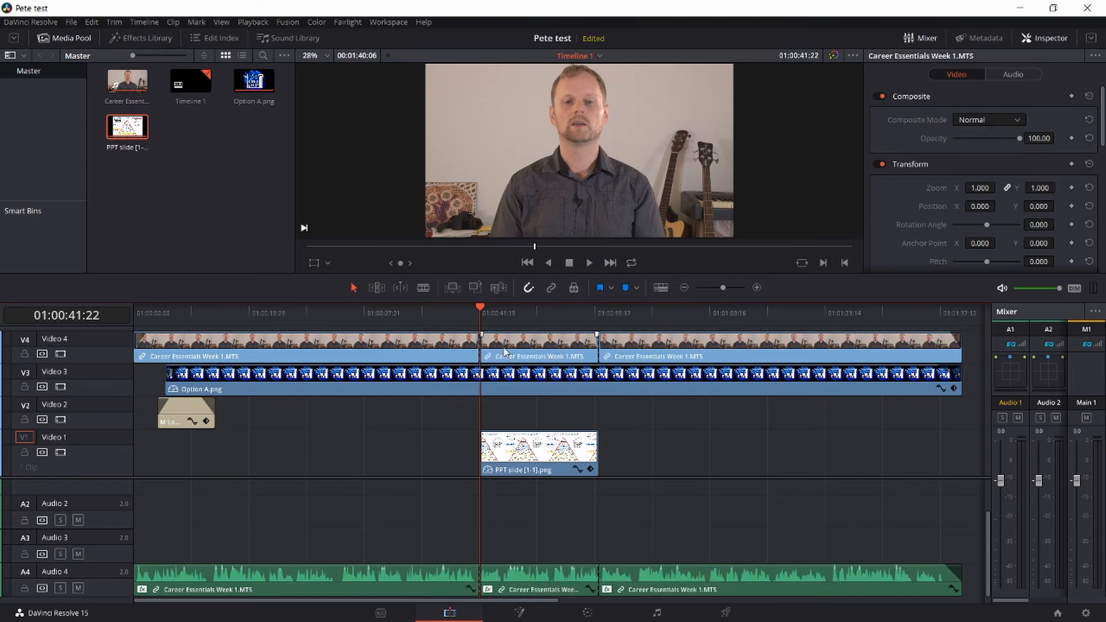
{"action": "key", "text": "Delete"}
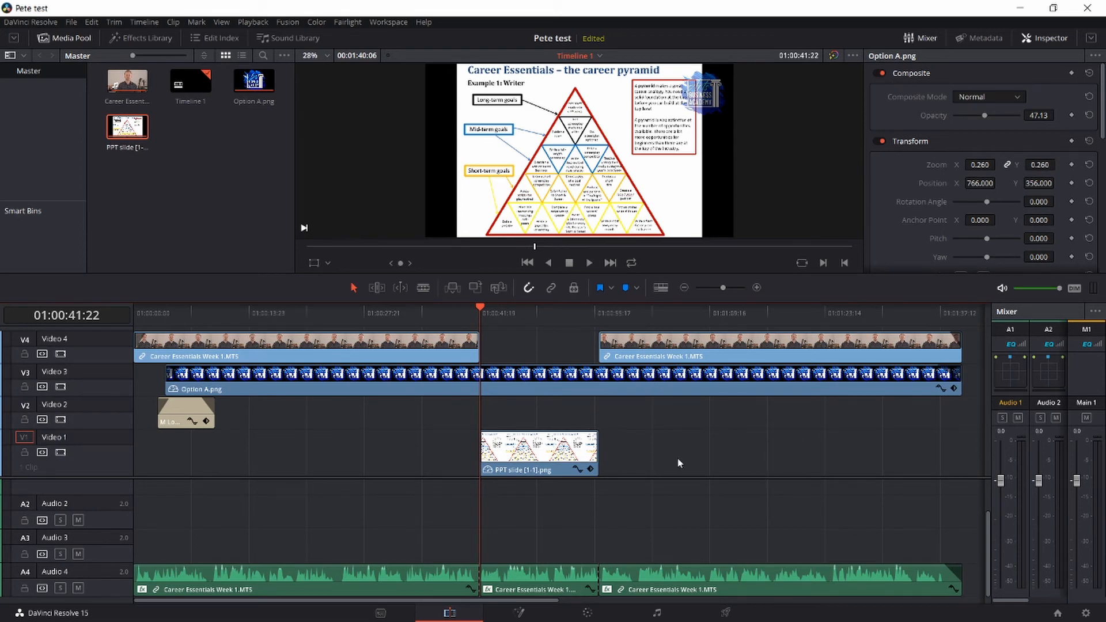
Step: Step back and forth through the deletion and splits, ending with them undone so the talking-head clip is one uncut piece
{"action": "key", "text": "ctrl+z"}
{"action": "key", "text": "ctrl+z"}
{"action": "key", "text": "ctrl+z"}
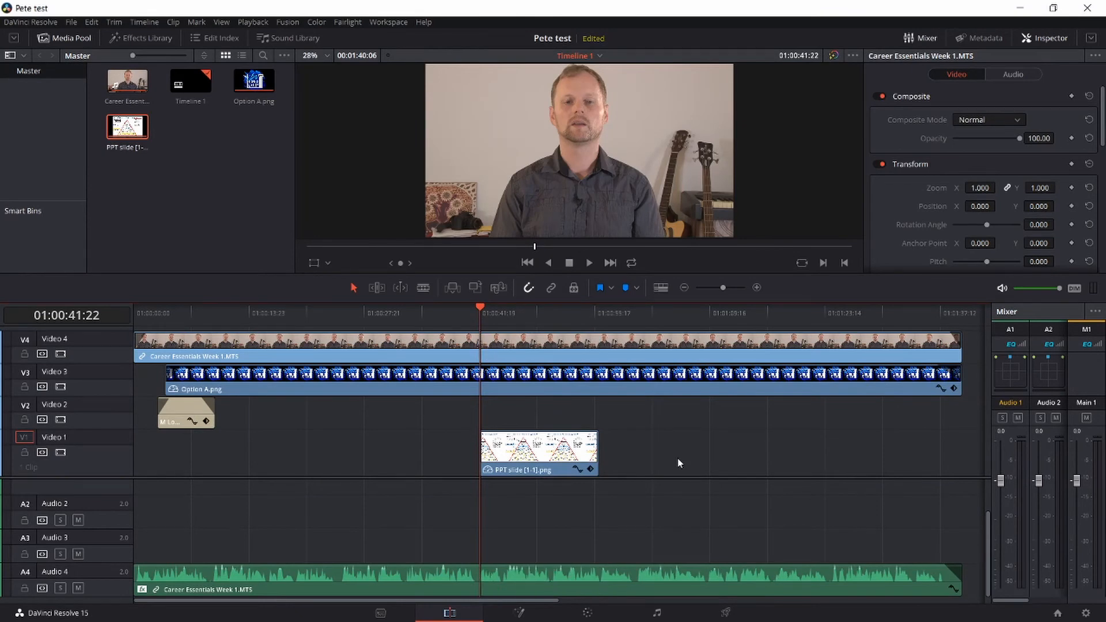
{"action": "key", "text": "ctrl+shift+z"}
{"action": "key", "text": "ctrl+shift+z"}
{"action": "key", "text": "ctrl+shift+z"}
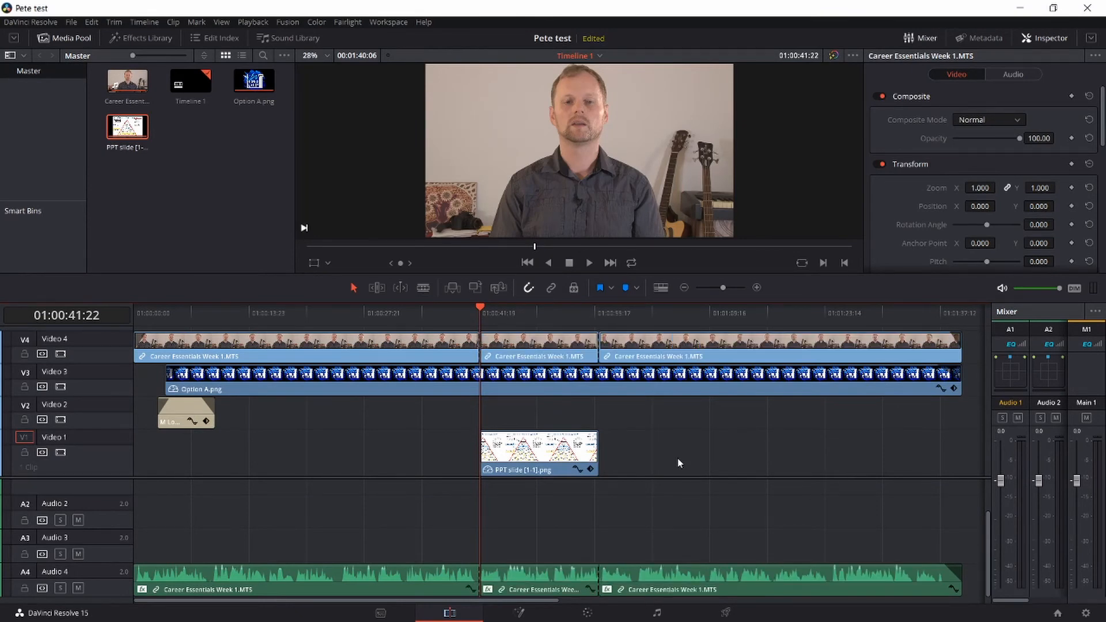
{"action": "key", "text": "ctrl+z"}
{"action": "key", "text": "ctrl+z"}
{"action": "key", "text": "ctrl+z"}
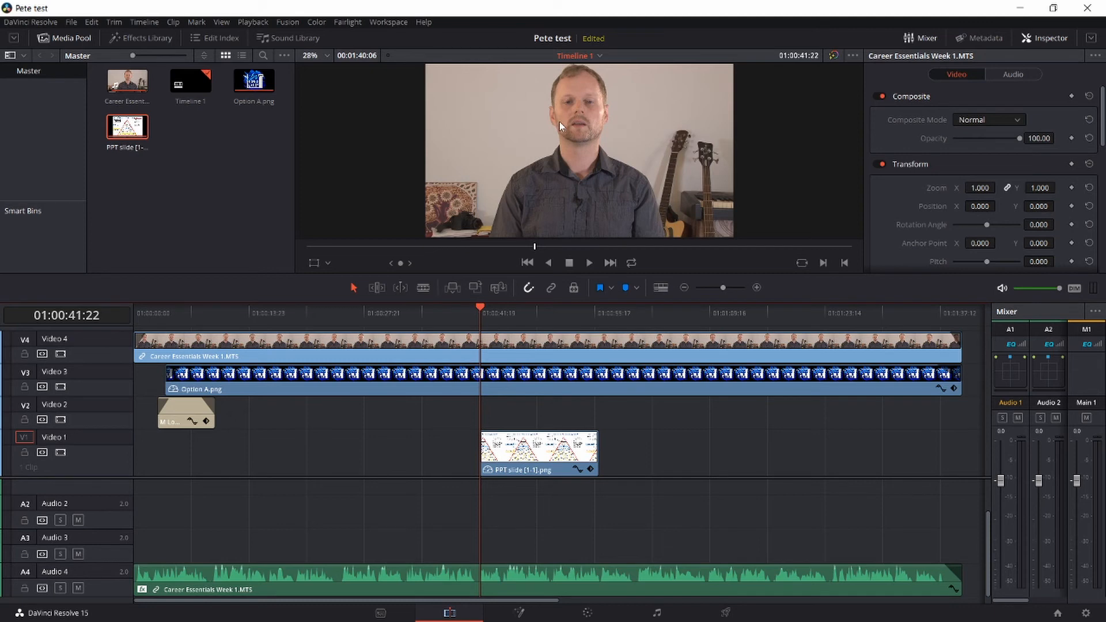
Step: Temporarily hide Video 4 at 01:00:44:16 to view the slide clip beneath the talking-head clip
{"action": "left_click", "coordinate": [502, 452]}
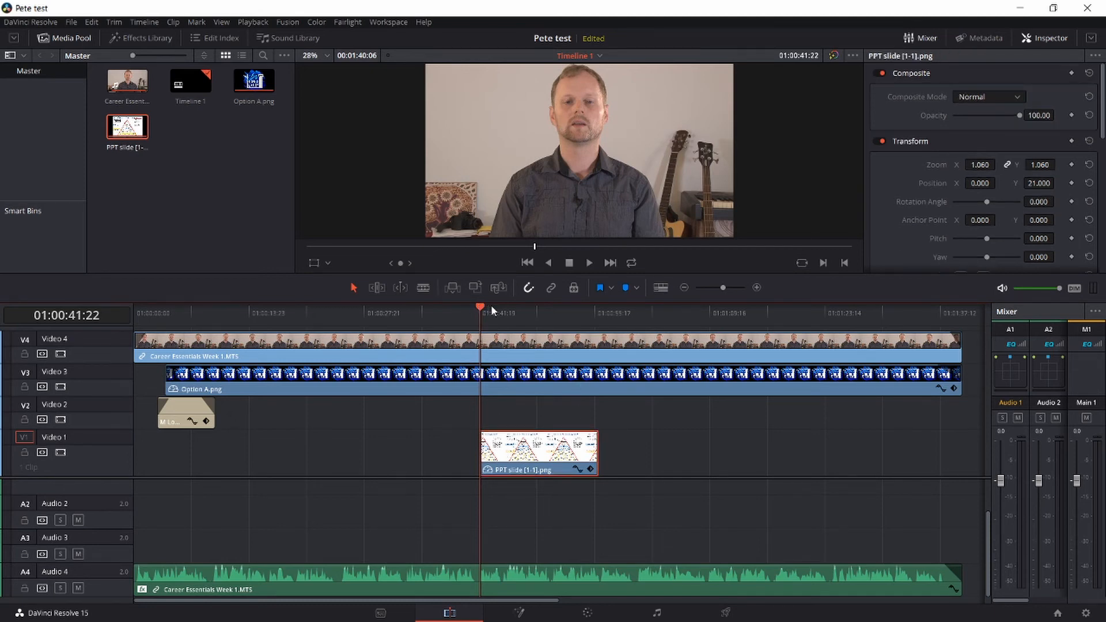
{"action": "mouse_move", "coordinate": [490, 305]}
{"action": "left_mouse_down"}
{"action": "mouse_move", "coordinate": [517, 309]}
{"action": "mouse_move", "coordinate": [490, 310]}
{"action": "mouse_move", "coordinate": [503, 317]}
{"action": "left_mouse_up"}
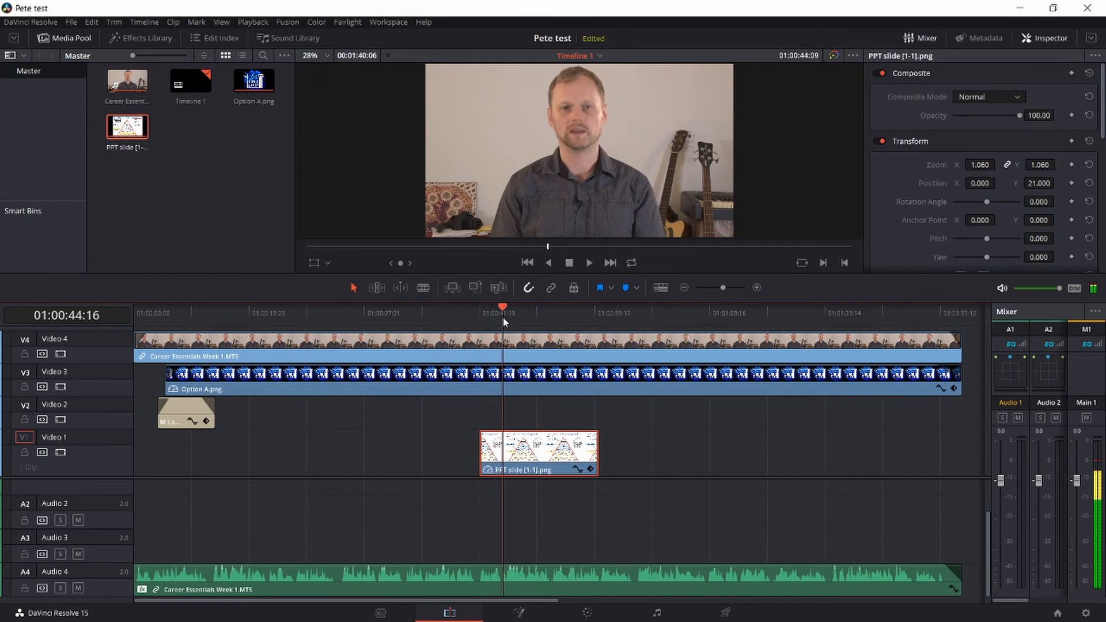
{"action": "left_click", "coordinate": [60, 353]}
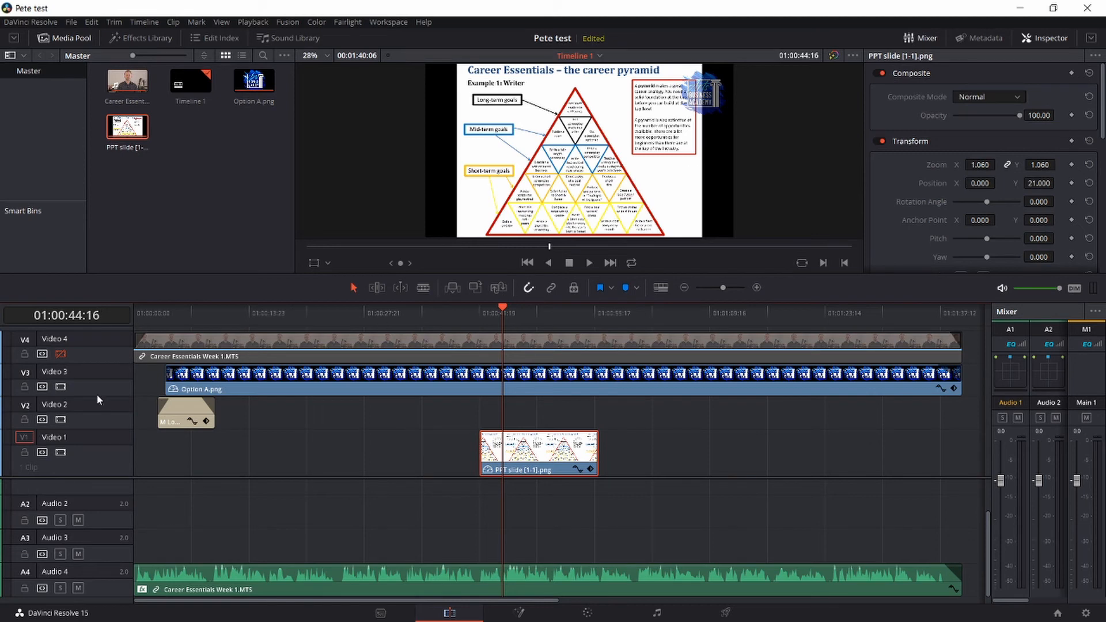
{"action": "left_click", "coordinate": [60, 353]}
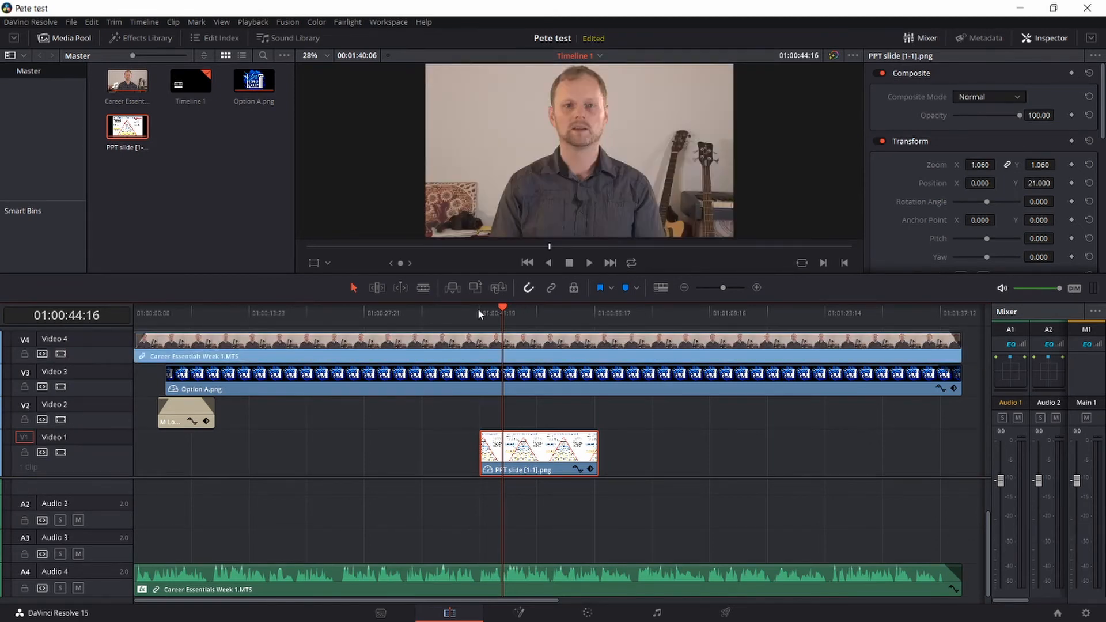
Step: Add Zoom and Position keyframes to the talking-head clip on Video 4 at 01:00:39:24
{"action": "left_click_drag", "start_coordinate": [475, 307], "coordinate": [464, 309]}
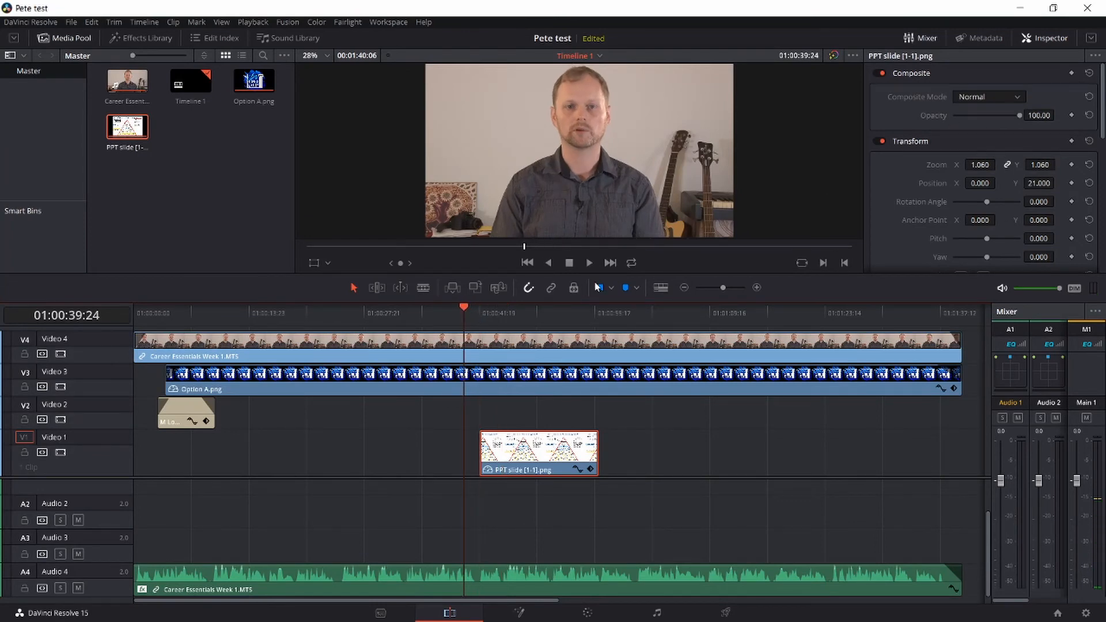
{"action": "left_click", "coordinate": [476, 353]}
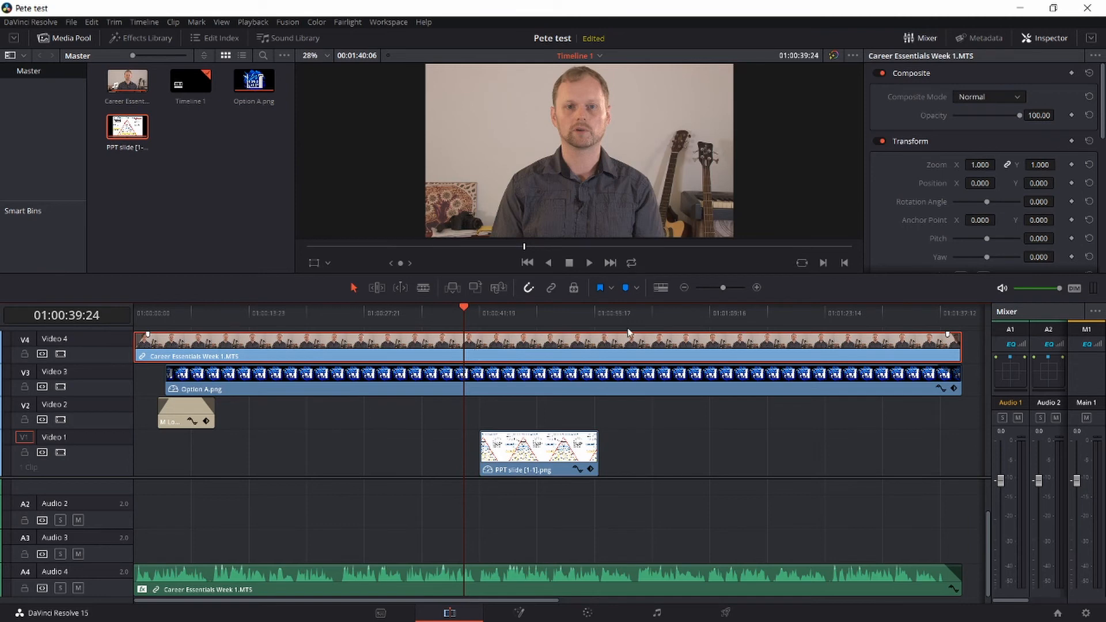
{"action": "left_click", "coordinate": [1071, 166]}
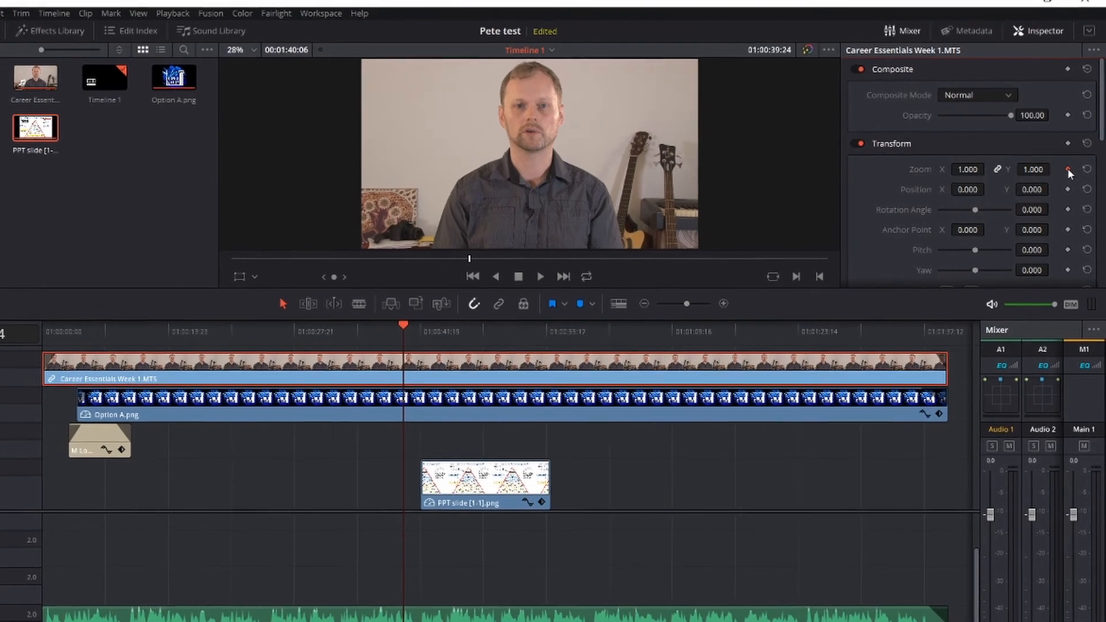
{"action": "left_click", "coordinate": [1066, 191]}
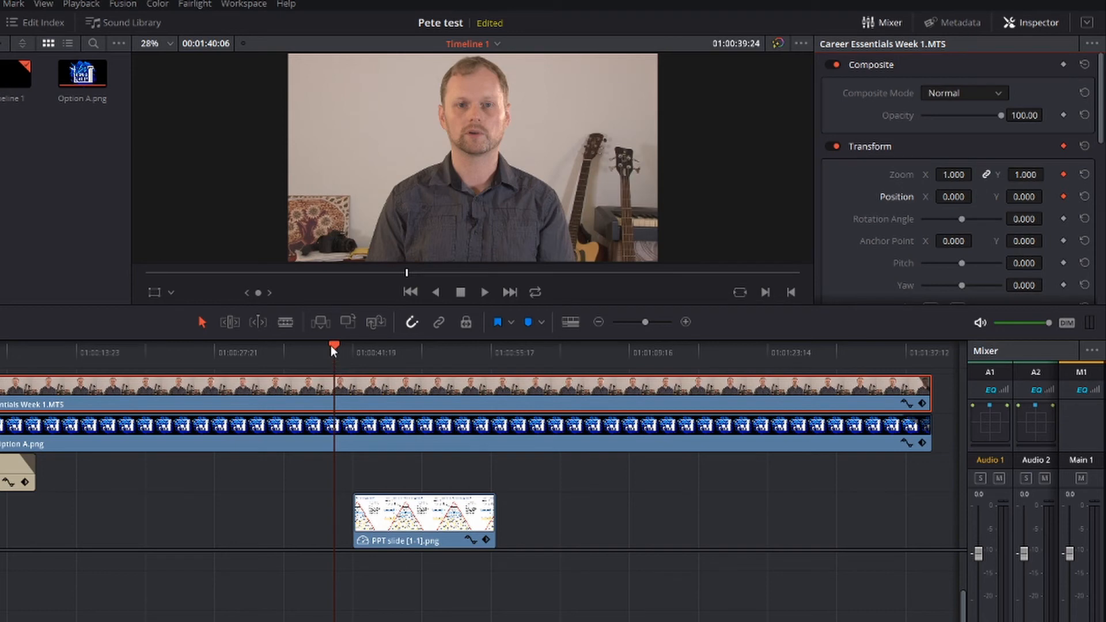
Step: At the slide clip's start, 01:00:41:22, set the talking-head clip's zoom to 0.200 and its position to X 561, Y -141
{"action": "key", "text": "space"}
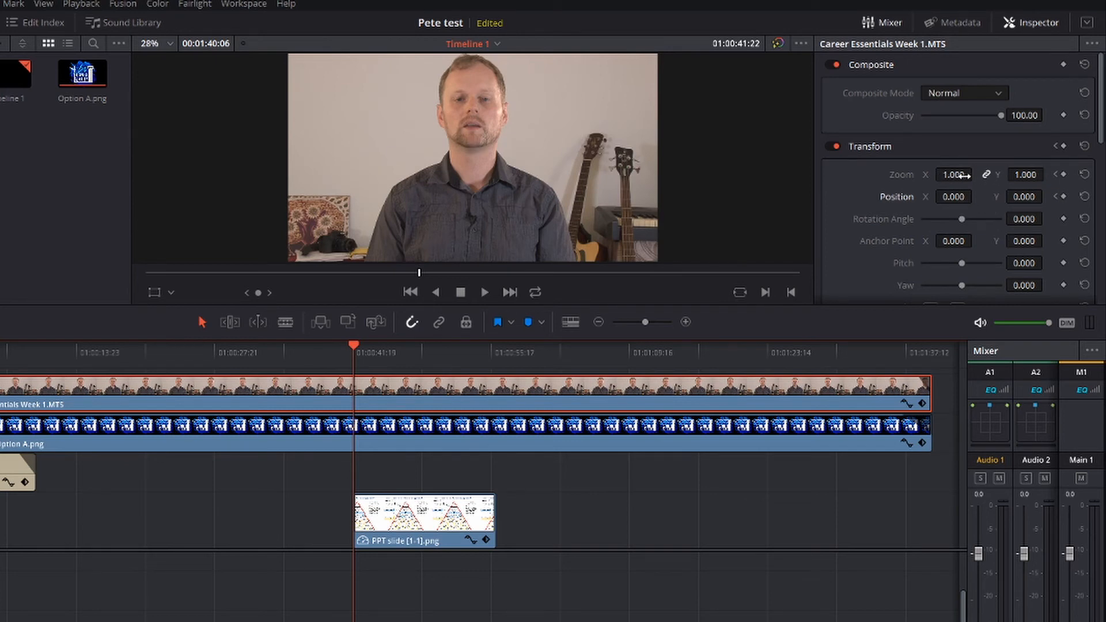
{"action": "mouse_move", "coordinate": [956, 174]}
{"action": "left_mouse_down"}
{"action": "mouse_move", "coordinate": [896, 174]}
{"action": "mouse_move", "coordinate": [965, 175]}
{"action": "mouse_move", "coordinate": [956, 175]}
{"action": "left_mouse_up"}
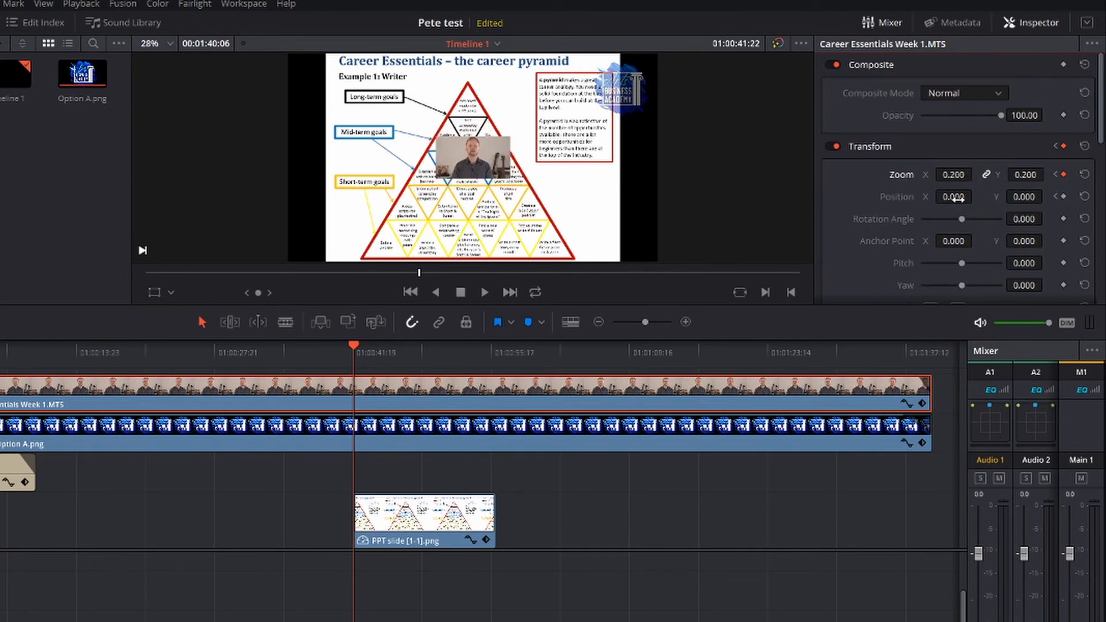
{"action": "left_click_drag", "start_coordinate": [963, 196], "coordinate": [975, 197]}
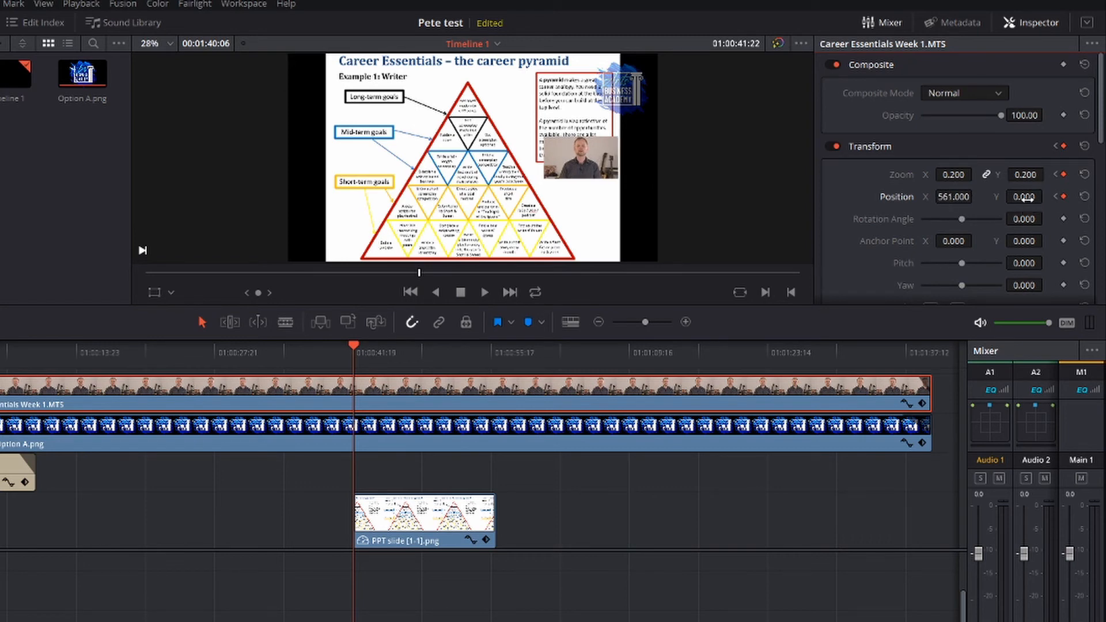
{"action": "left_click_drag", "start_coordinate": [1023, 197], "coordinate": [1047, 196]}
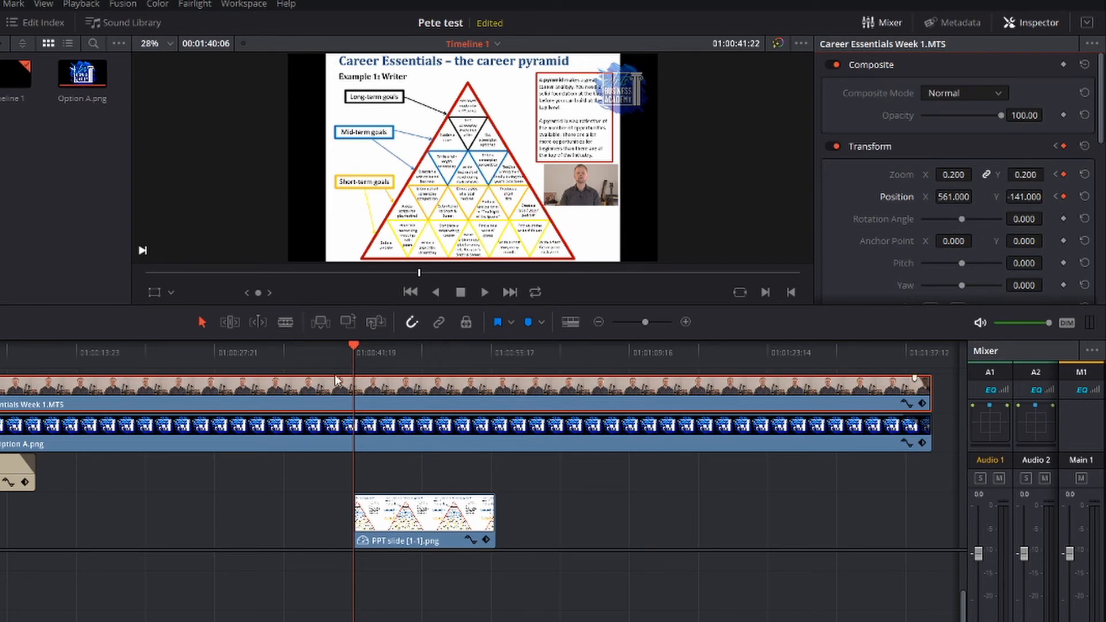
Step: Play the timeline from 01:00:38:11 into the slide to review the talking-head clip's shrinking animation
{"action": "left_click", "coordinate": [320, 349]}
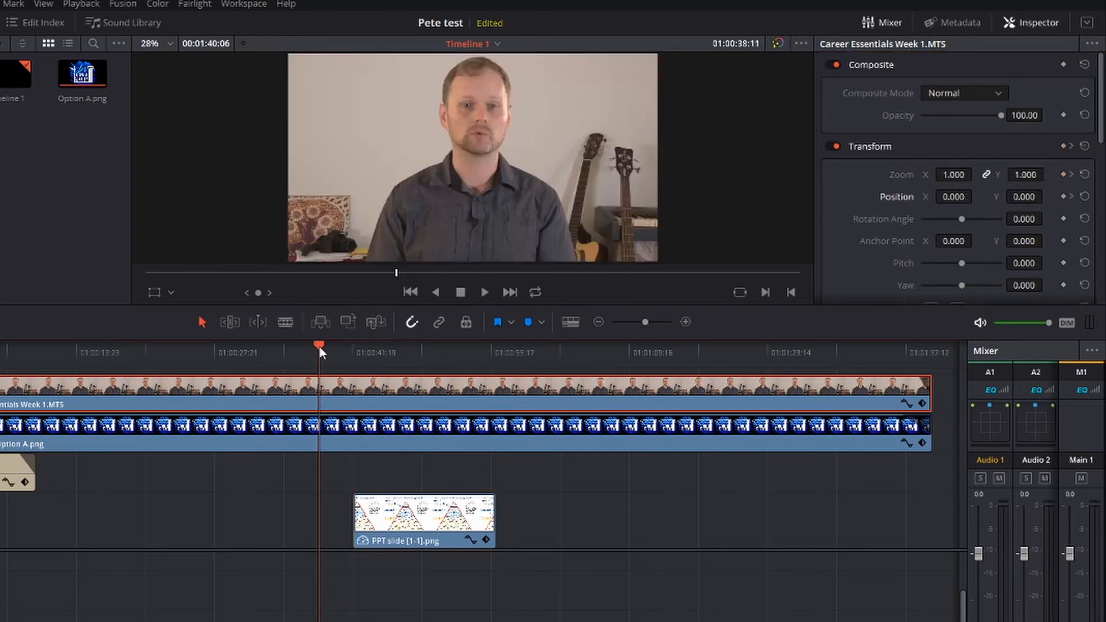
{"action": "key", "text": "space"}
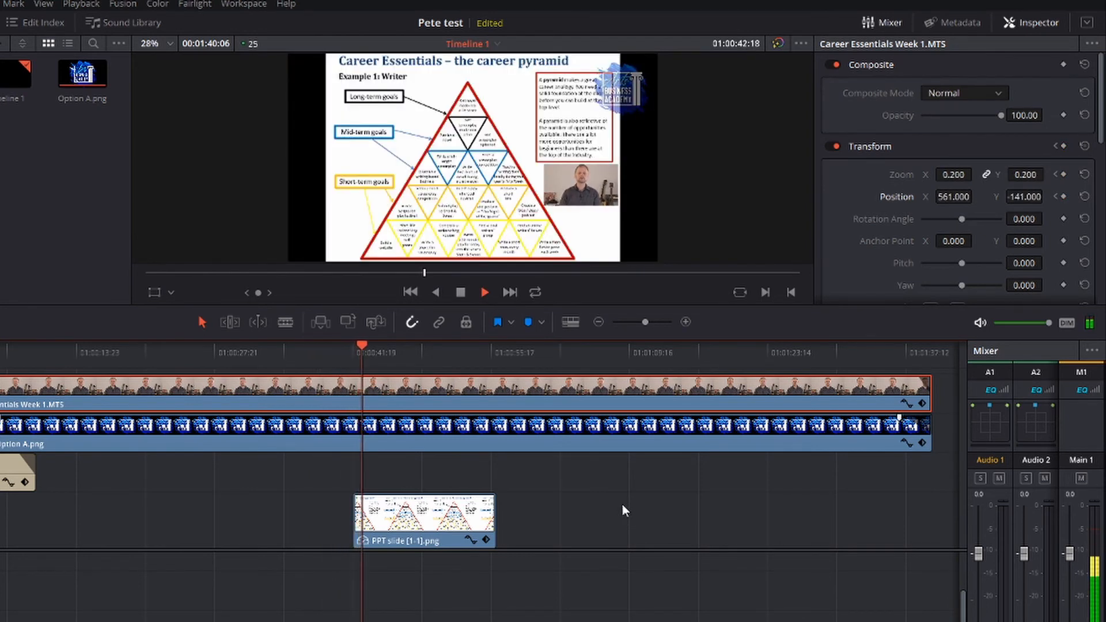
{"action": "key", "text": "space"}
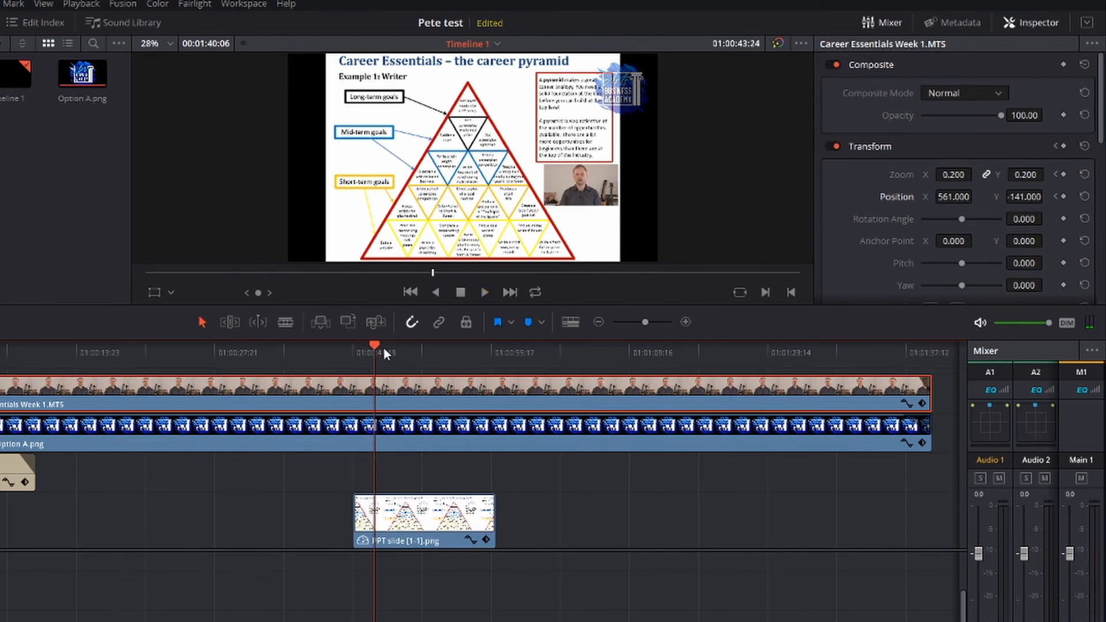
Step: Add Position and Zoom keyframes to the talking-head clip at 01:00:54:02, shortly before the slide clip ends
{"action": "left_click_drag", "start_coordinate": [371, 346], "coordinate": [474, 365]}
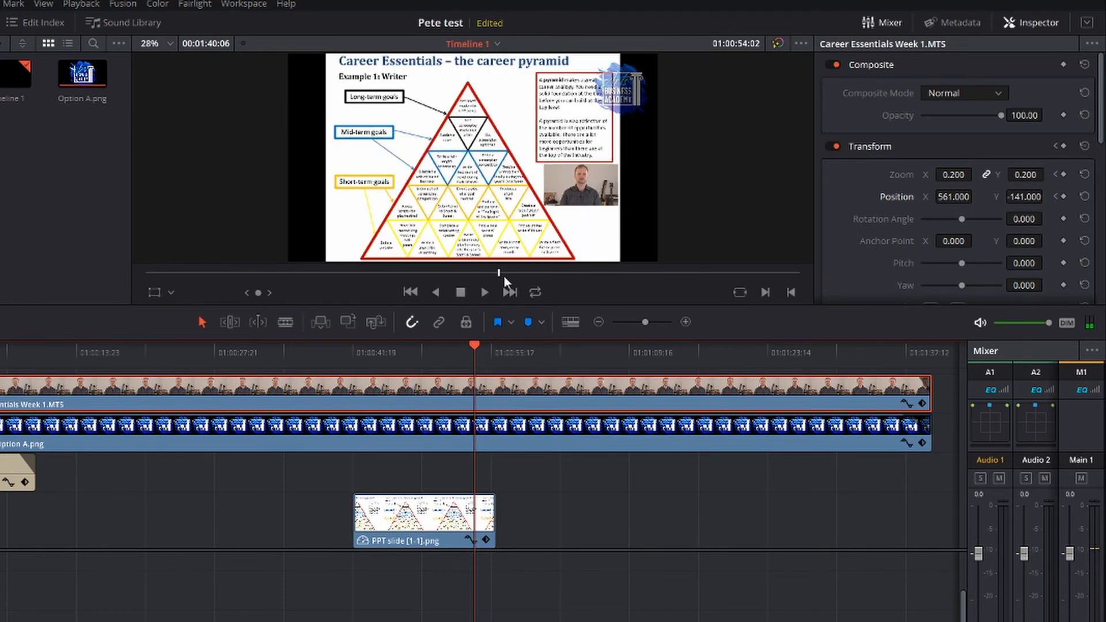
{"action": "left_click", "coordinate": [485, 507]}
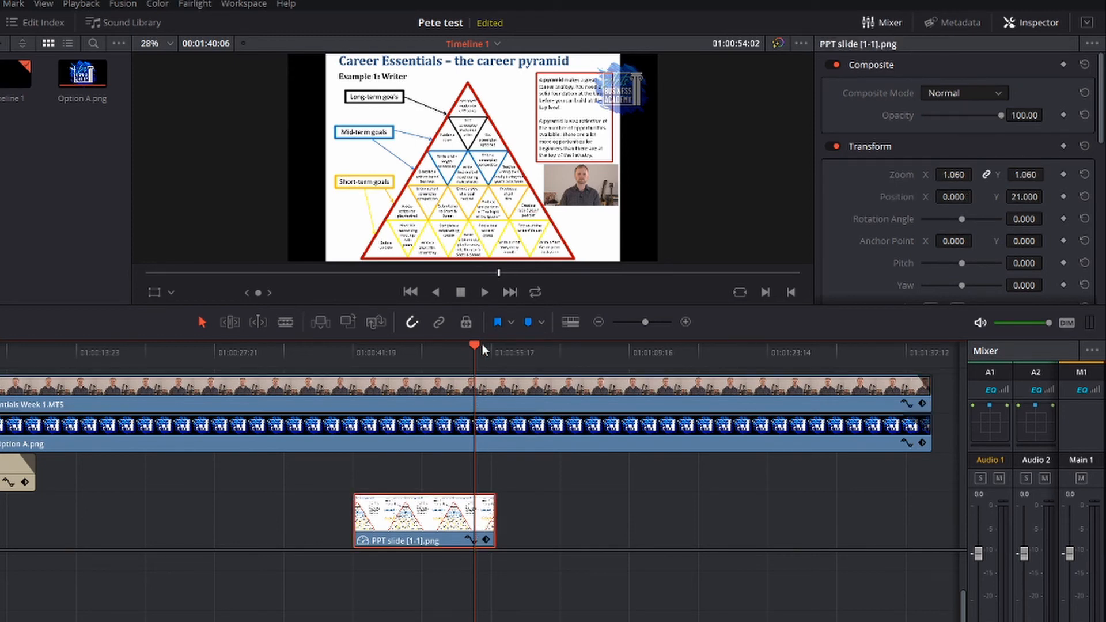
{"action": "left_click", "coordinate": [480, 397]}
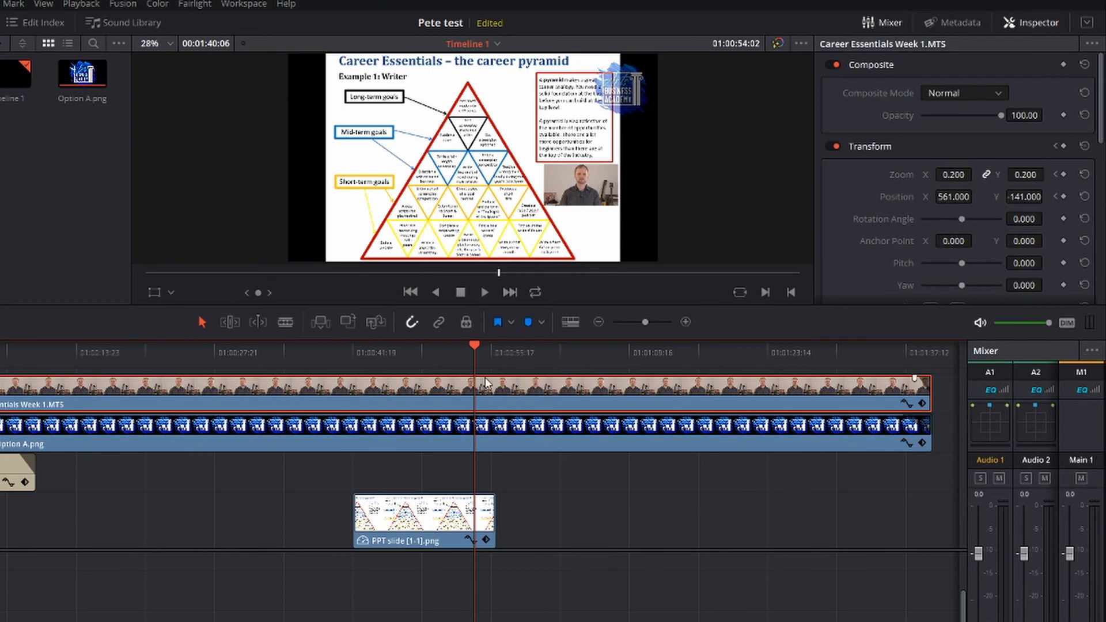
{"action": "left_click", "coordinate": [1063, 196]}
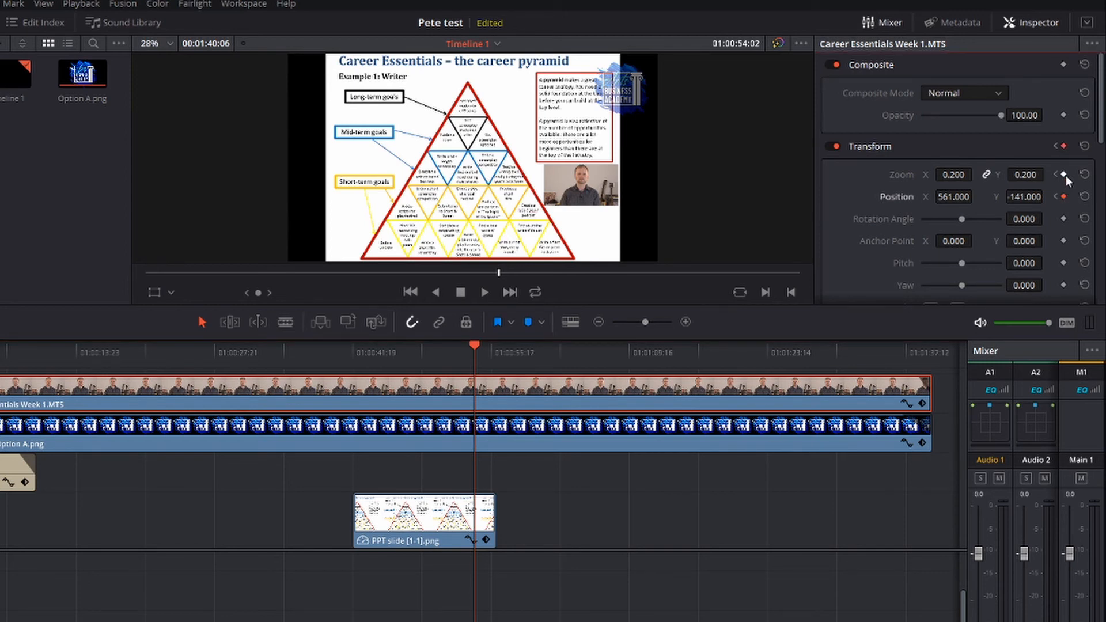
{"action": "left_click", "coordinate": [1064, 175]}
Step: At the slide clip's end, 01:00:56:07, set the talking-head clip's zoom to 1.000 and its position to X 0, Y 0
{"action": "left_click_drag", "start_coordinate": [475, 344], "coordinate": [489, 344]}
{"action": "key", "text": "space"}
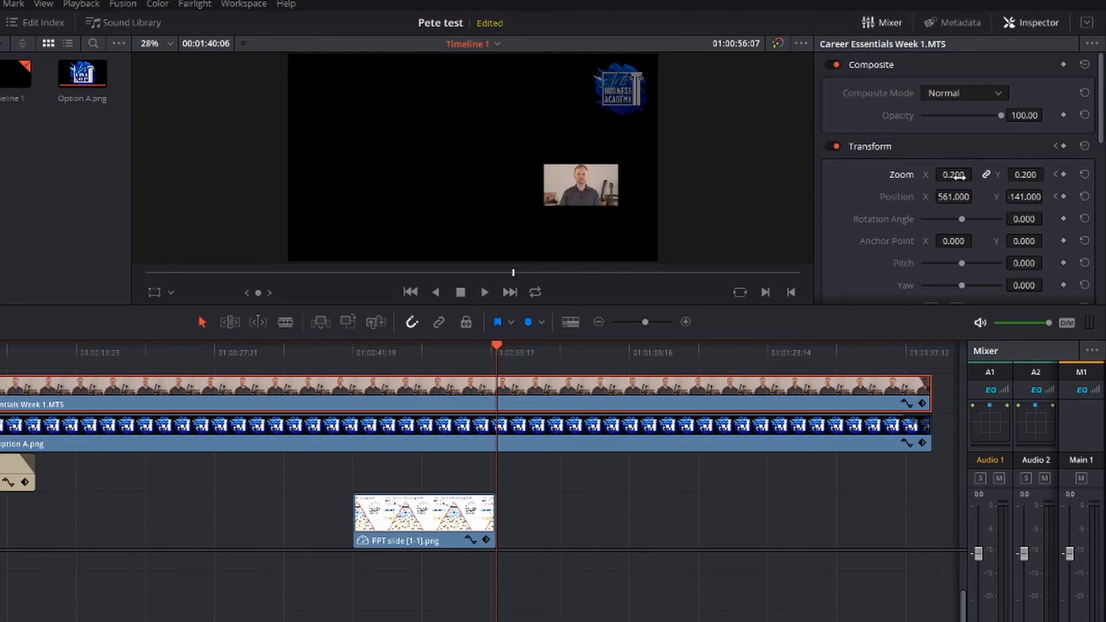
{"action": "mouse_move", "coordinate": [957, 176]}
{"action": "left_mouse_down"}
{"action": "mouse_move", "coordinate": [1002, 174]}
{"action": "mouse_move", "coordinate": [952, 174]}
{"action": "left_mouse_up"}
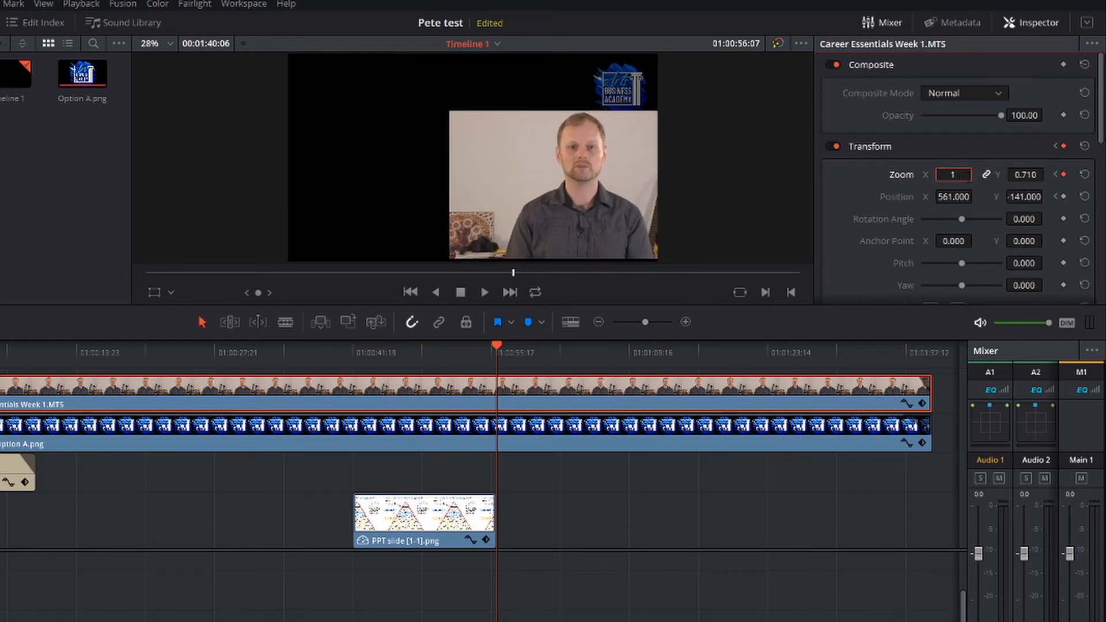
{"action": "key", "text": "Return"}
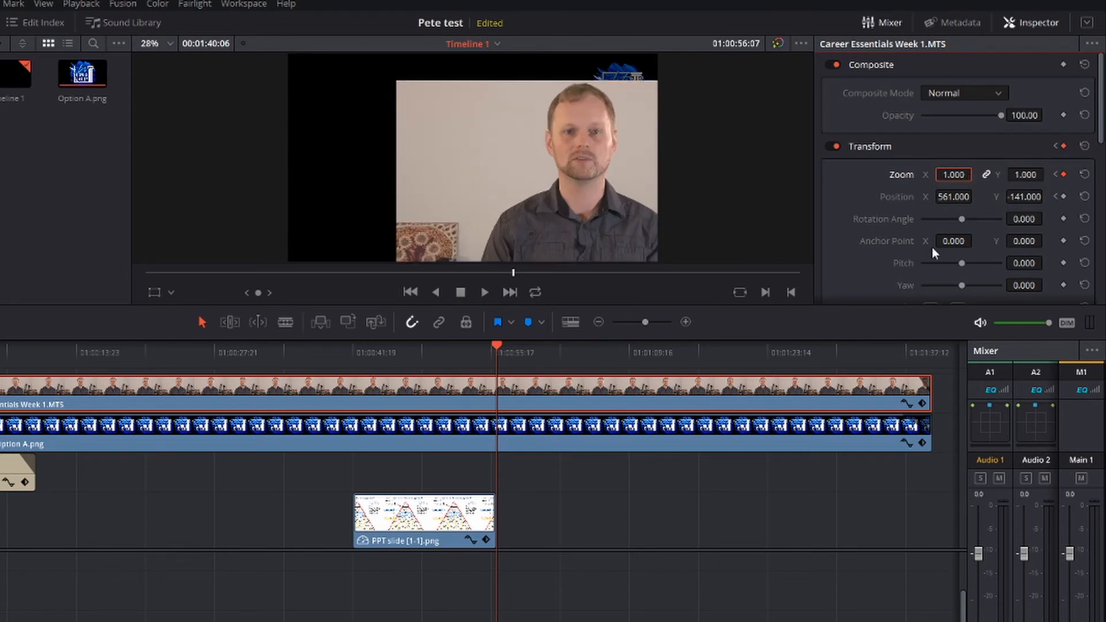
{"action": "left_click", "coordinate": [955, 198]}
{"action": "left_click", "coordinate": [954, 197]}
{"action": "type", "text": "0"}
{"action": "key", "text": "Return"}
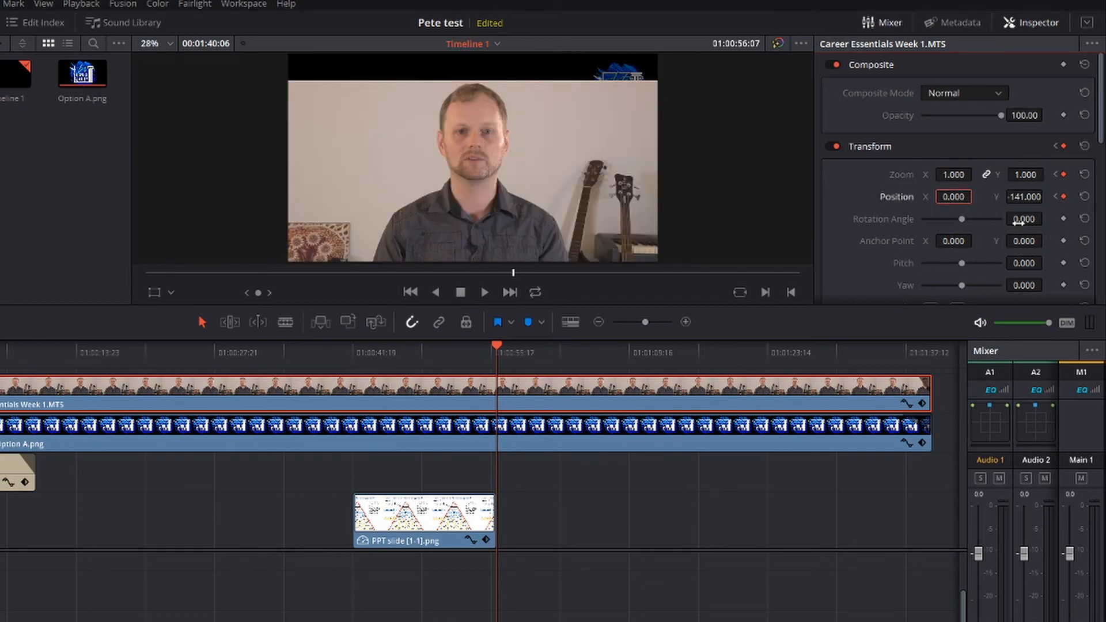
{"action": "left_click_drag", "start_coordinate": [1025, 200], "coordinate": [1024, 196]}
{"action": "left_click", "coordinate": [1024, 197]}
{"action": "type", "text": "0"}
{"action": "key", "text": "Return"}
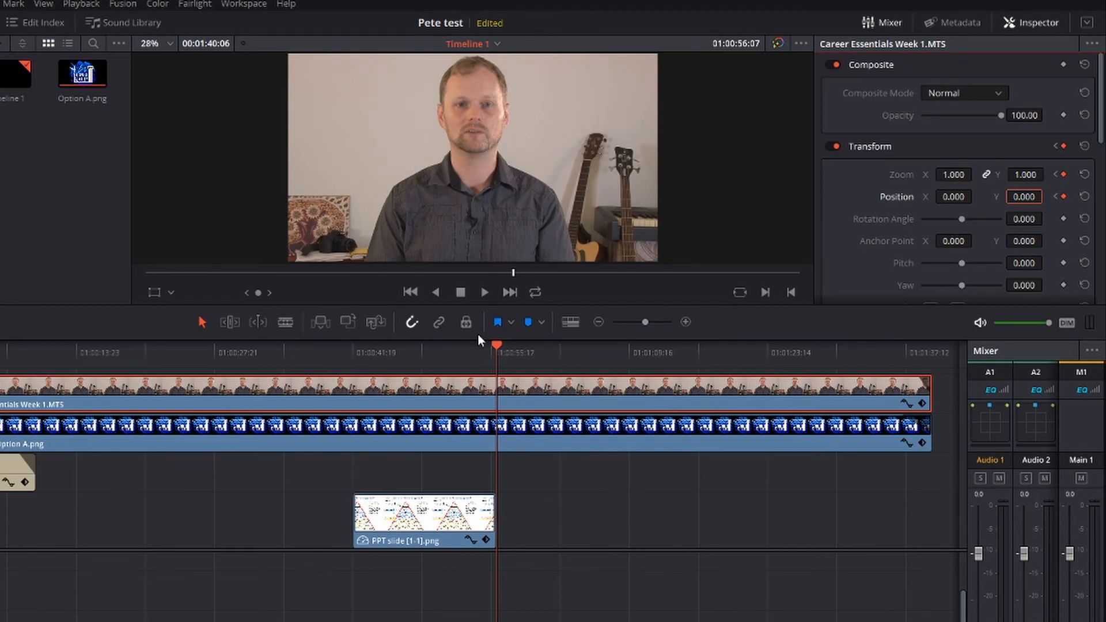
Step: Play and scrub through the end of the slide section to review the talking-head clip's growing animation
{"action": "left_click", "coordinate": [469, 346]}
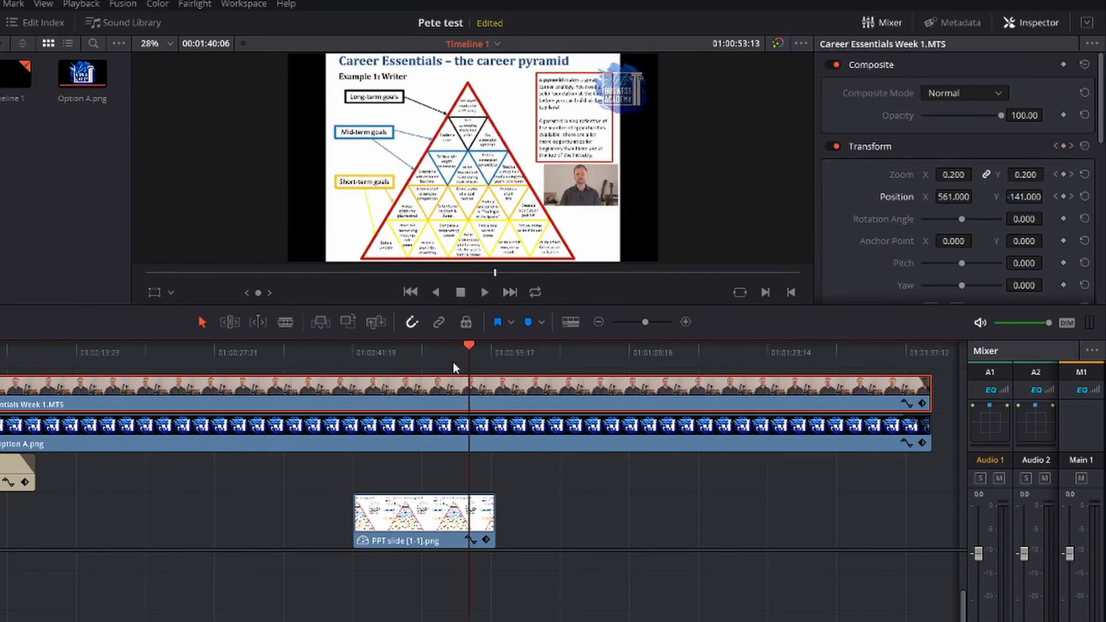
{"action": "left_click", "coordinate": [458, 344]}
{"action": "key", "text": "space"}
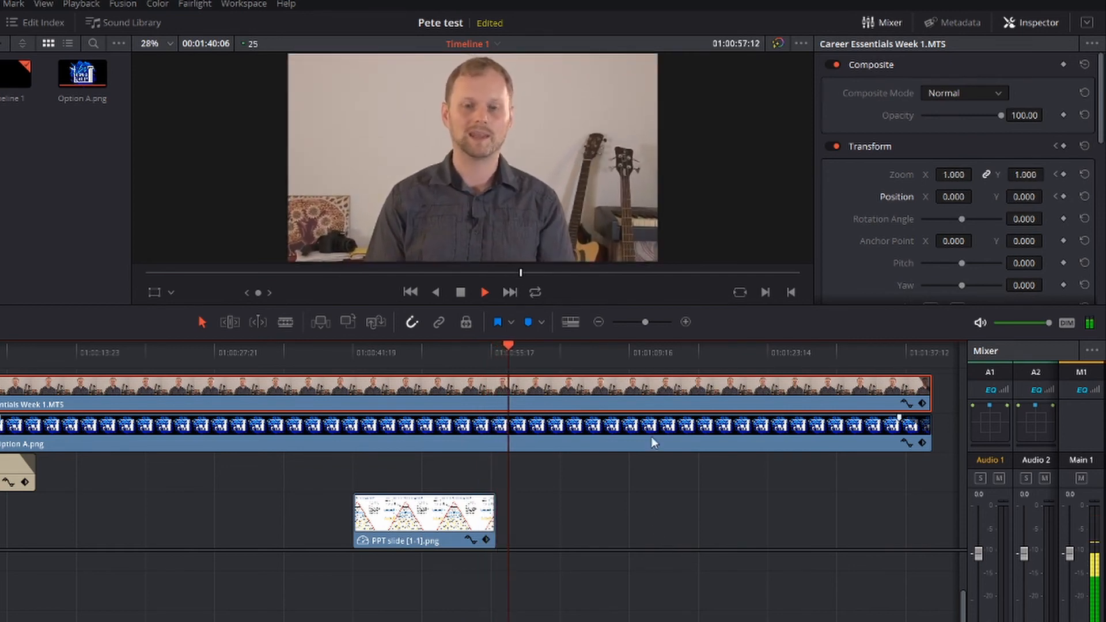
{"action": "key", "text": "space"}
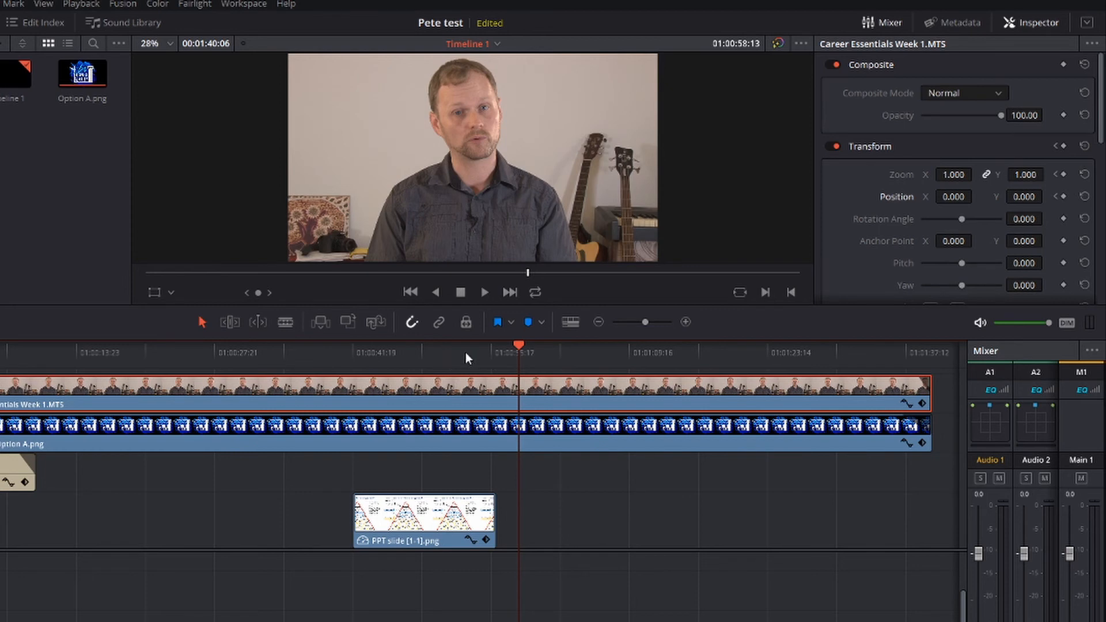
{"action": "left_click_drag", "start_coordinate": [312, 351], "coordinate": [465, 353]}
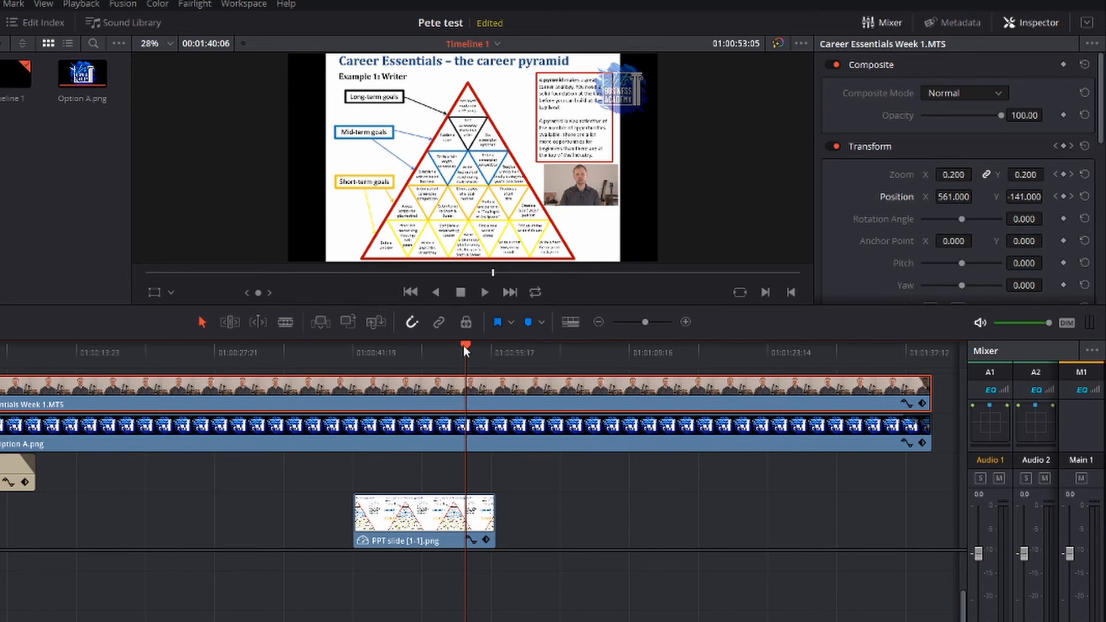
{"action": "mouse_move", "coordinate": [463, 344]}
{"action": "left_mouse_down"}
{"action": "mouse_move", "coordinate": [448, 342]}
{"action": "mouse_move", "coordinate": [503, 351]}
{"action": "mouse_move", "coordinate": [475, 358]}
{"action": "left_mouse_up"}
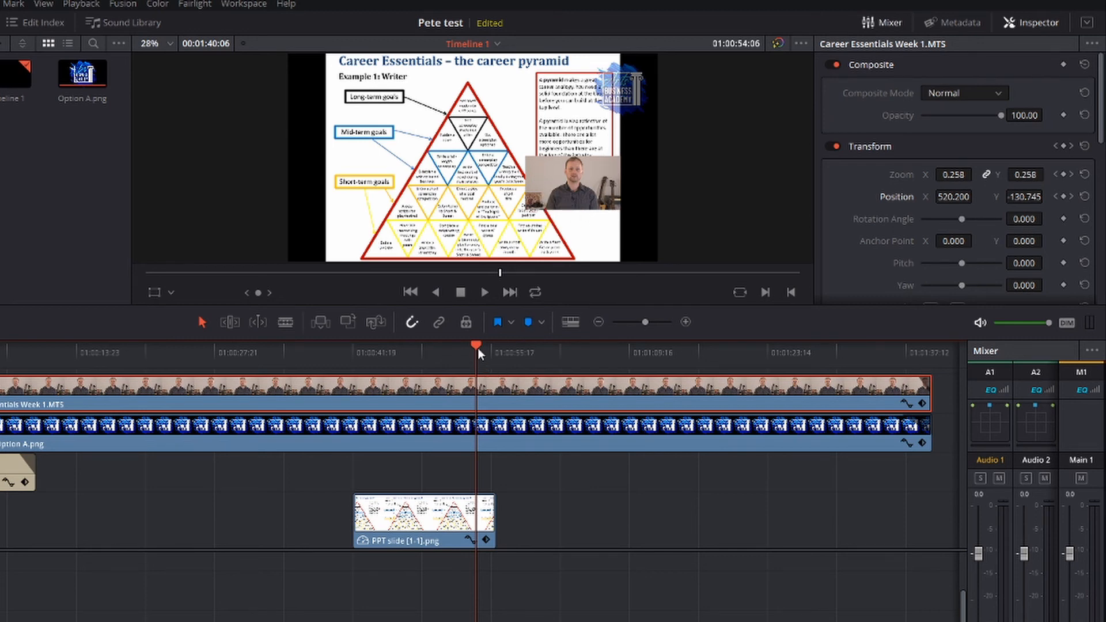
Step: Try a left crop of 349 on the talking-head clip at 01:00:54:06, and undo it
{"action": "scroll", "coordinate": [979, 216], "scroll_direction": "down", "scroll_amount": 5}
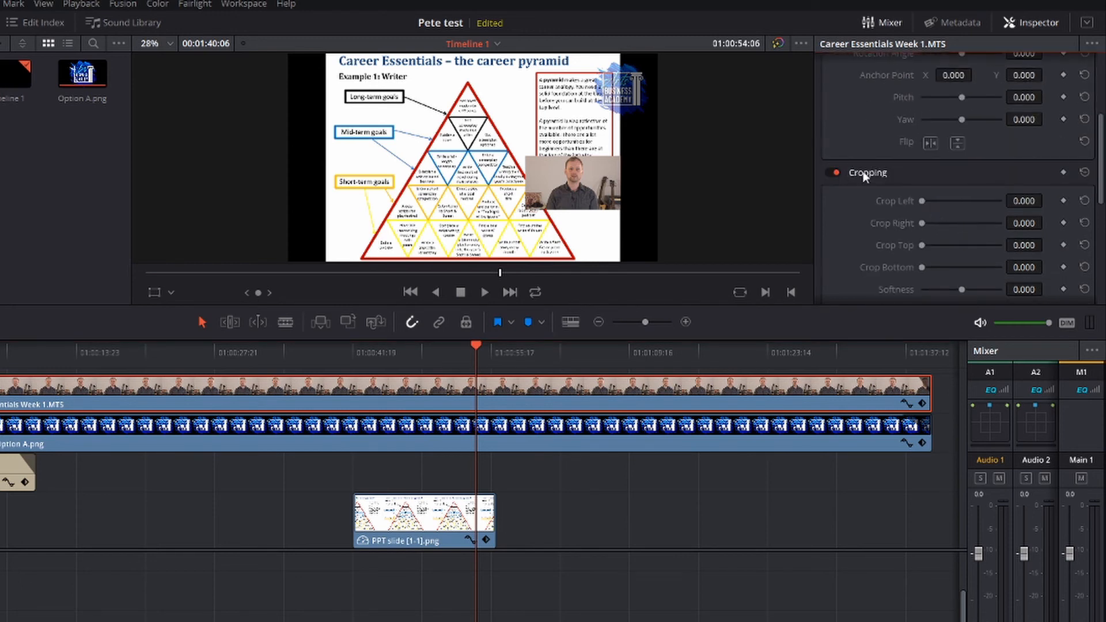
{"action": "left_click_drag", "start_coordinate": [1024, 200], "coordinate": [1085, 200]}
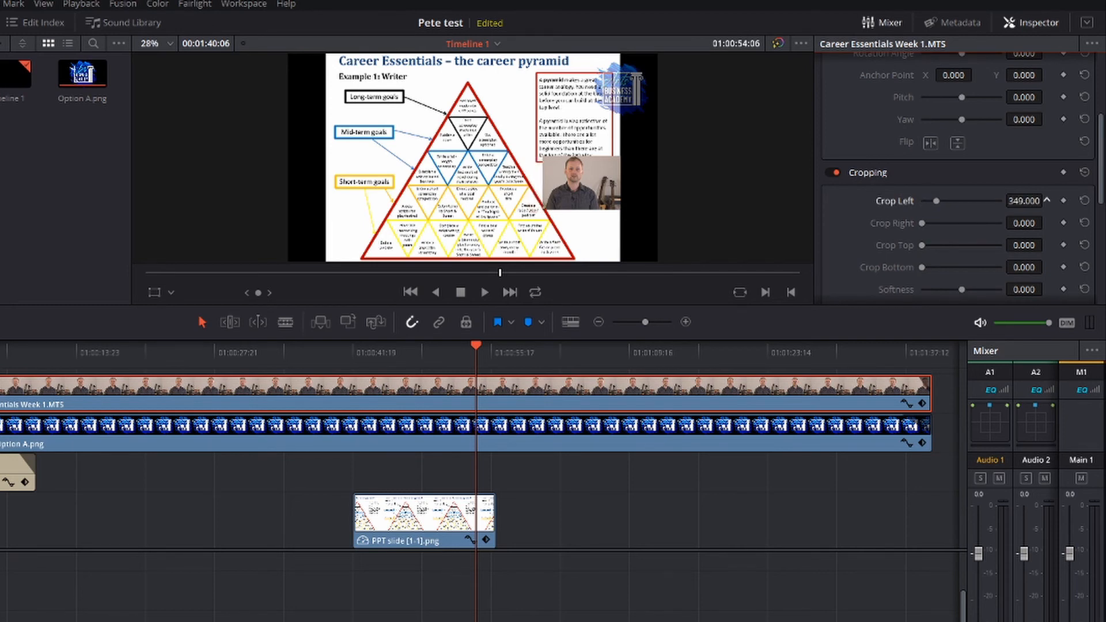
{"action": "key", "text": "ctrl+z"}
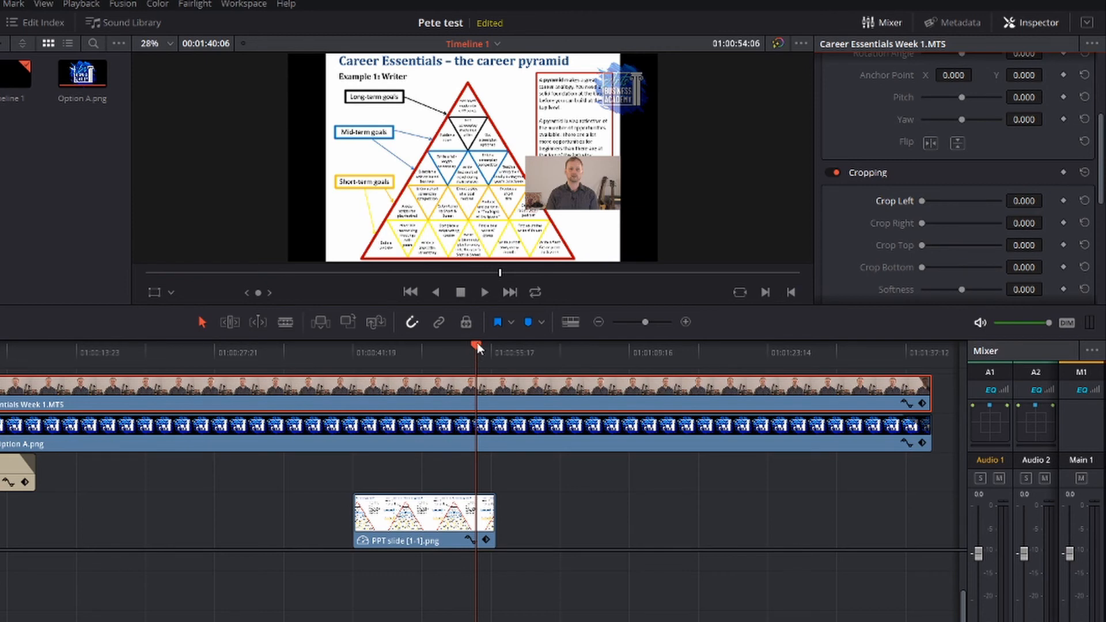
Step: Split the talking-head clip at the slide clip's start, 01:00:41:22, and end, 01:00:56:07
{"action": "left_click", "coordinate": [353, 347]}
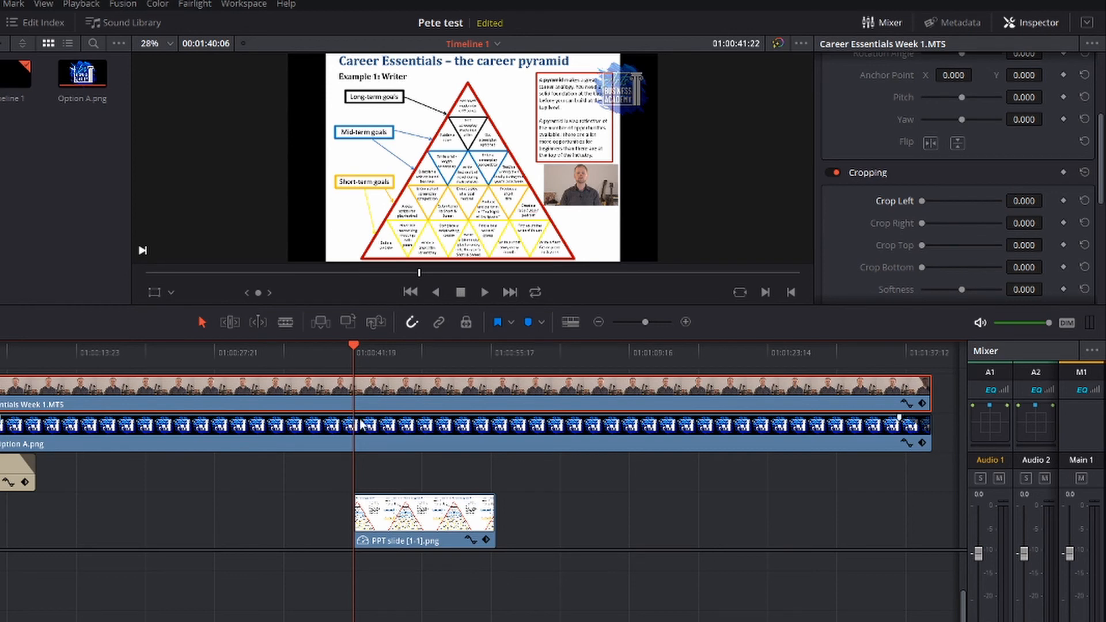
{"action": "key", "text": "ctrl+b"}
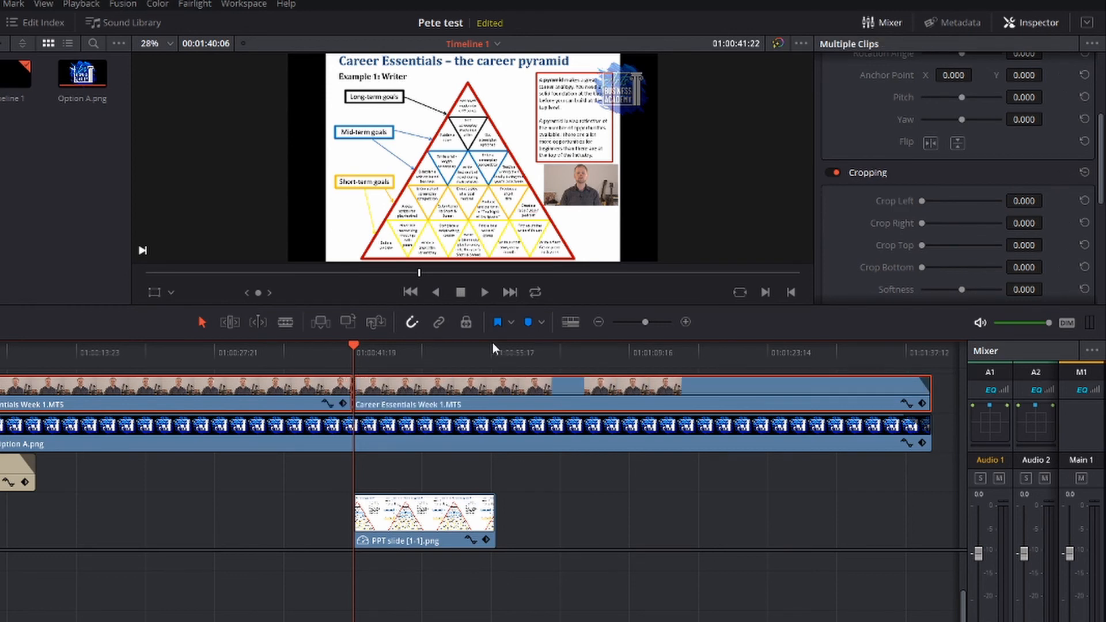
{"action": "left_click", "coordinate": [494, 344]}
{"action": "key", "text": "ctrl+b"}
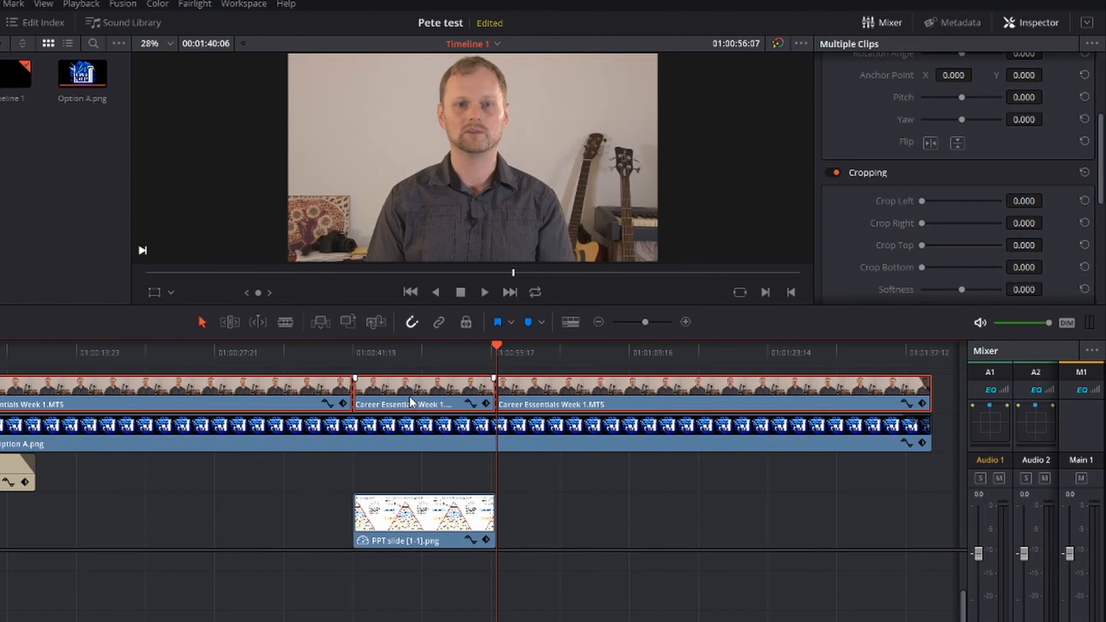
Step: Delete only the middle talking-head section that overlaps the slide clip
{"action": "key", "text": "BackSpace"}
{"action": "key", "text": "ctrl+z"}
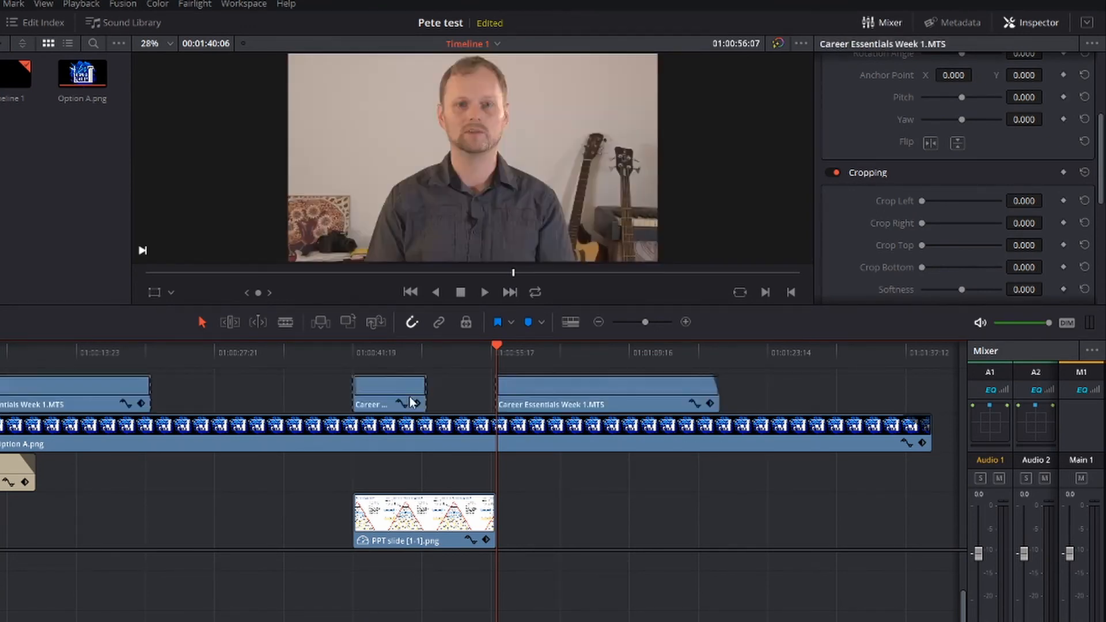
{"action": "left_click", "coordinate": [428, 389]}
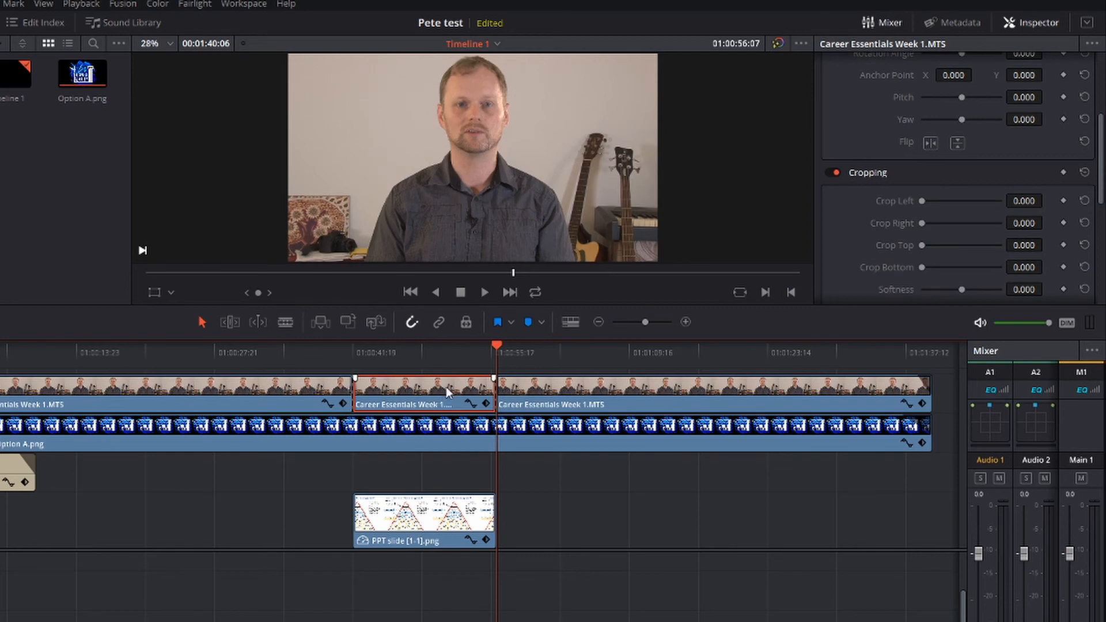
{"action": "key", "text": "BackSpace"}
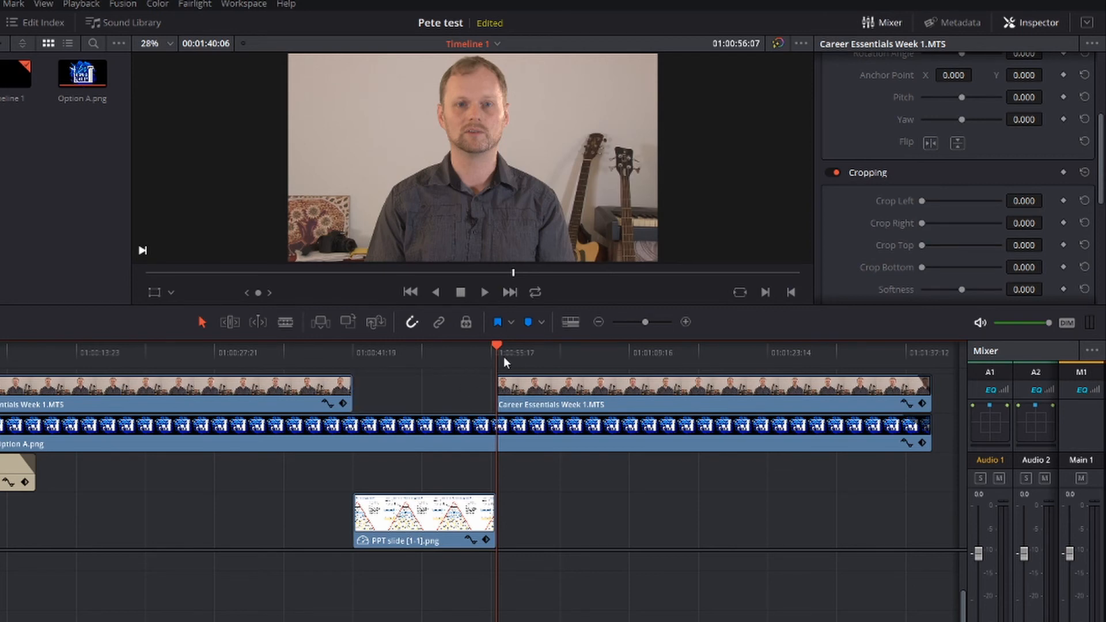
Step: Undo the deletion of the middle section and both splits of the talking-head clip
{"action": "left_click_drag", "start_coordinate": [492, 345], "coordinate": [543, 346]}
{"action": "key", "text": "ctrl+z"}
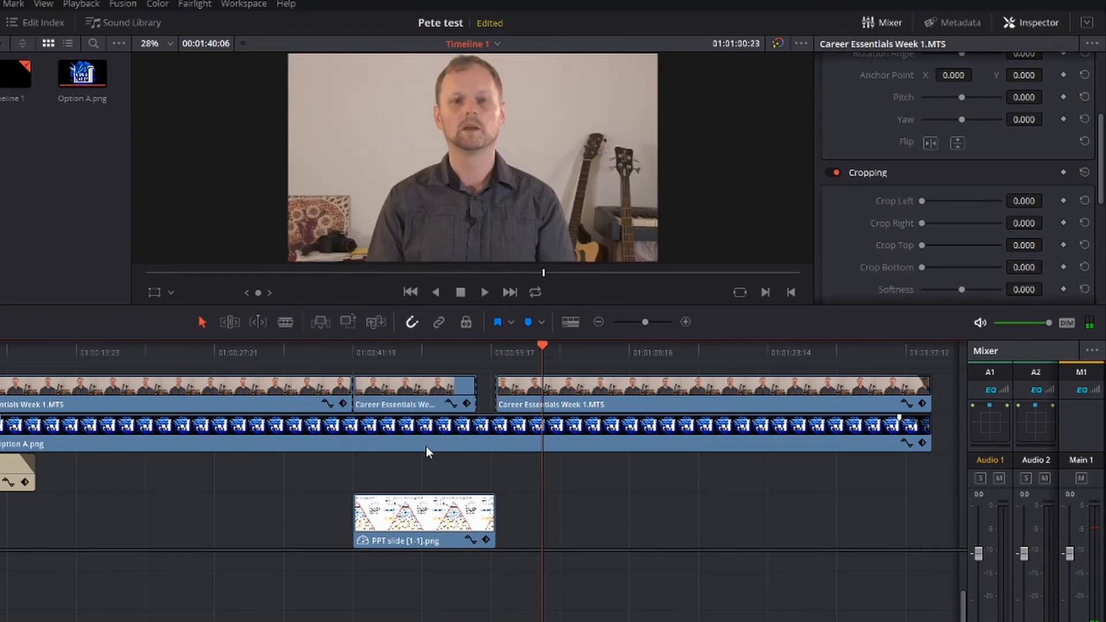
{"action": "key", "text": "ctrl+z"}
{"action": "left_click", "coordinate": [513, 406]}
{"action": "key", "text": "ctrl+z"}
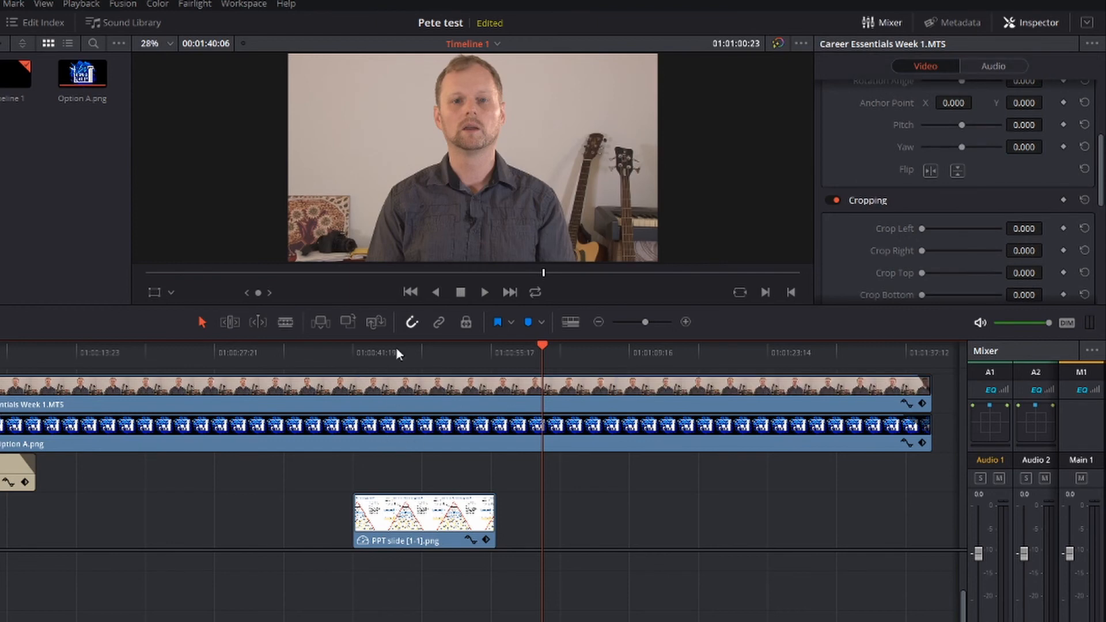
Step: Try moving the slide clip to Video 2 and the talking-head clip to Video 1, and undo both moves
{"action": "left_click", "coordinate": [402, 537]}
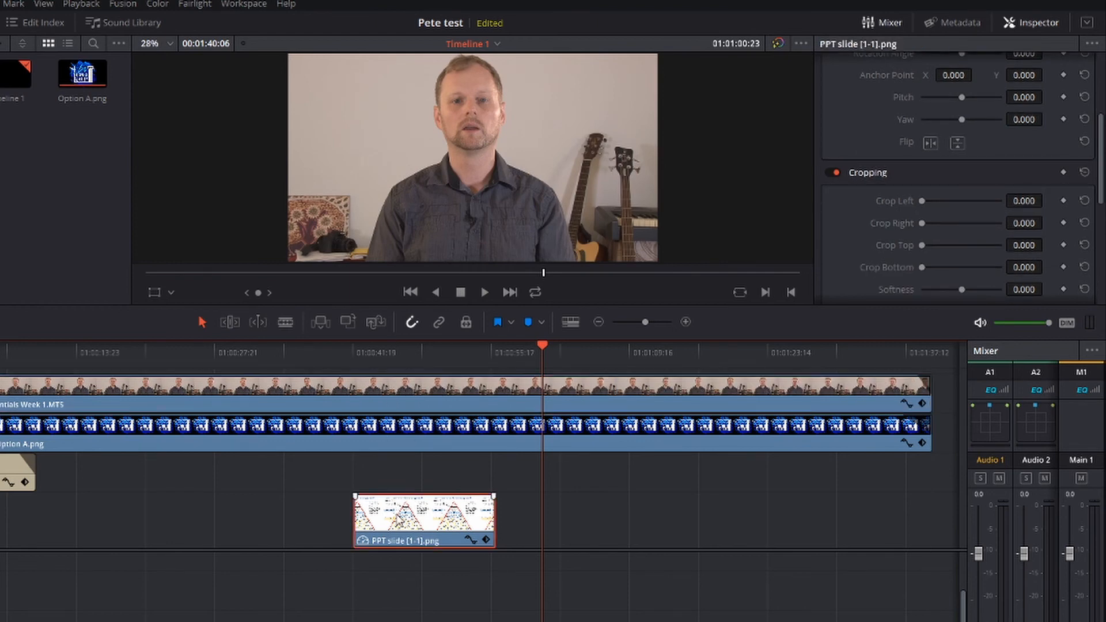
{"action": "key", "text": "Up"}
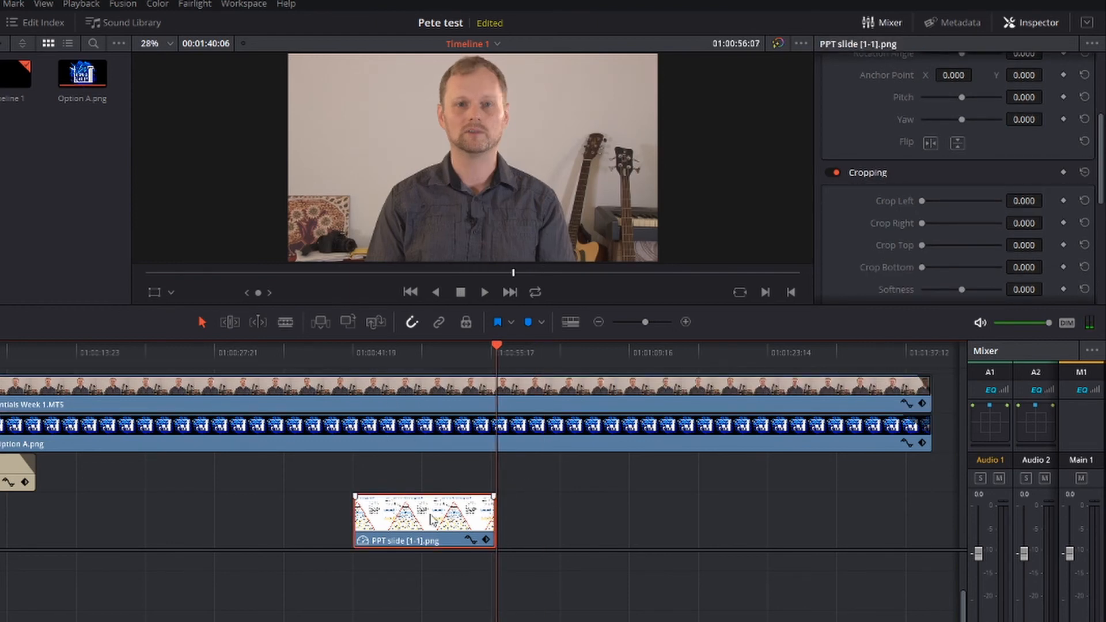
{"action": "left_click", "coordinate": [433, 387]}
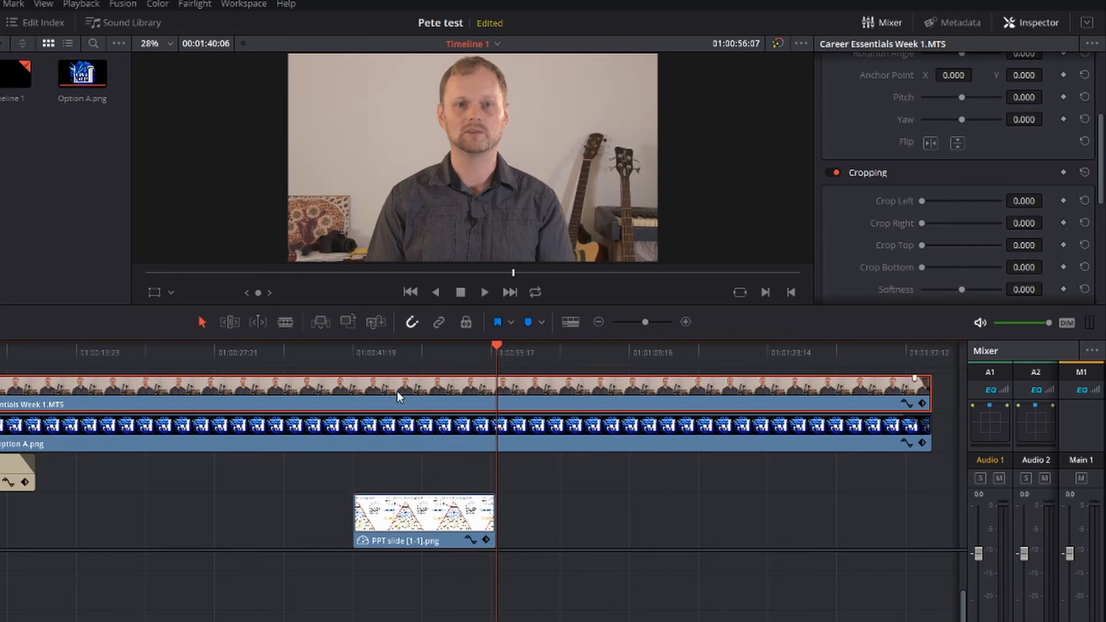
{"action": "left_click_drag", "start_coordinate": [396, 519], "coordinate": [396, 479]}
{"action": "left_click_drag", "start_coordinate": [383, 387], "coordinate": [385, 508]}
{"action": "mouse_move", "coordinate": [405, 351]}
{"action": "left_mouse_down"}
{"action": "mouse_move", "coordinate": [464, 352]}
{"action": "mouse_move", "coordinate": [320, 355]}
{"action": "mouse_move", "coordinate": [398, 359]}
{"action": "left_mouse_up"}
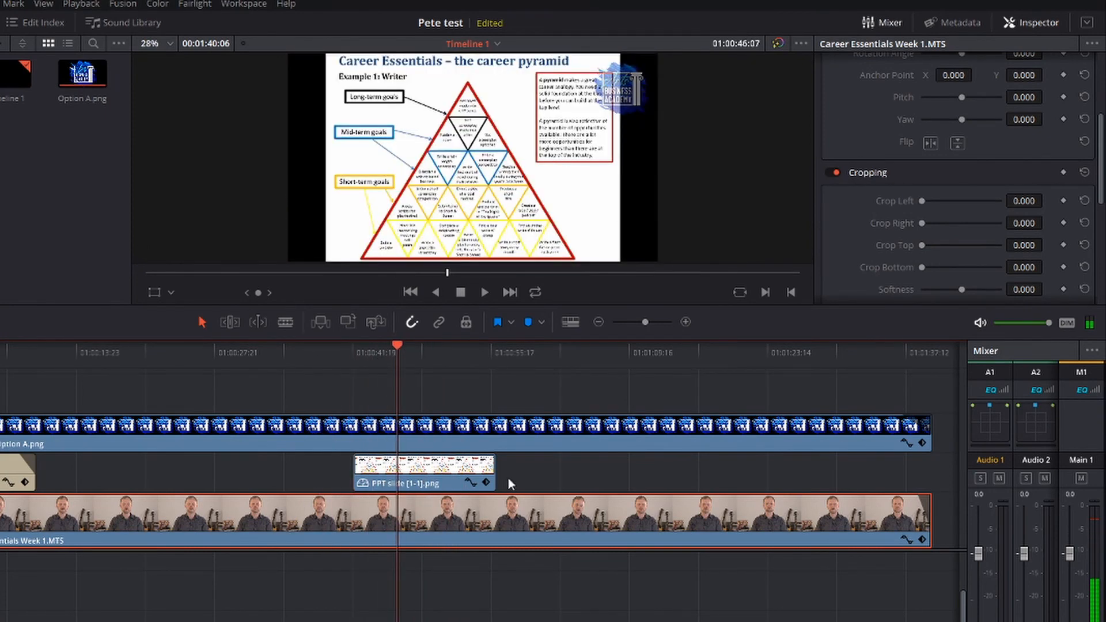
{"action": "key", "text": "ctrl+z"}
{"action": "key", "text": "ctrl+z"}
Step: Scrub the playhead through the slide section to review the talking-head inset over the slide
{"action": "left_click_drag", "start_coordinate": [501, 347], "coordinate": [421, 340]}
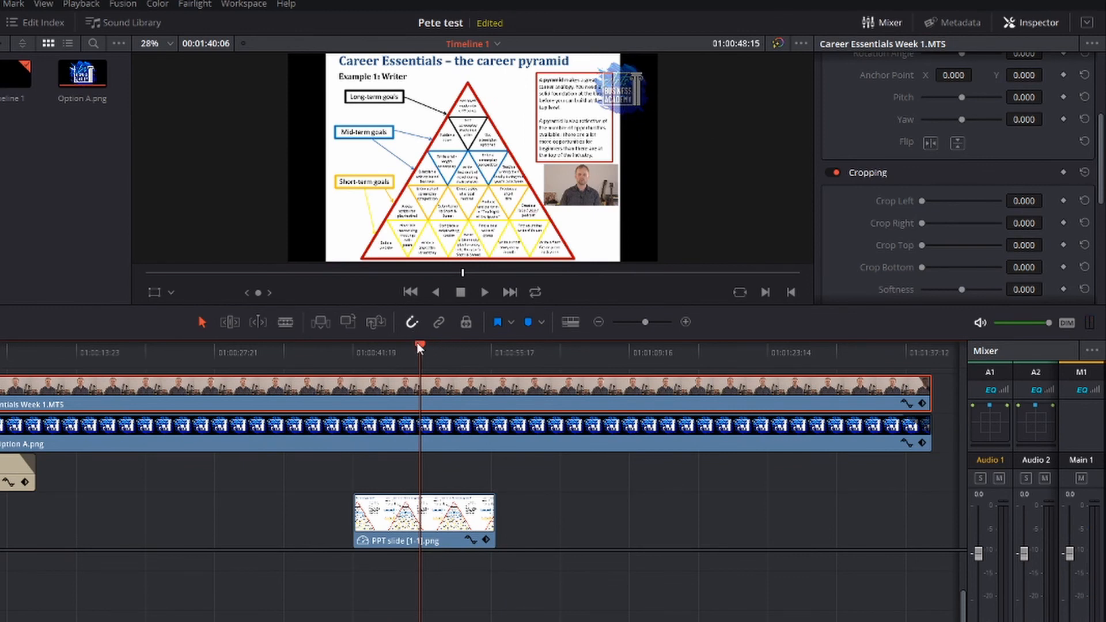
{"action": "left_click_drag", "start_coordinate": [417, 343], "coordinate": [349, 345]}
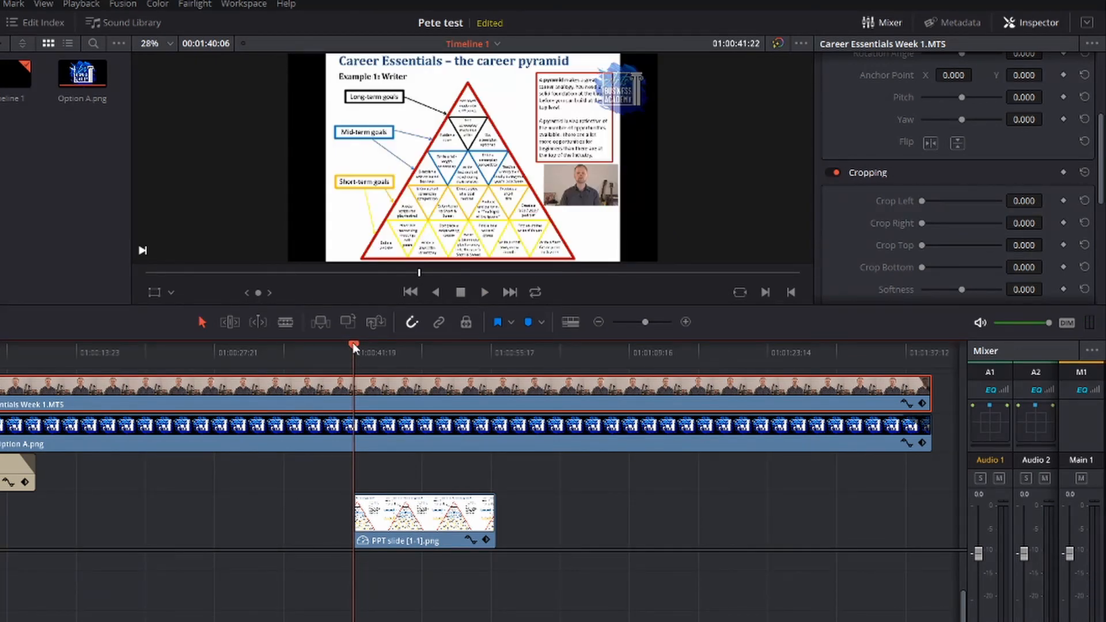
{"action": "left_click_drag", "start_coordinate": [352, 343], "coordinate": [393, 351]}
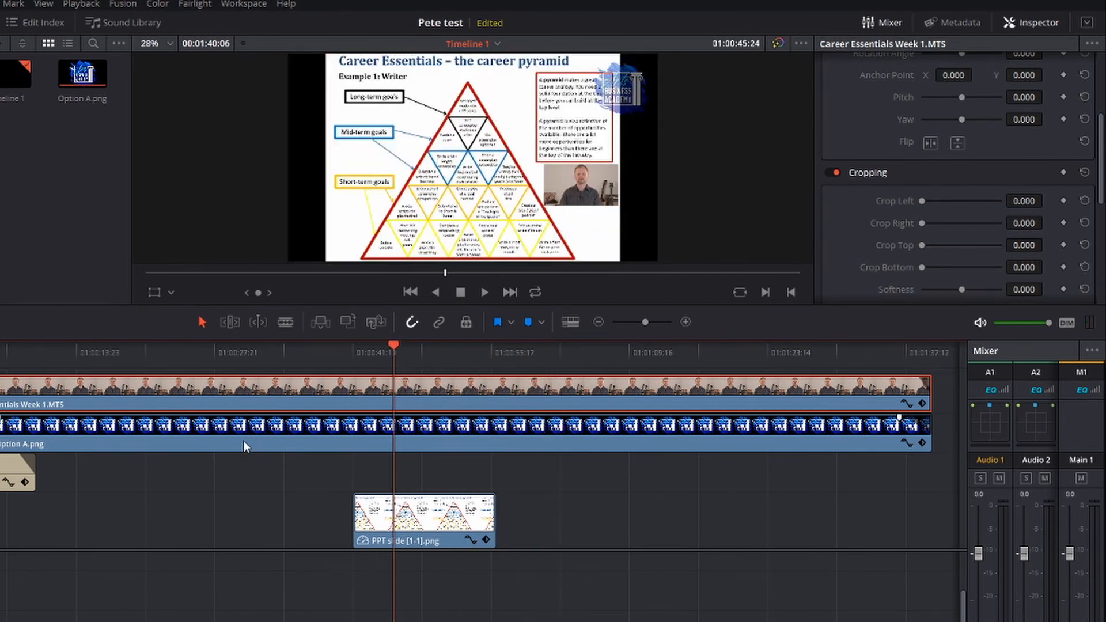
Step: Move the Option A.png logo clip to Video 5, directly above the talking-head clip
{"action": "left_click_drag", "start_coordinate": [243, 441], "coordinate": [244, 364]}
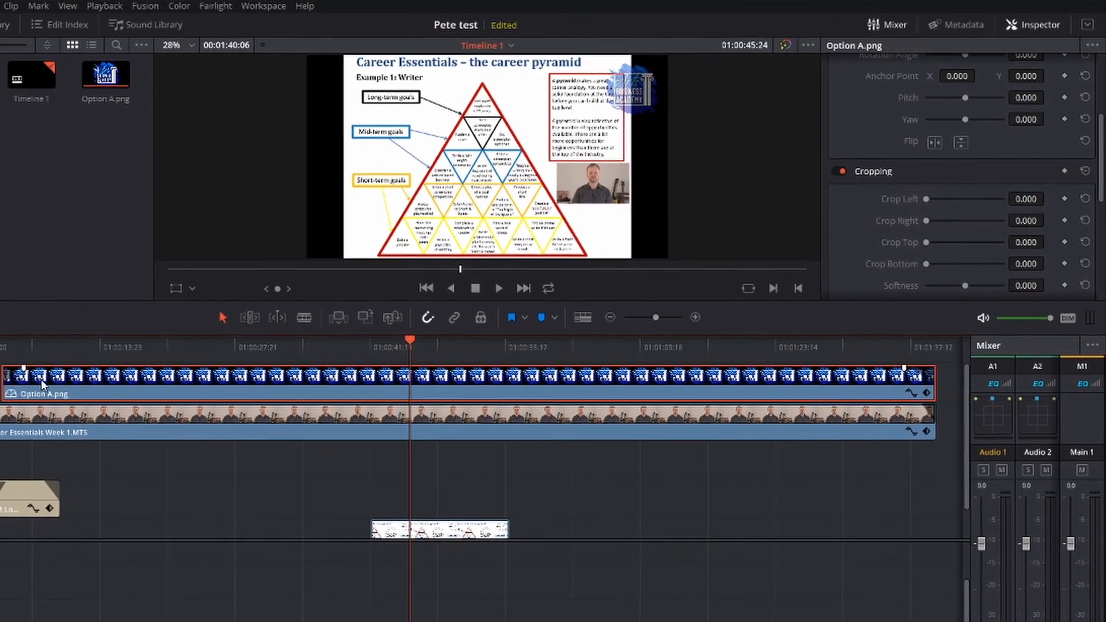
{"action": "left_click", "coordinate": [3, 428]}
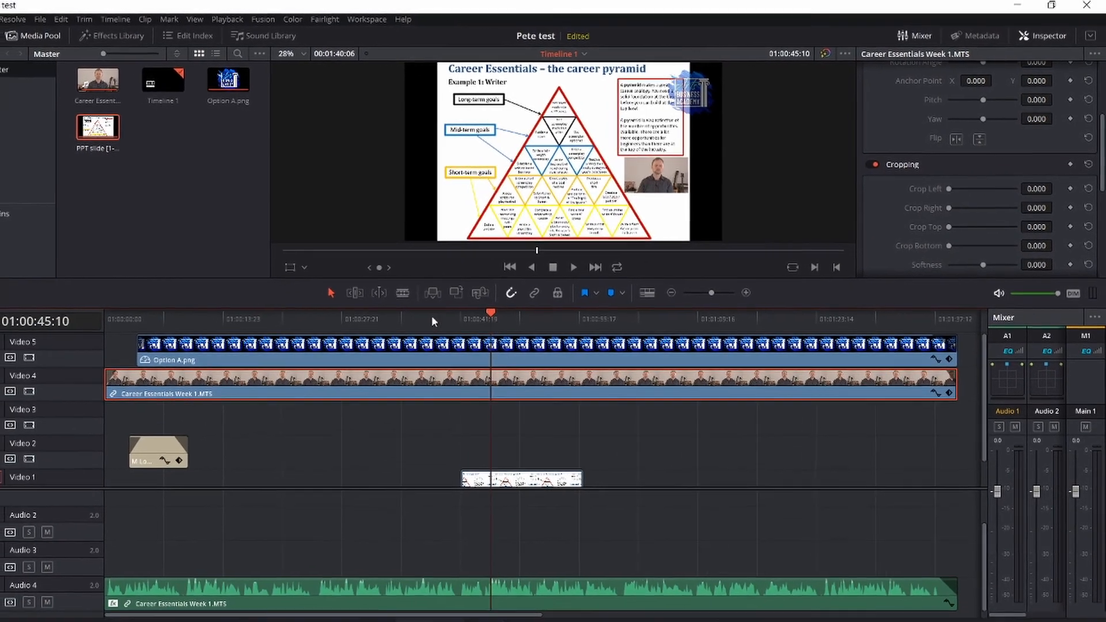
{"action": "left_click_drag", "start_coordinate": [432, 316], "coordinate": [295, 316]}
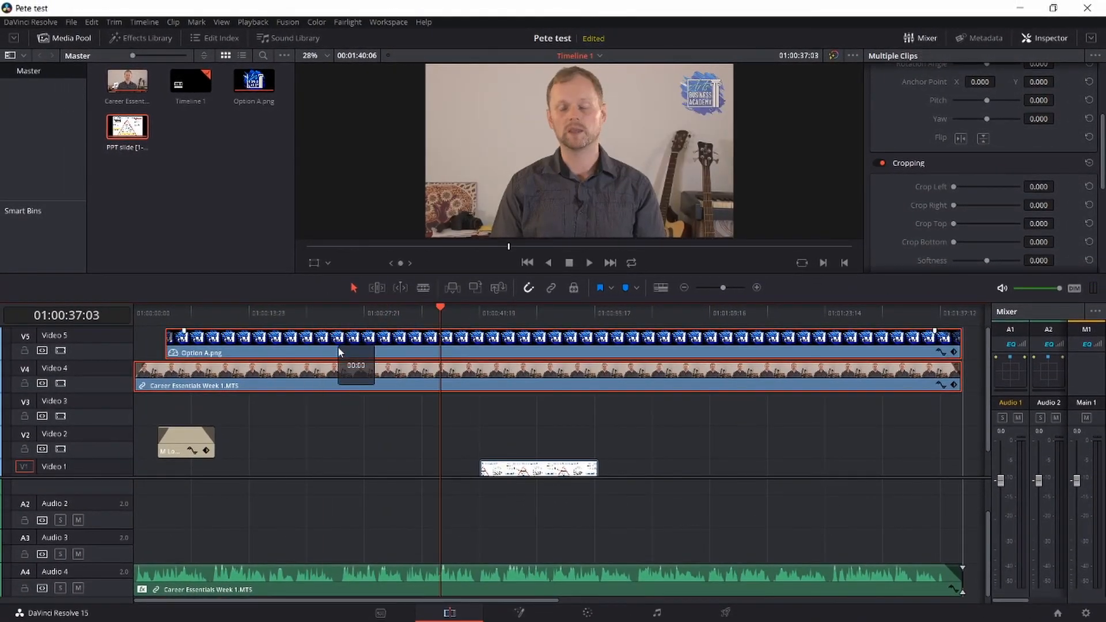
Step: Move the Option A.png logo clip to Video 4 and the talking-head clip to Video 3, and place the playhead at 01:00:15:09
{"action": "left_click_drag", "start_coordinate": [314, 353], "coordinate": [345, 375]}
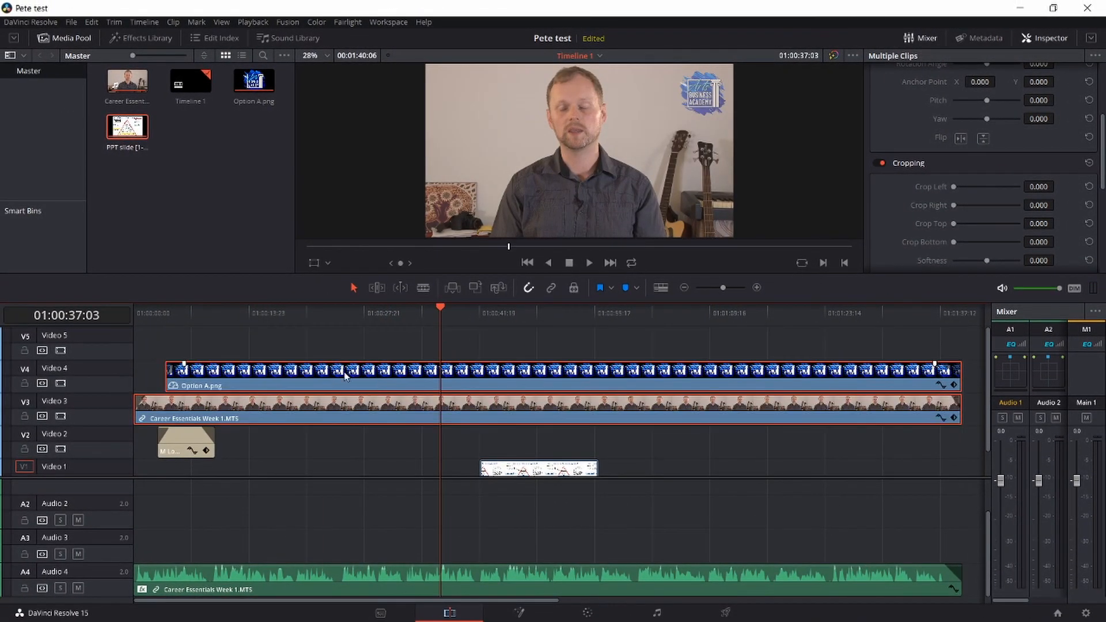
{"action": "left_click", "coordinate": [396, 387]}
{"action": "scroll", "coordinate": [396, 429], "scroll_direction": "down", "scroll_amount": 1}
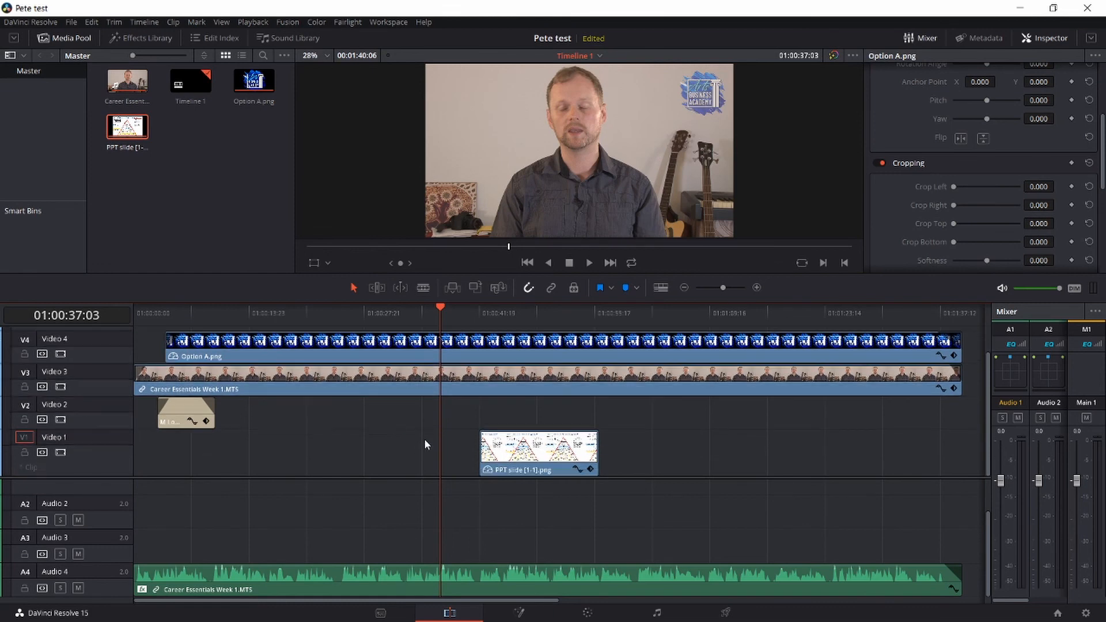
{"action": "key", "text": "space"}
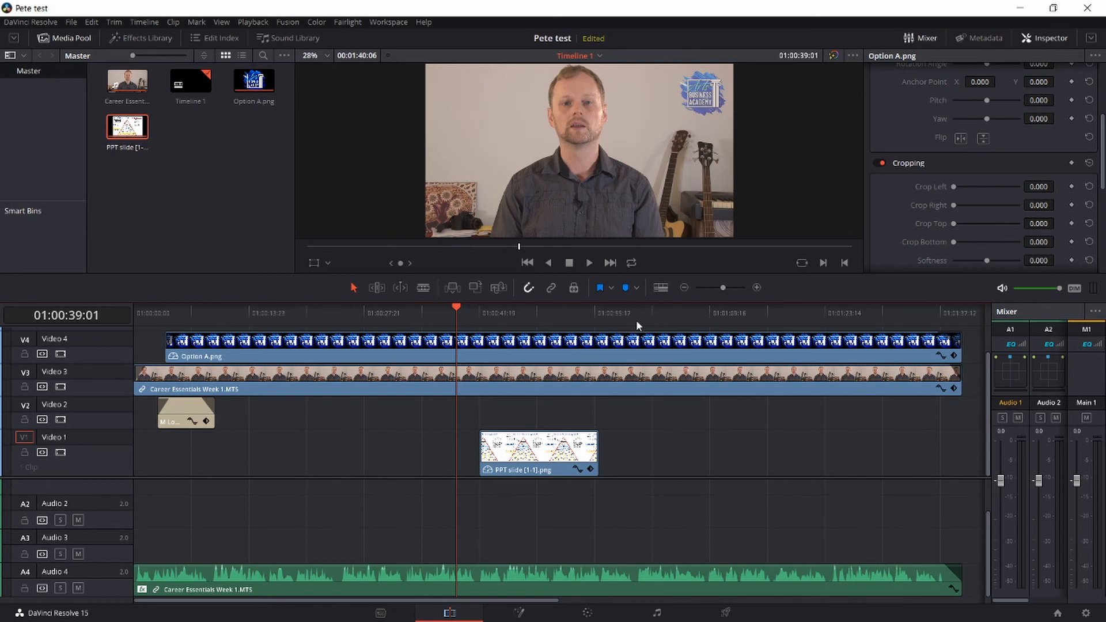
{"action": "left_click_drag", "start_coordinate": [636, 319], "coordinate": [260, 310]}
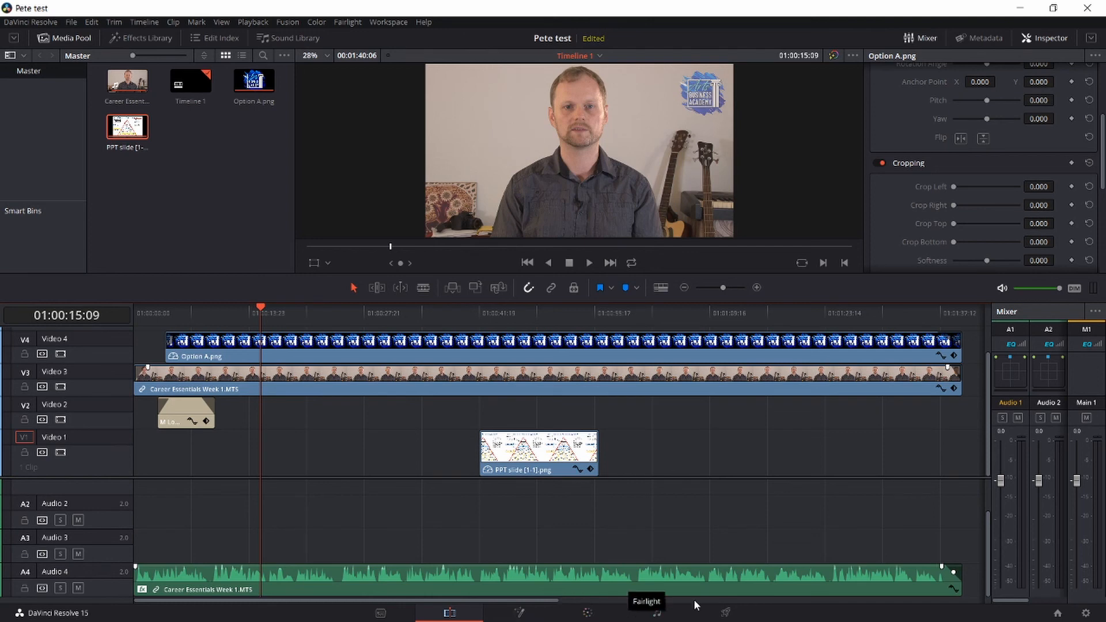
Step: Switch to the Deliver page and set the render filename to "Pete test"
{"action": "left_click", "coordinate": [725, 612]}
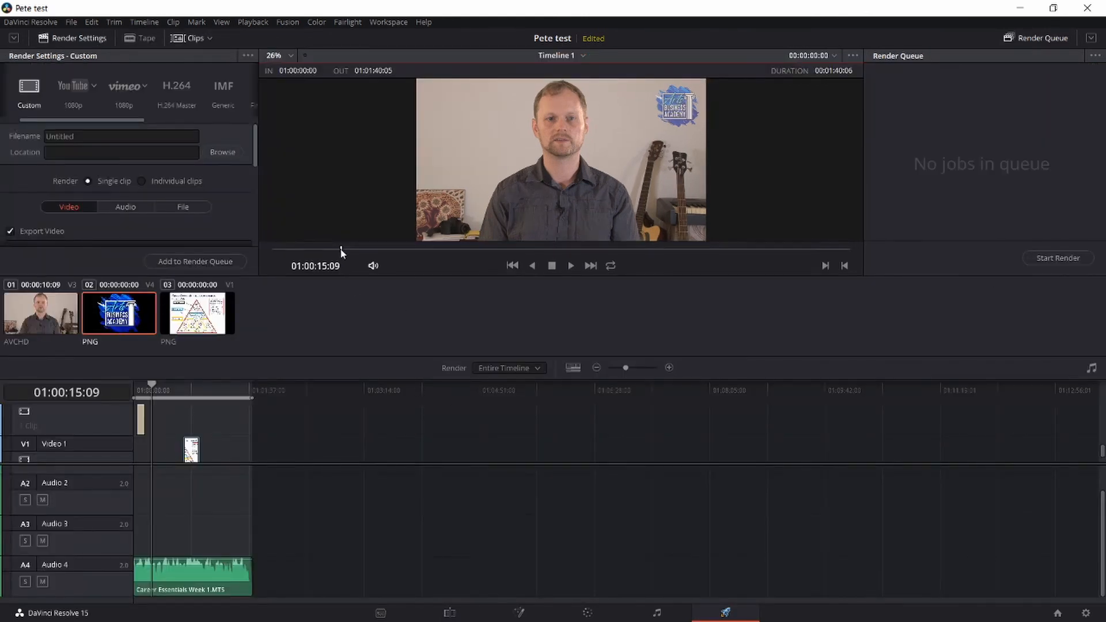
{"action": "left_click", "coordinate": [90, 136]}
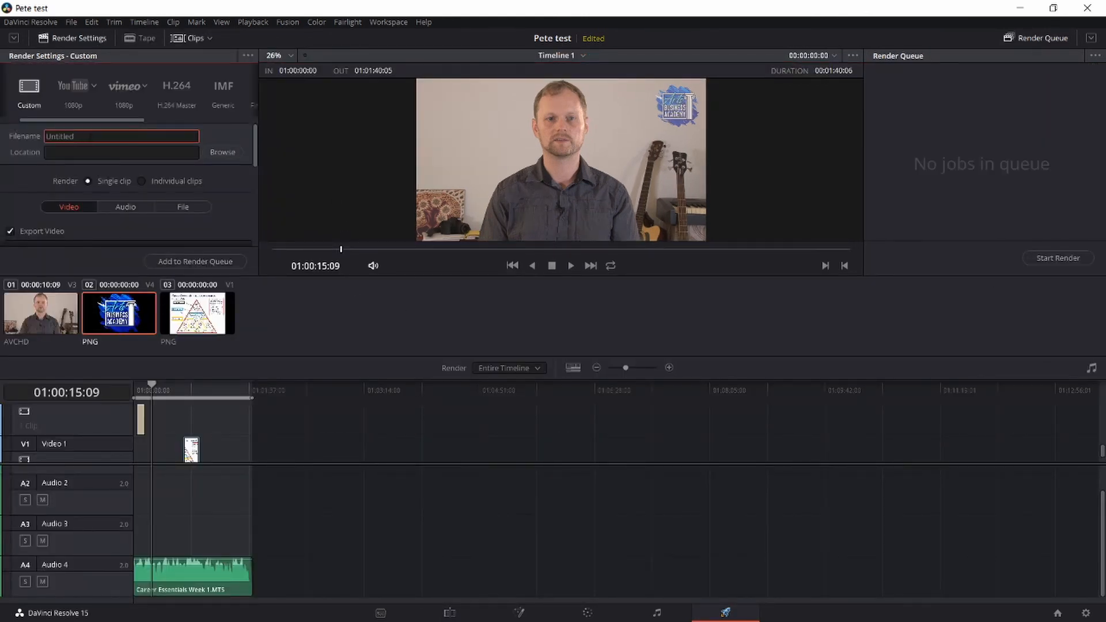
{"action": "double_click", "coordinate": [90, 136]}
{"action": "type", "text": "Pete test"}
Step: Set the render location to the root of the Data (D:) drive
{"action": "left_click", "coordinate": [220, 153]}
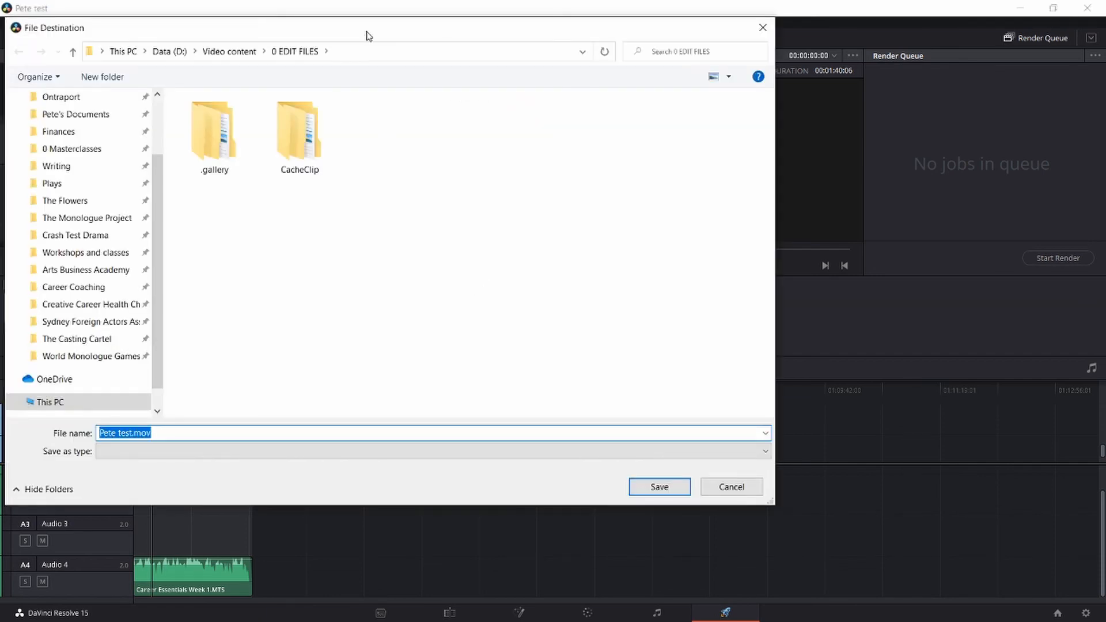
{"action": "left_click_drag", "start_coordinate": [365, 31], "coordinate": [547, 74]}
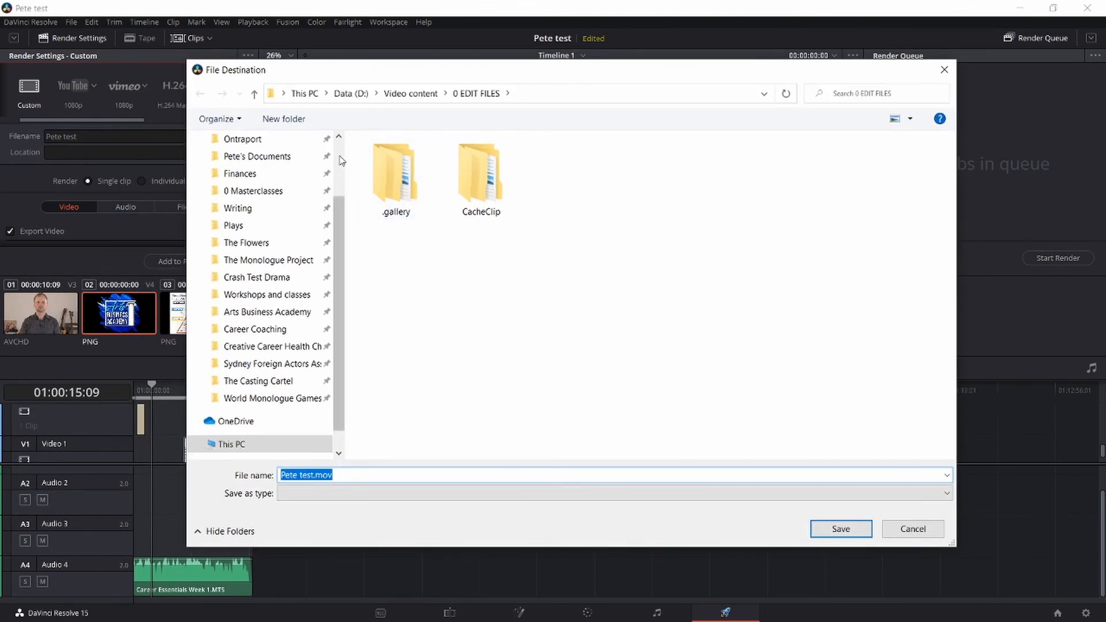
{"action": "scroll", "coordinate": [342, 160], "scroll_direction": "up", "scroll_amount": 2}
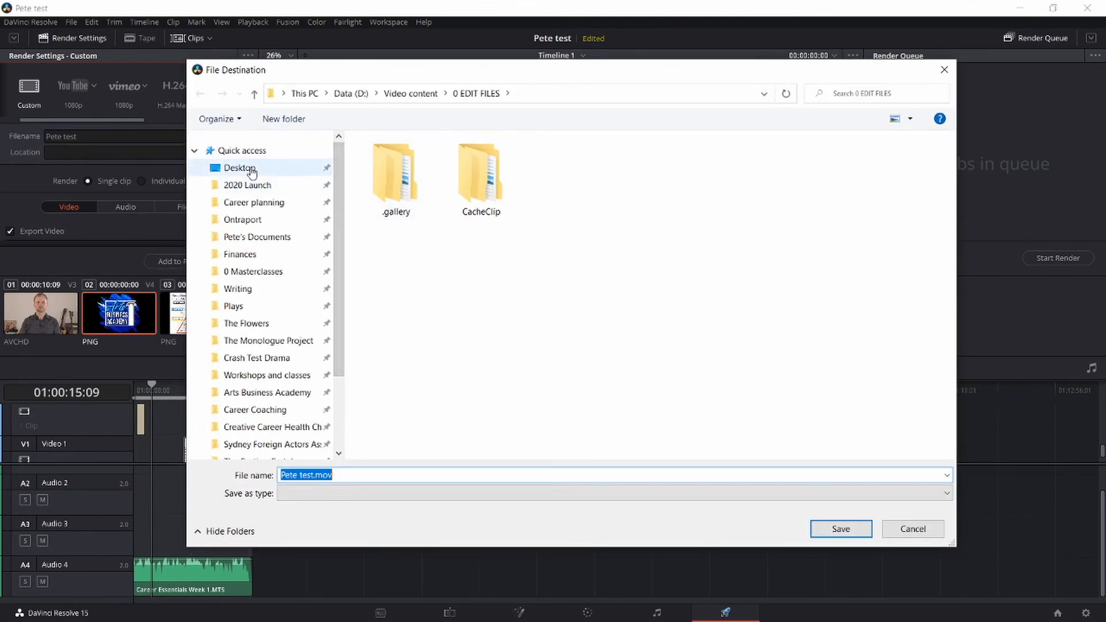
{"action": "scroll", "coordinate": [264, 282], "scroll_direction": "down", "scroll_amount": 3}
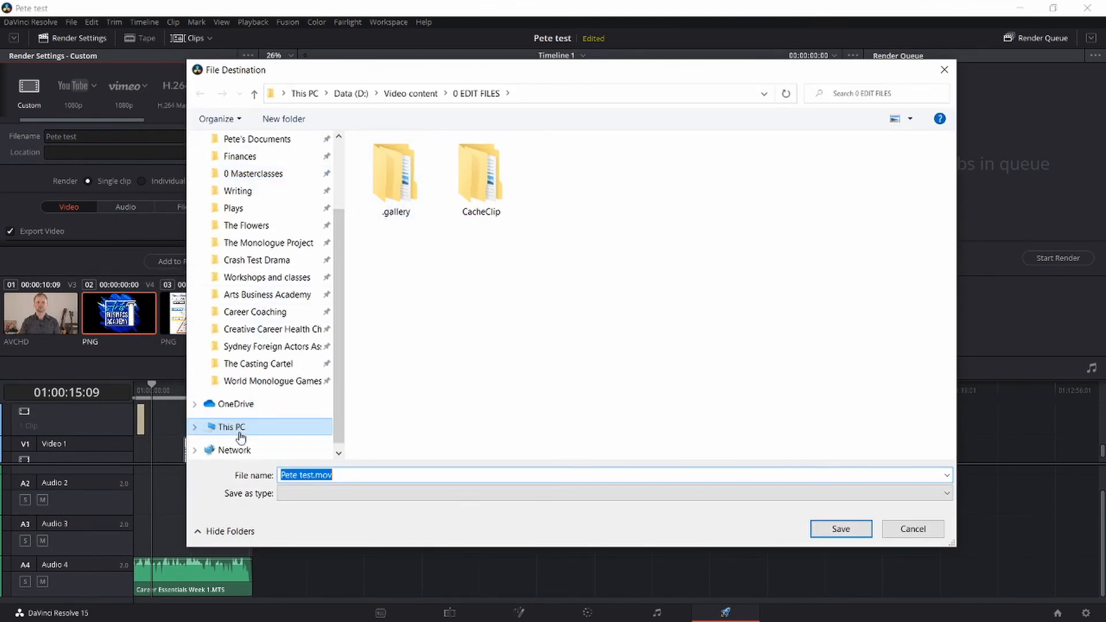
{"action": "left_click", "coordinate": [307, 422]}
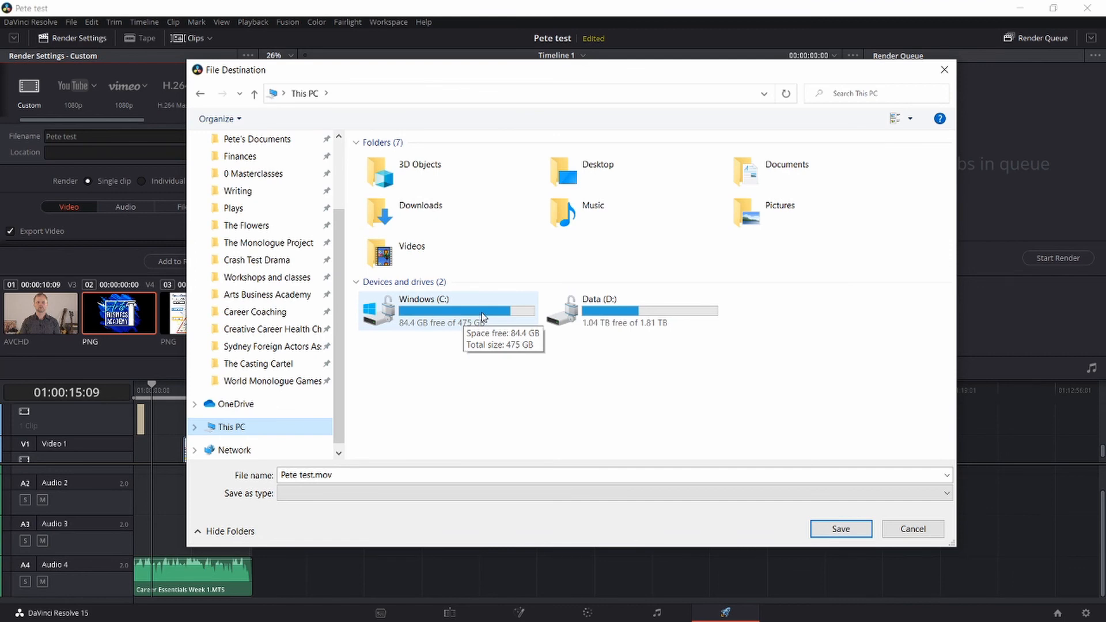
{"action": "double_click", "coordinate": [647, 313]}
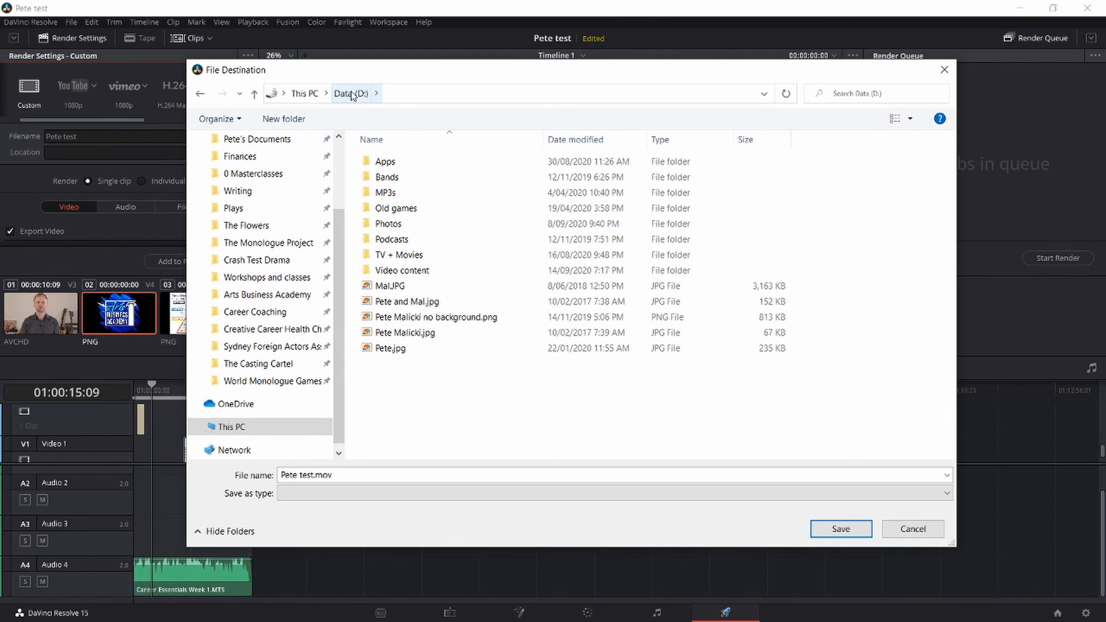
{"action": "left_click", "coordinate": [849, 532]}
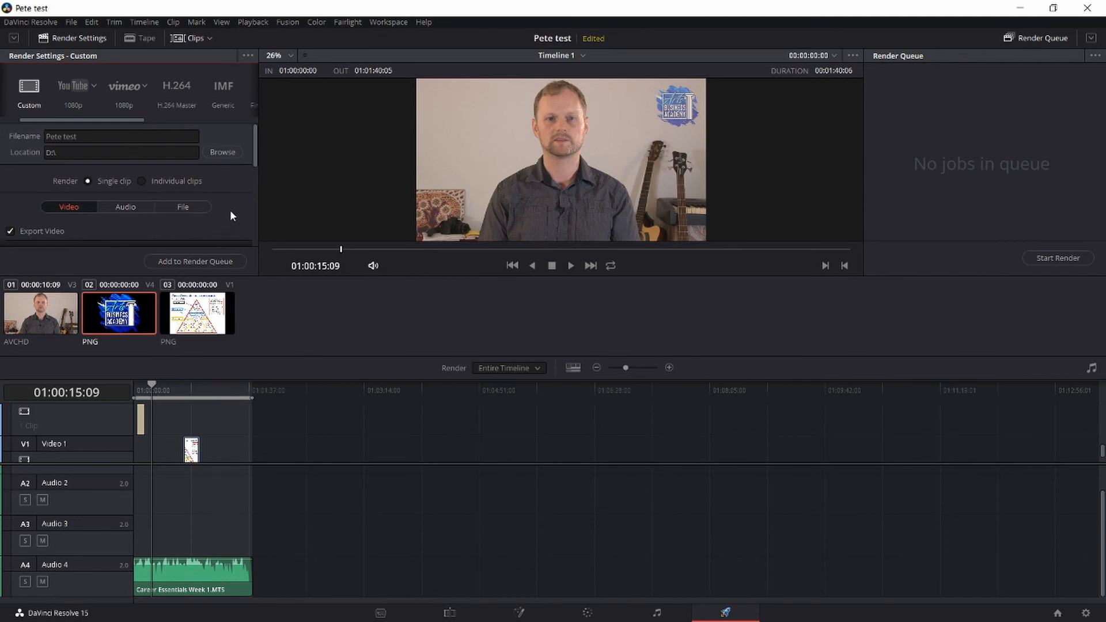
Step: Set the video export to MP4 format at 1920 x 1080 HD and look through the quality options
{"action": "left_click", "coordinate": [14, 38]}
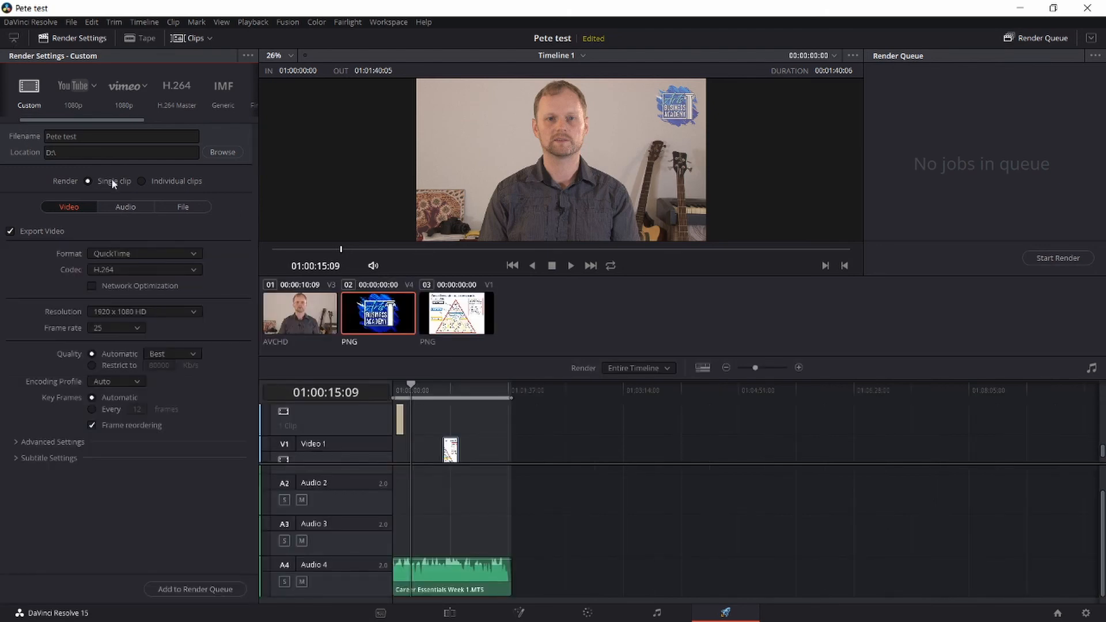
{"action": "left_click", "coordinate": [177, 254]}
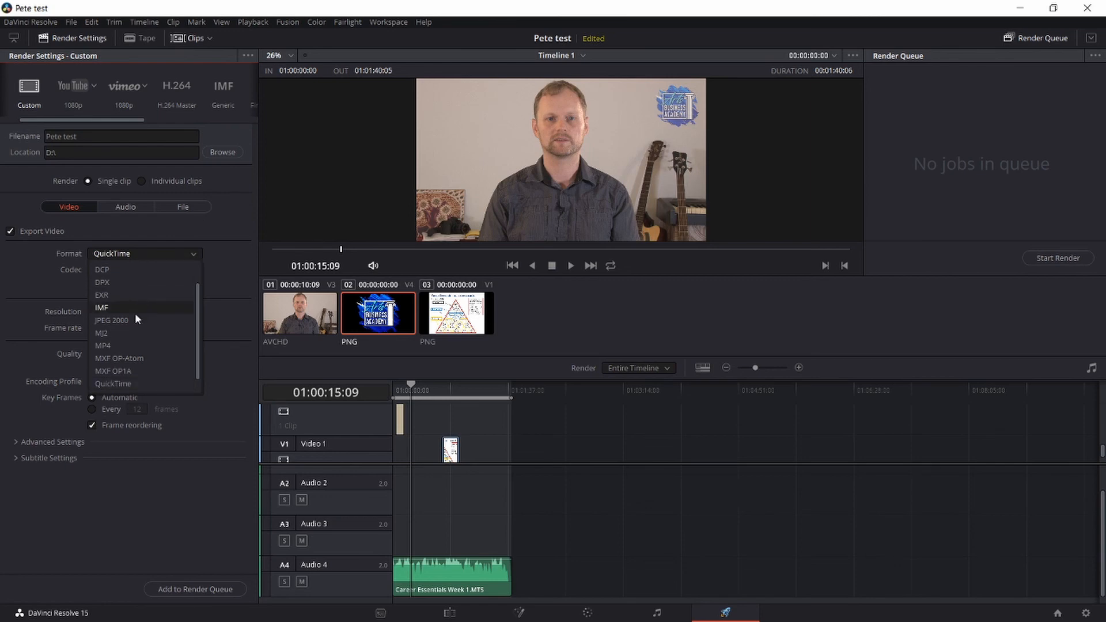
{"action": "left_click", "coordinate": [113, 347]}
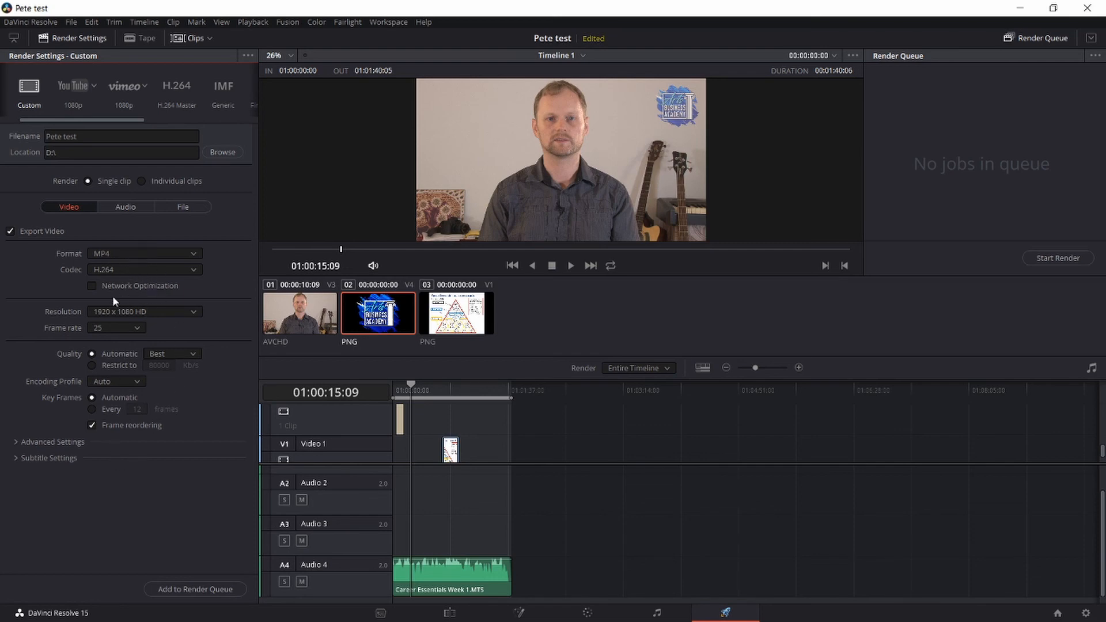
{"action": "left_click", "coordinate": [153, 314]}
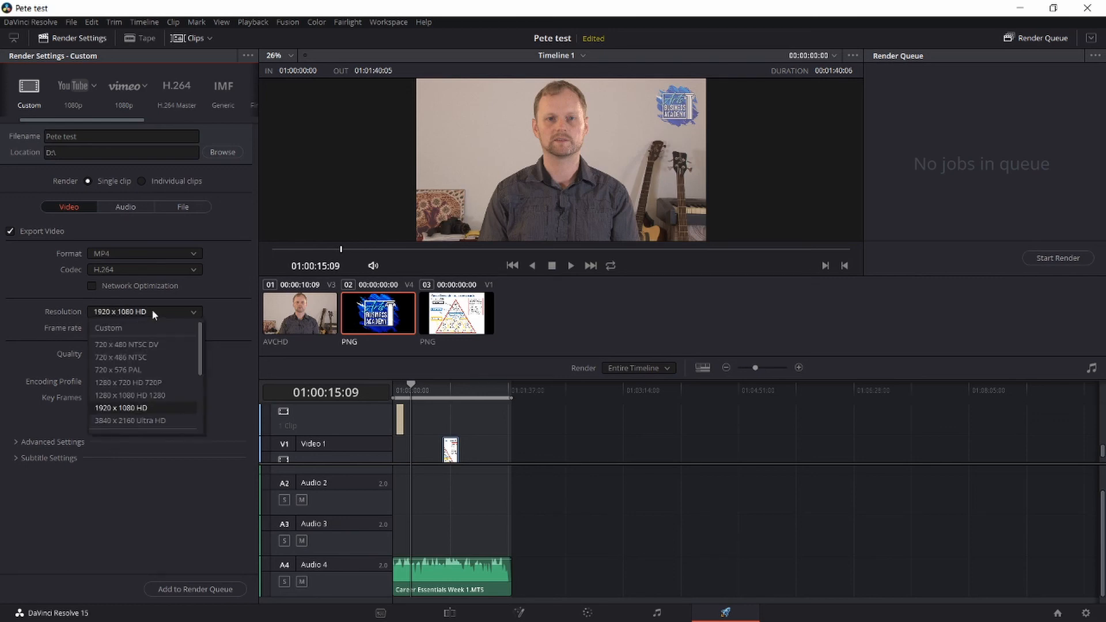
{"action": "left_click", "coordinate": [138, 409]}
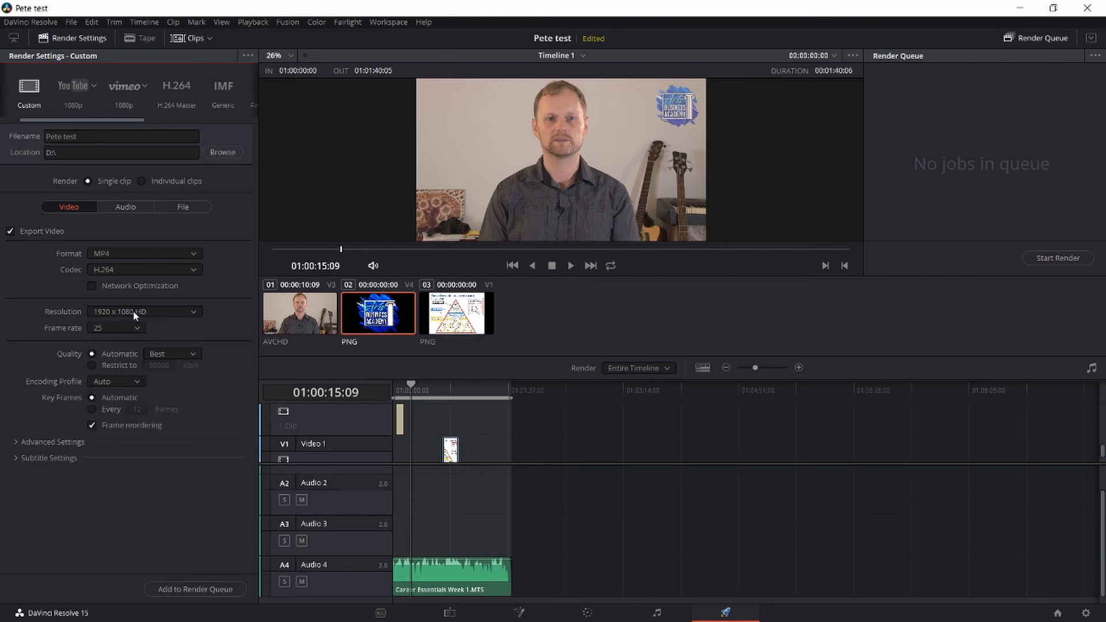
{"action": "left_click", "coordinate": [155, 353]}
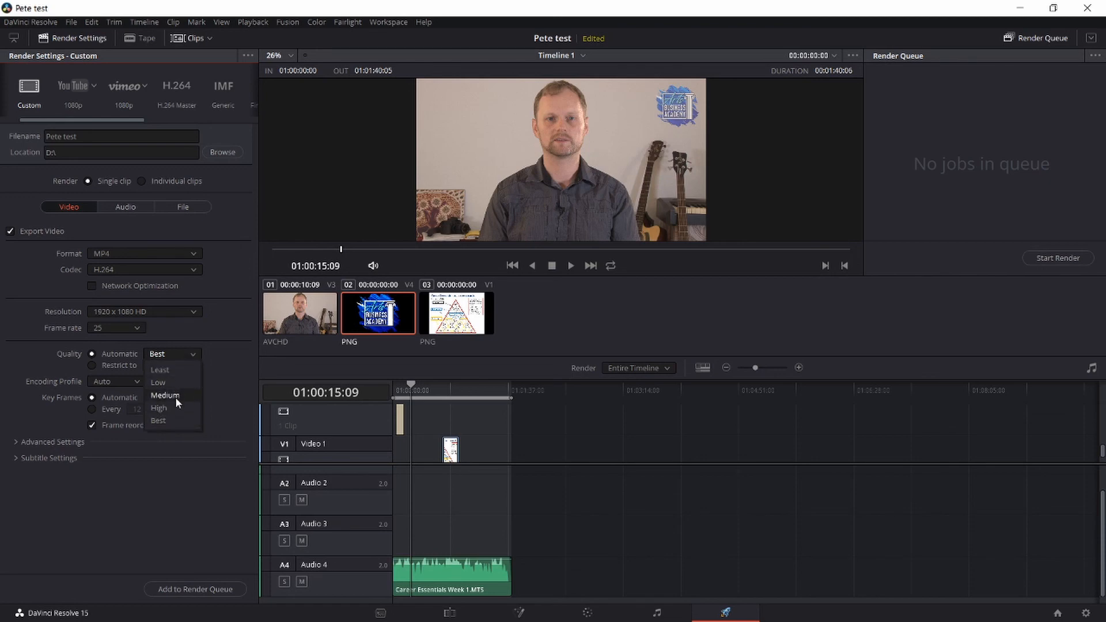
{"action": "left_click", "coordinate": [236, 375]}
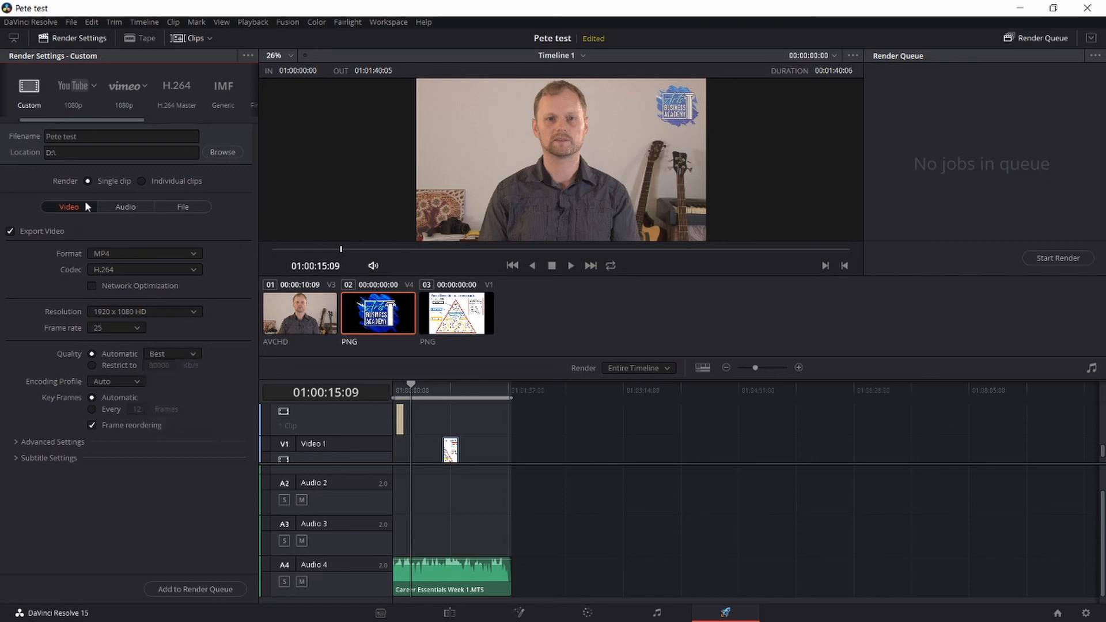
Step: Check the audio export settings and video format options, and add the full-resolution job to the render queue
{"action": "left_click", "coordinate": [129, 207]}
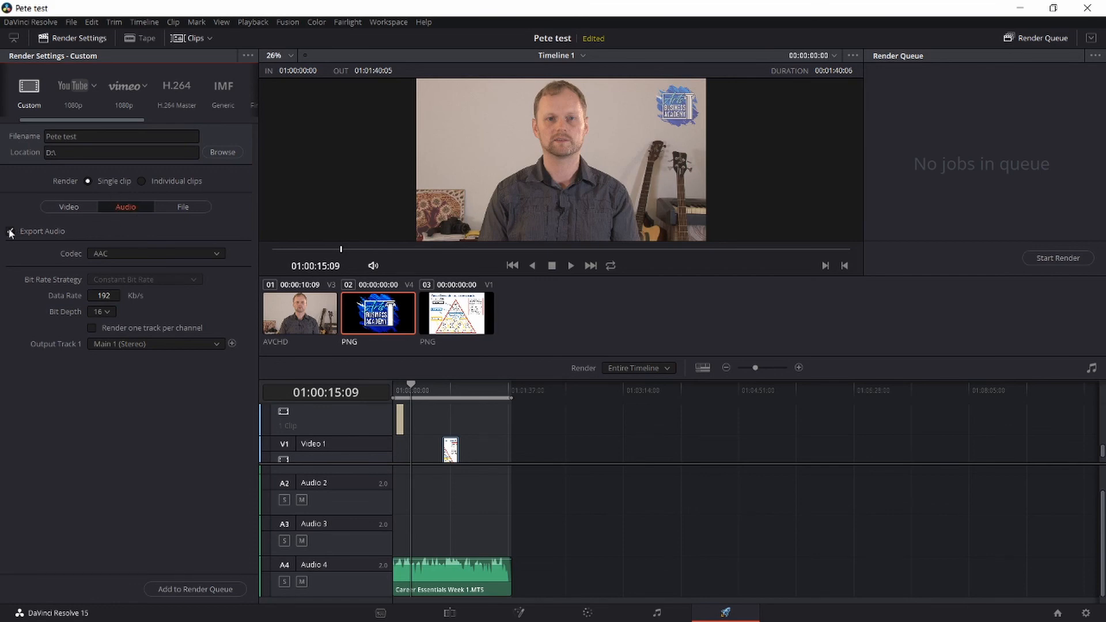
{"action": "left_click", "coordinate": [69, 207]}
{"action": "left_click", "coordinate": [138, 254]}
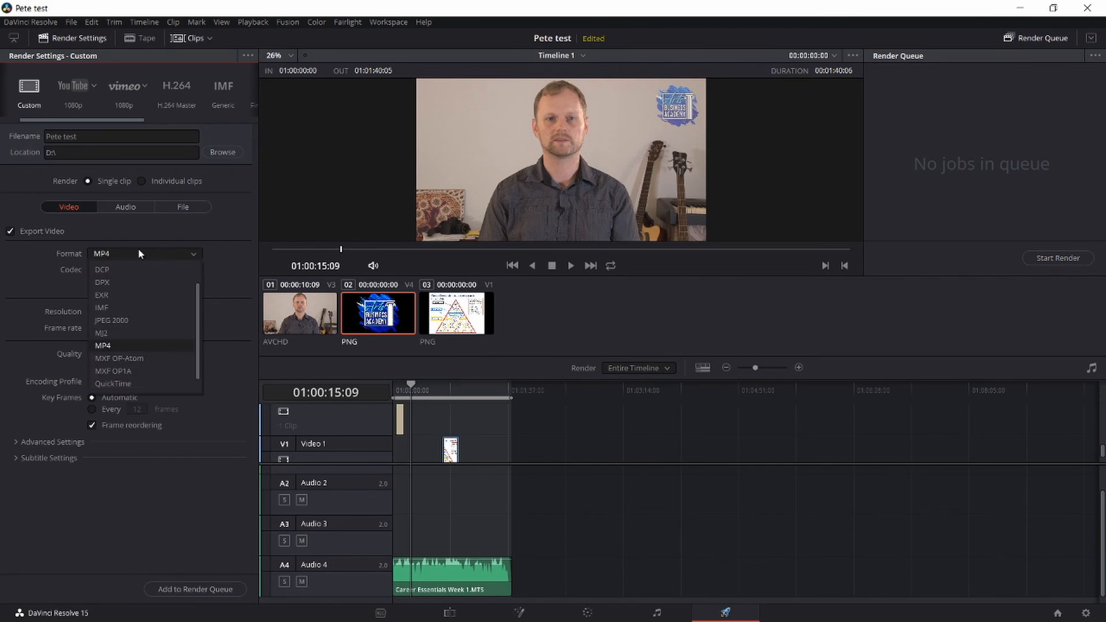
{"action": "left_click", "coordinate": [138, 252]}
{"action": "left_click", "coordinate": [138, 252]}
{"action": "left_click", "coordinate": [138, 253]}
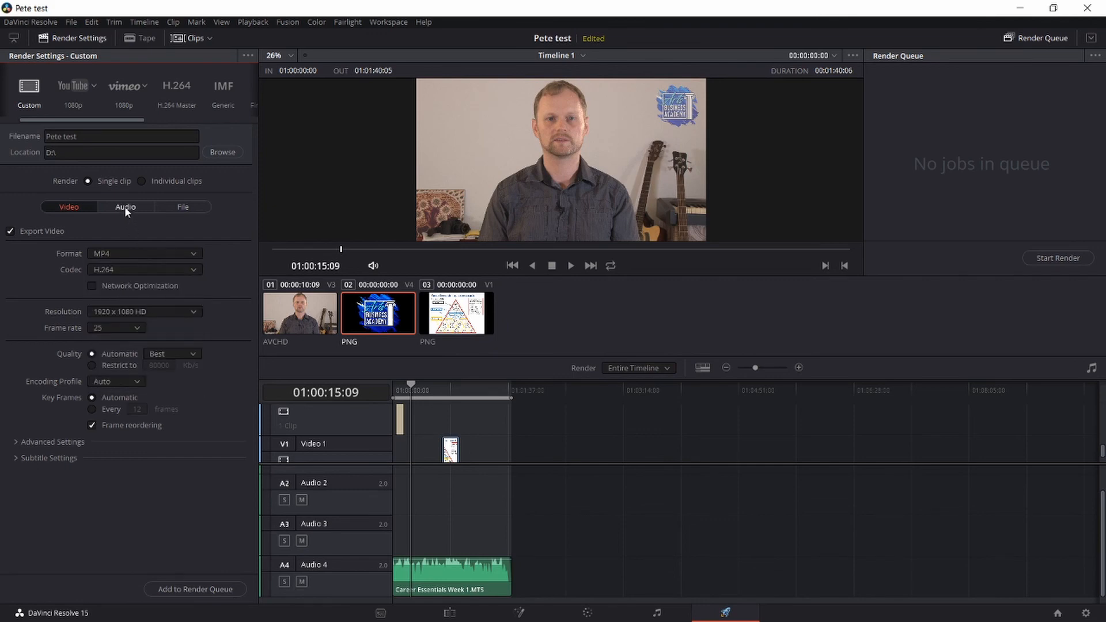
{"action": "left_click", "coordinate": [125, 207]}
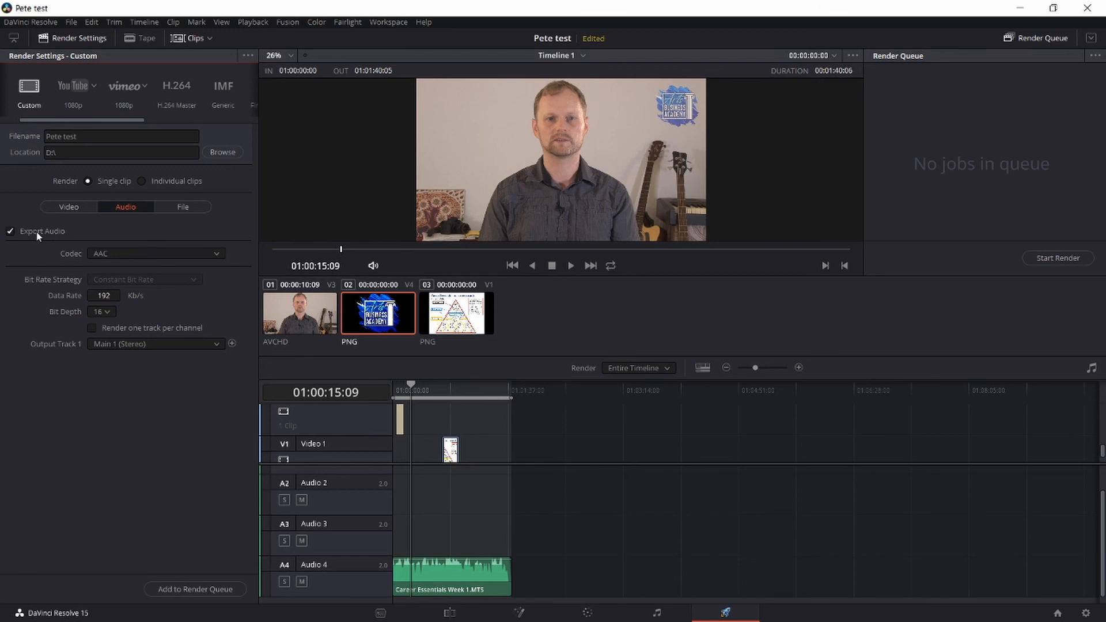
{"action": "left_click", "coordinate": [81, 207]}
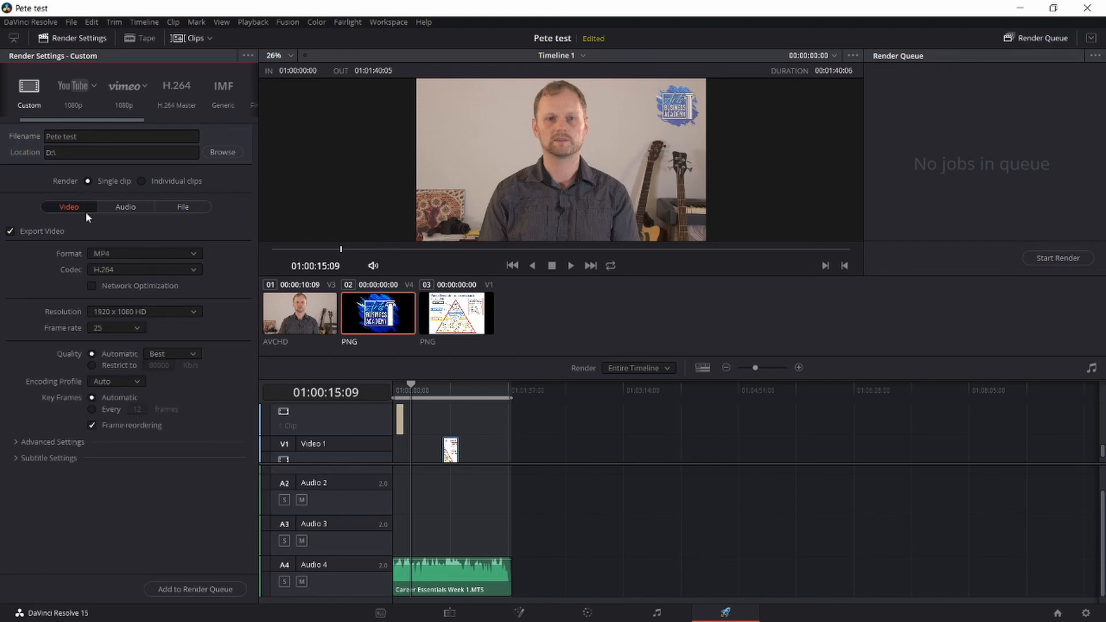
{"action": "left_click", "coordinate": [187, 589]}
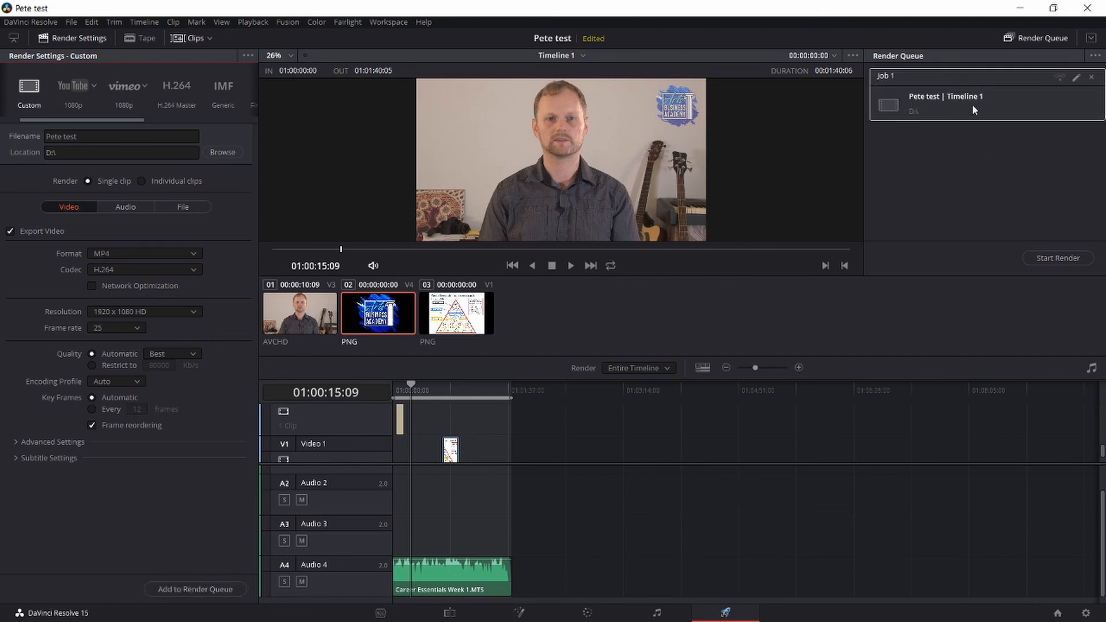
Step: Queue a second render job with the filename "Pete test LOW", 1280 x 720 HD 720P resolution and Medium quality
{"action": "left_click", "coordinate": [126, 138]}
{"action": "type", "text": "LOW"}
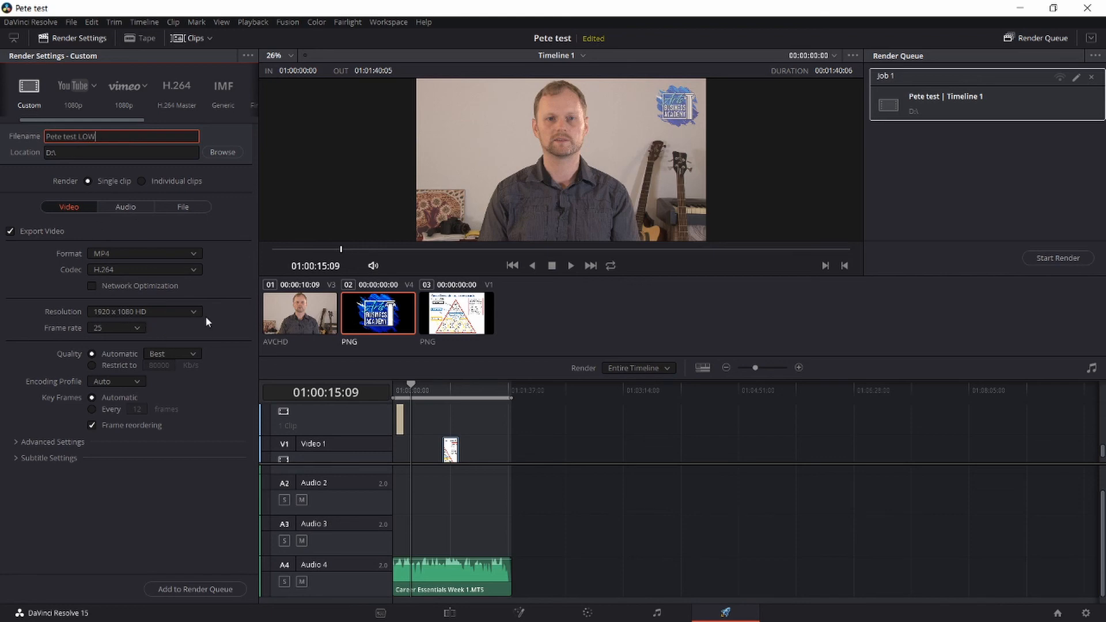
{"action": "left_click", "coordinate": [188, 312]}
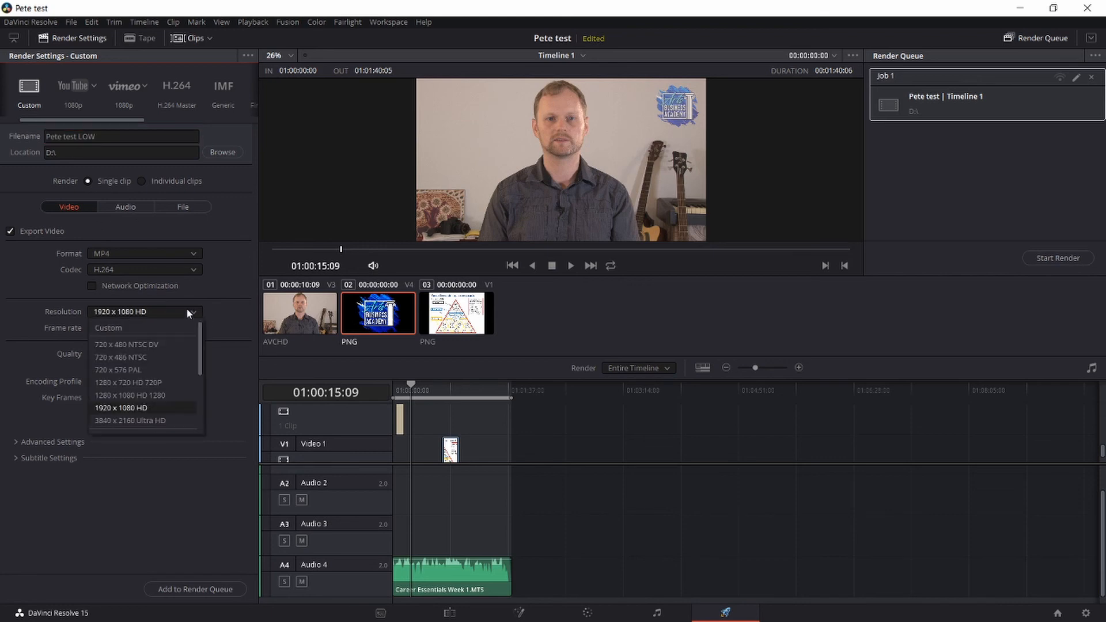
{"action": "left_click", "coordinate": [145, 382]}
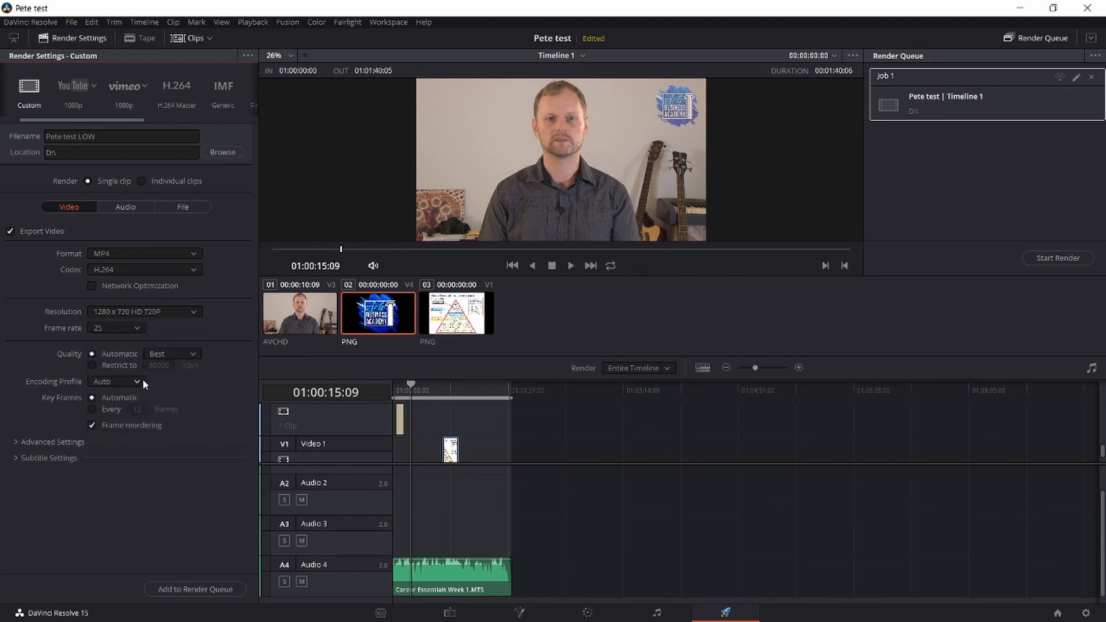
{"action": "left_click", "coordinate": [180, 356]}
{"action": "left_click", "coordinate": [167, 396]}
{"action": "left_click", "coordinate": [172, 589]}
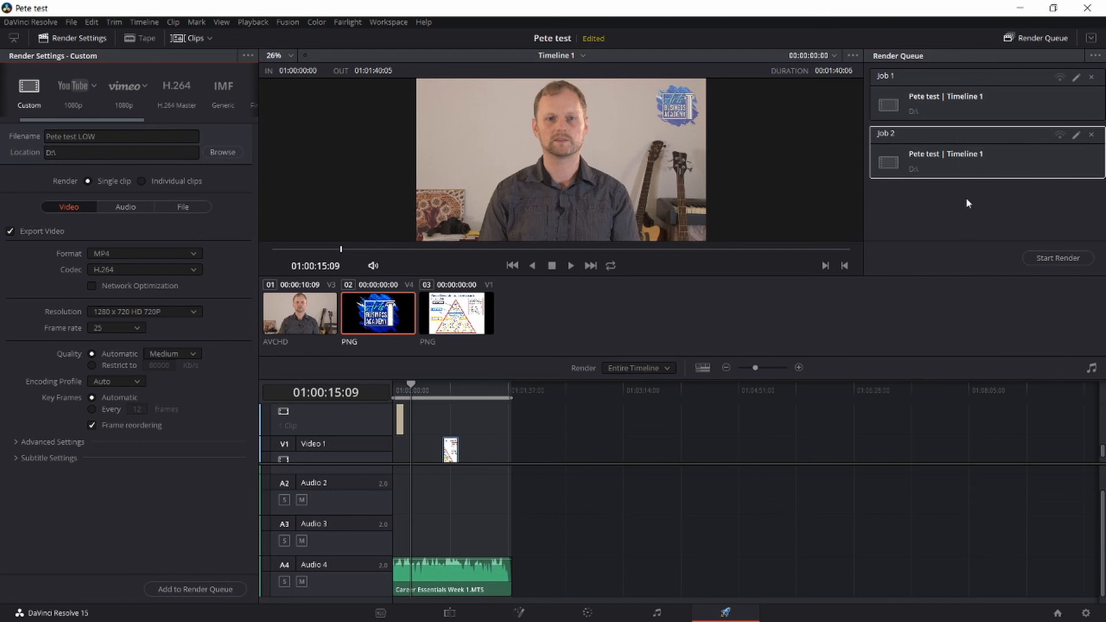
Step: Select both jobs in the render queue and start rendering them
{"action": "left_click_drag", "start_coordinate": [1005, 204], "coordinate": [974, 75]}
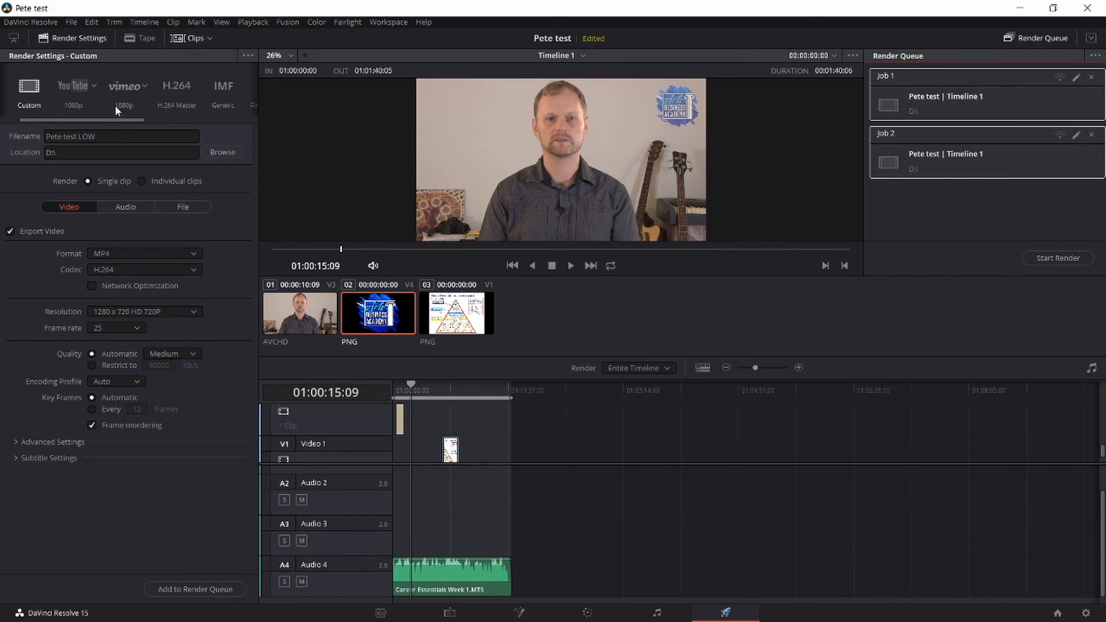
{"action": "left_click", "coordinate": [16, 38]}
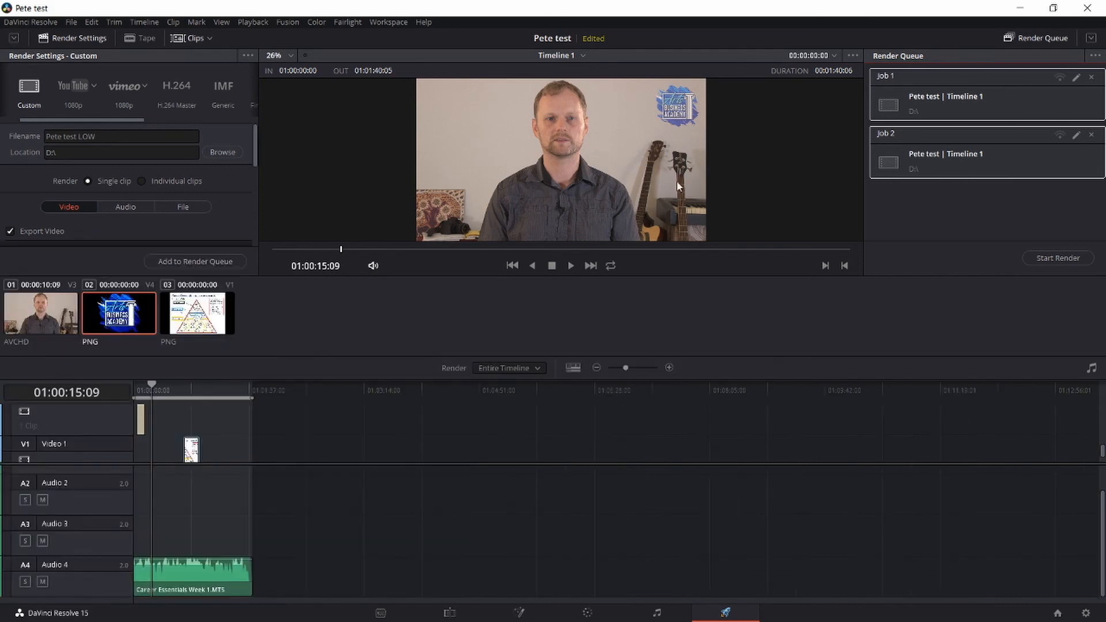
{"action": "left_click", "coordinate": [1060, 258]}
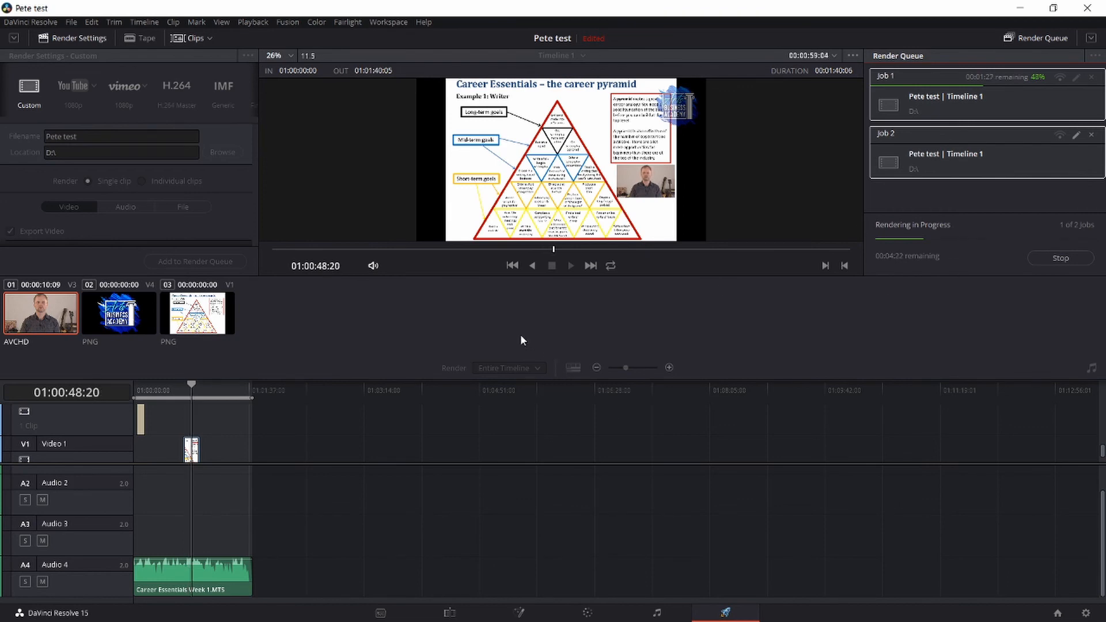
{"action": "scroll", "coordinate": [312, 432], "scroll_direction": "down", "scroll_amount": 2}
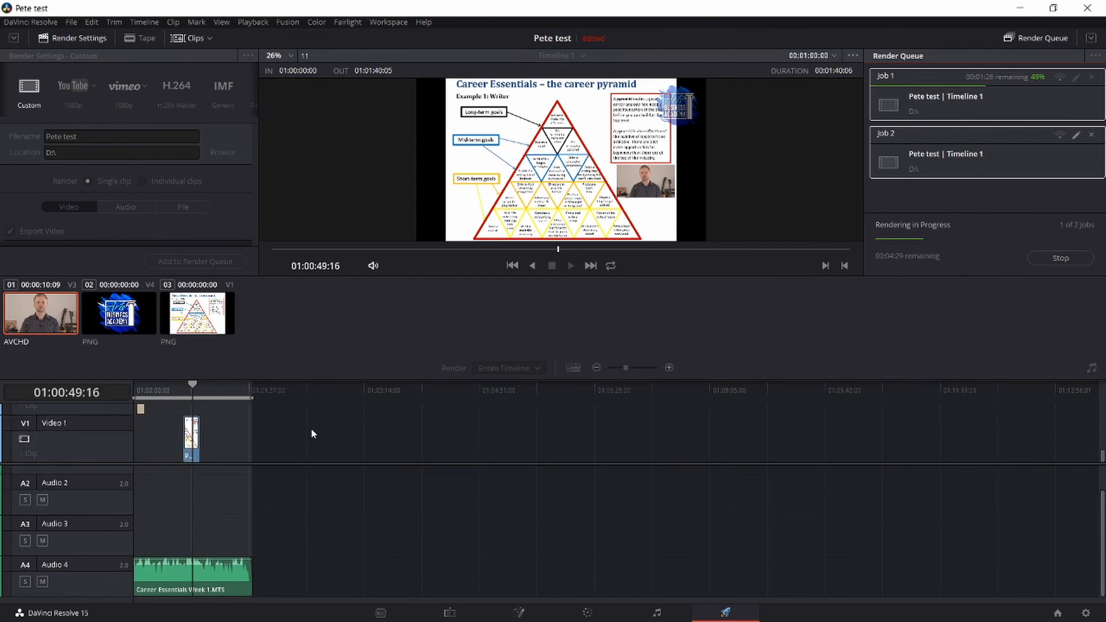